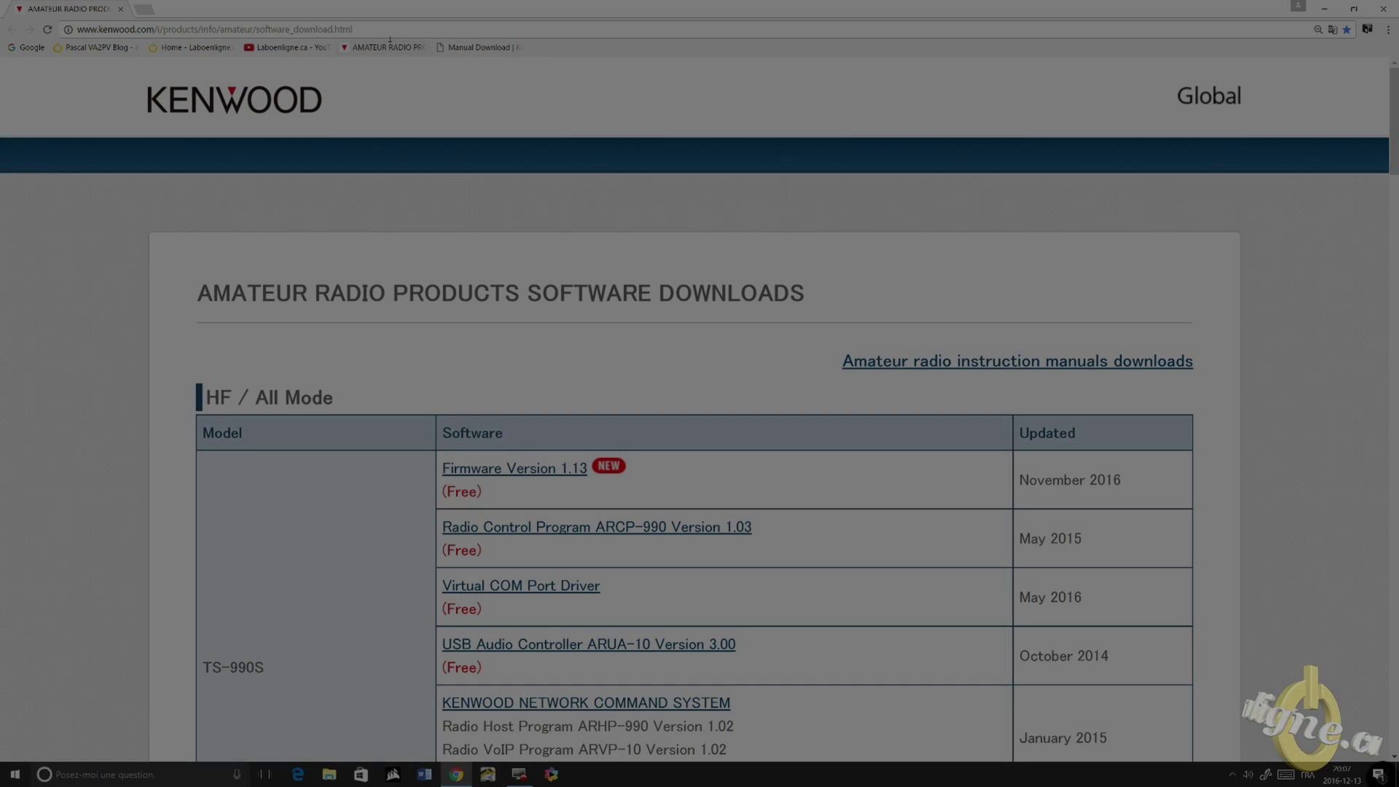
# Find the TH-D74A/TH-D74E entry among the portables on the Kenwood downloads page and open its Virtual COM Port Driver page
pyautogui.click(382, 30)
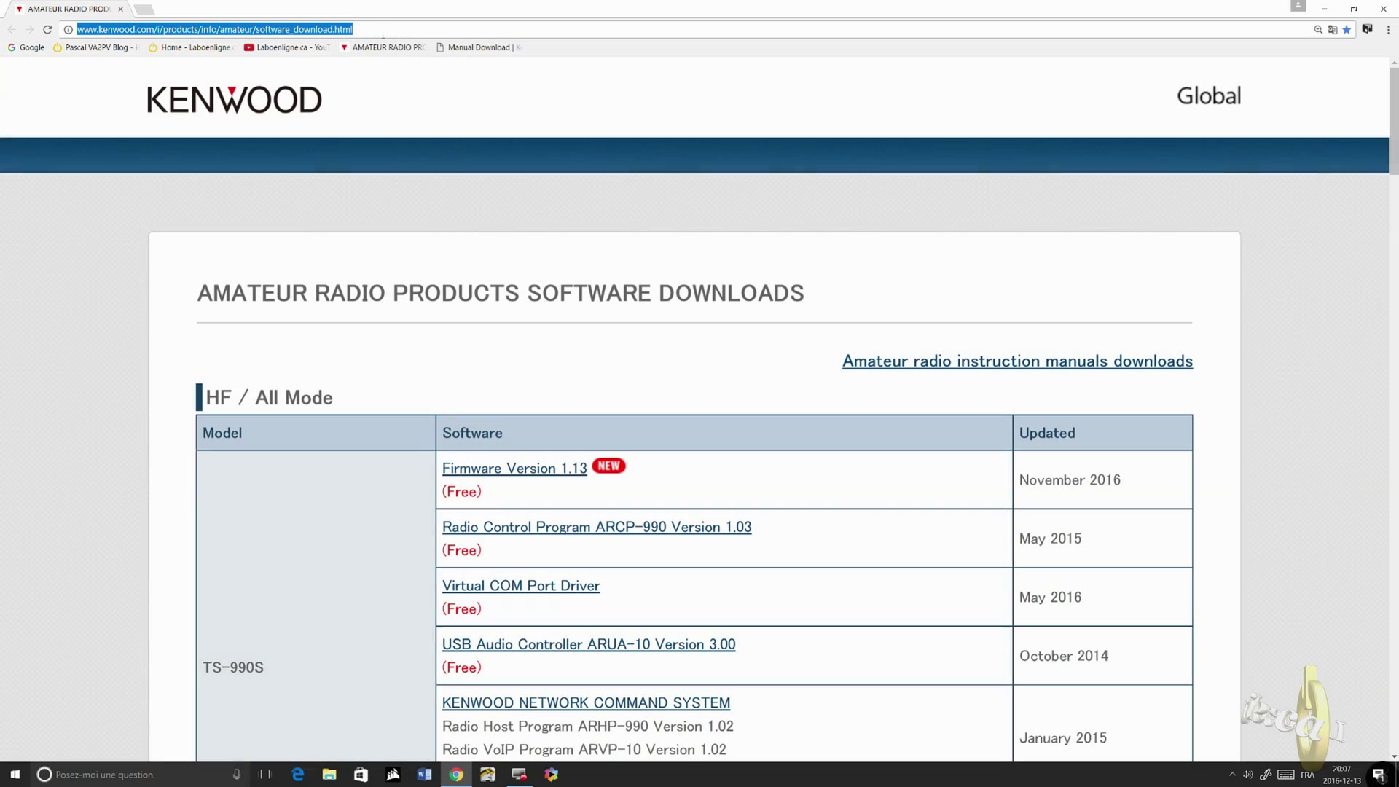
pyautogui.click(452, 31)
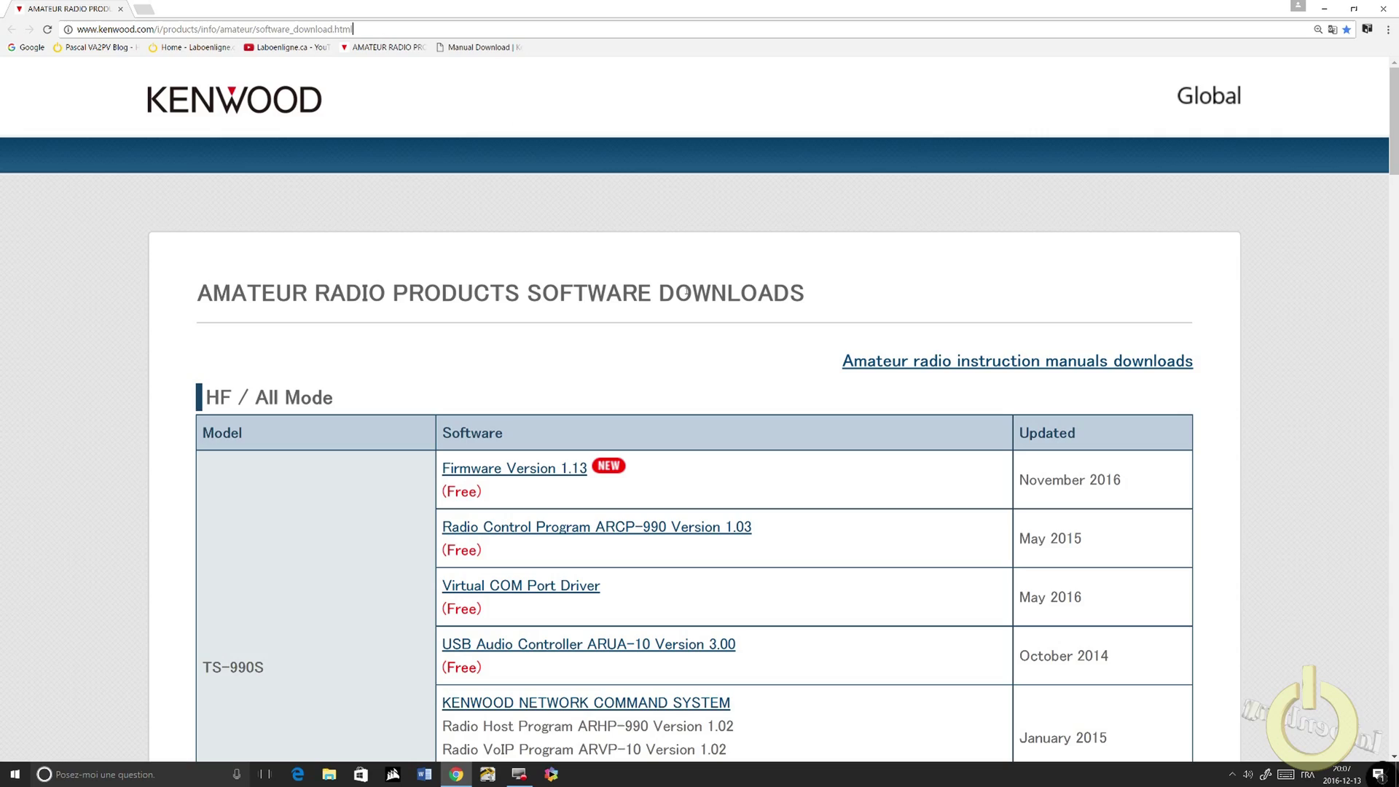
pyautogui.scroll(-15, 620, 346)
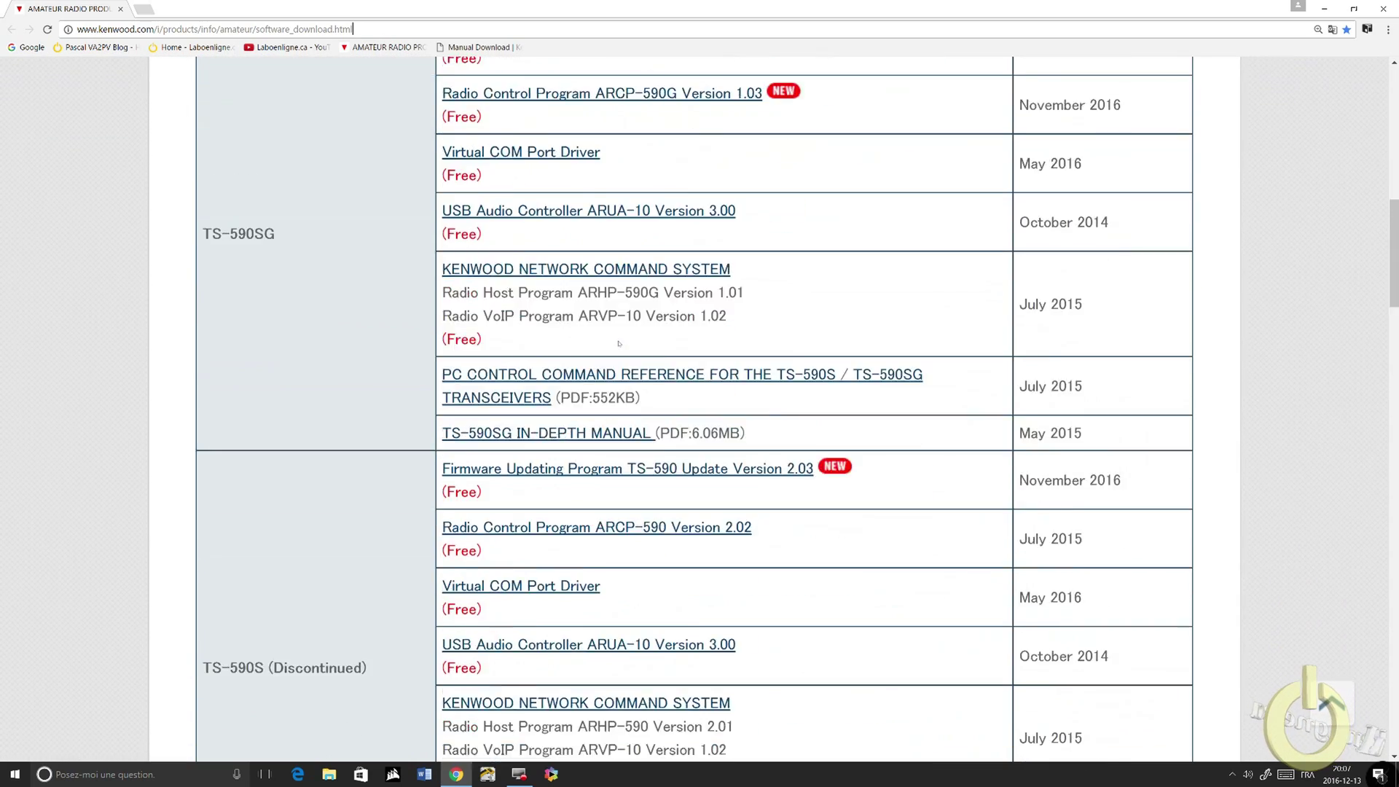
pyautogui.scroll(-15, 620, 341)
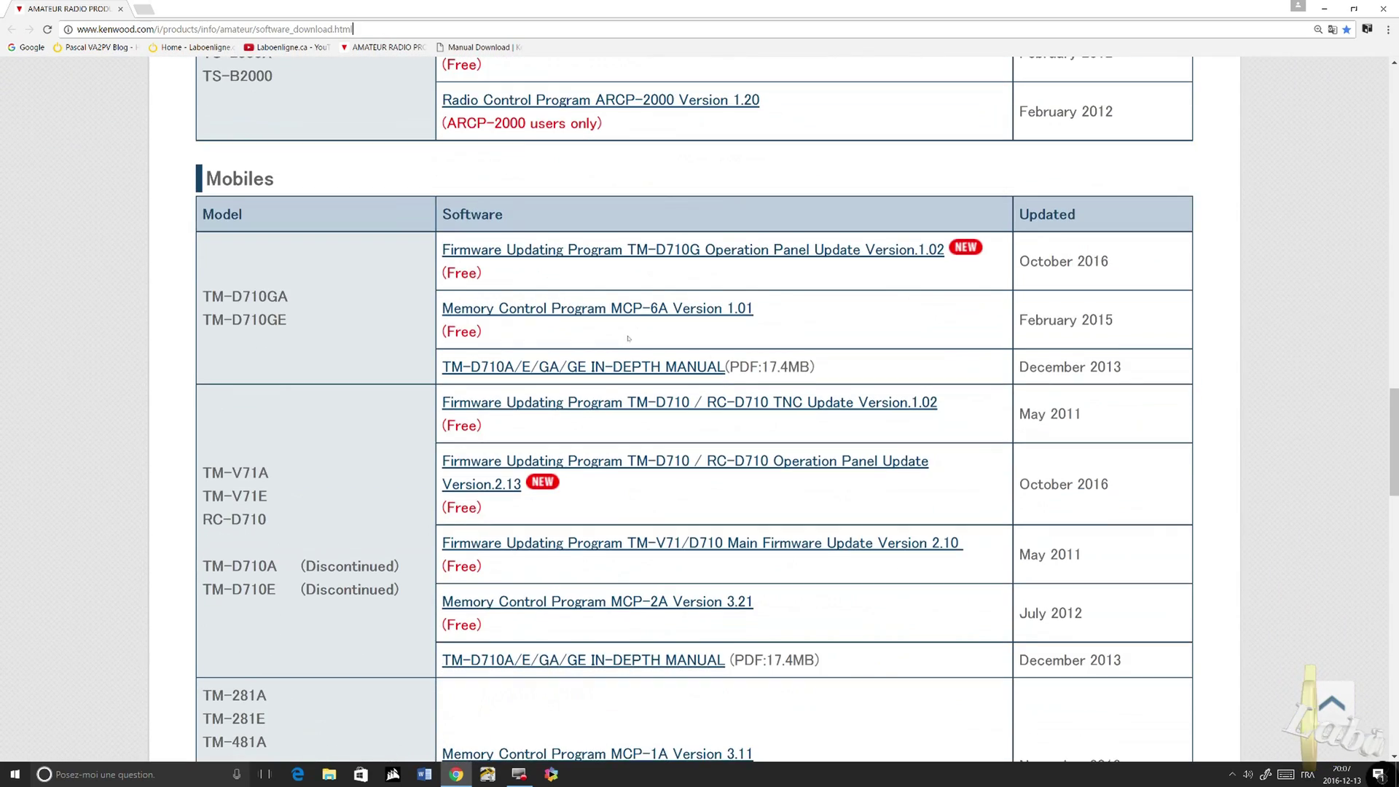
pyautogui.scroll(-5, 630, 339)
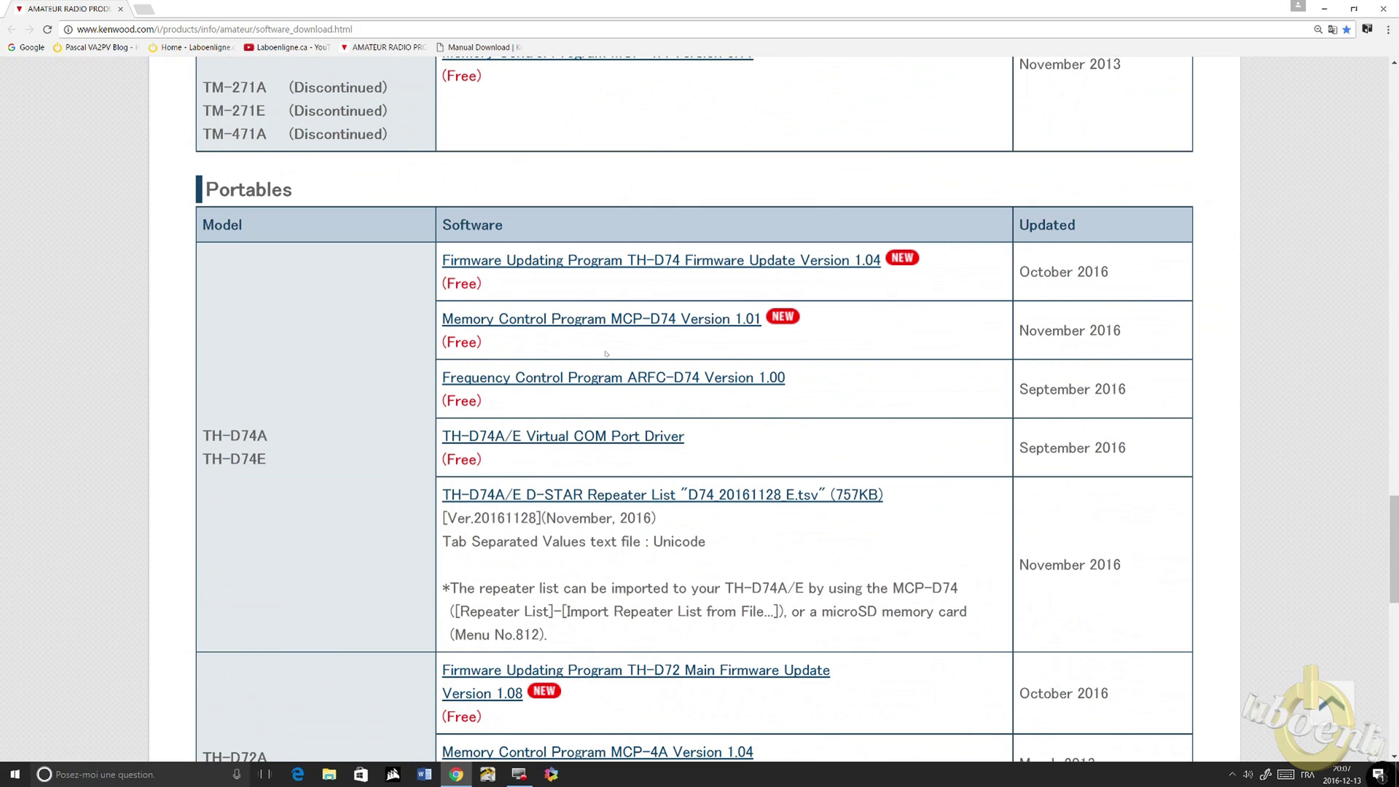
pyautogui.moveTo(292, 460); pyautogui.dragTo(203, 433)
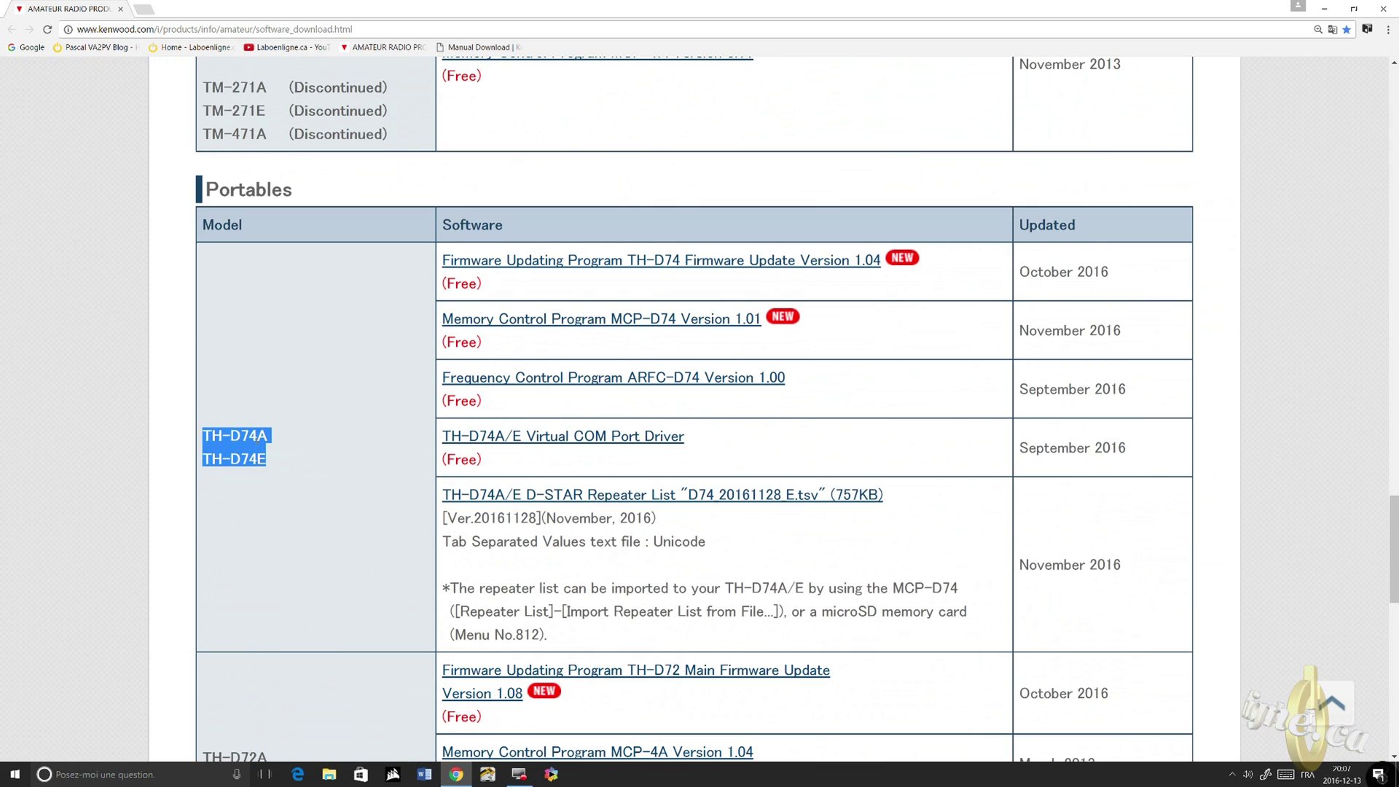
pyautogui.click(343, 402)
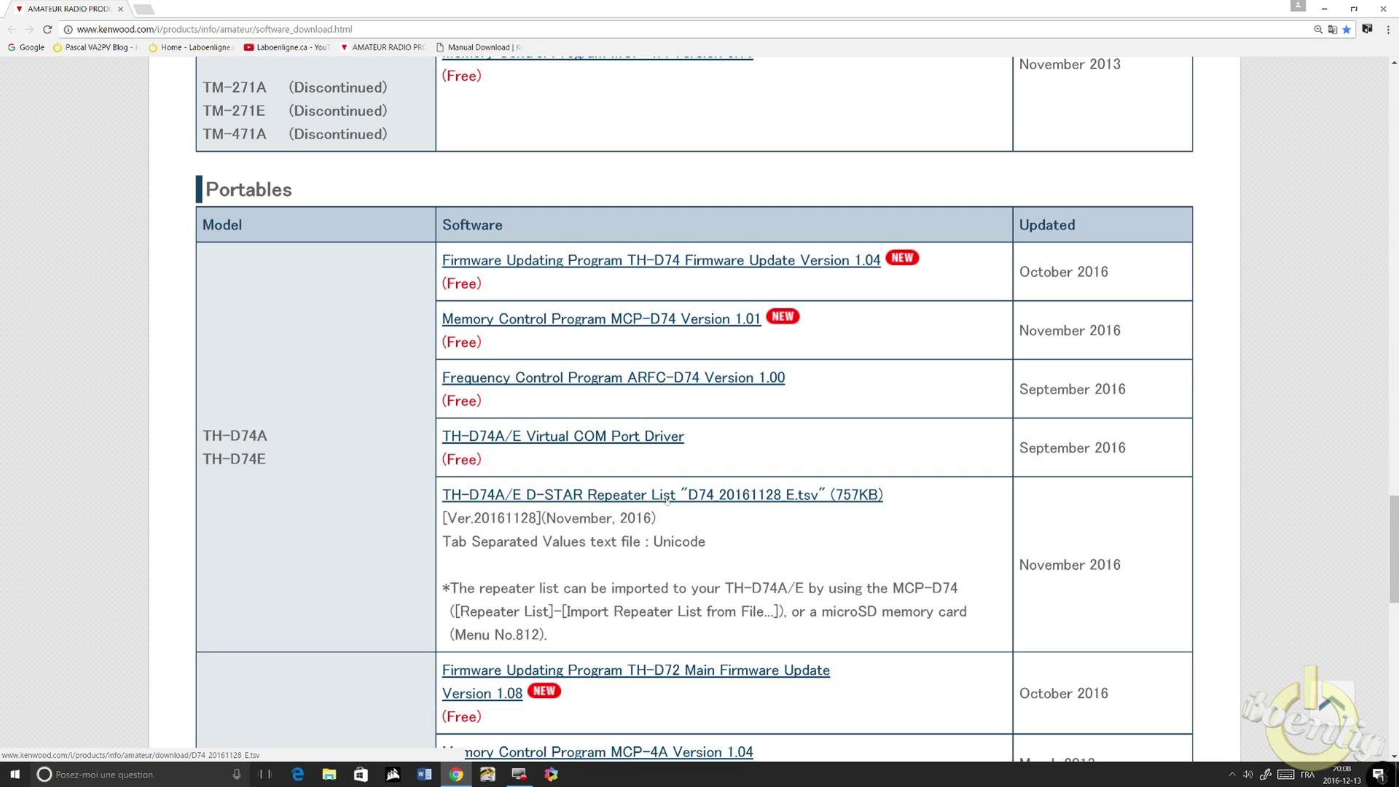
pyautogui.click(537, 437)
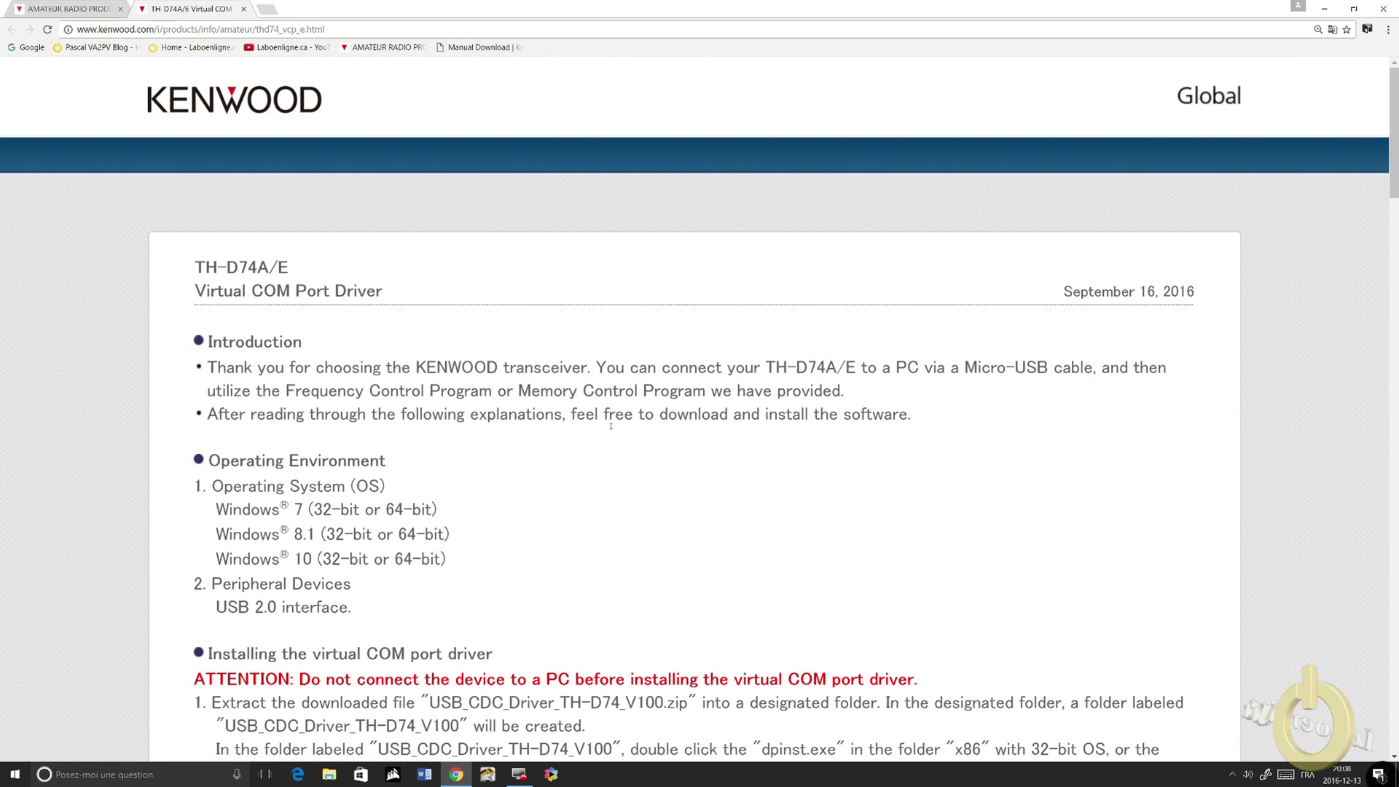
# Review the driver installation instructions and download the TH-D74 virtual COM port driver archive, USB_CDC_Driver_TH-D74_V100.zip
pyautogui.scroll(-1, 611, 426)
pyautogui.scroll(-4, 614, 425)
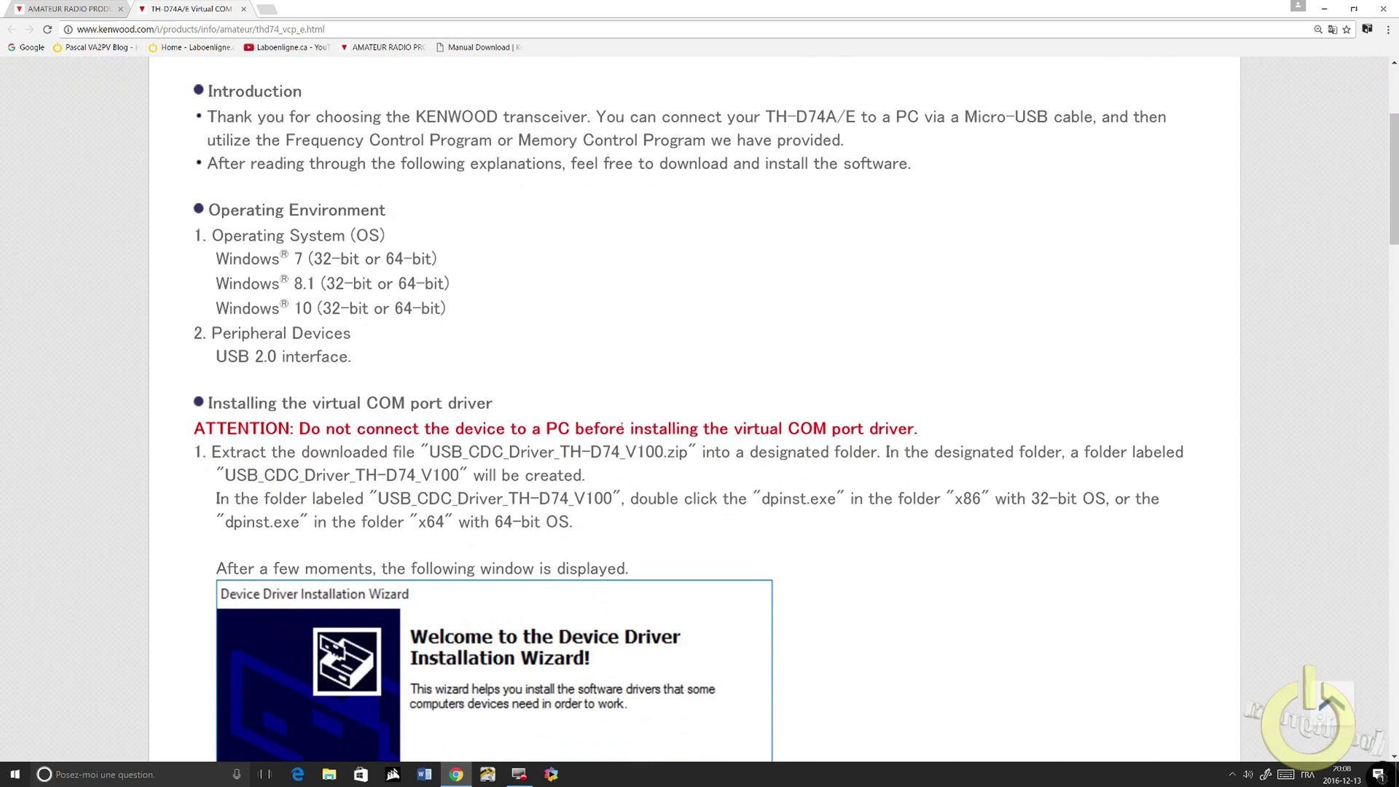
pyautogui.scroll(-2, 619, 423)
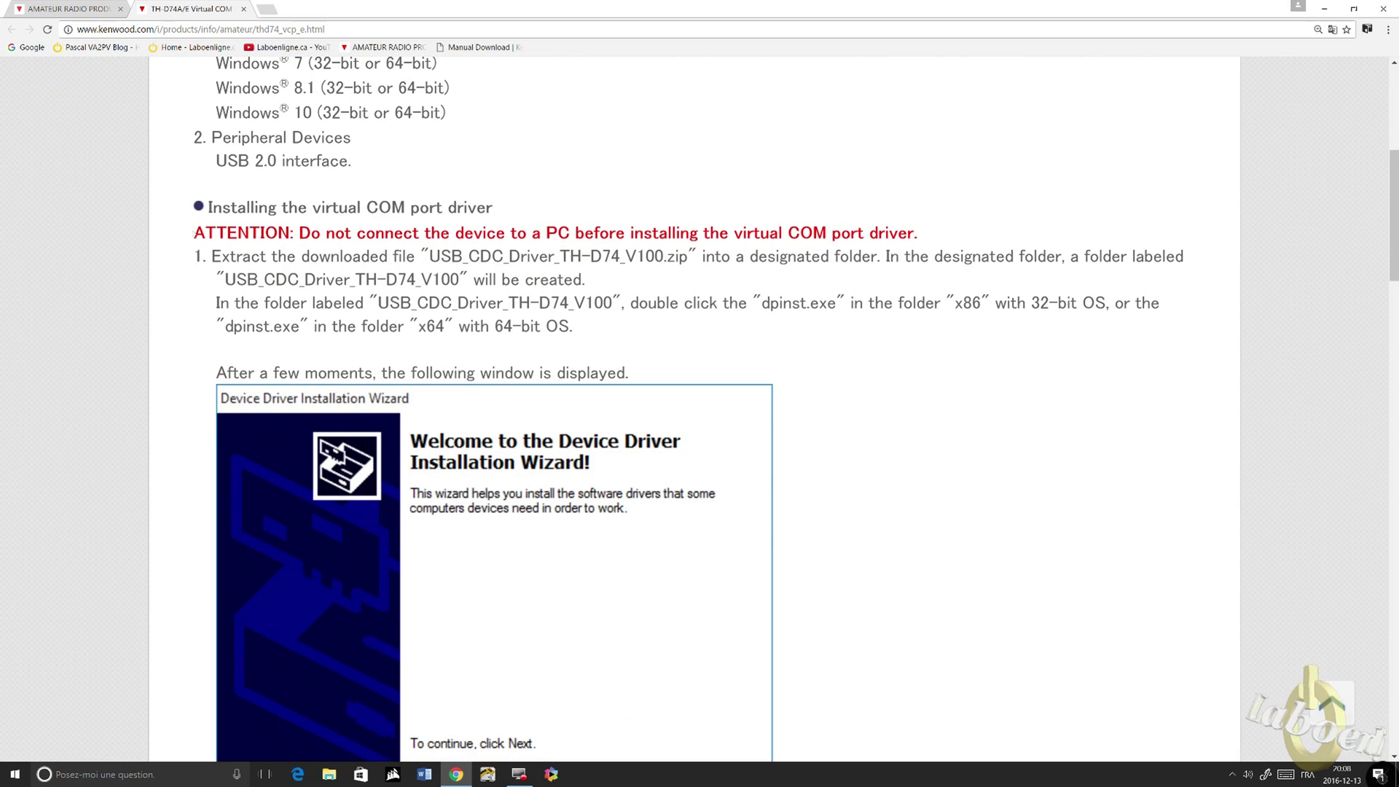
pyautogui.moveTo(194, 233); pyautogui.dragTo(986, 229)
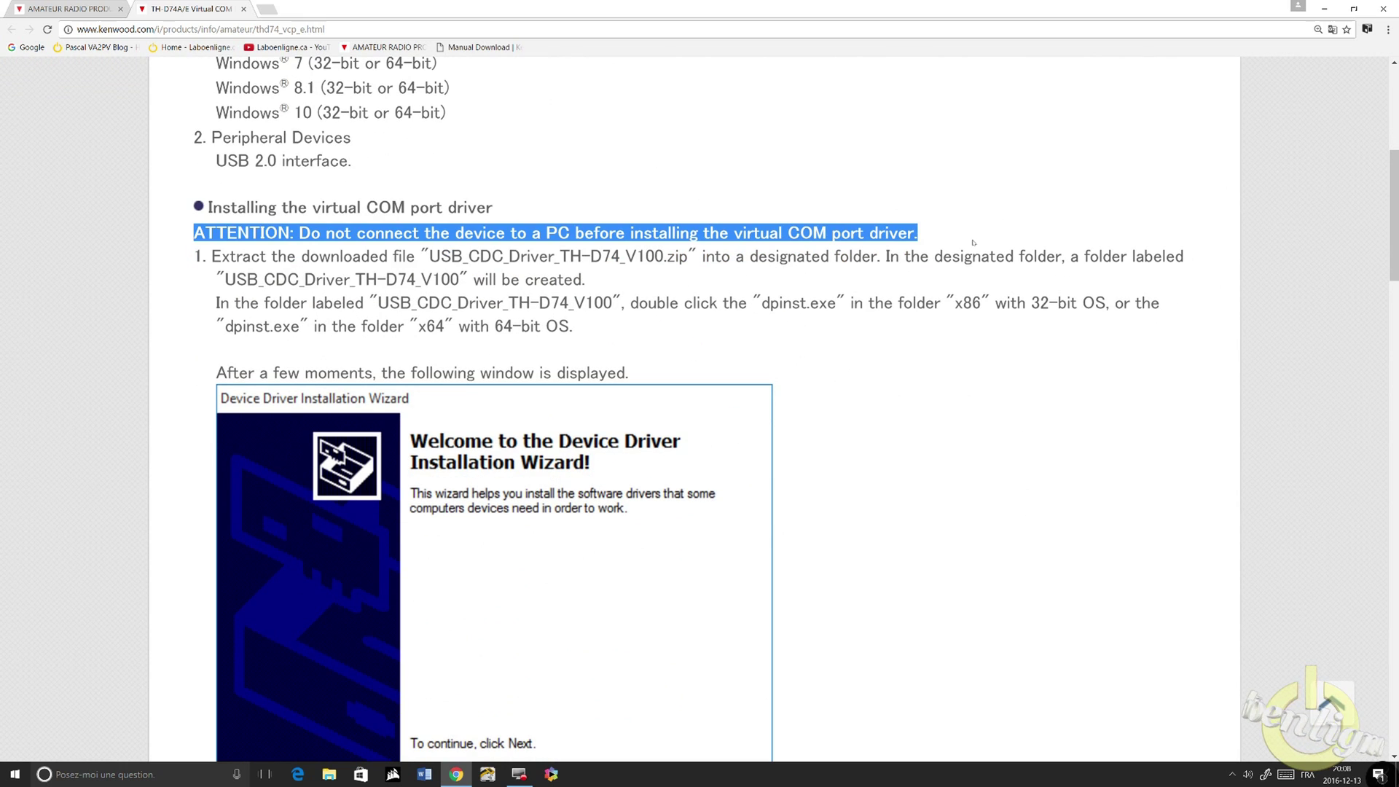
pyautogui.click(972, 243)
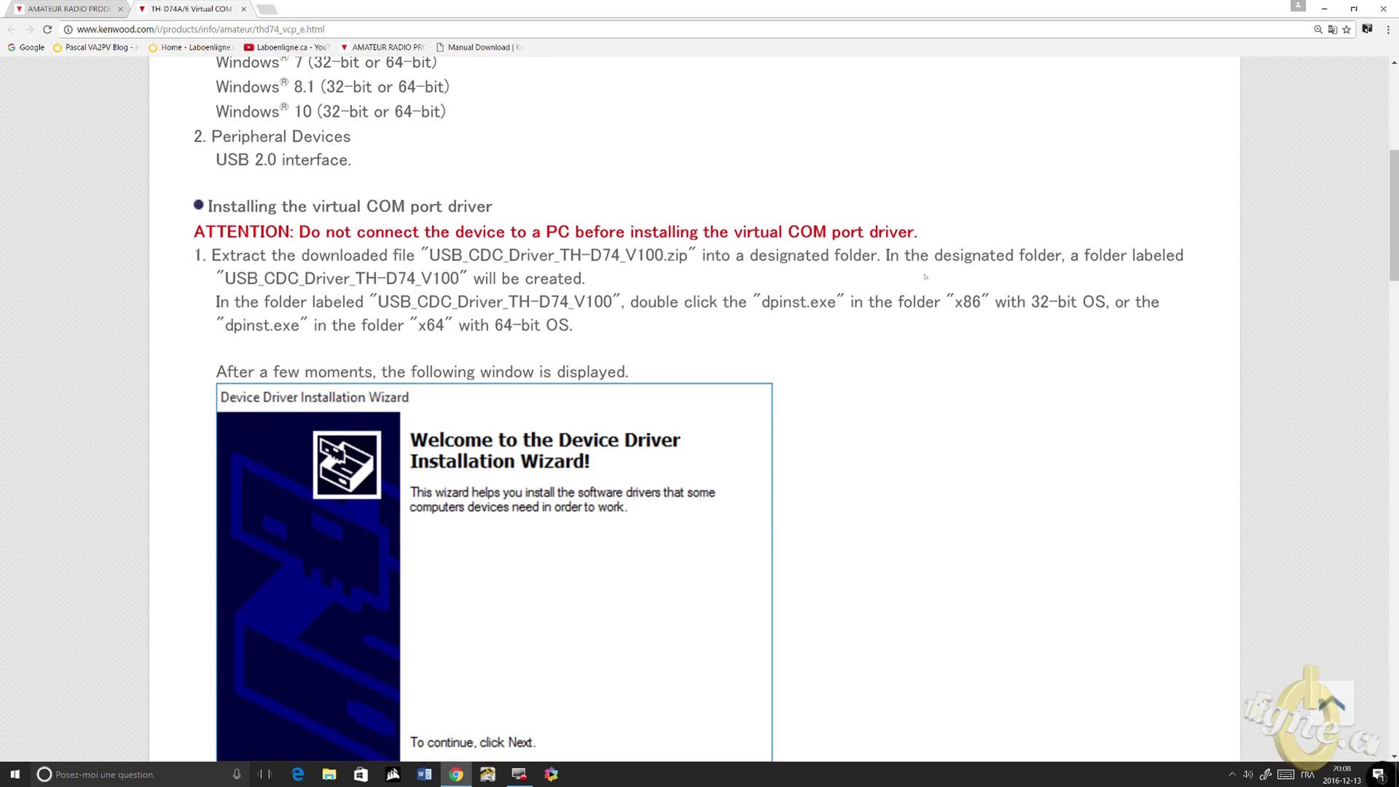
pyautogui.scroll(-10, 926, 277)
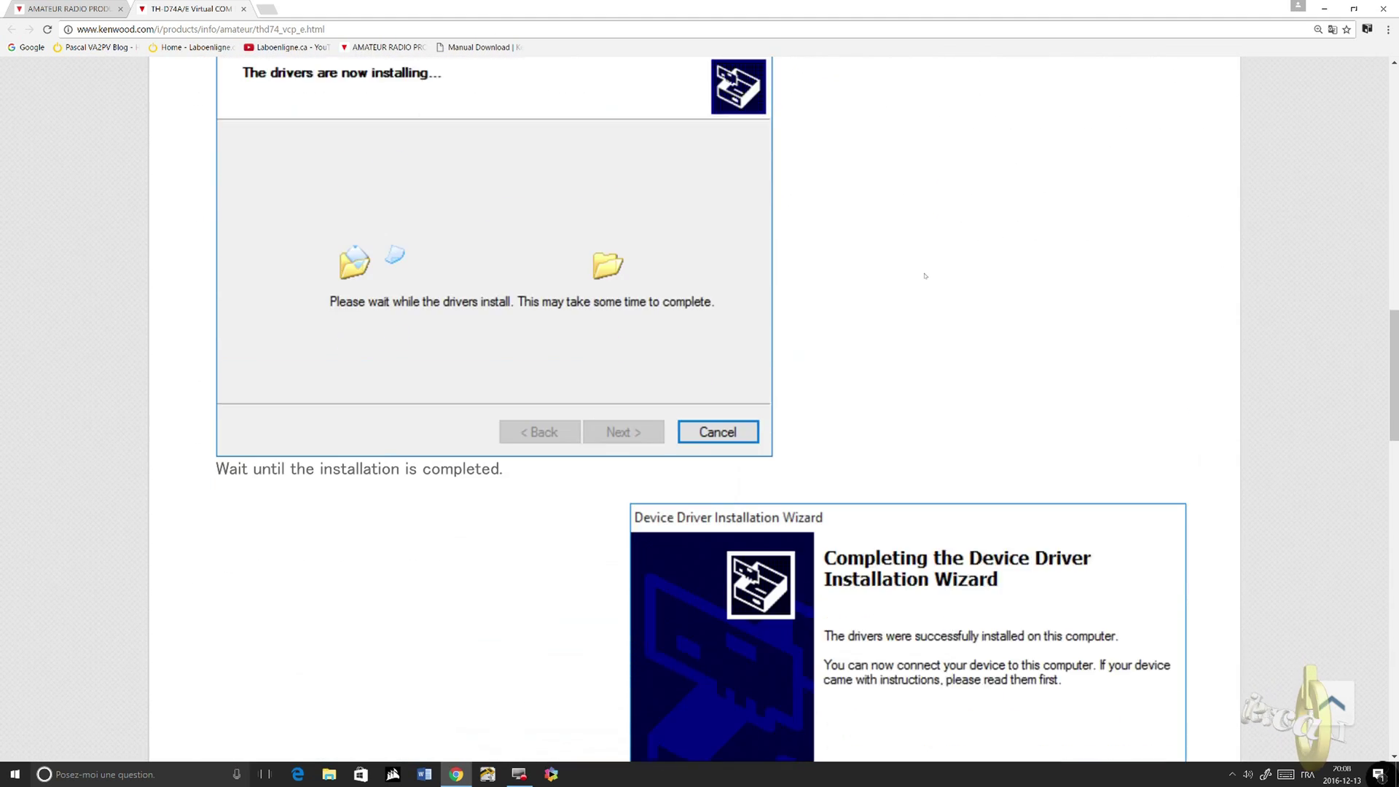
pyautogui.scroll(-19, 926, 277)
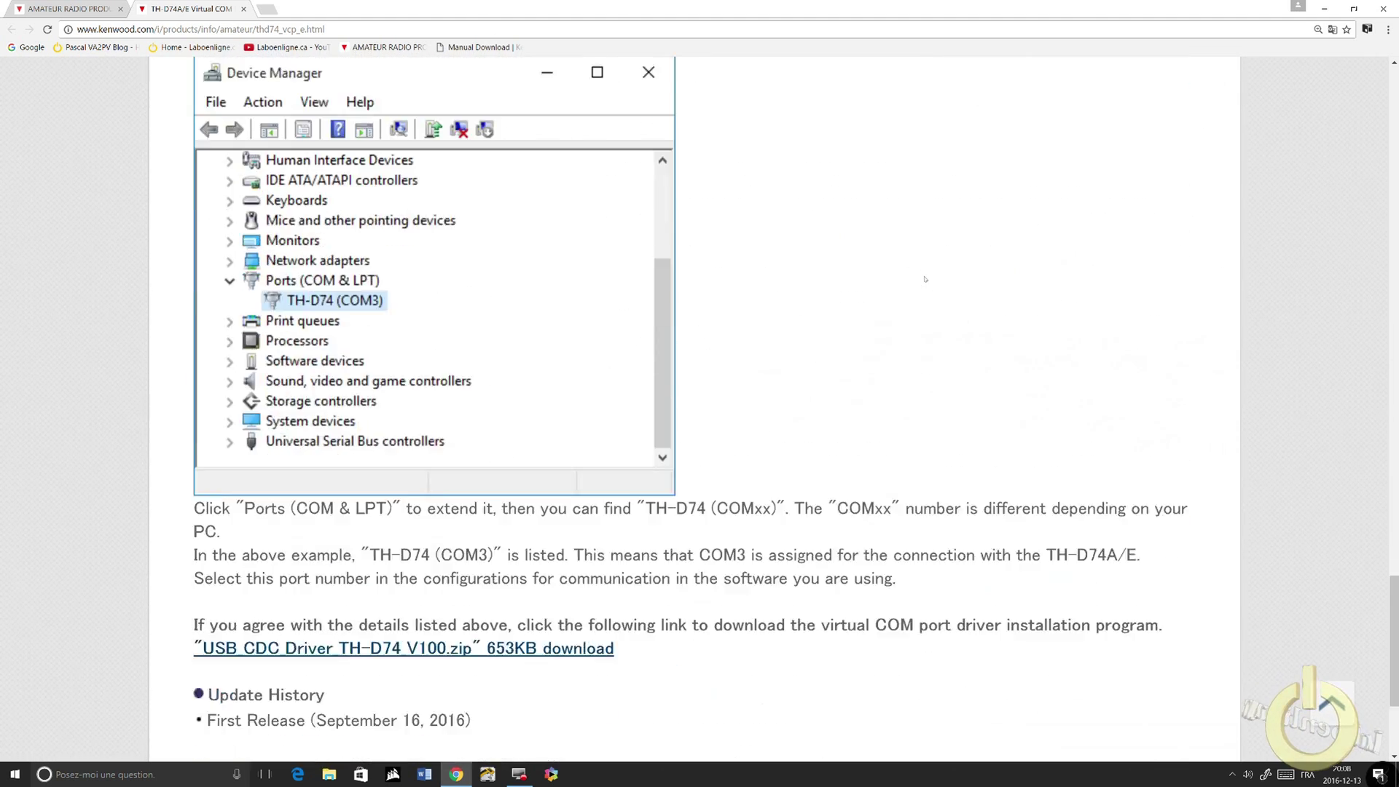
pyautogui.scroll(-3, 926, 280)
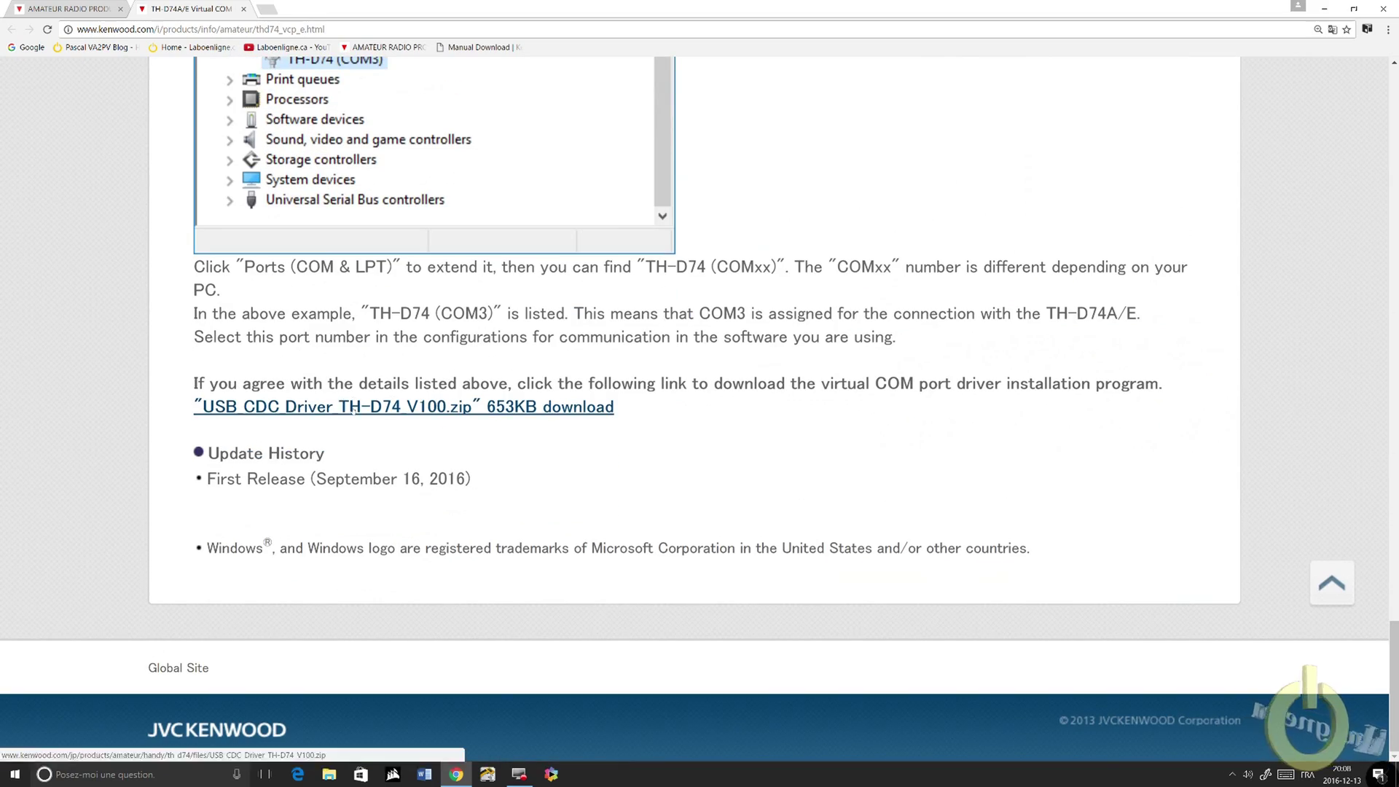
pyautogui.click(354, 410)
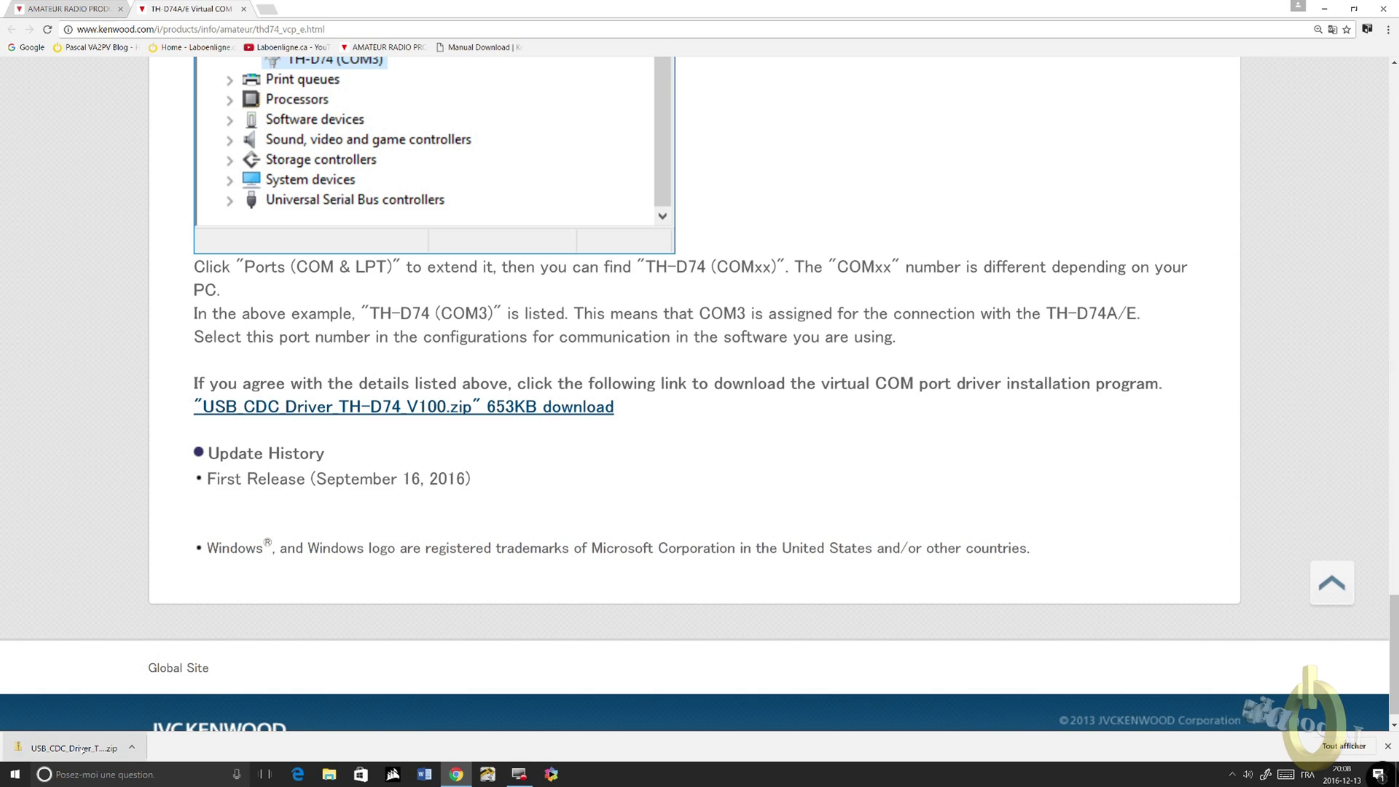
# Extract the whole downloaded driver archive to D:\Download\USB_CDC_Driver_TH-D74_V100
pyautogui.click(84, 749)
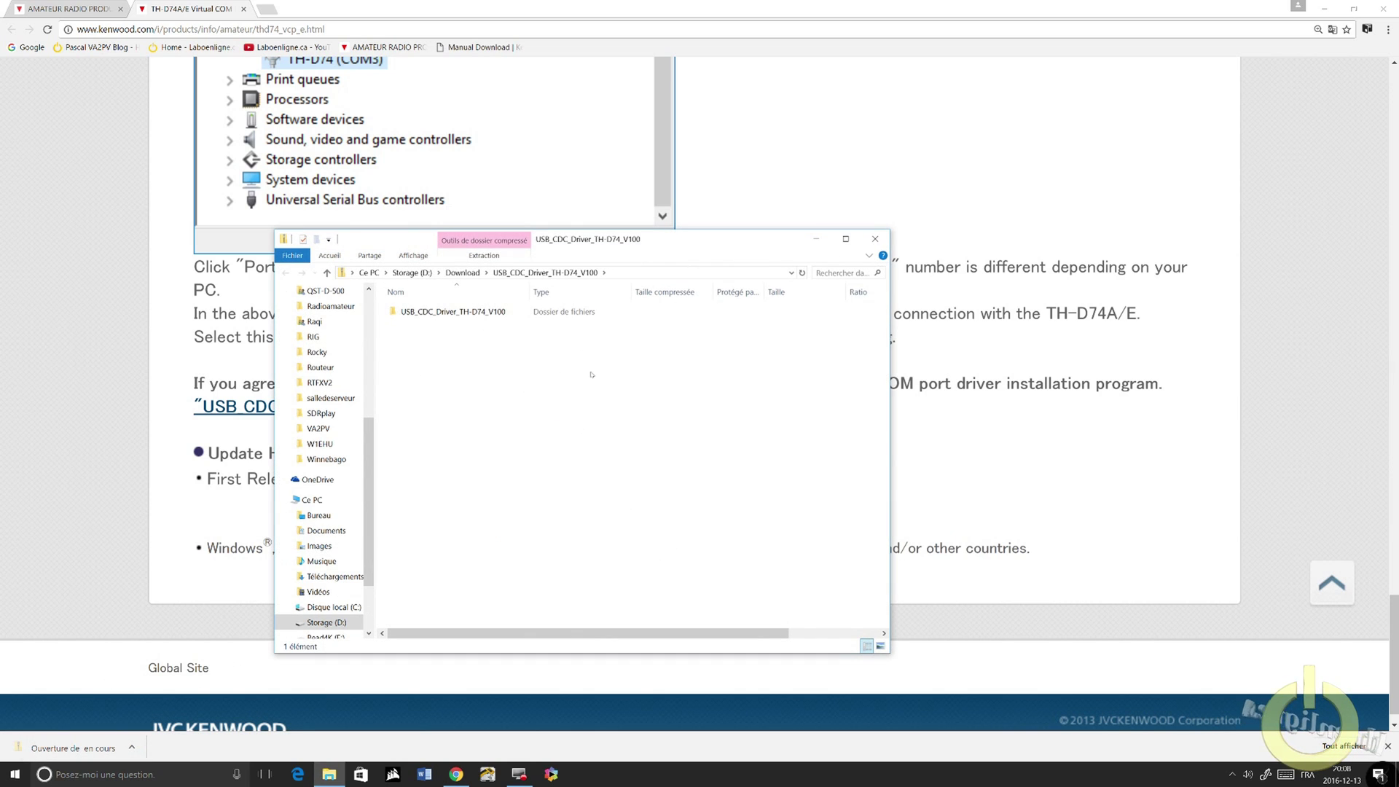
pyautogui.click(489, 256)
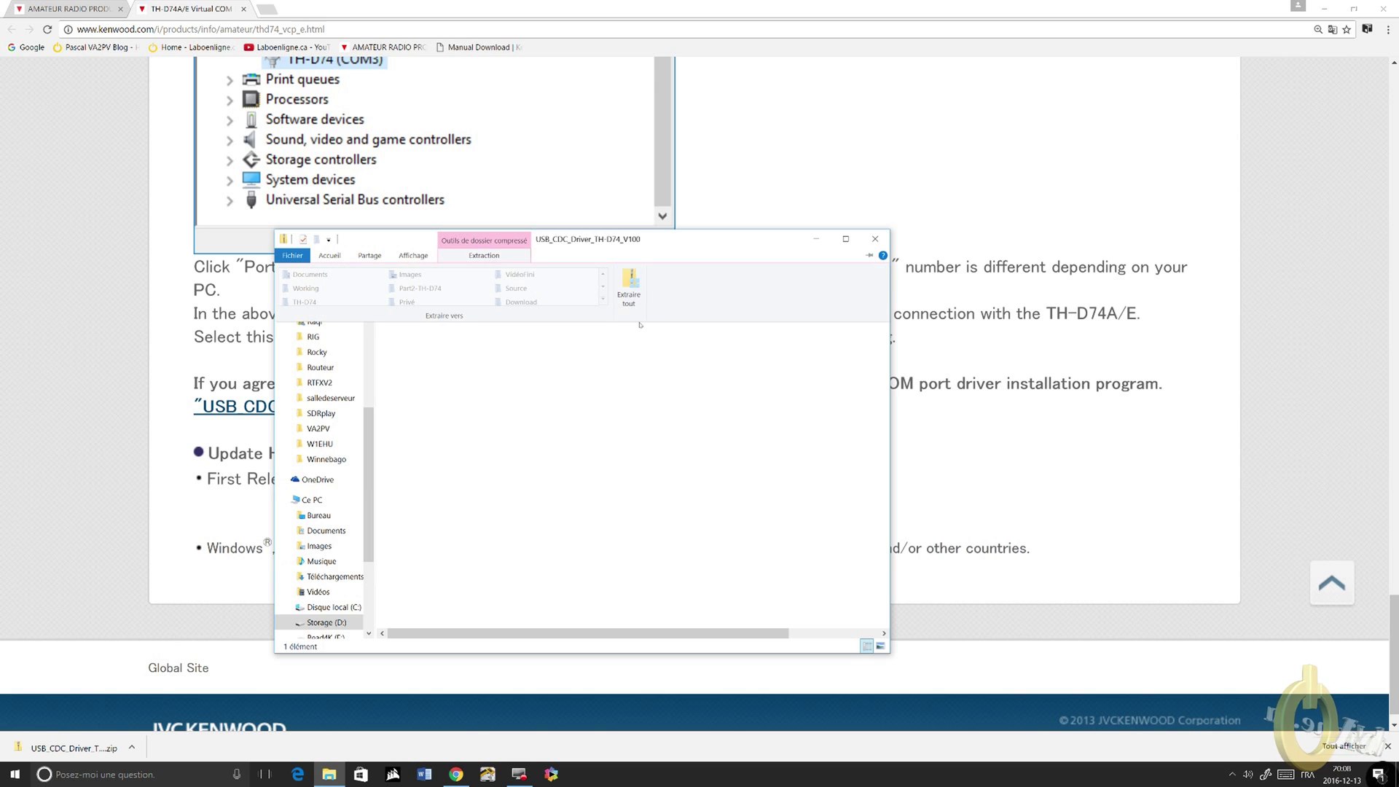
pyautogui.click(630, 287)
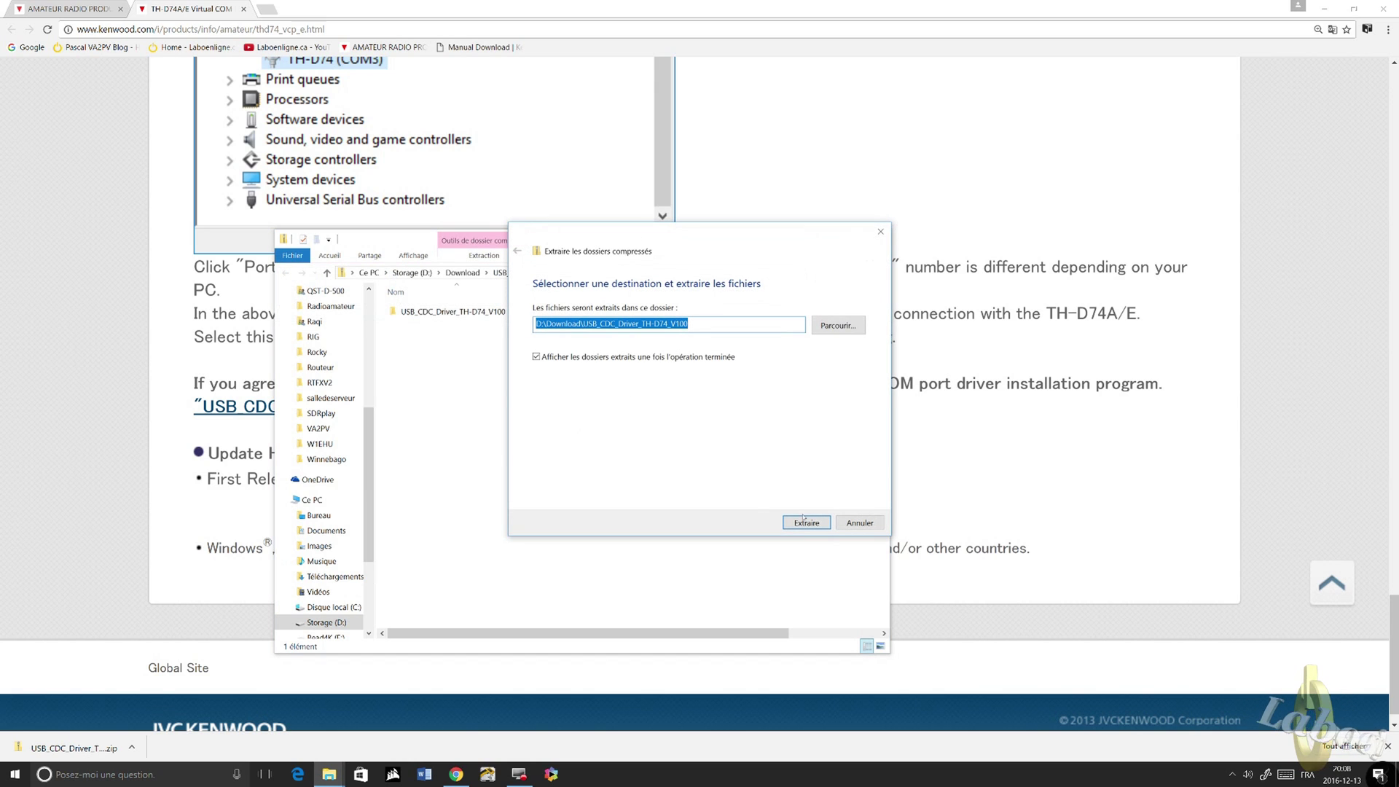
pyautogui.click(806, 522)
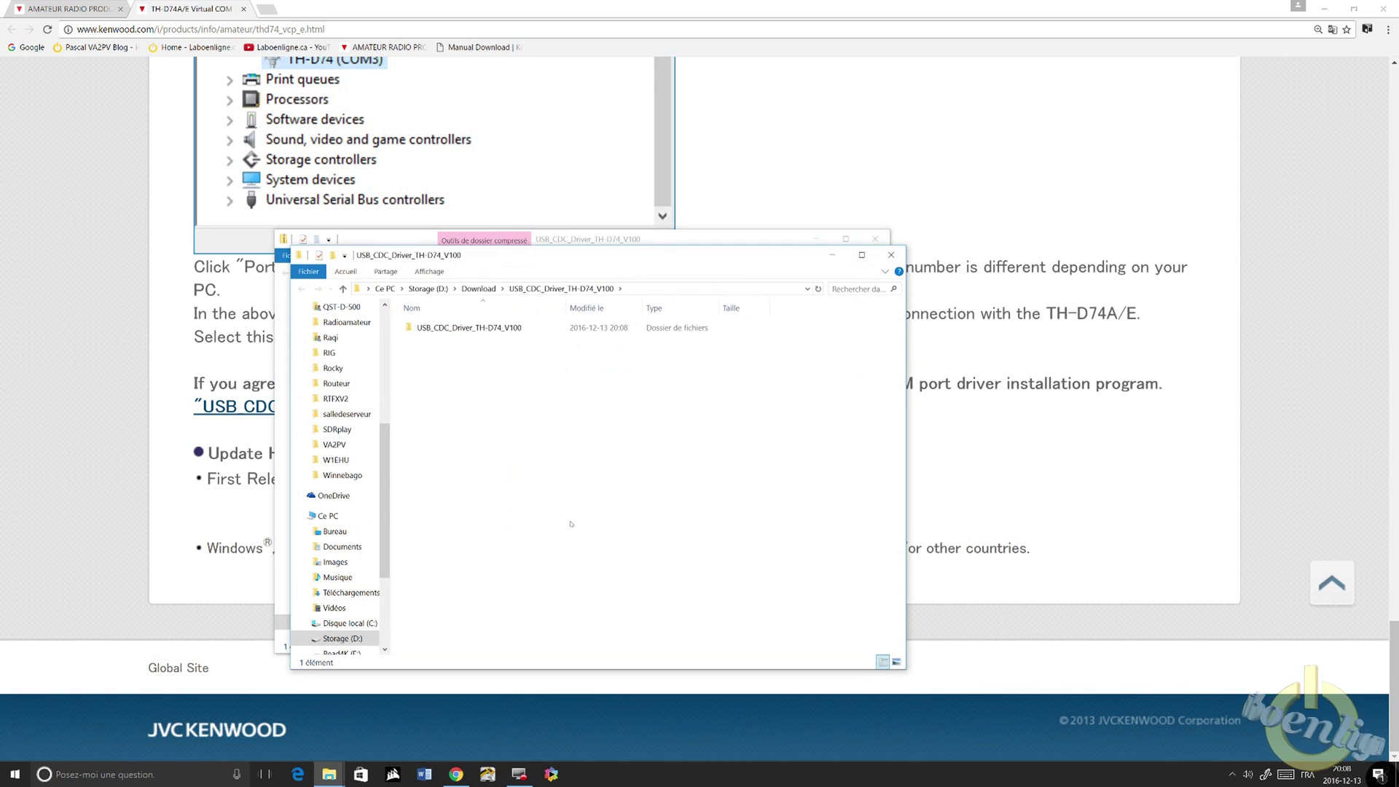
# Install the 64-bit JVC KENWOOD driver using dpinst in the extracted x64 folder, then close the folder windows
pyautogui.doubleClick(486, 330)
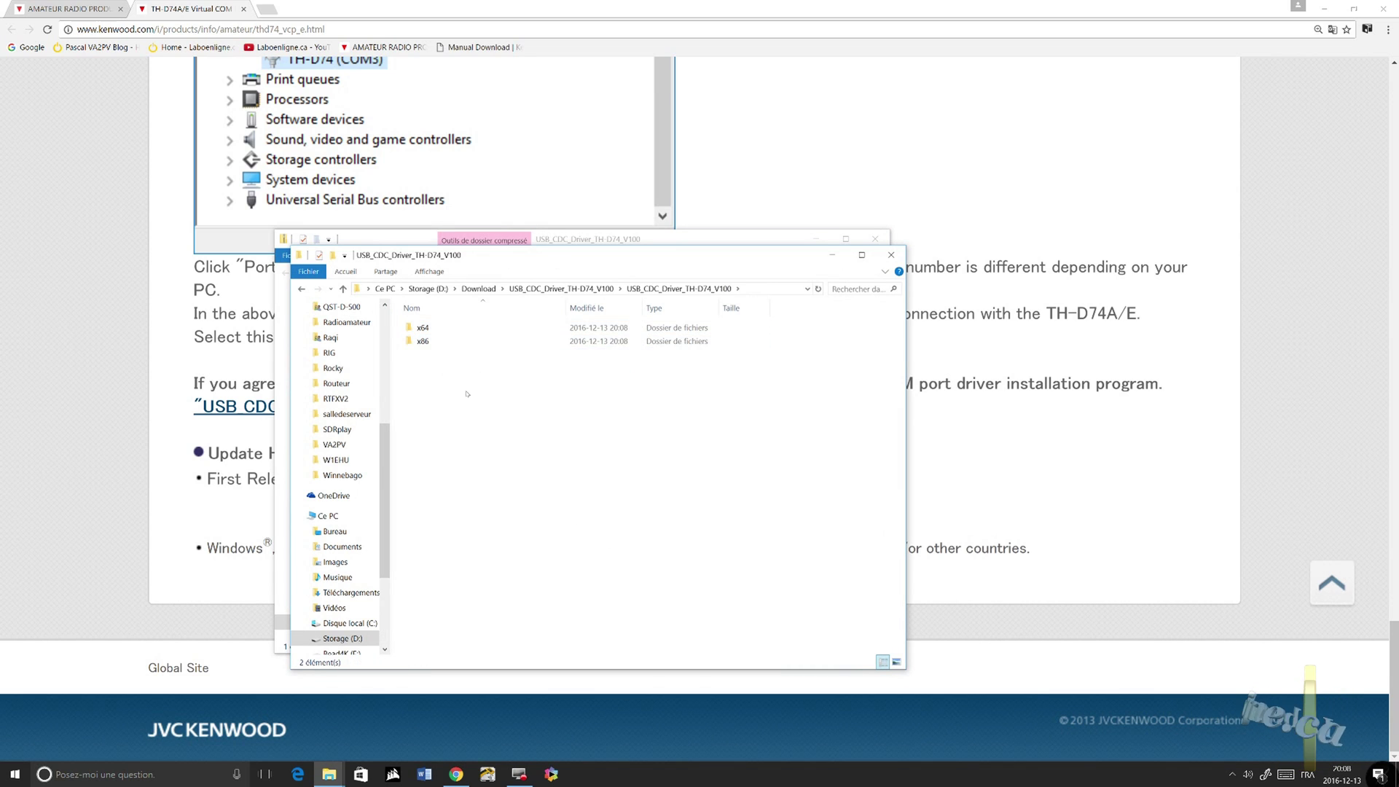
pyautogui.doubleClick(433, 329)
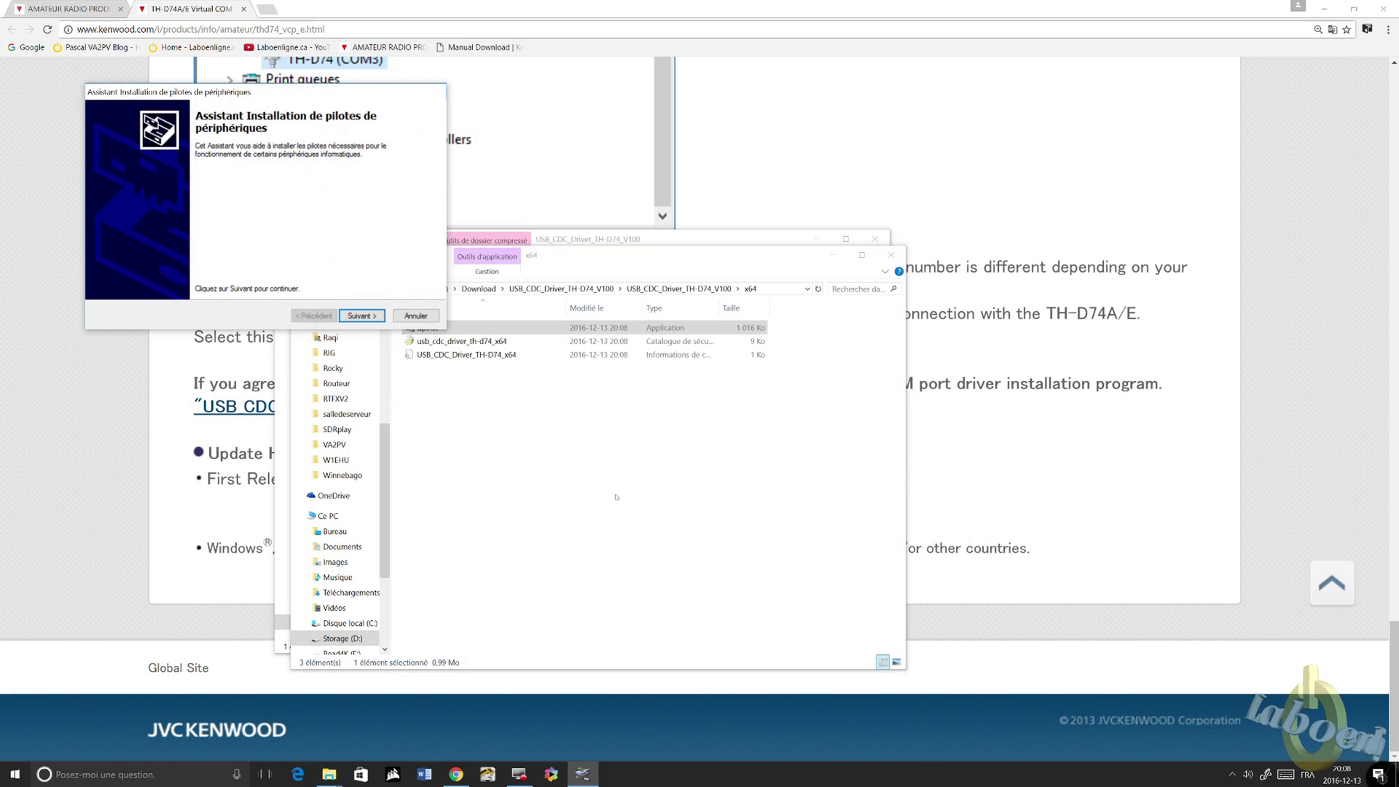
pyautogui.click(361, 316)
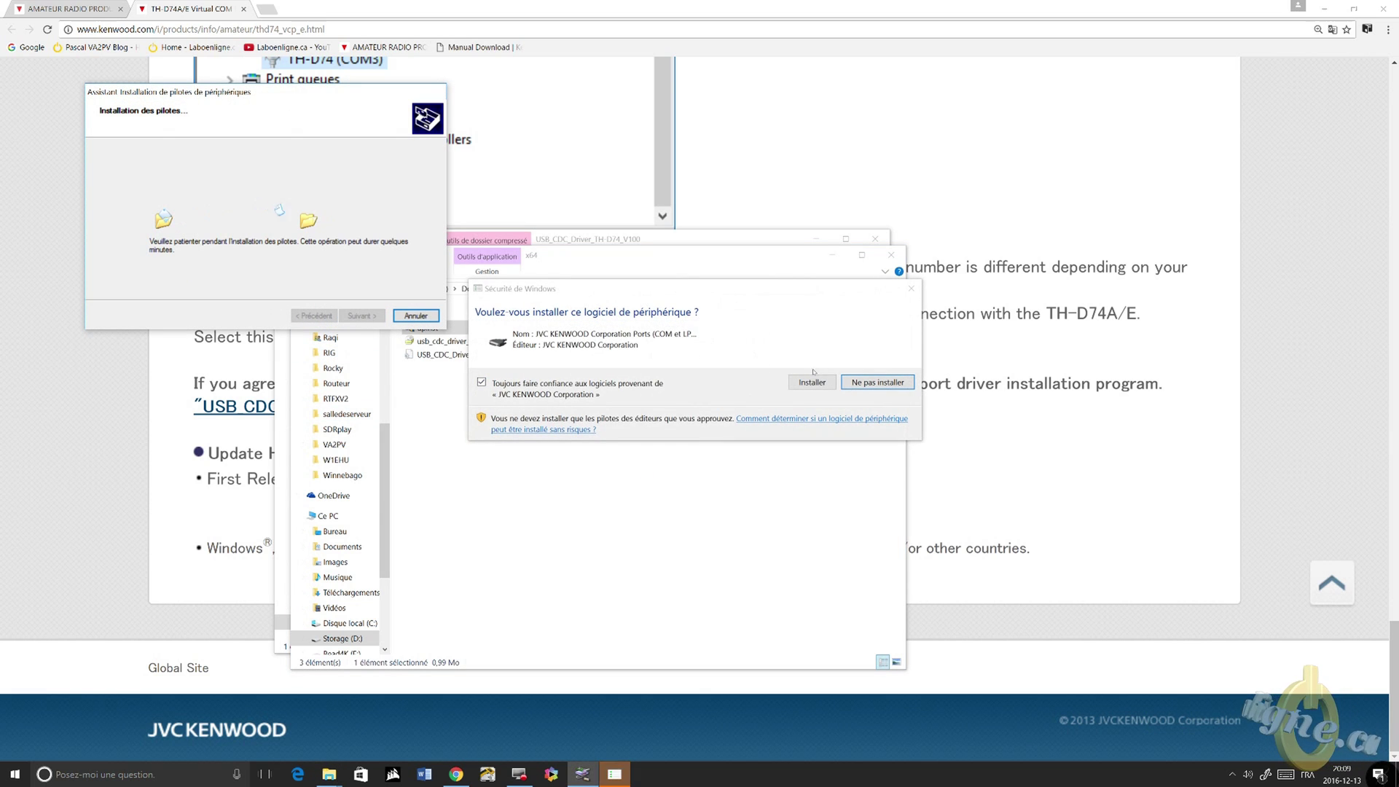
pyautogui.click(812, 382)
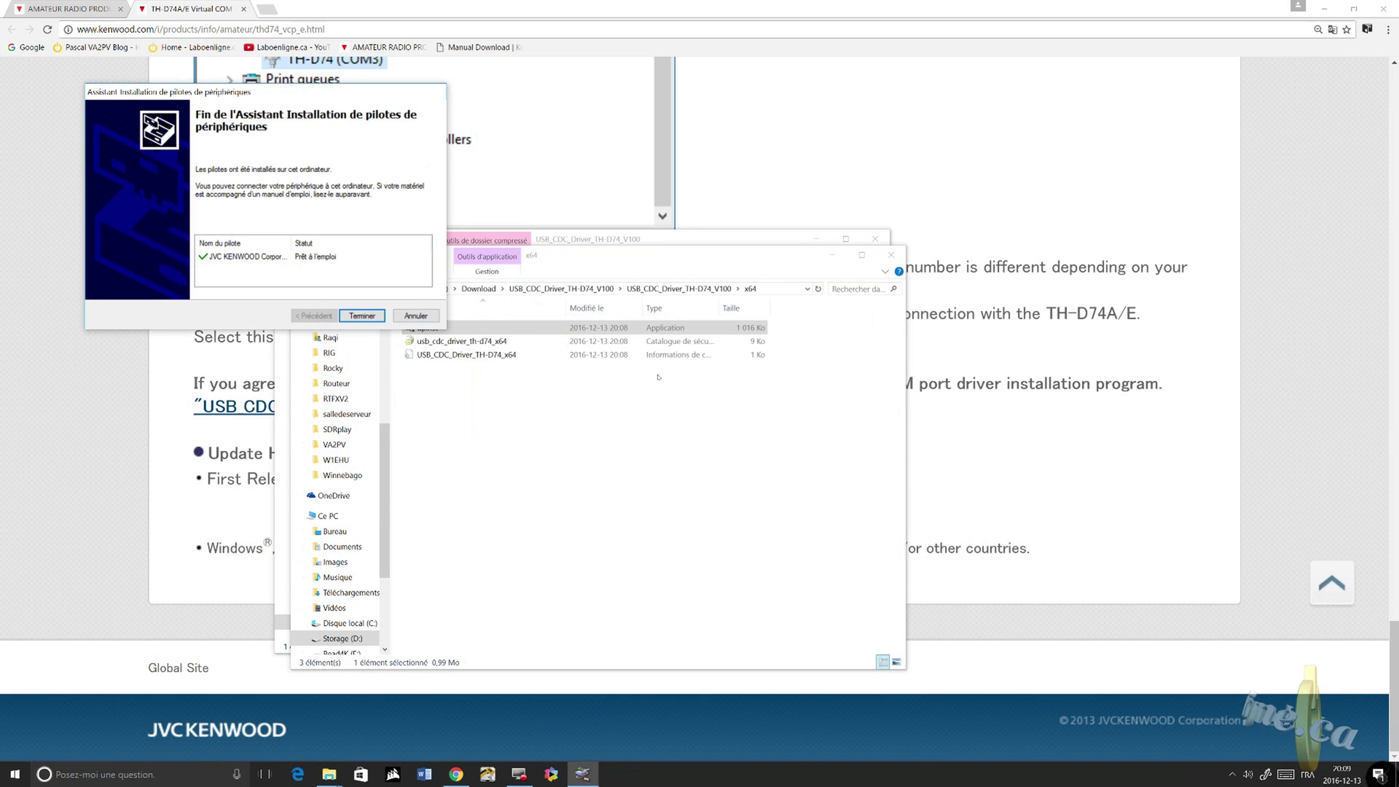
pyautogui.click(362, 315)
pyautogui.click(599, 459)
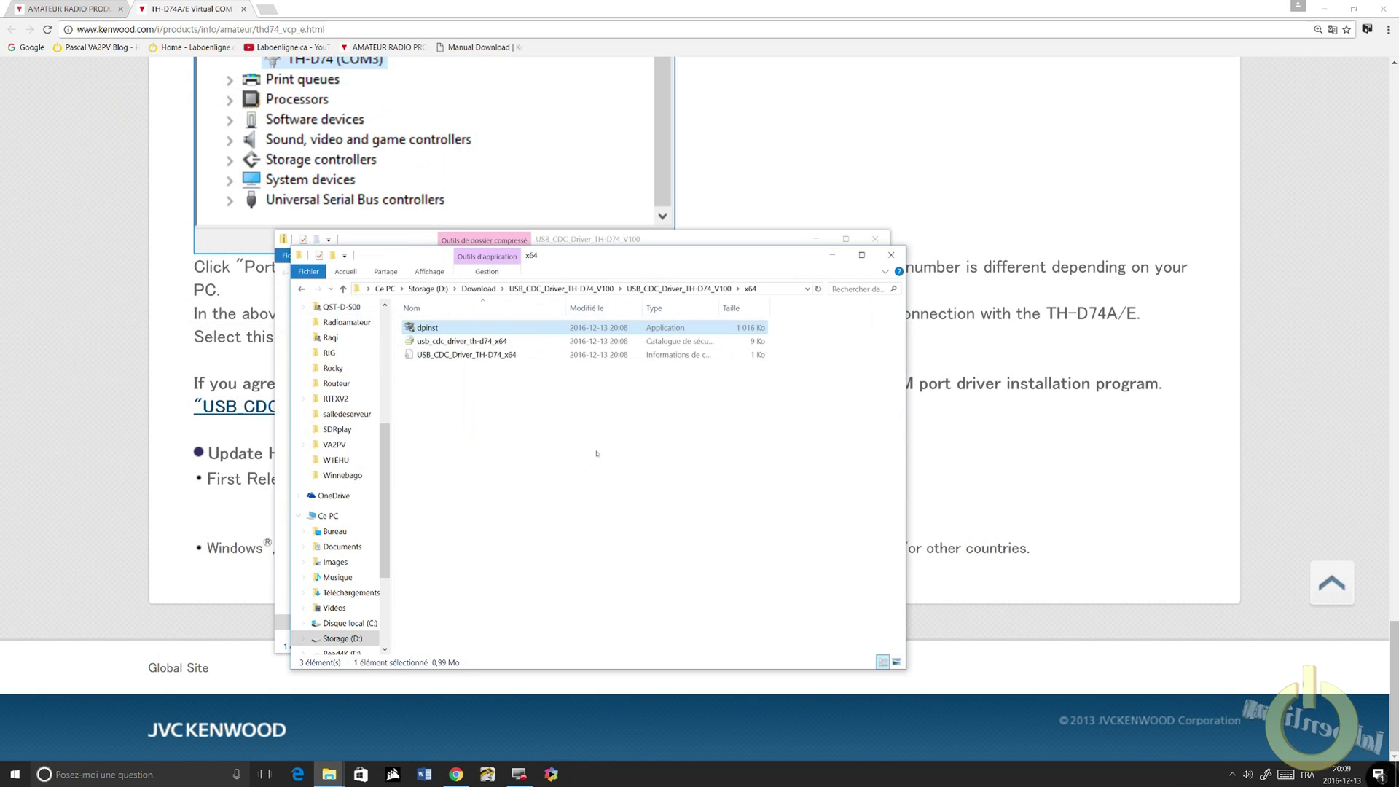
pyautogui.click(901, 255)
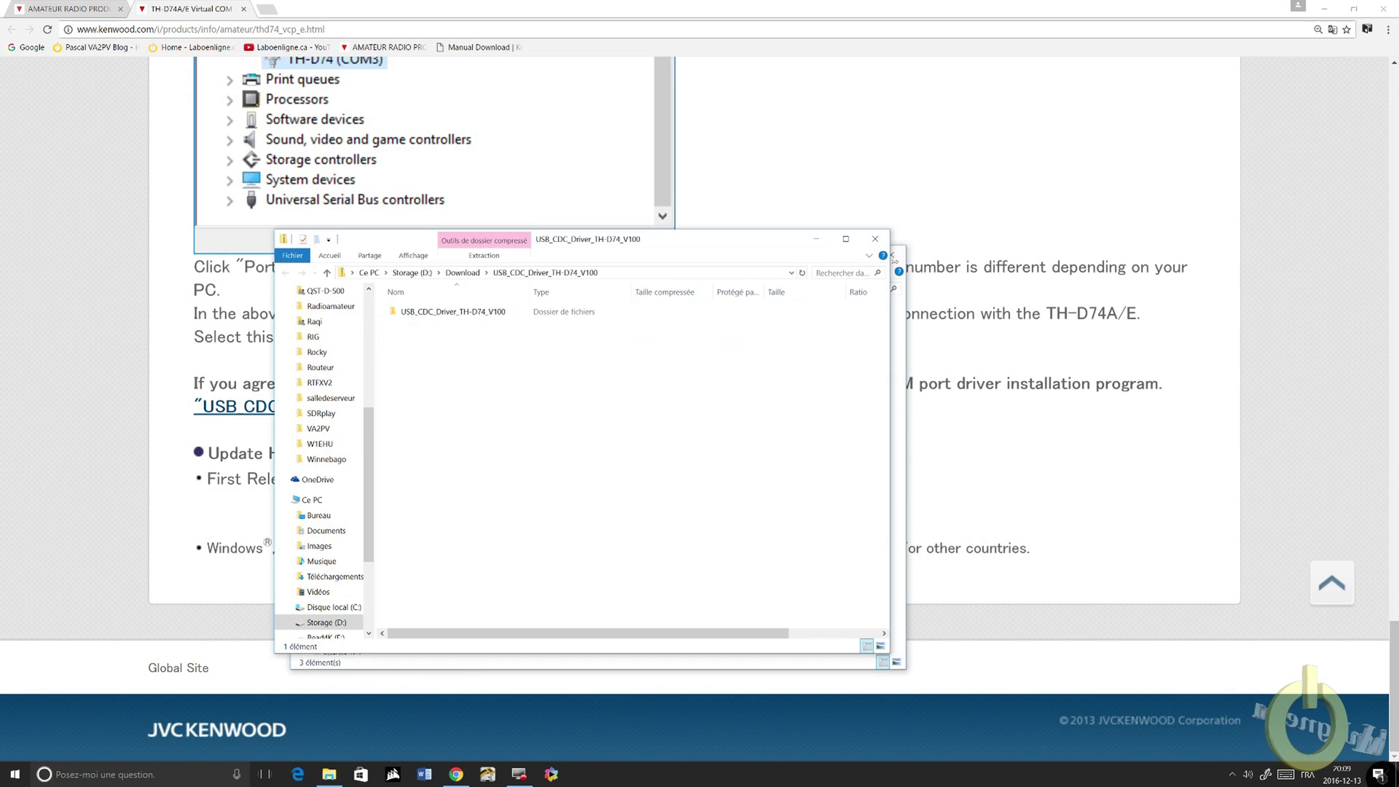
pyautogui.click(875, 239)
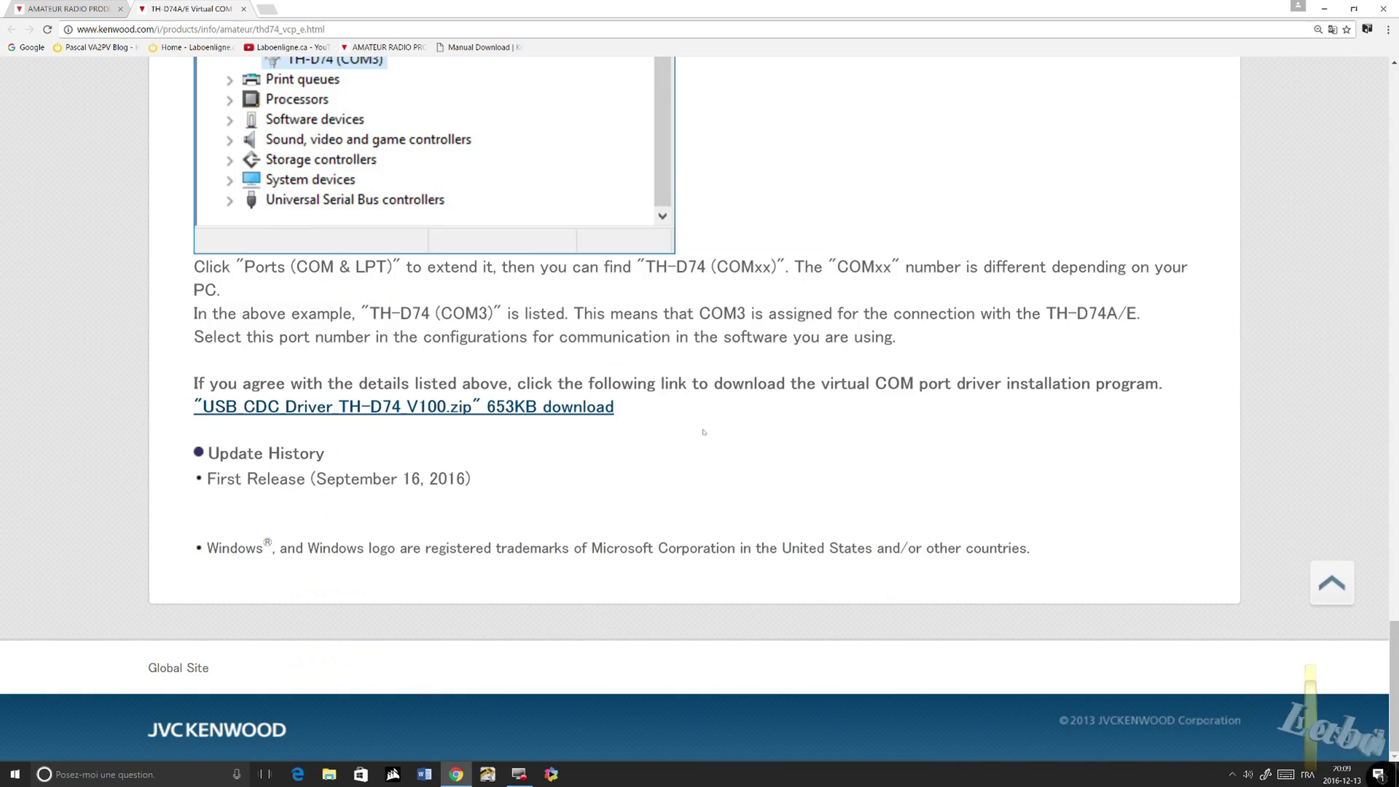
# Open the TH-D74 Memory Control Program page, review its COM port driver warning, and download MCP-D74 Version 1.01
pyautogui.scroll(20, 704, 432)
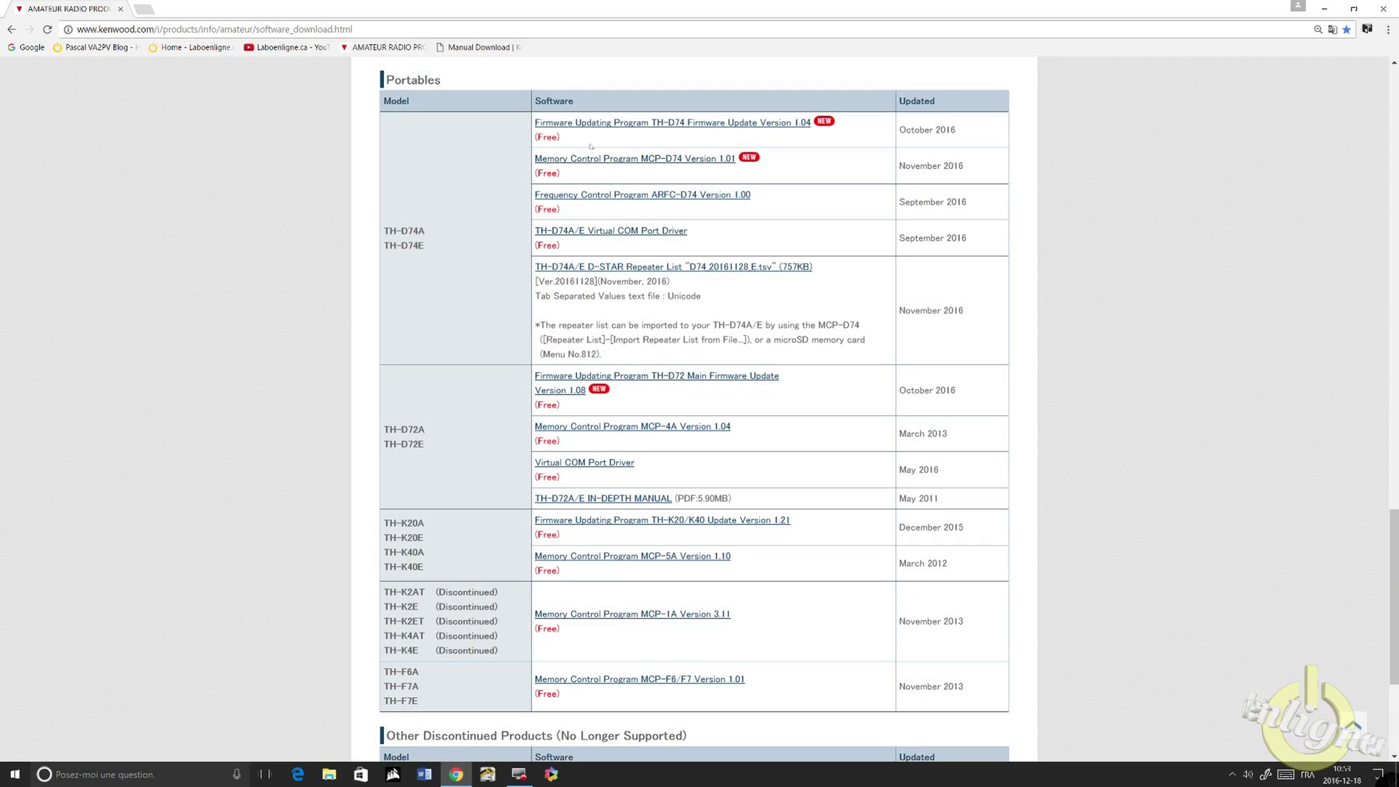
pyautogui.click(572, 159)
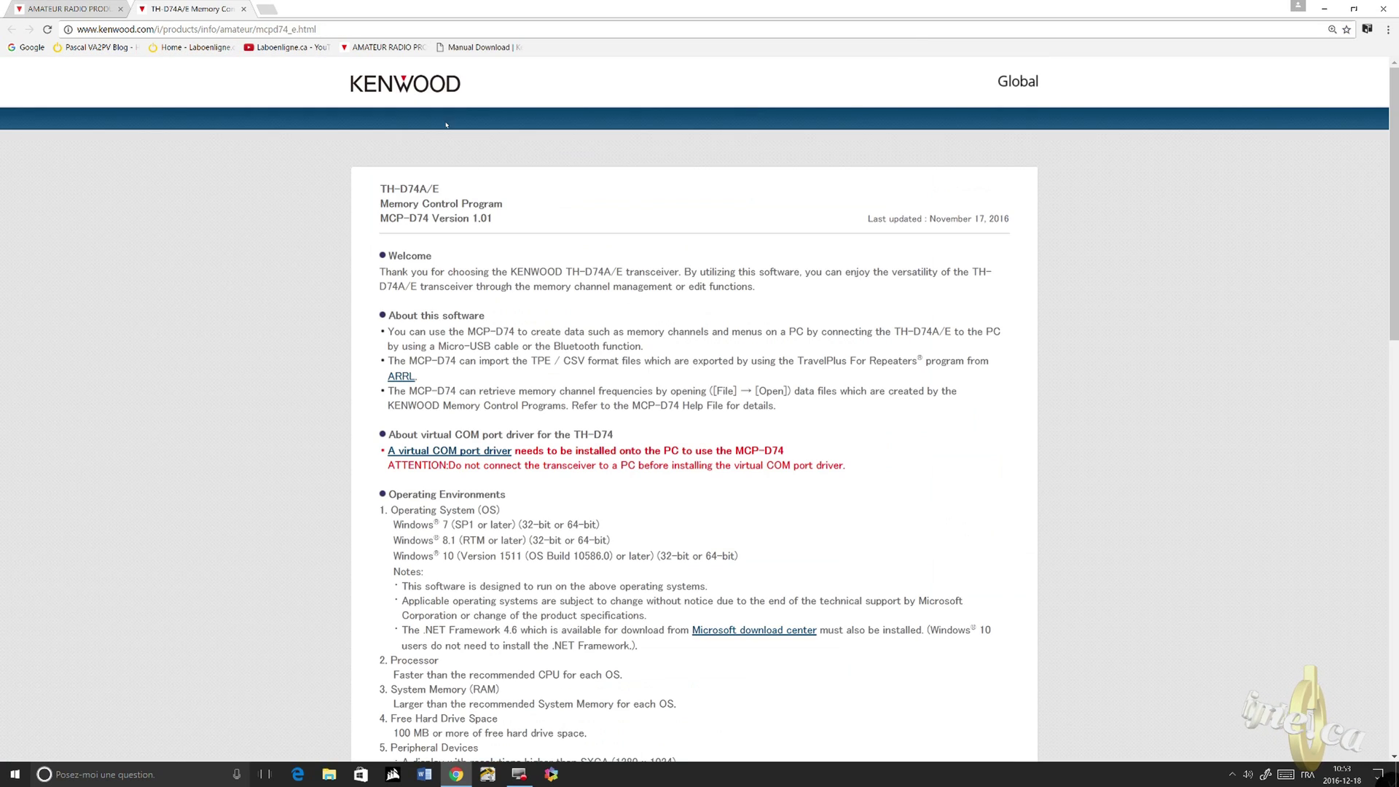
pyautogui.moveTo(383, 465); pyautogui.dragTo(860, 470)
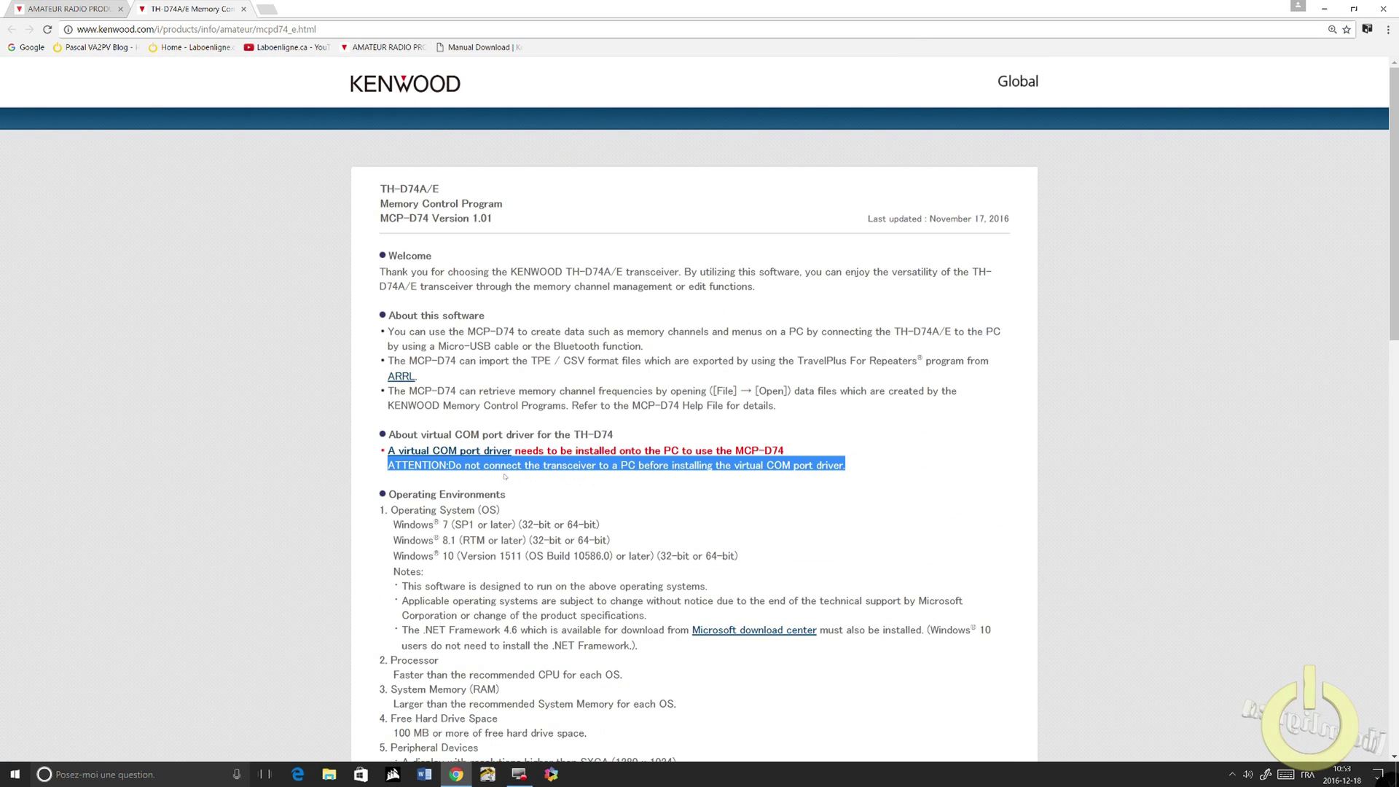
pyautogui.click(866, 477)
pyautogui.scroll(-20, 876, 458)
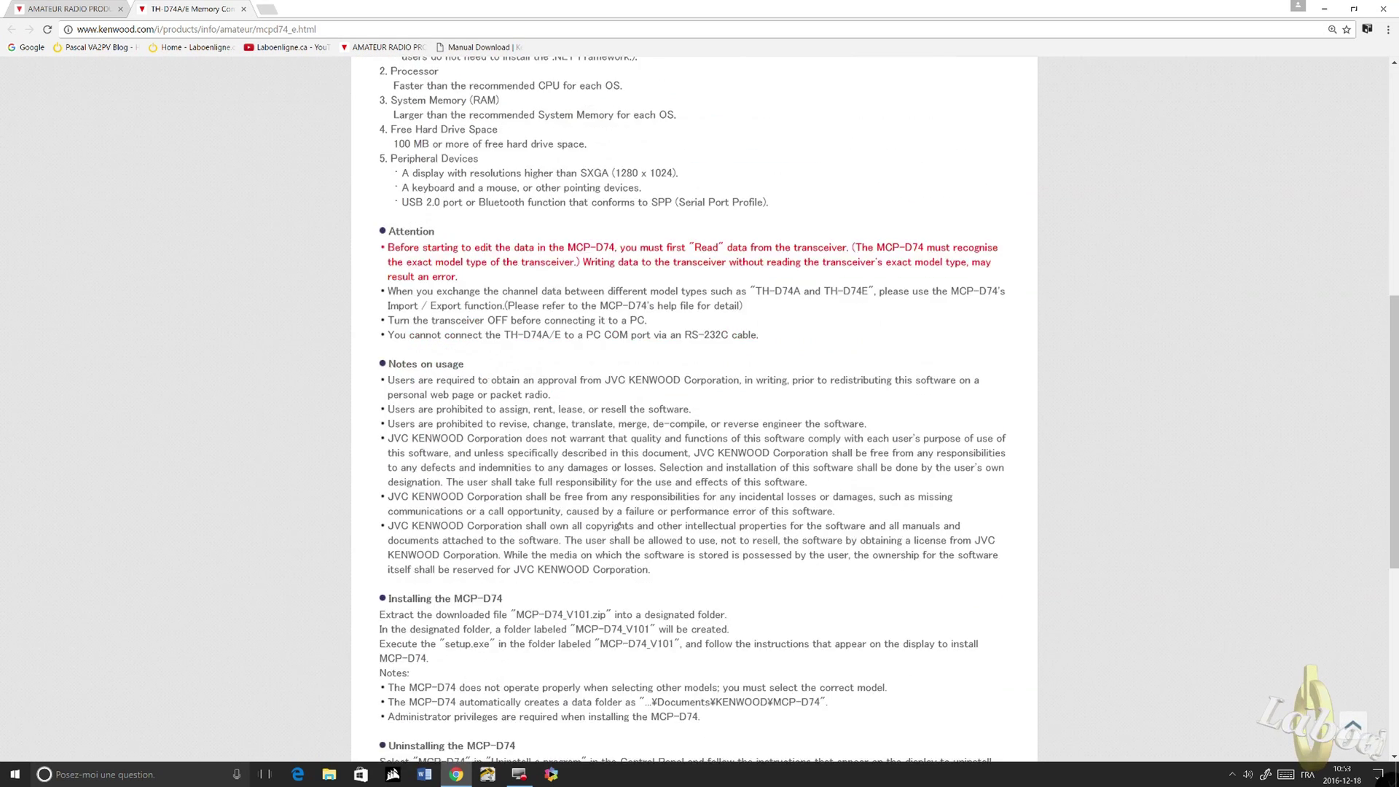
pyautogui.click(512, 568)
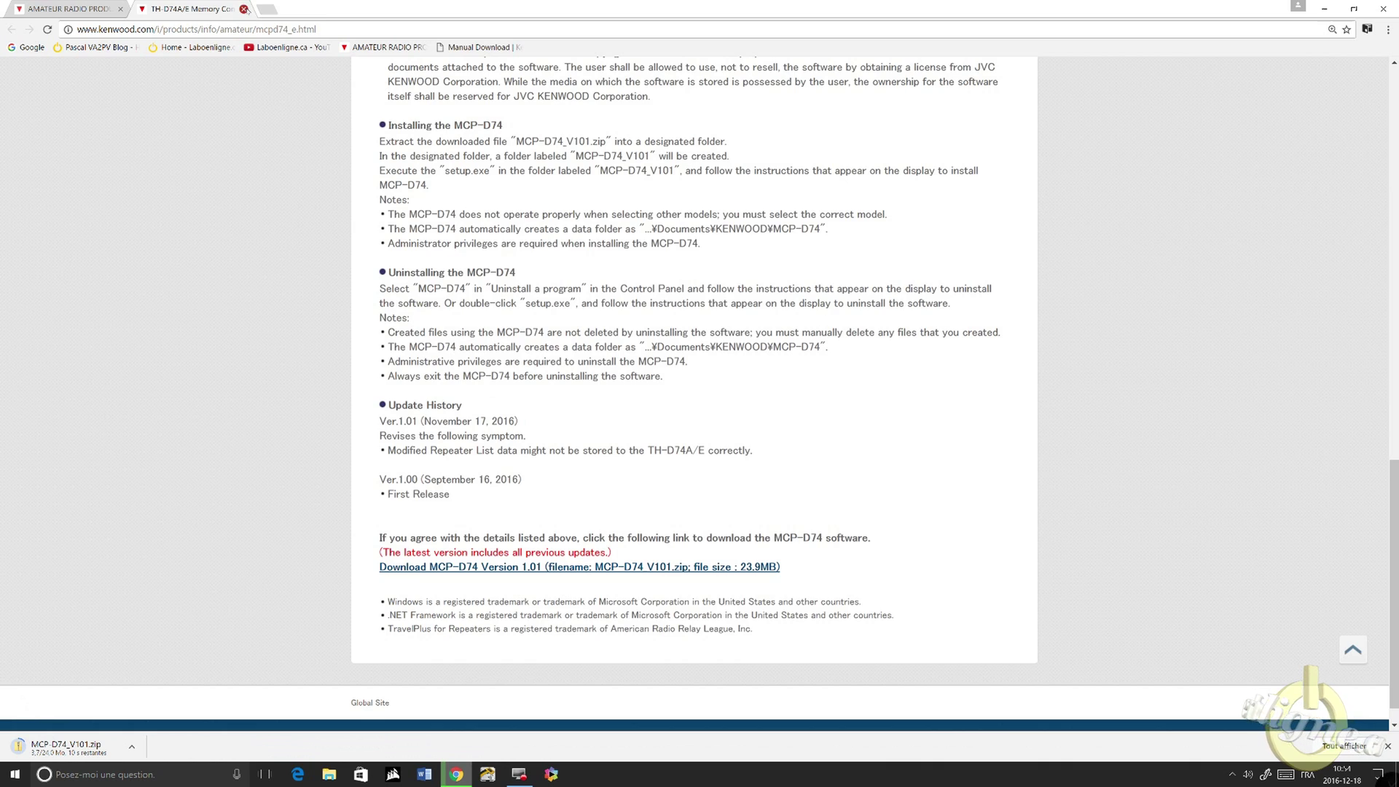
# Close the MCP-D74 page and download the TH-D74A/E D-STAR repeater list, D74_20161128_E.tsv, from the software list
pyautogui.click(243, 8)
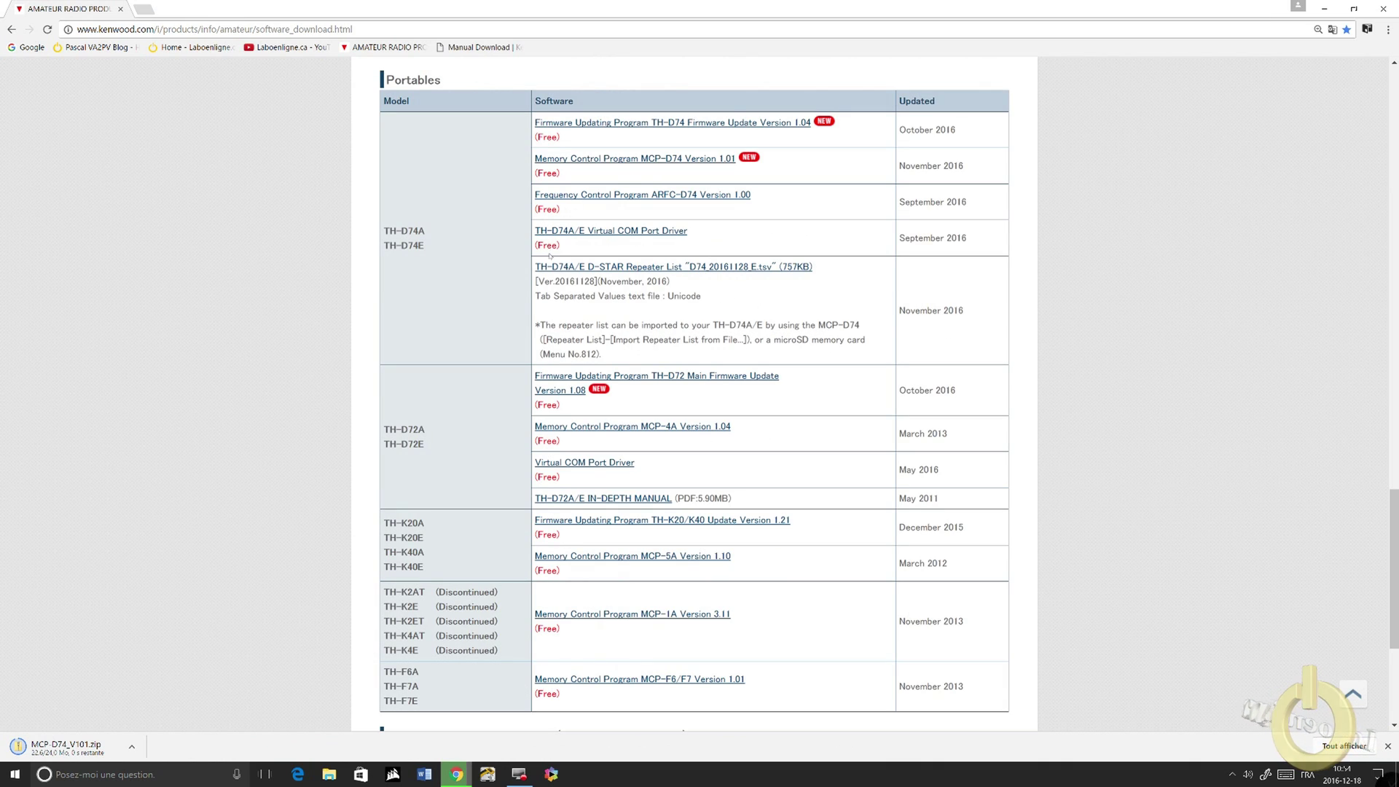
pyautogui.click(613, 268)
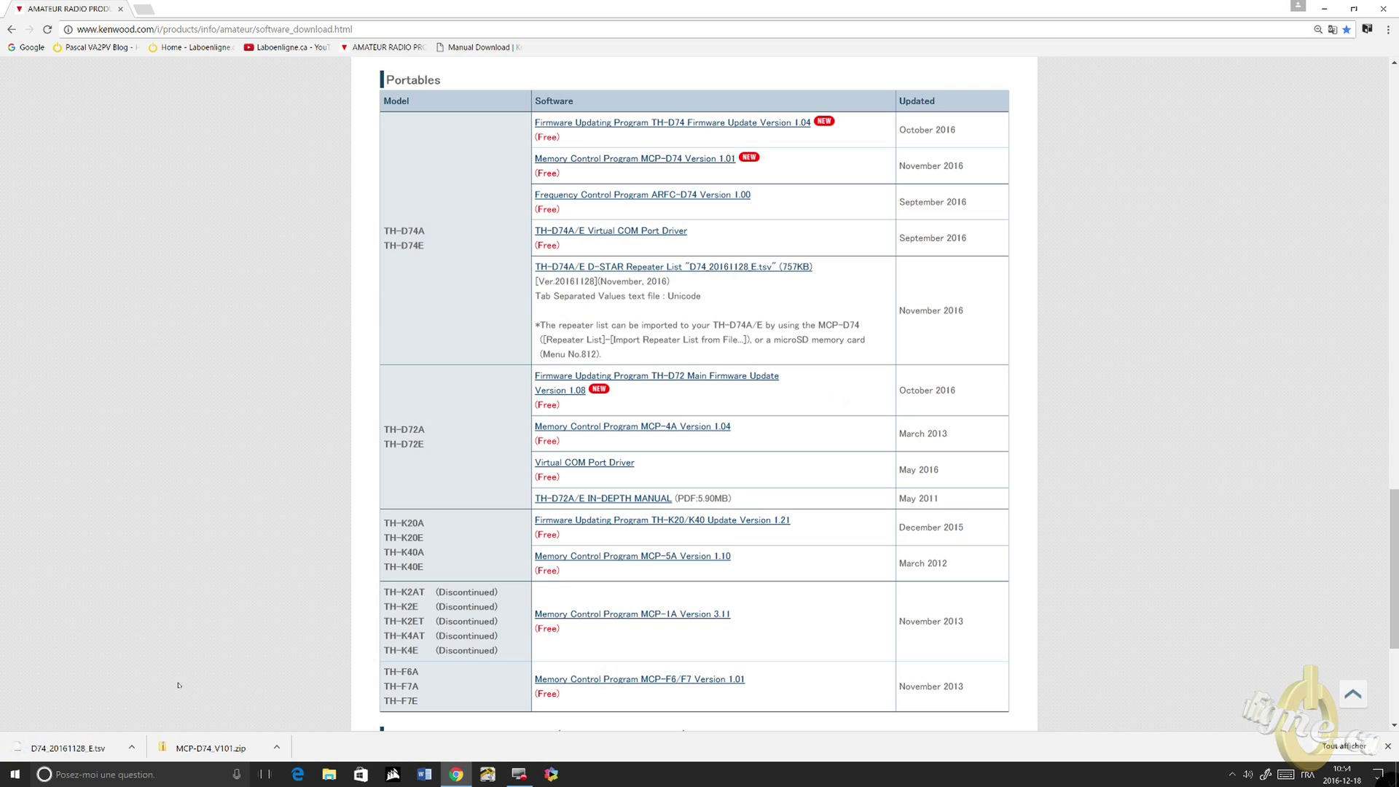
# Open the downloaded MCP-D74_V101.zip and extract all its contents to D:\Download\MCP-D74_V101
pyautogui.rightClick(220, 748)
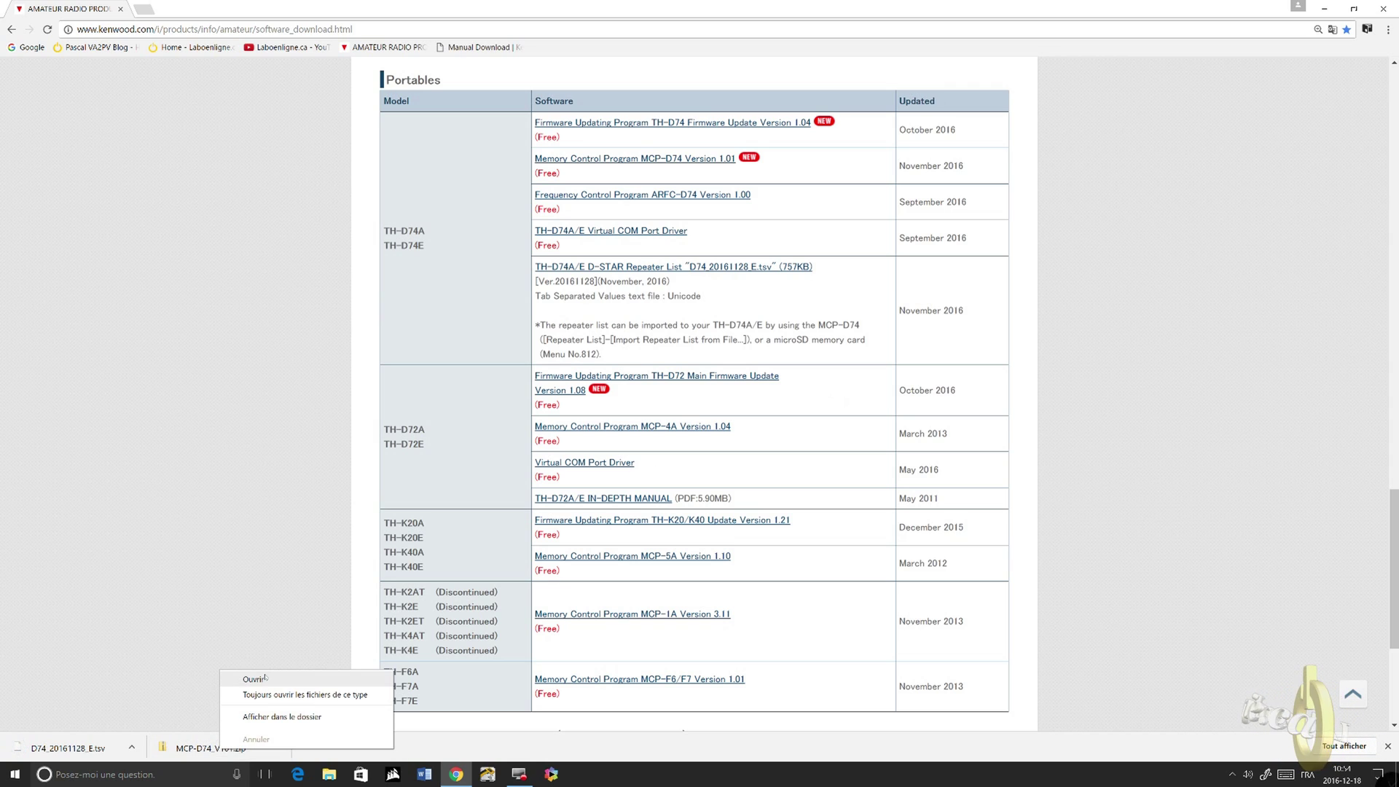
pyautogui.click(255, 679)
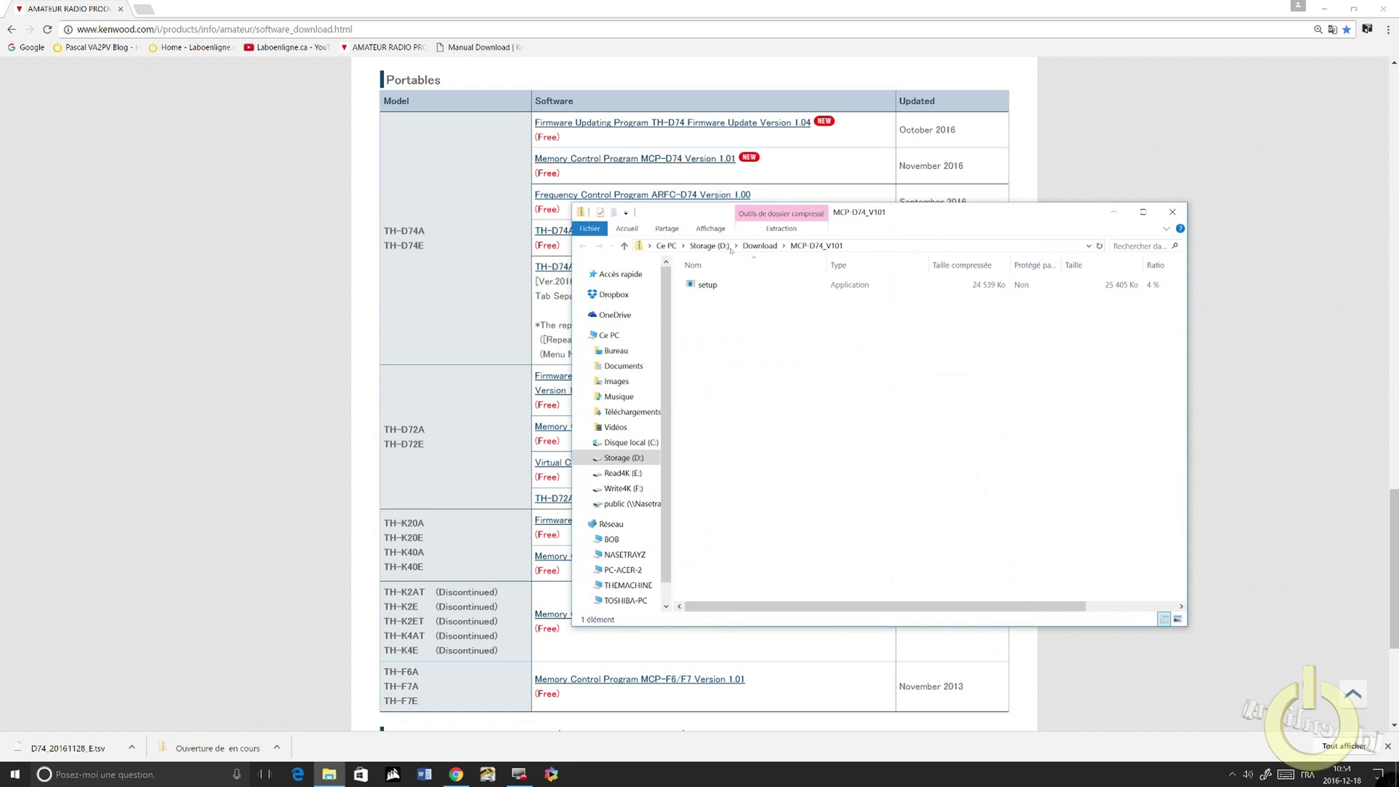
pyautogui.click(780, 231)
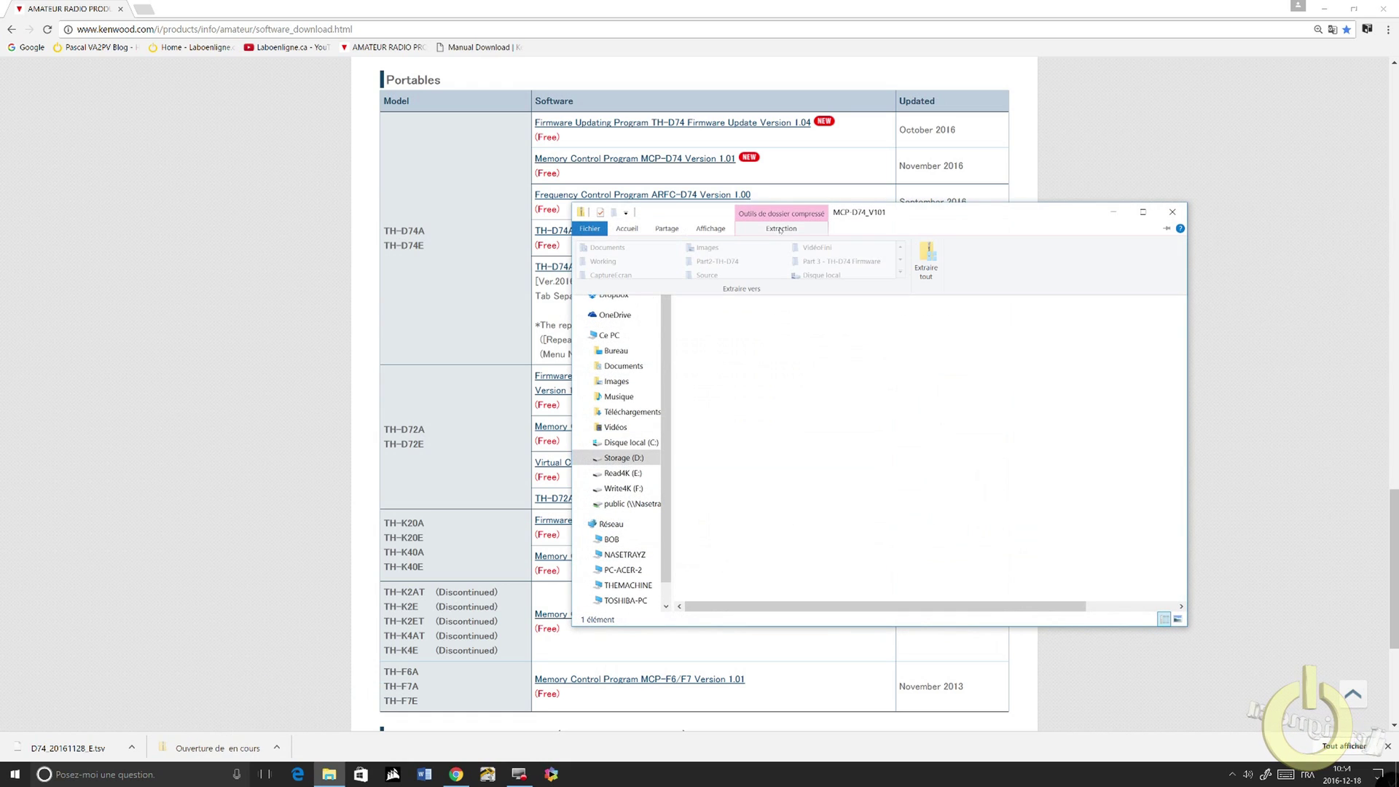
pyautogui.click(935, 258)
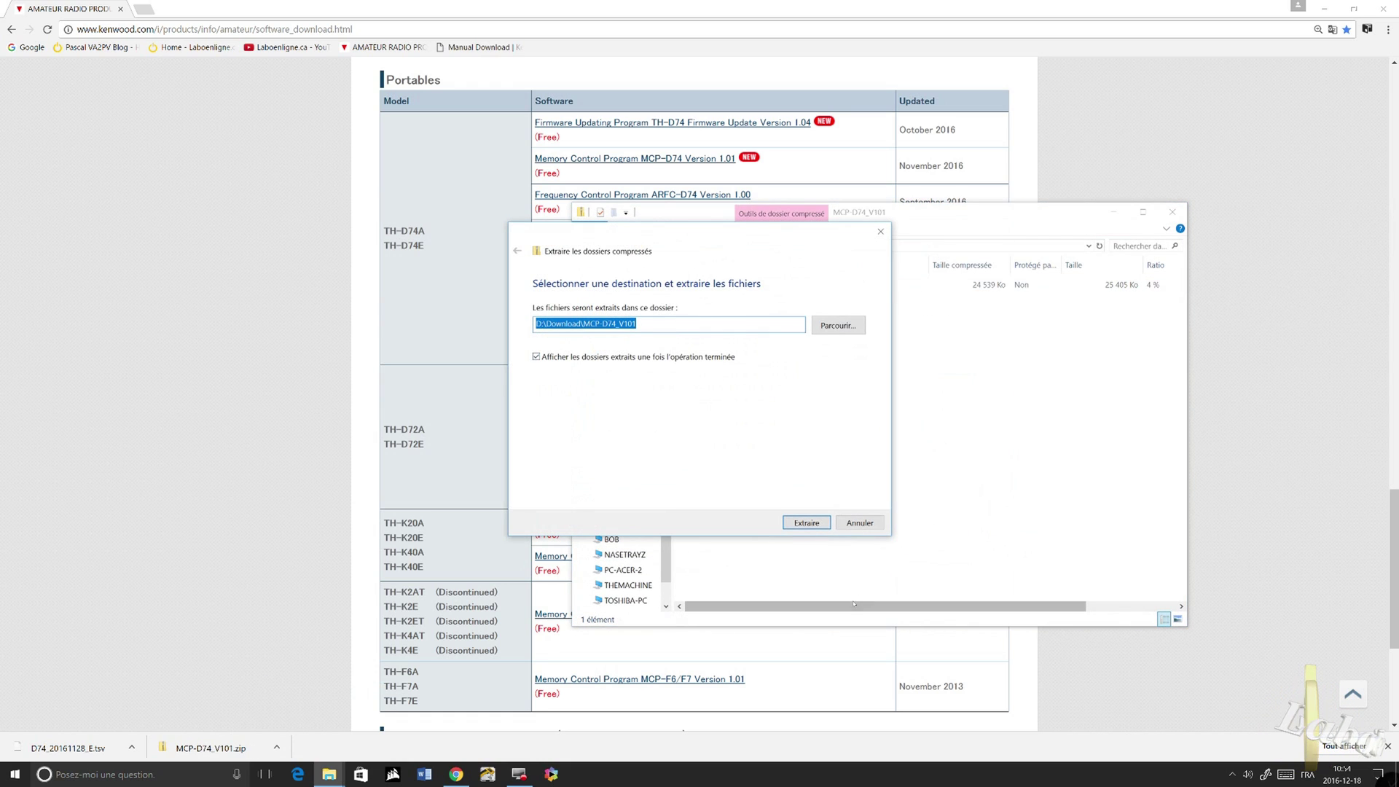
pyautogui.click(815, 523)
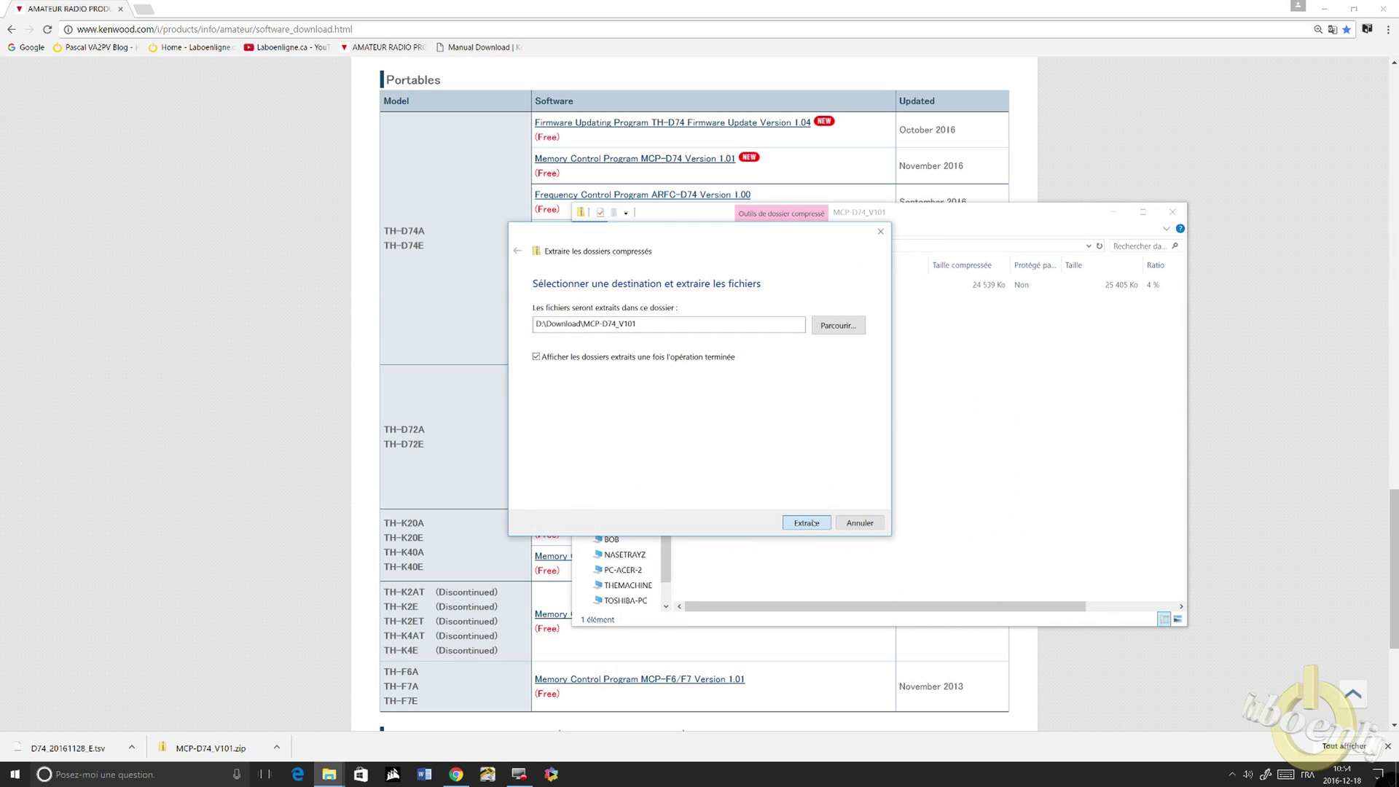
pyautogui.click(814, 523)
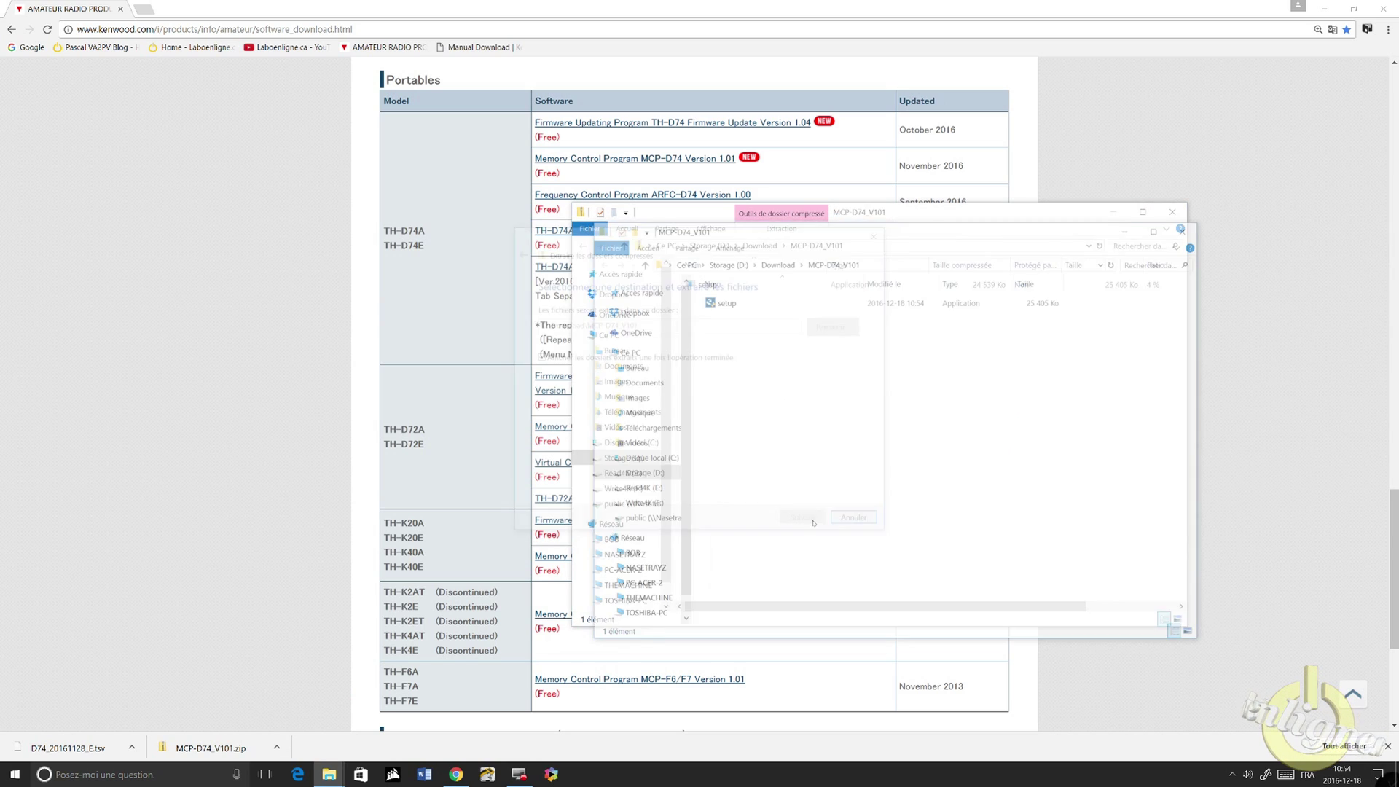
# Run the extracted setup in English (United States), accept the license agreement, and install MCP-D74 to the default Kenwood folder
pyautogui.doubleClick(730, 302)
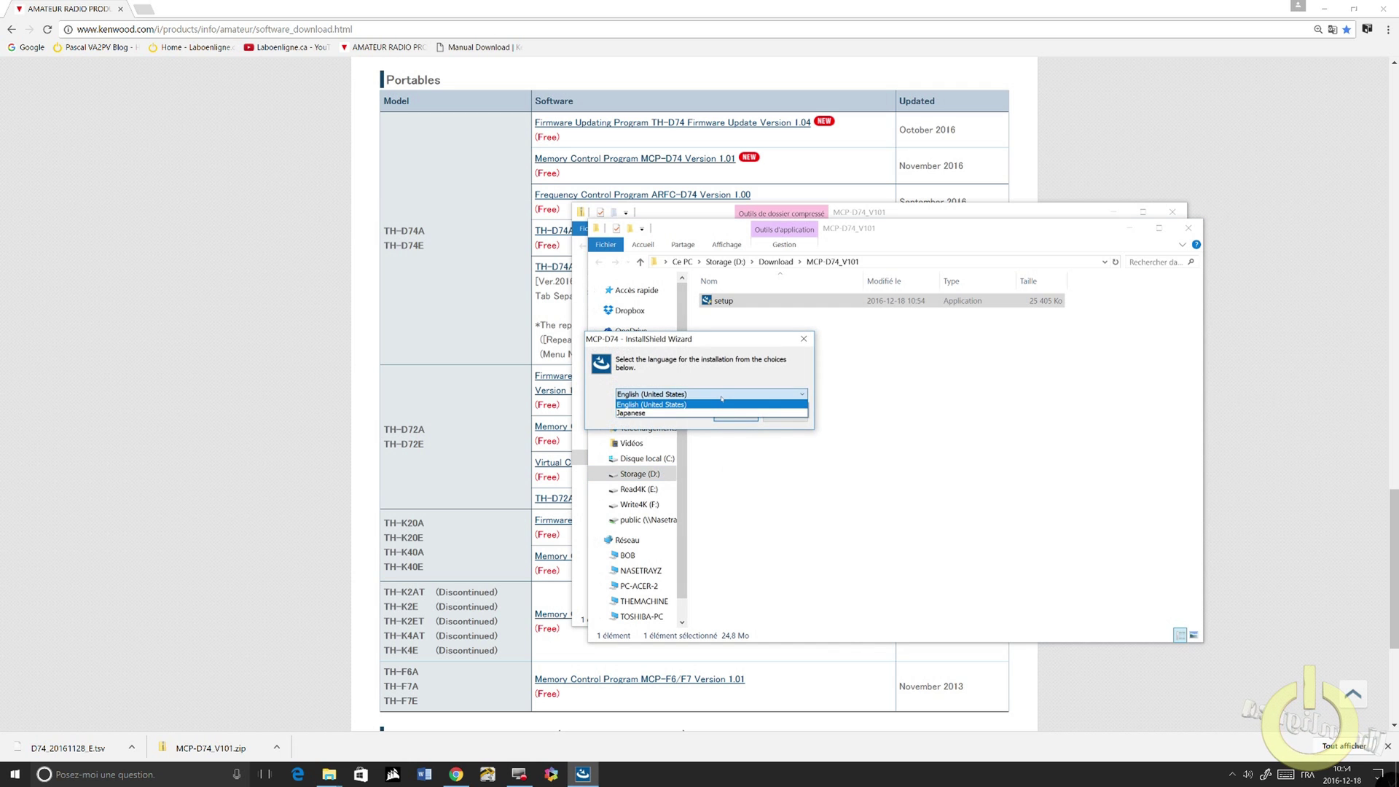
pyautogui.click(722, 403)
pyautogui.click(735, 414)
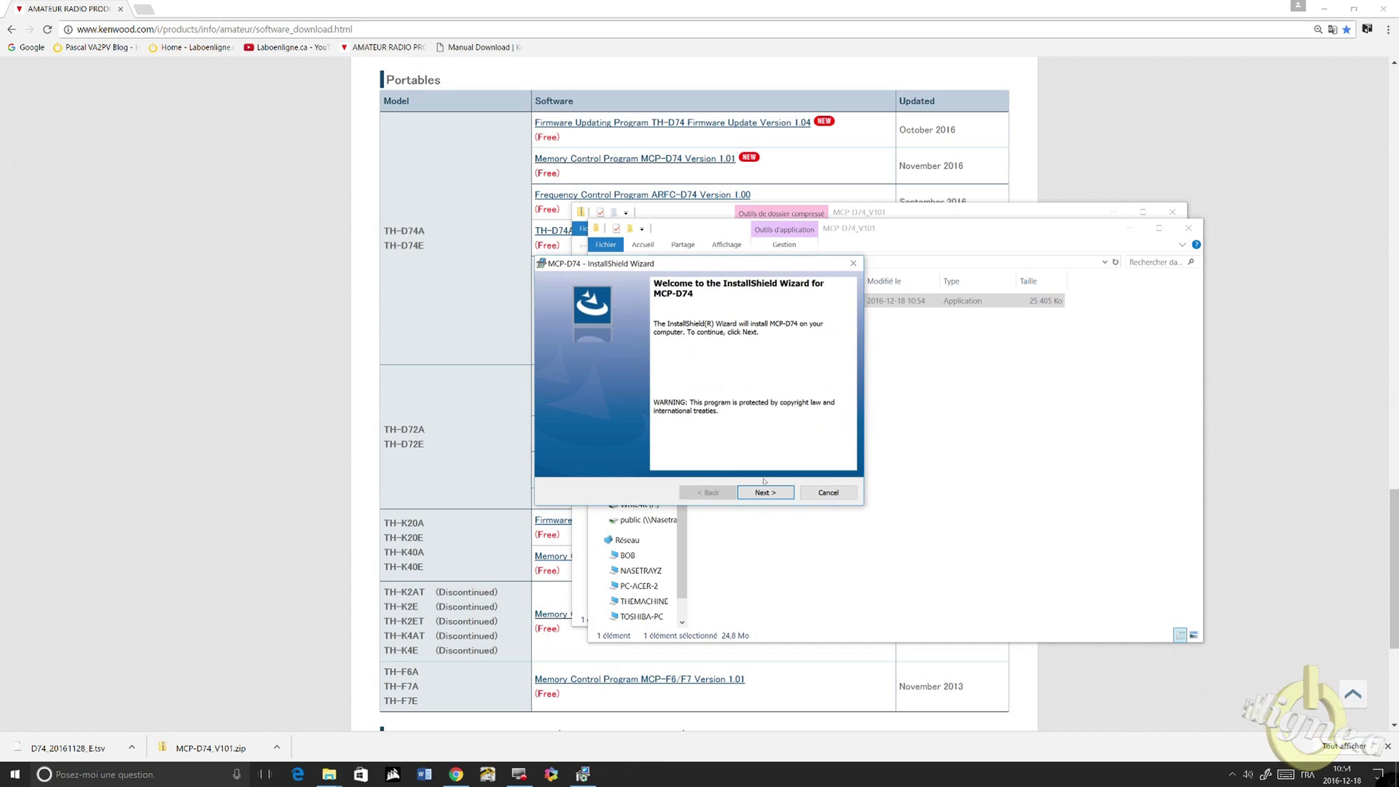
pyautogui.click(772, 492)
pyautogui.click(676, 449)
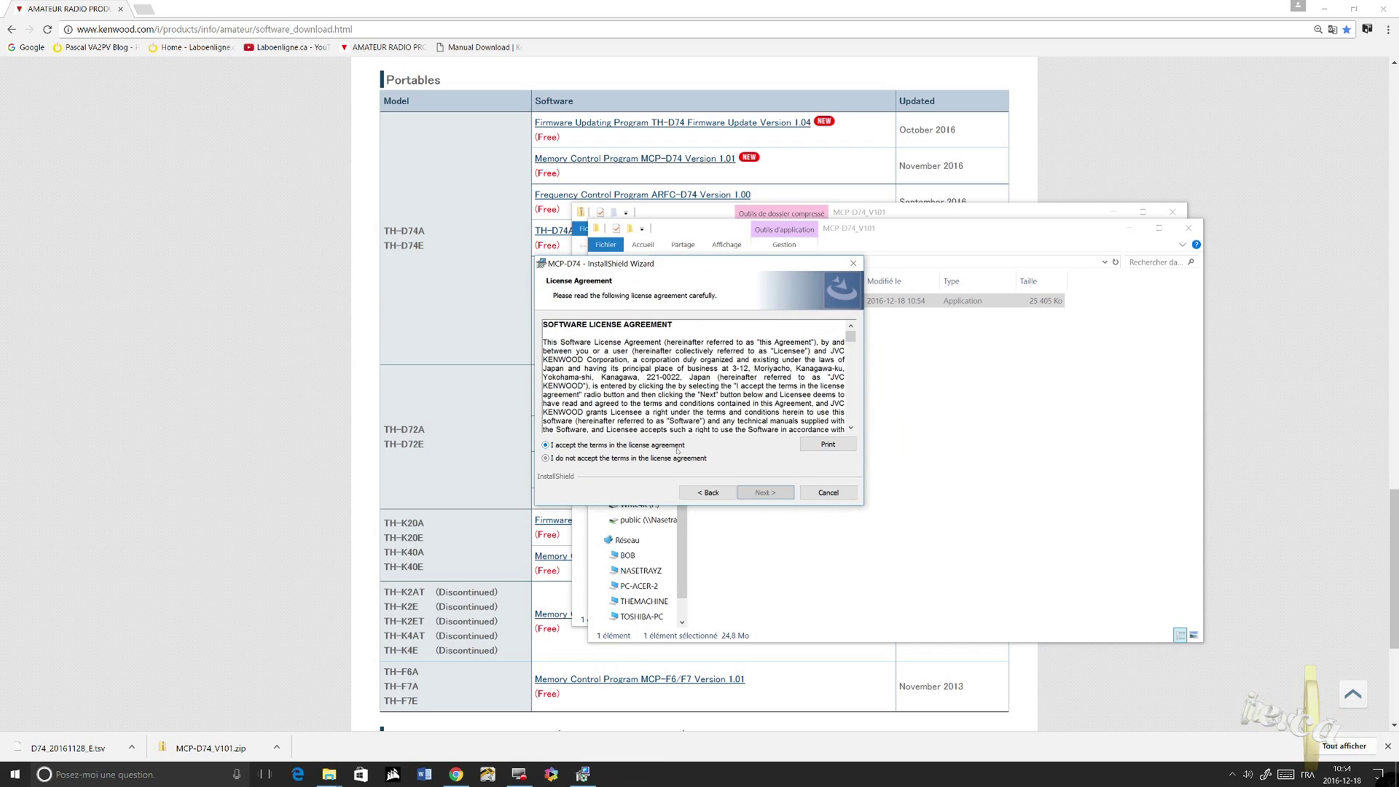
pyautogui.click(770, 494)
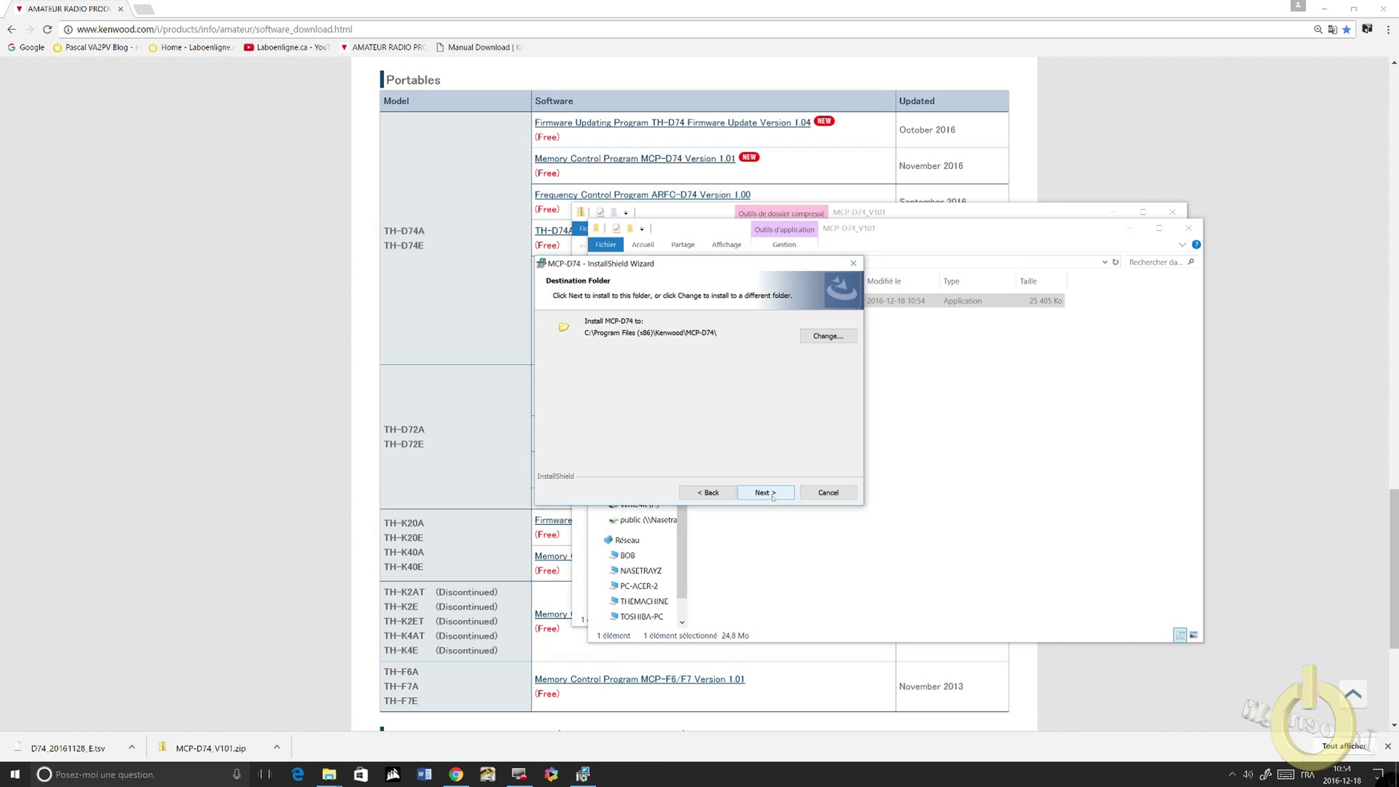
pyautogui.click(771, 493)
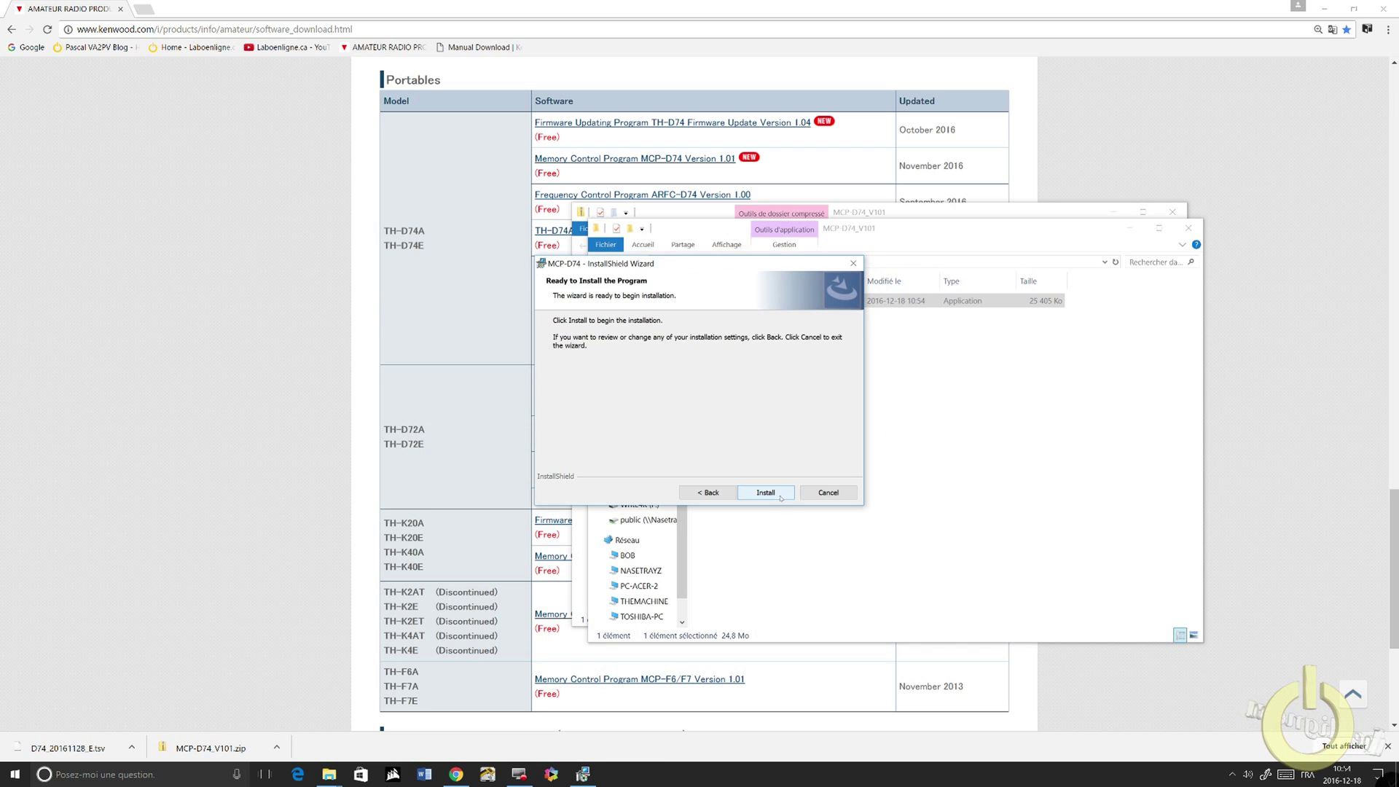
pyautogui.click(766, 493)
pyautogui.click(766, 493)
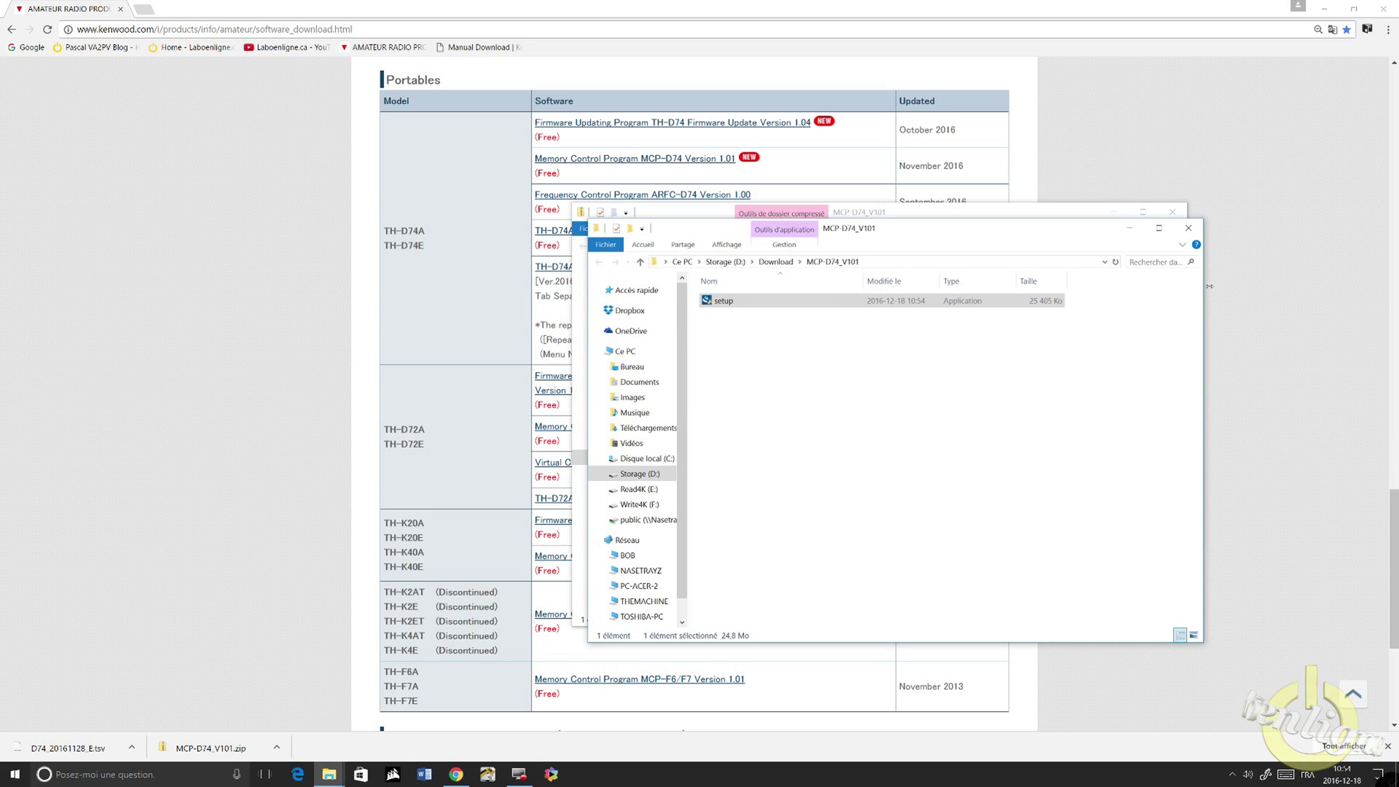
# Close both MCP-D74_V101 folder windows and minimize the browser to reveal the desktop
pyautogui.click(1188, 228)
pyautogui.click(1172, 212)
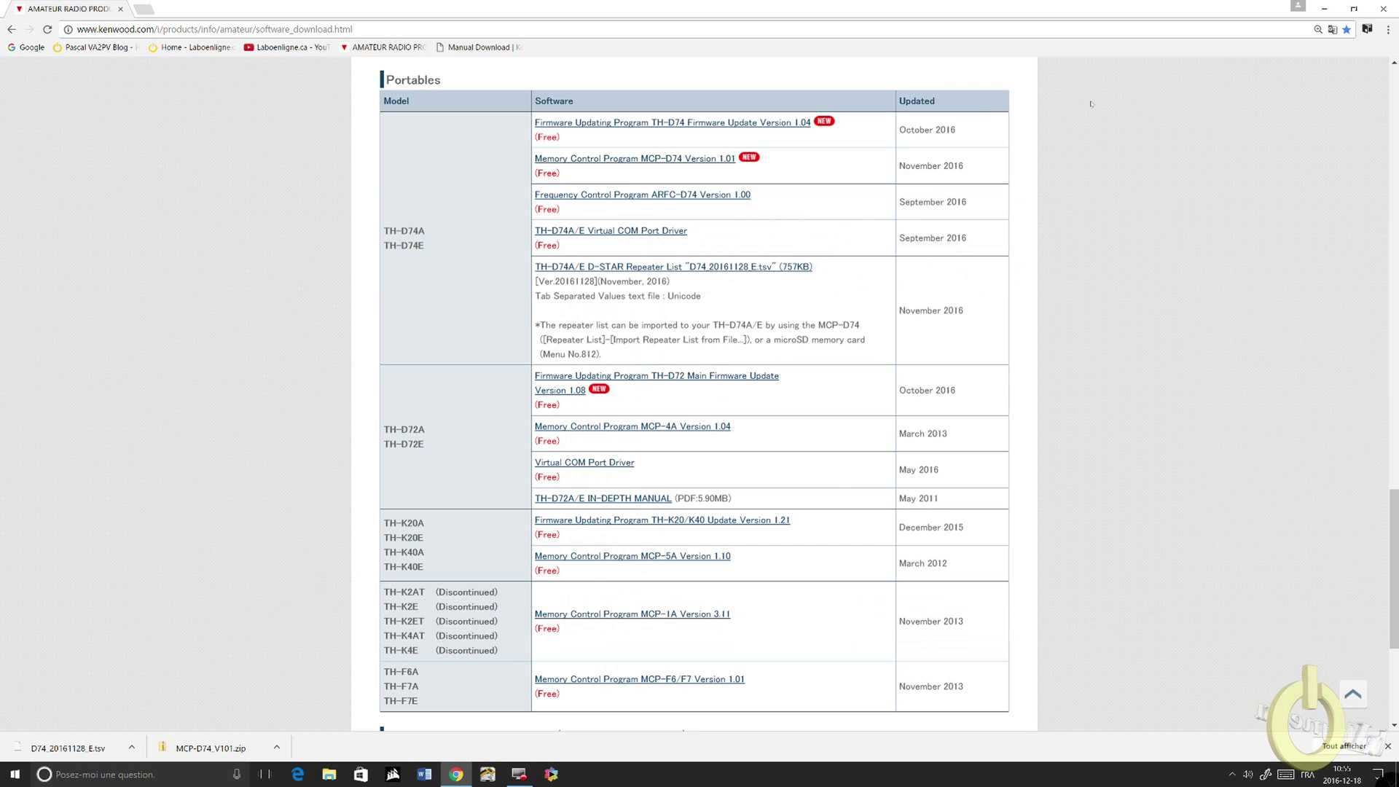
pyautogui.click(1338, 16)
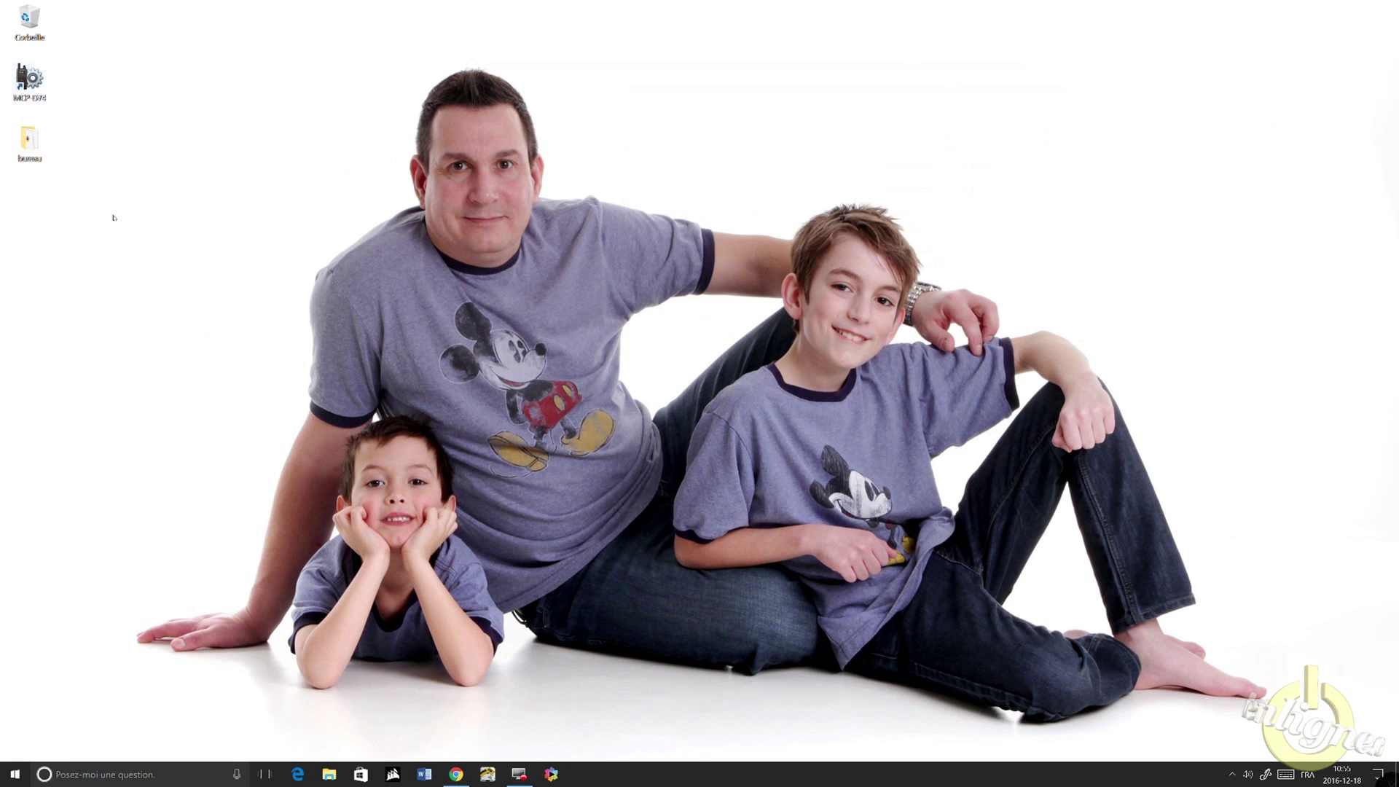
# Open the Windows Device Manager and expand the Ports (COM et LPT) category to check the TH-D74's COM port
pyautogui.rightClick(15, 774)
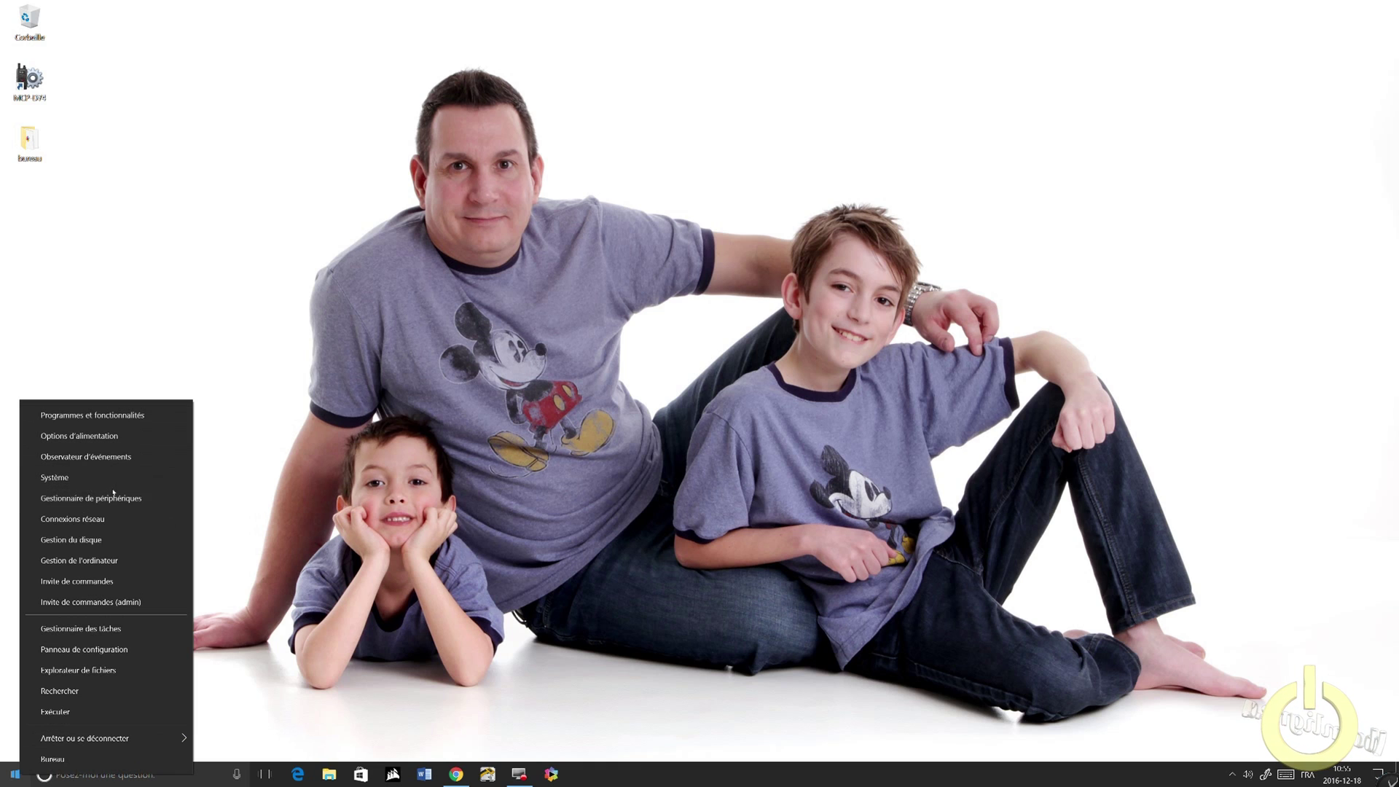
pyautogui.click(487, 415)
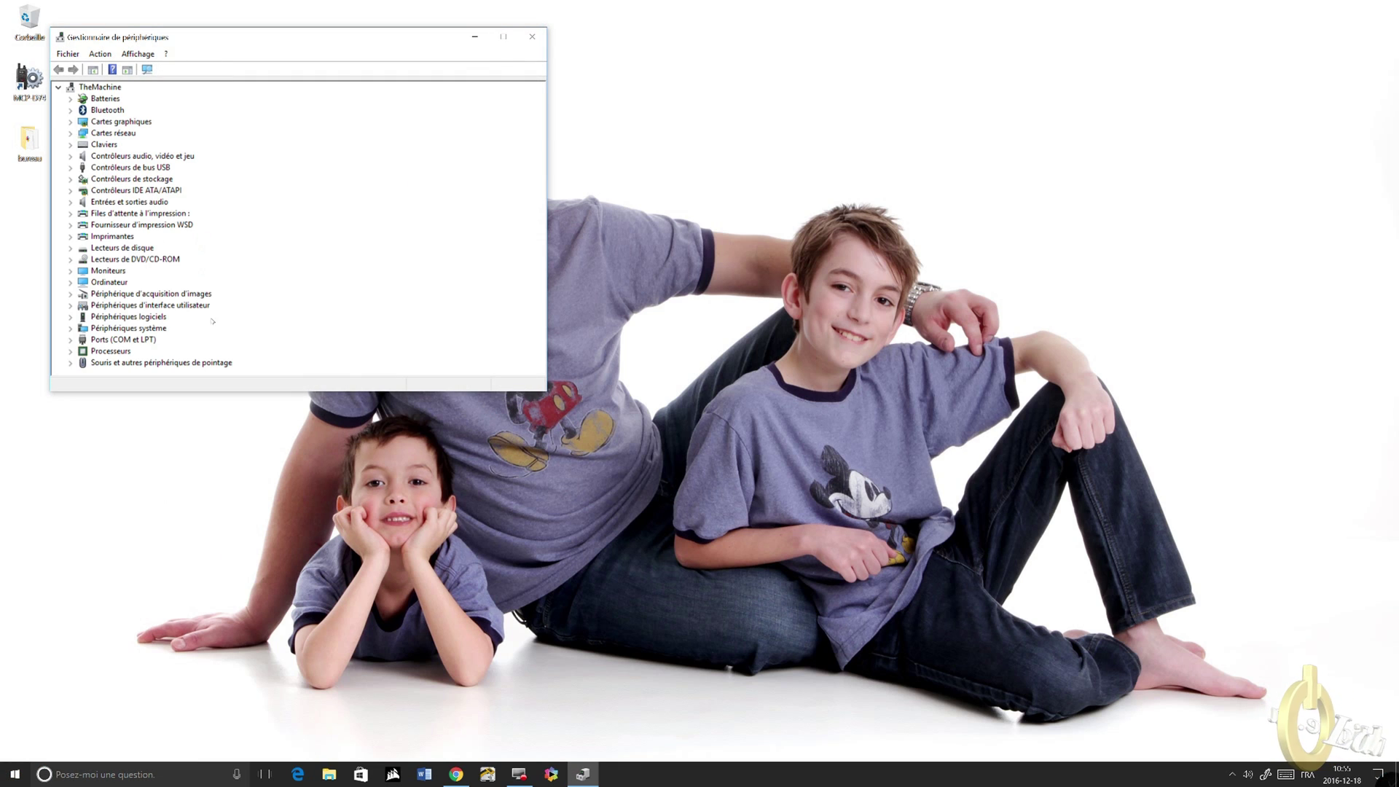
pyautogui.click(71, 341)
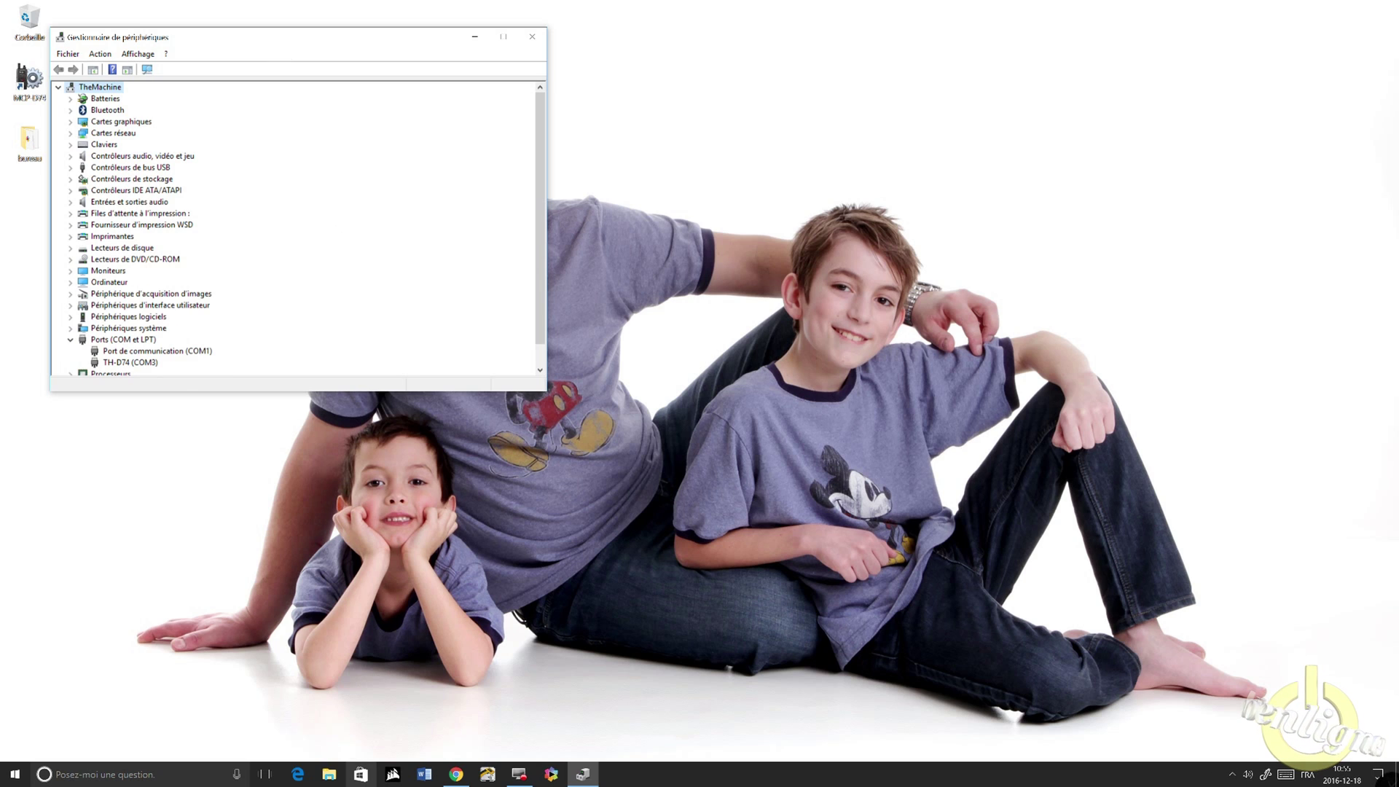
pyautogui.scroll(-1, 233, 327)
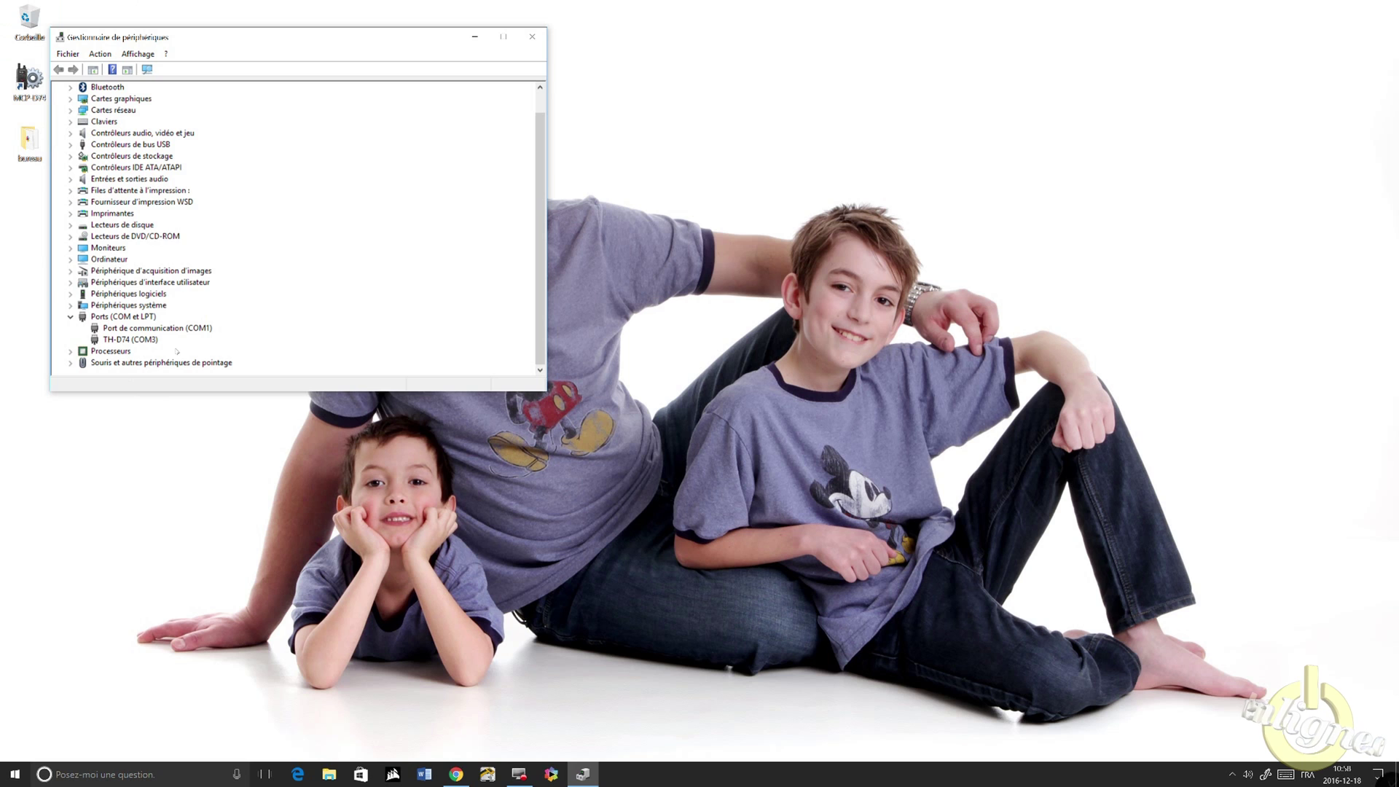
pyautogui.moveTo(282, 37); pyautogui.dragTo(297, 136)
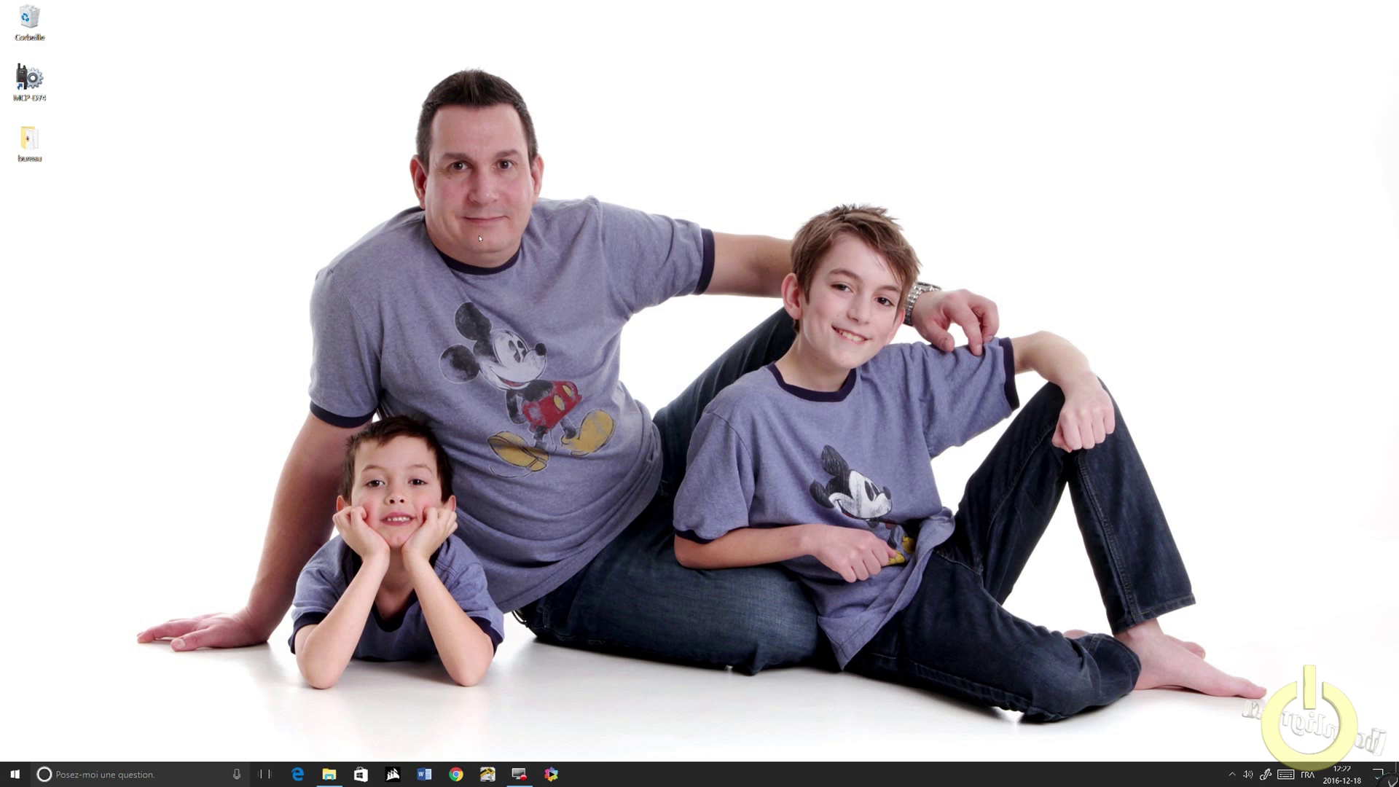
# Launch the MCP-D74 program from the desktop and set its COM port to COM 3
pyautogui.click(21, 80)
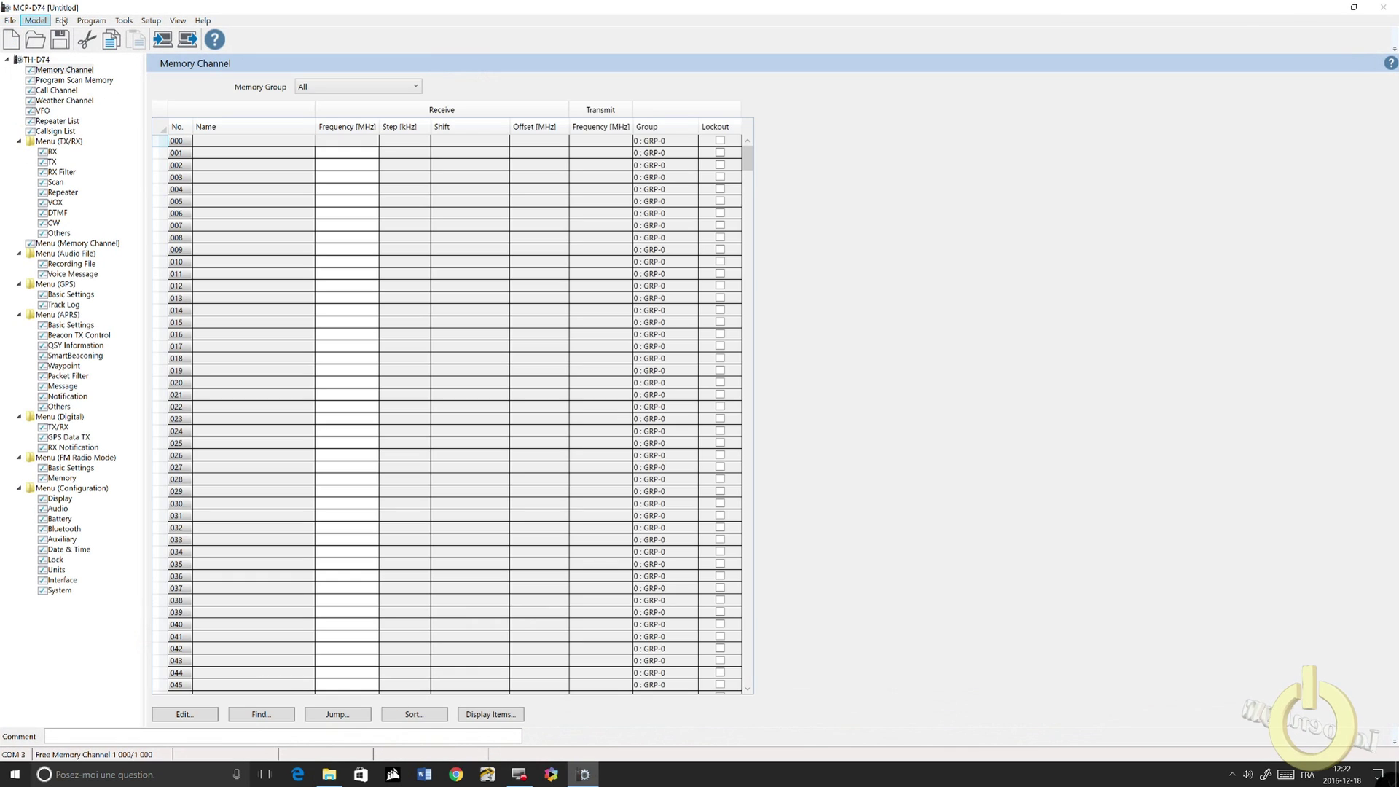
pyautogui.click(151, 20)
pyautogui.click(99, 35)
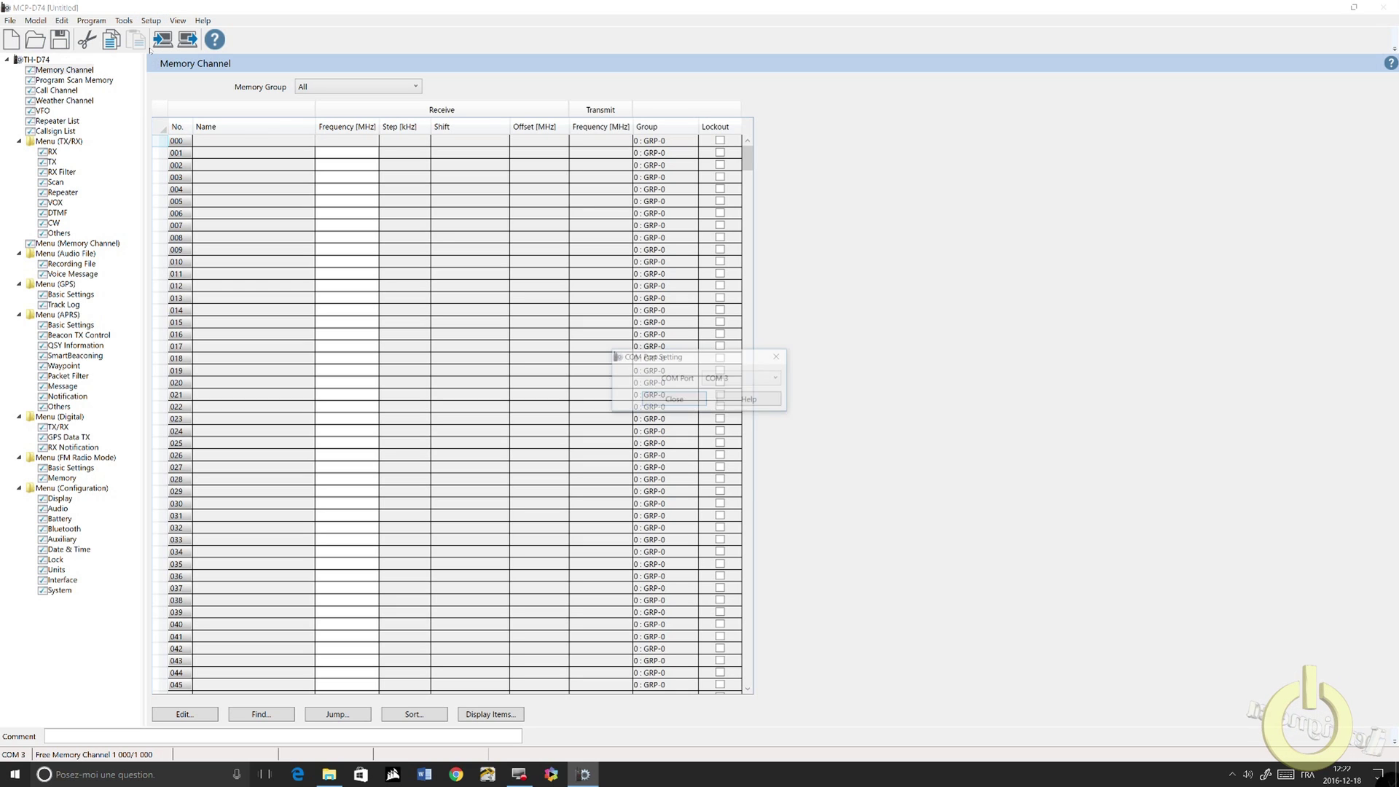
pyautogui.click(762, 383)
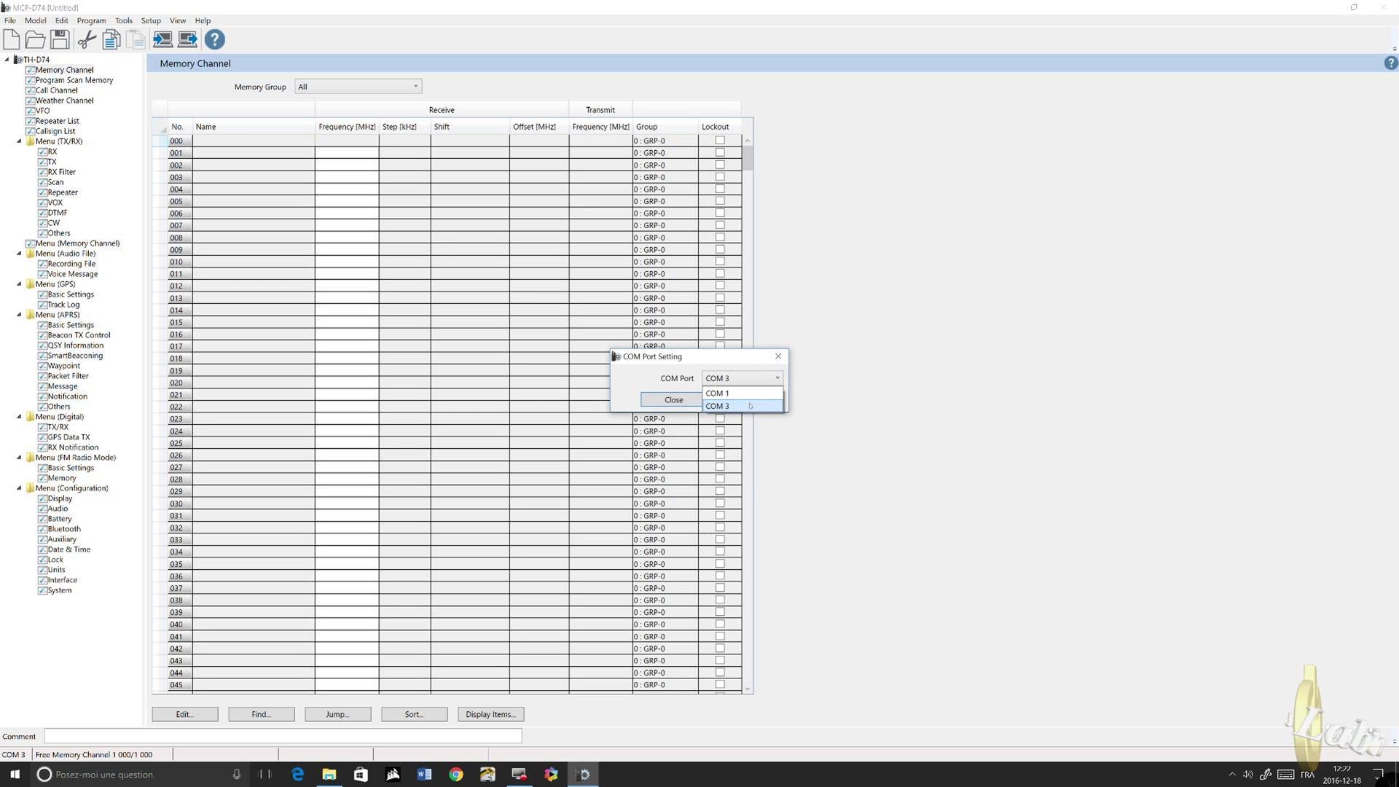
pyautogui.click(751, 405)
pyautogui.click(673, 400)
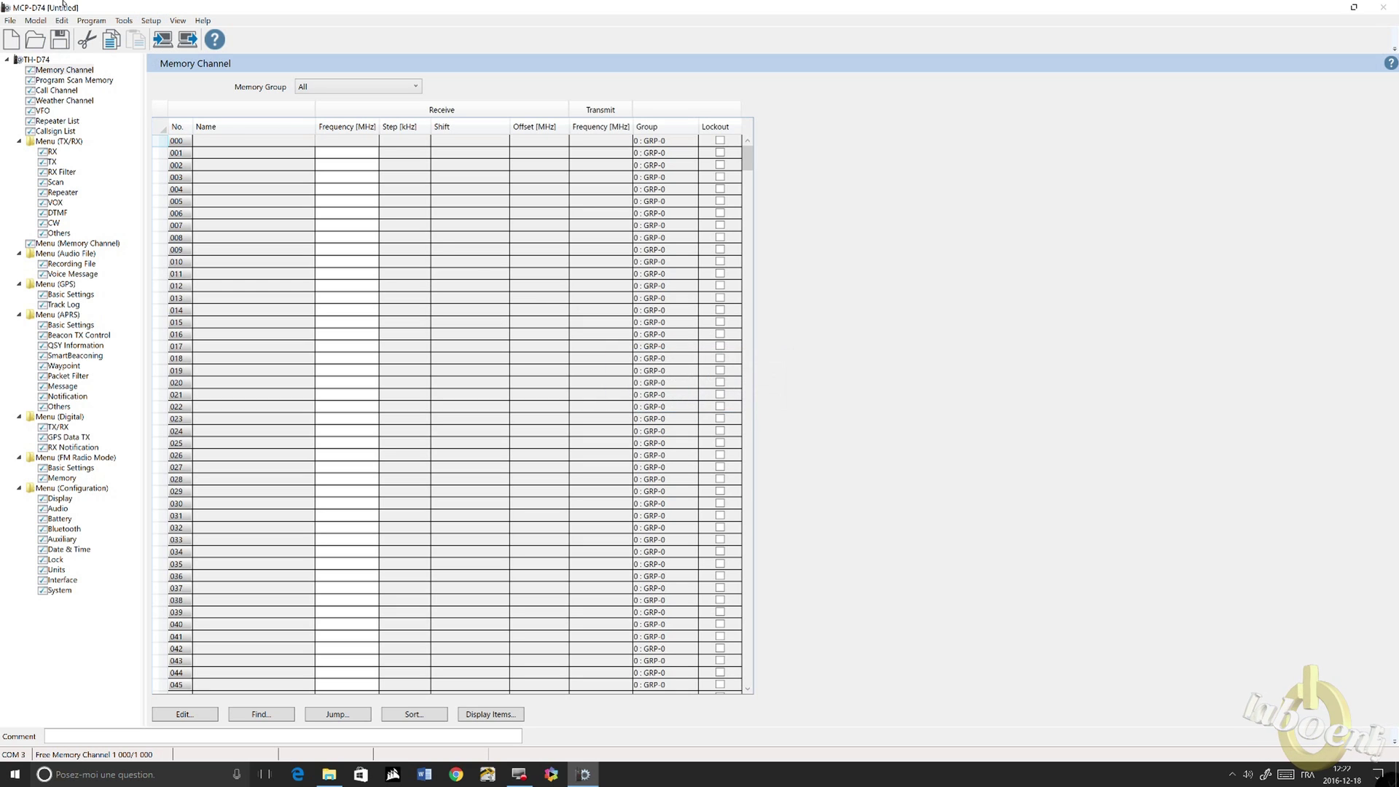
# Read the data from the connected transceiver into the memory control program
pyautogui.click(163, 41)
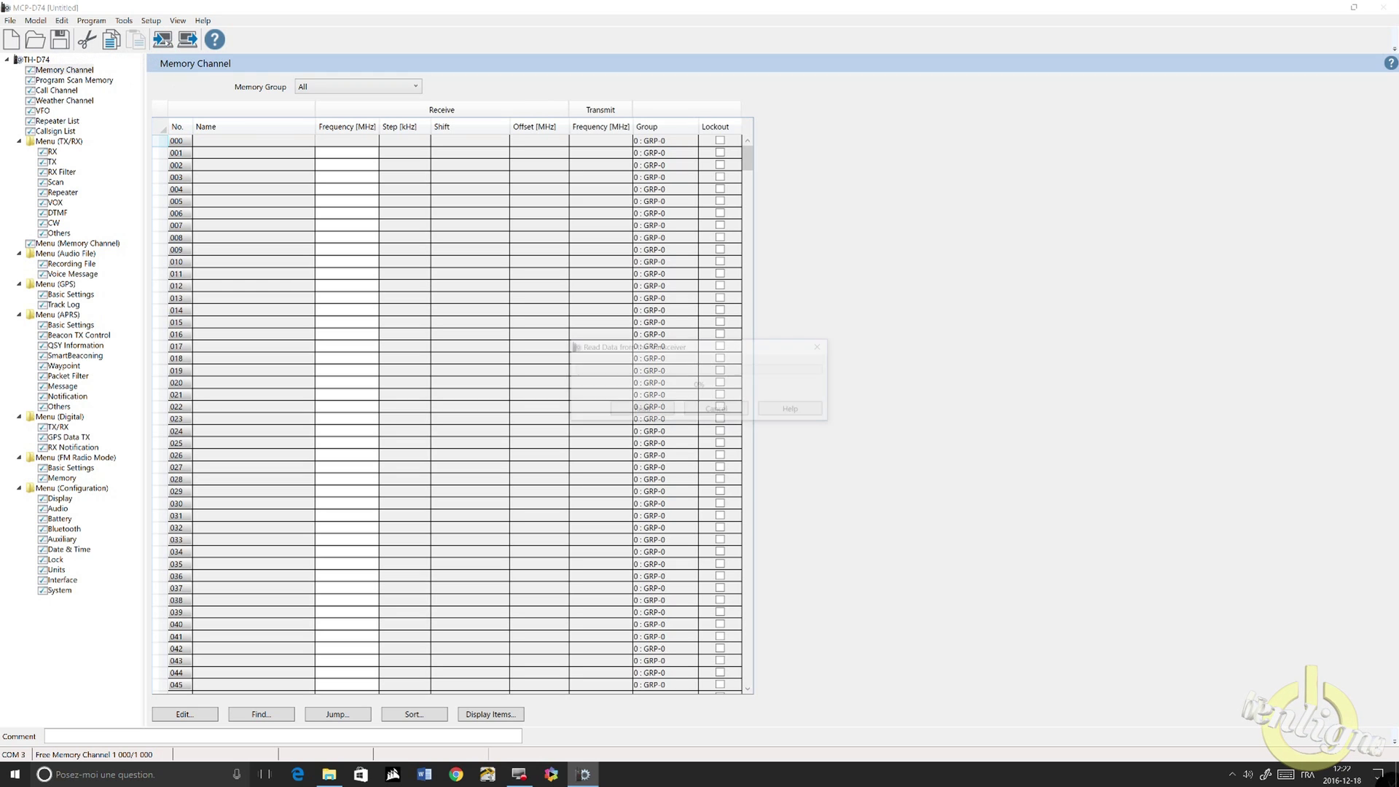
pyautogui.click(656, 411)
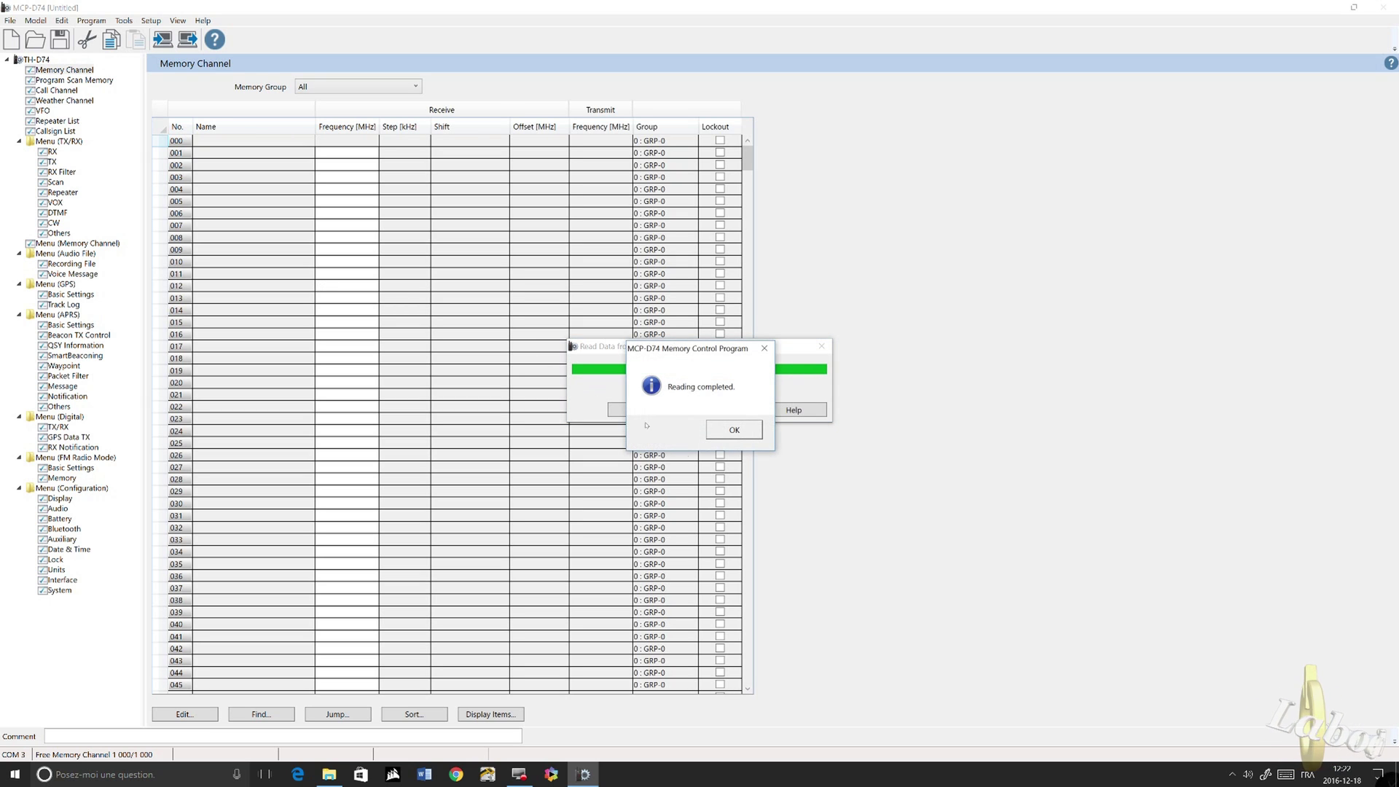
pyautogui.click(734, 430)
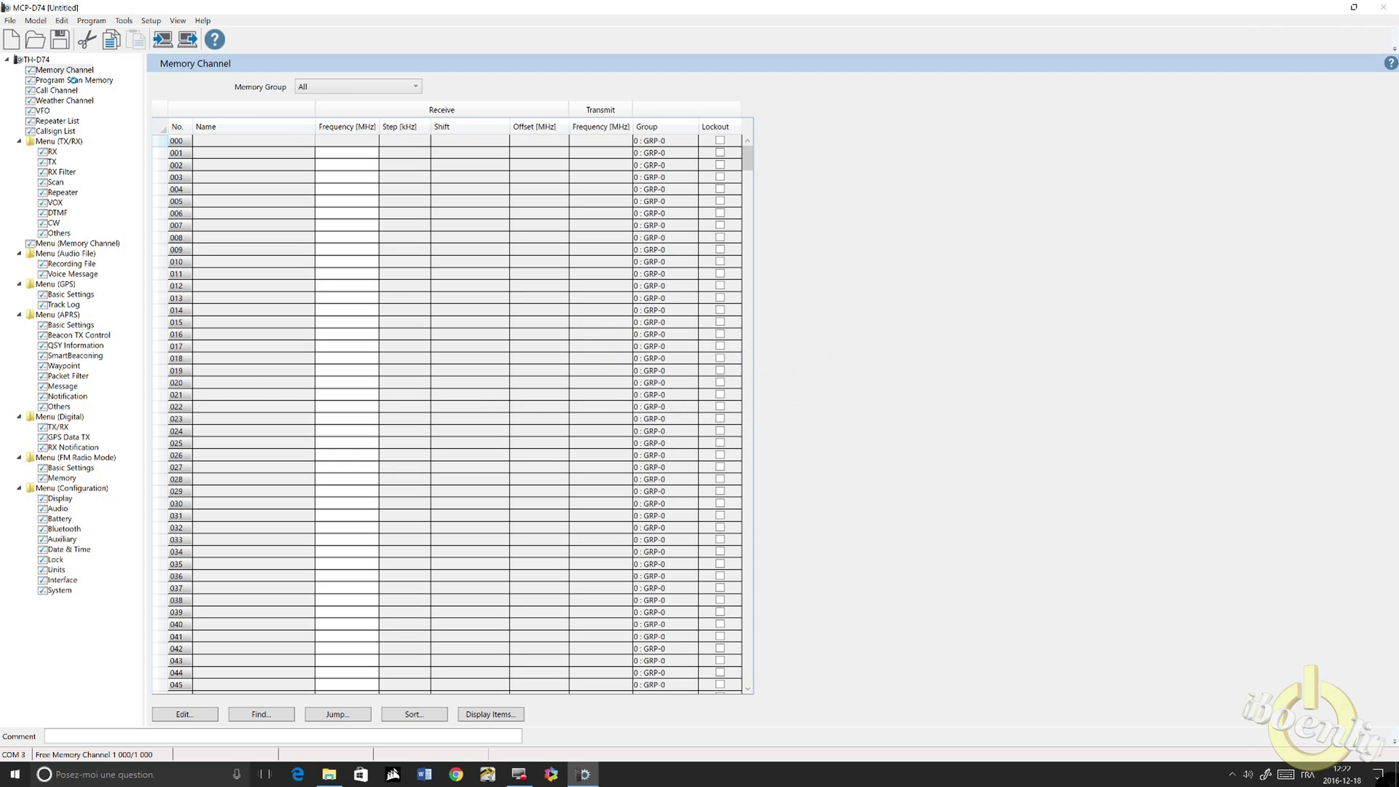
# In the Memory Channel list, give channel 000 the receive frequency 441,275 MHz and the name HotSpot
pyautogui.click(73, 69)
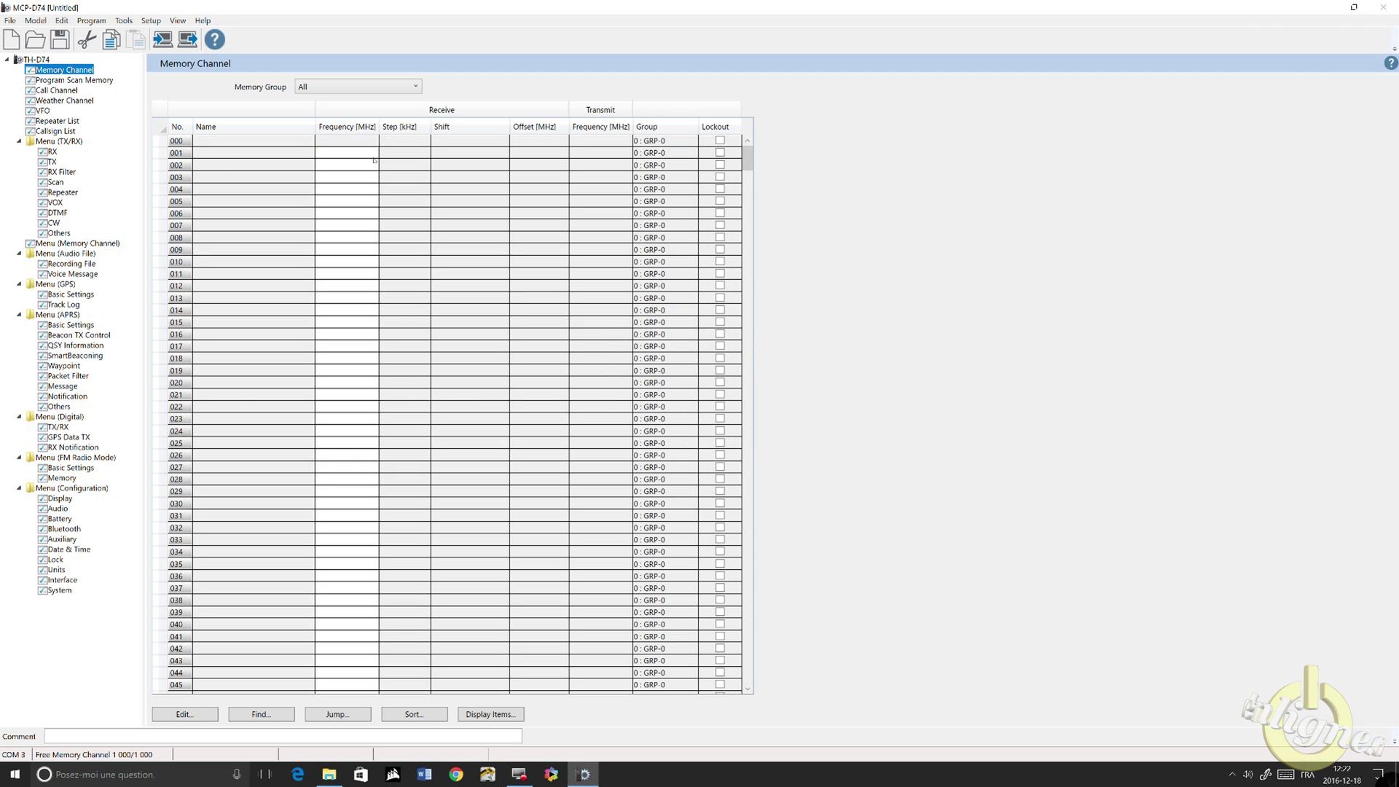
pyautogui.click(355, 145)
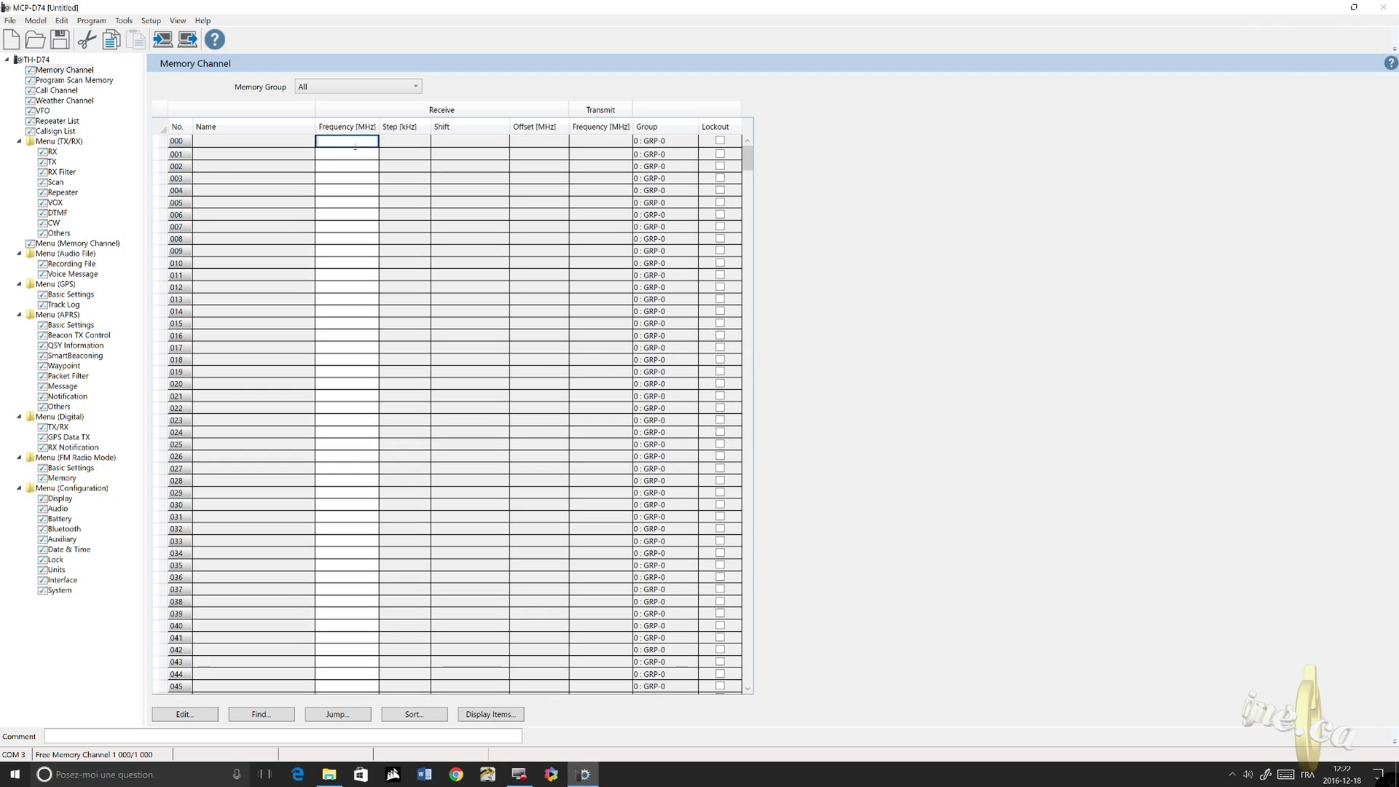
pyautogui.write('4')
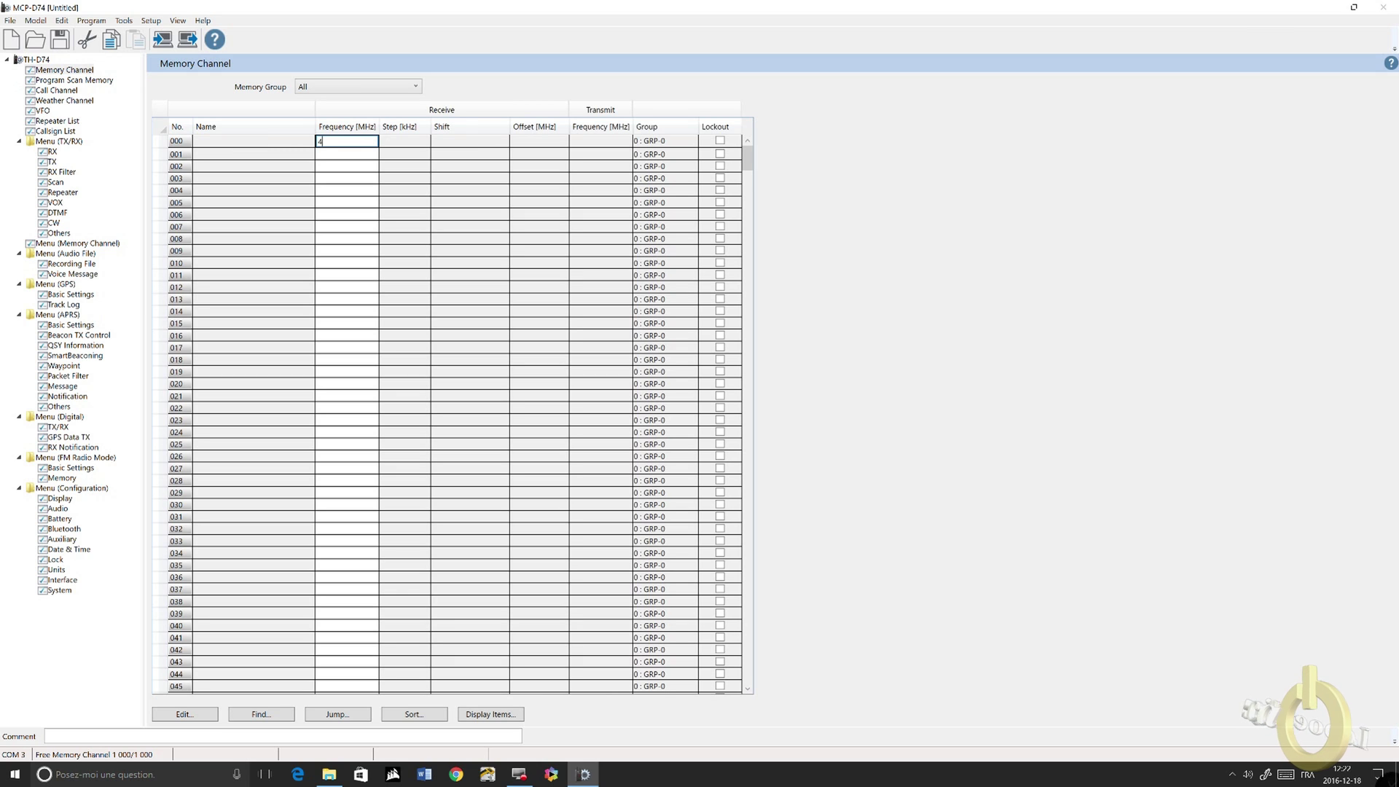
pyautogui.write('41,275')
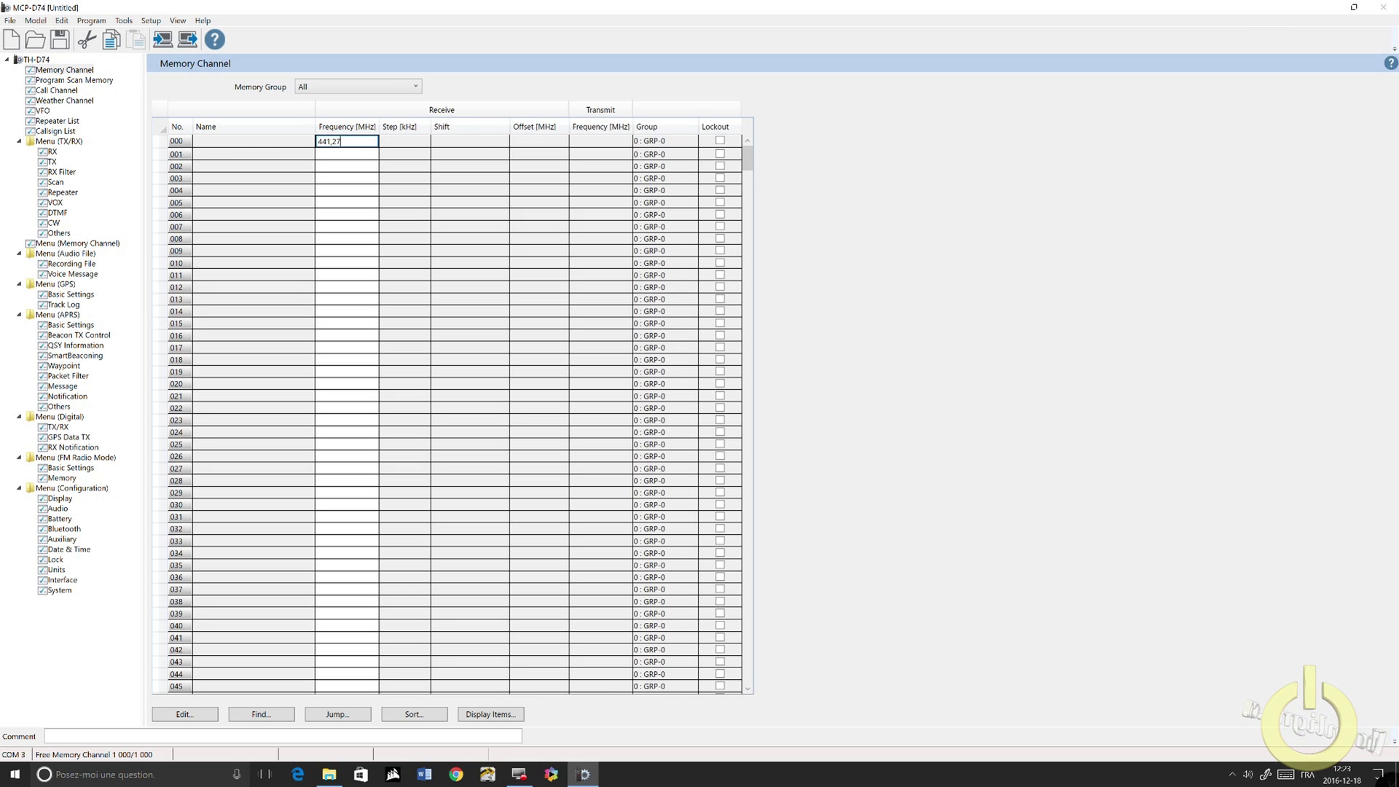
pyautogui.click(287, 143)
pyautogui.write('Hot')
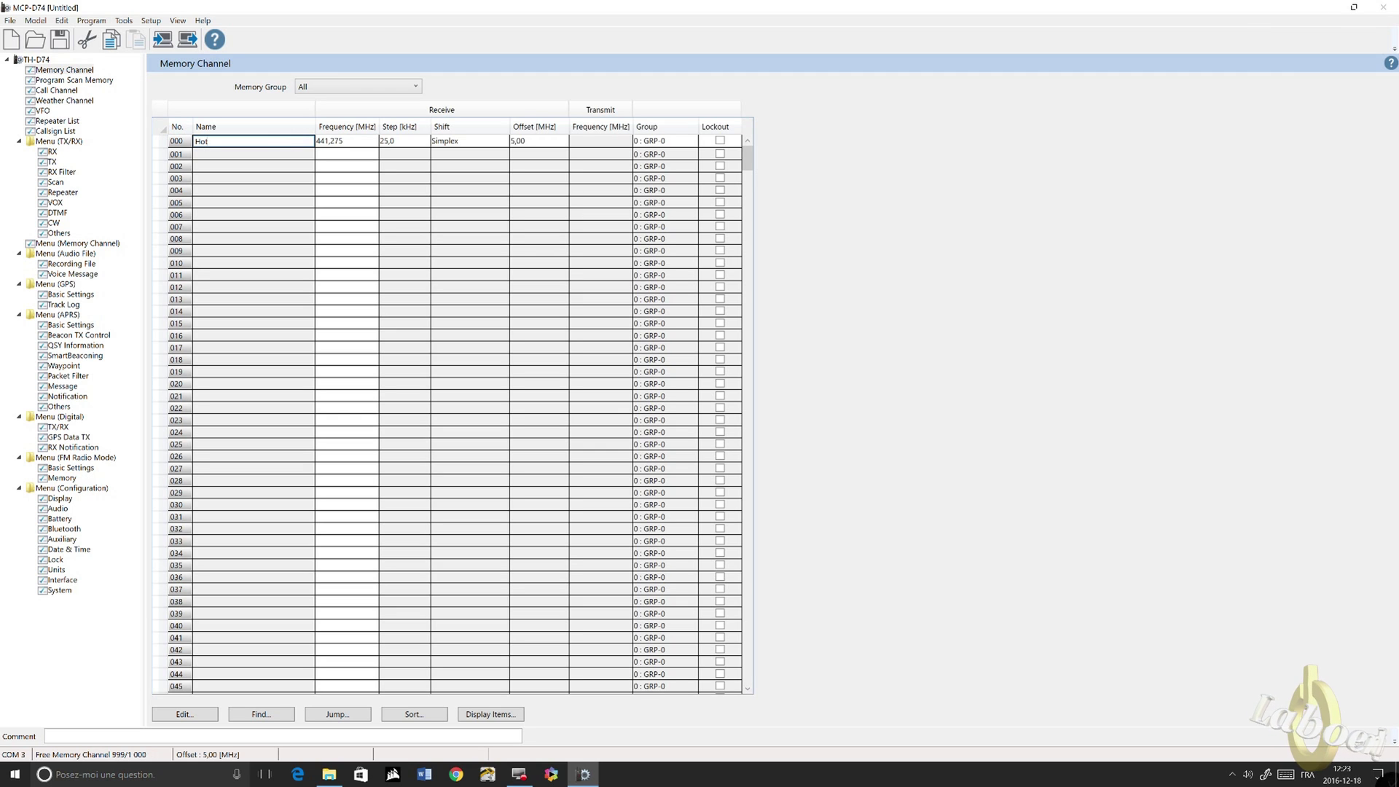
pyautogui.write('Spot')
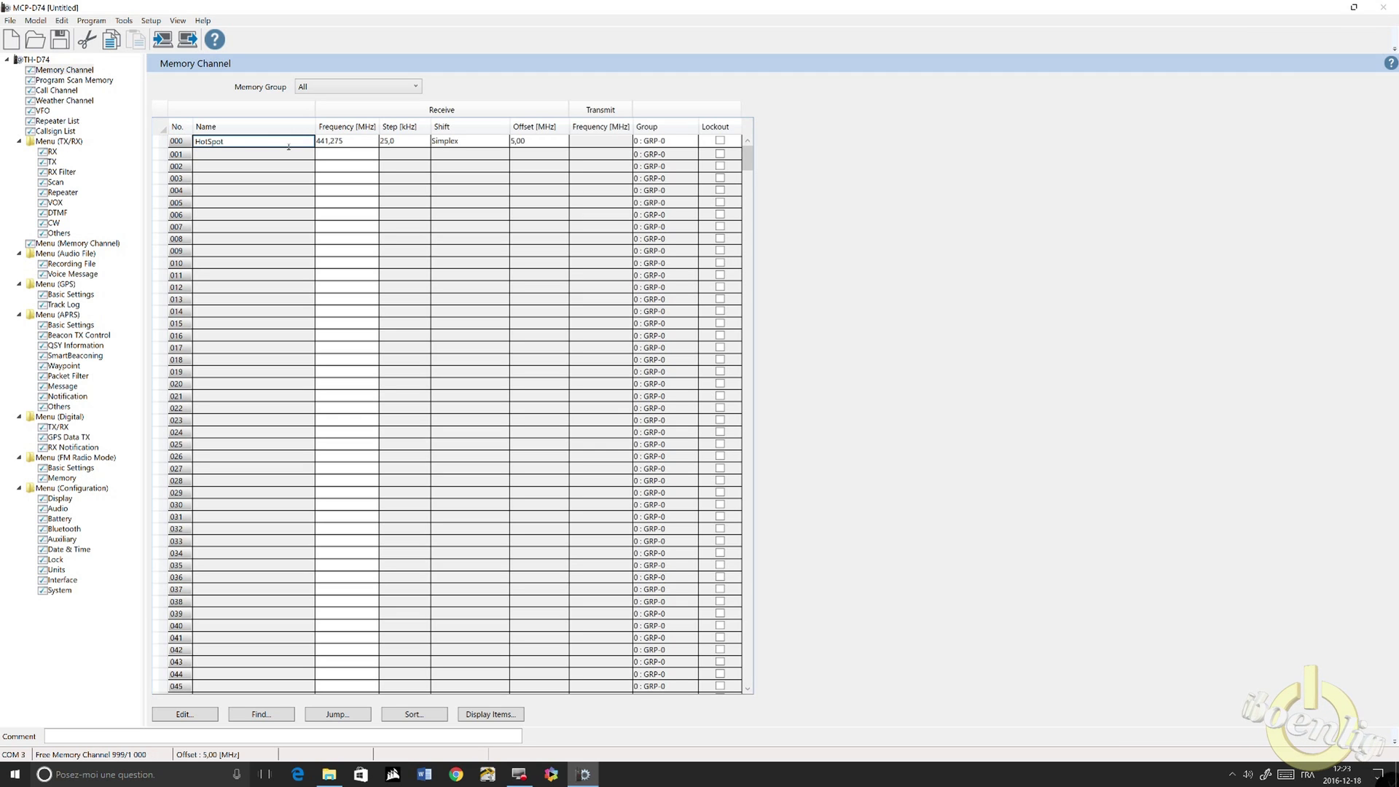
# In the detailed settings of memory channel 000, set the mode to DV and choose Simplex as the shift
pyautogui.click(185, 714)
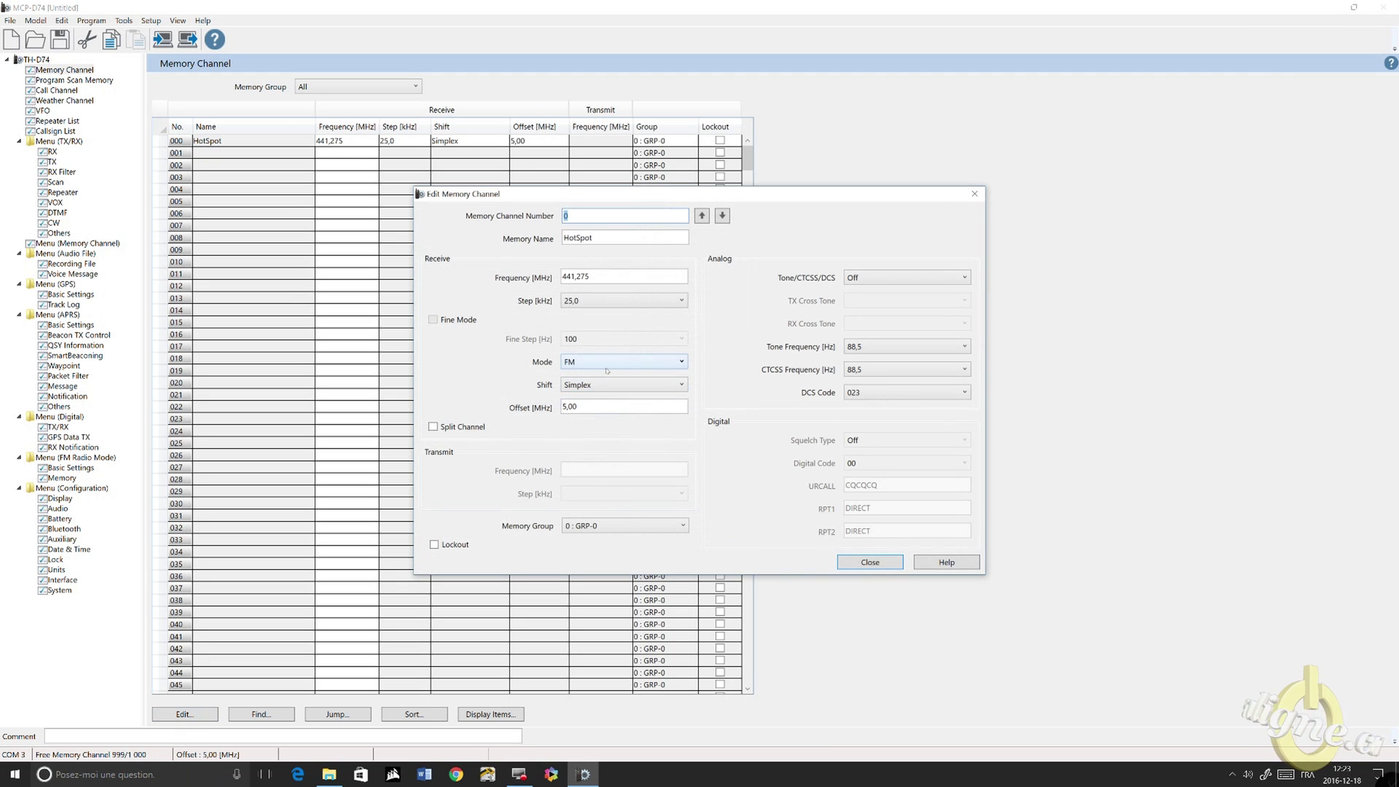
pyautogui.click(609, 363)
pyautogui.click(589, 390)
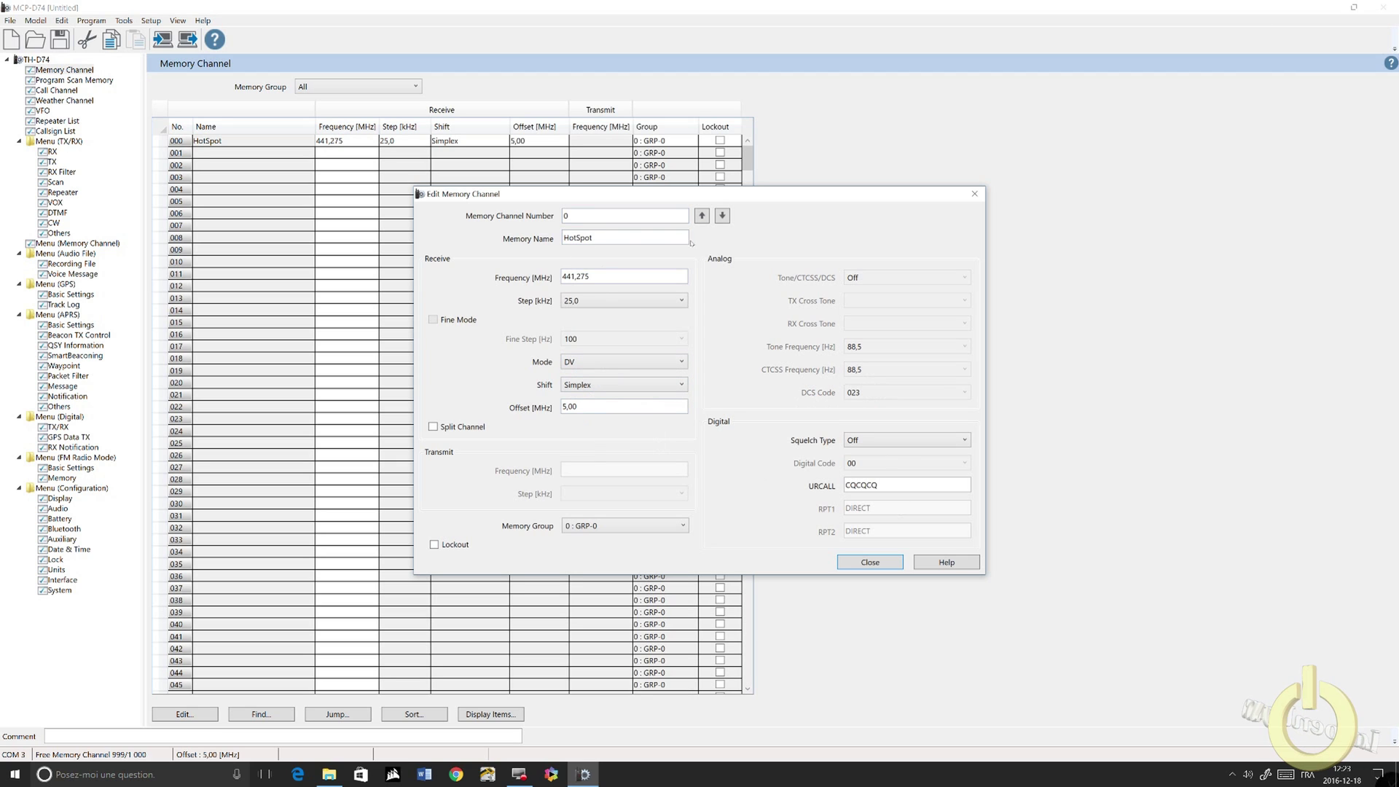
pyautogui.click(610, 384)
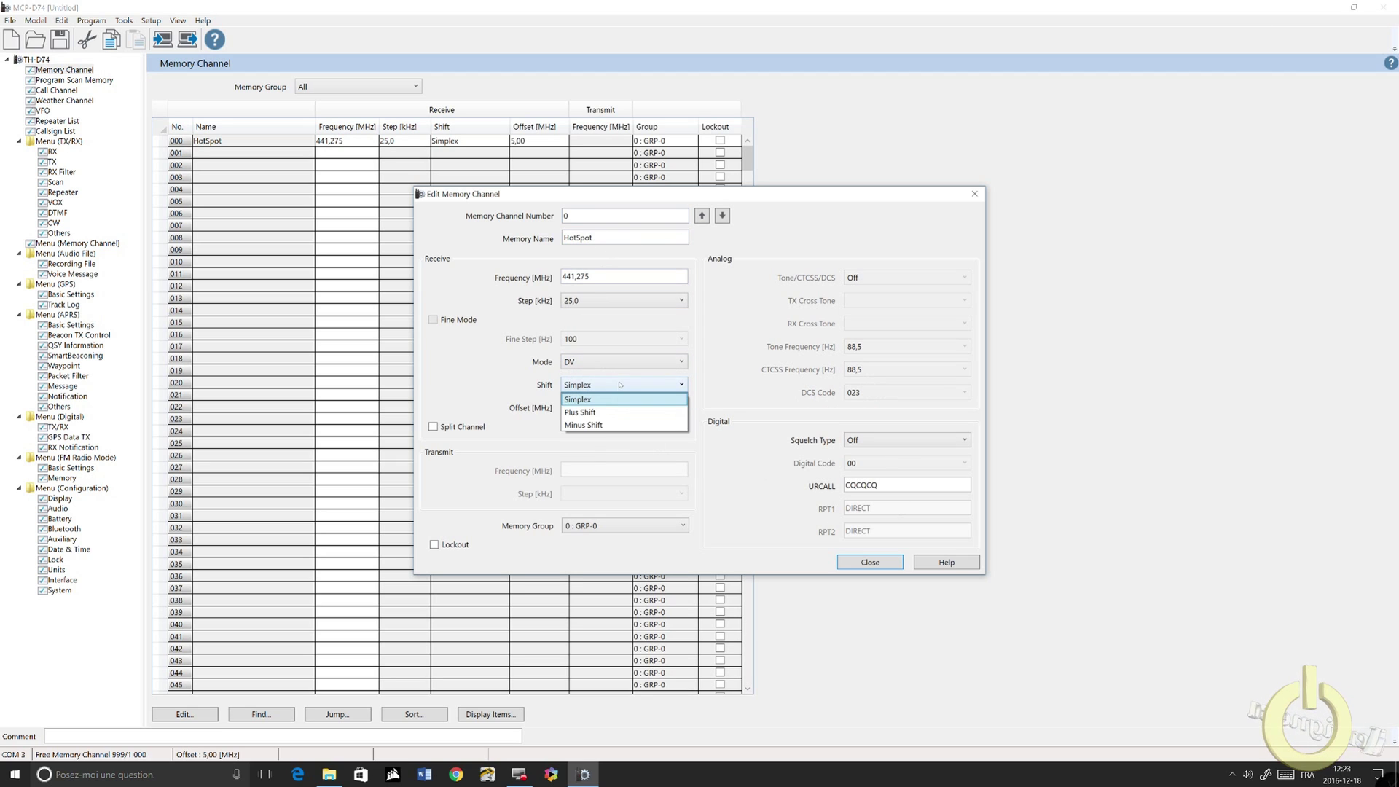
pyautogui.click(583, 397)
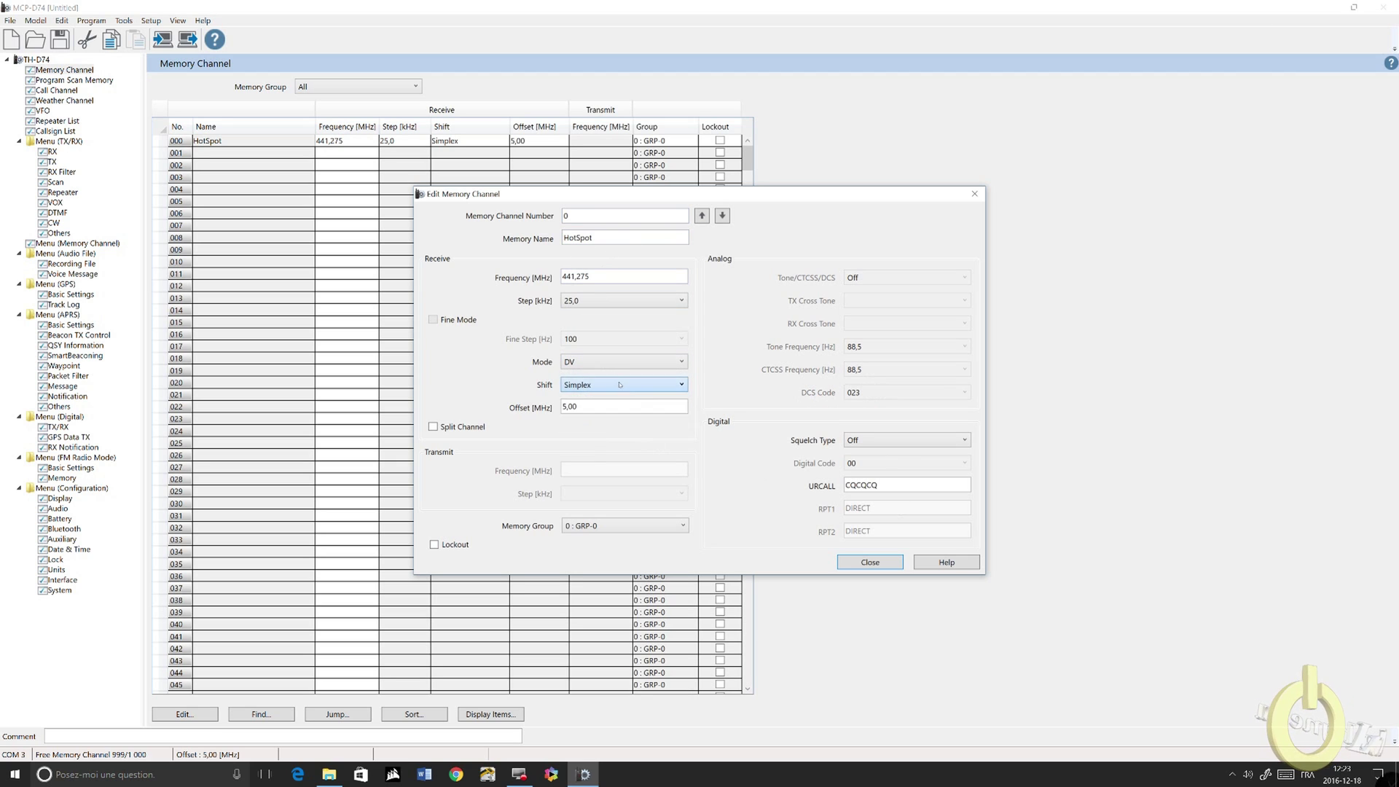
pyautogui.click(873, 563)
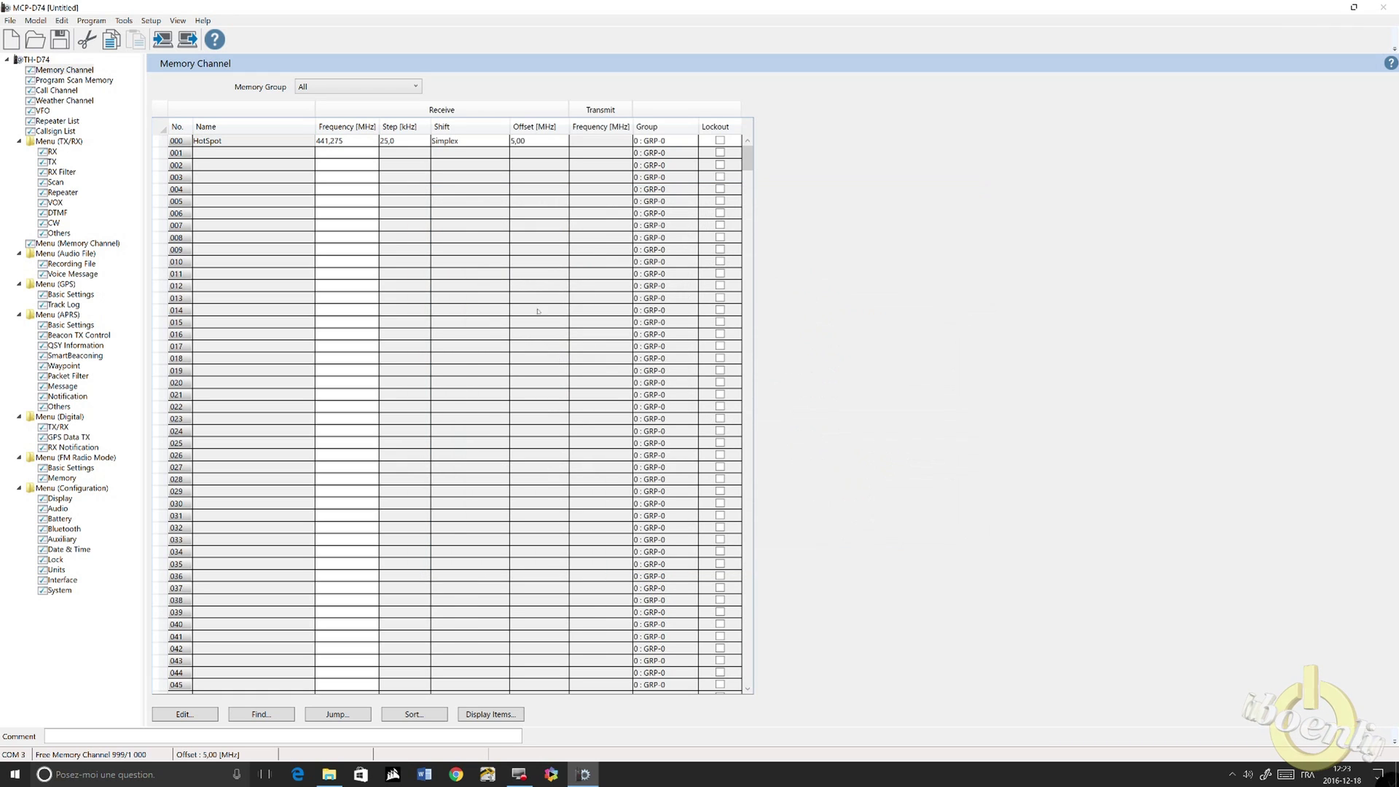
# Give memory channel 001 the receive frequency 146,520 MHz and the name Simplex
pyautogui.click(368, 154)
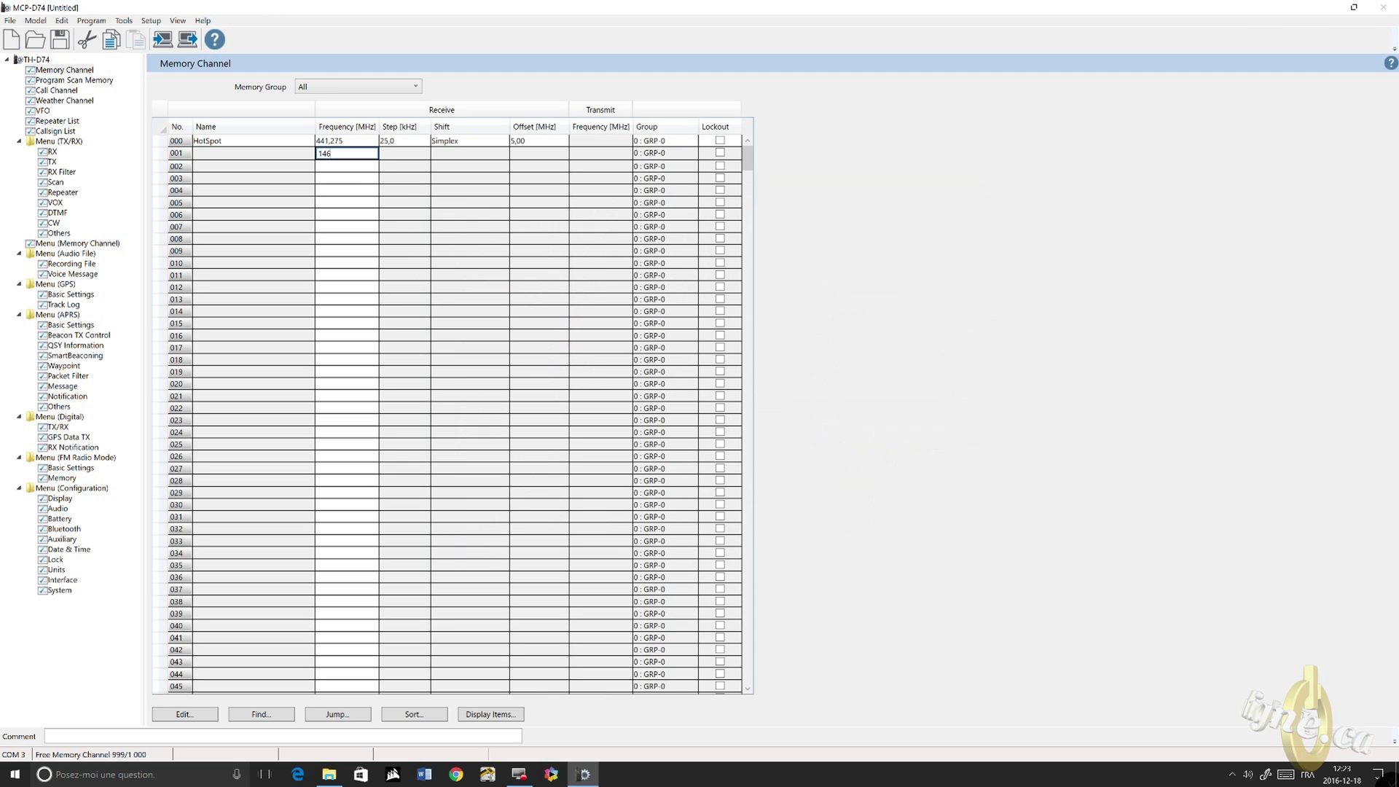
pyautogui.write('146,520')
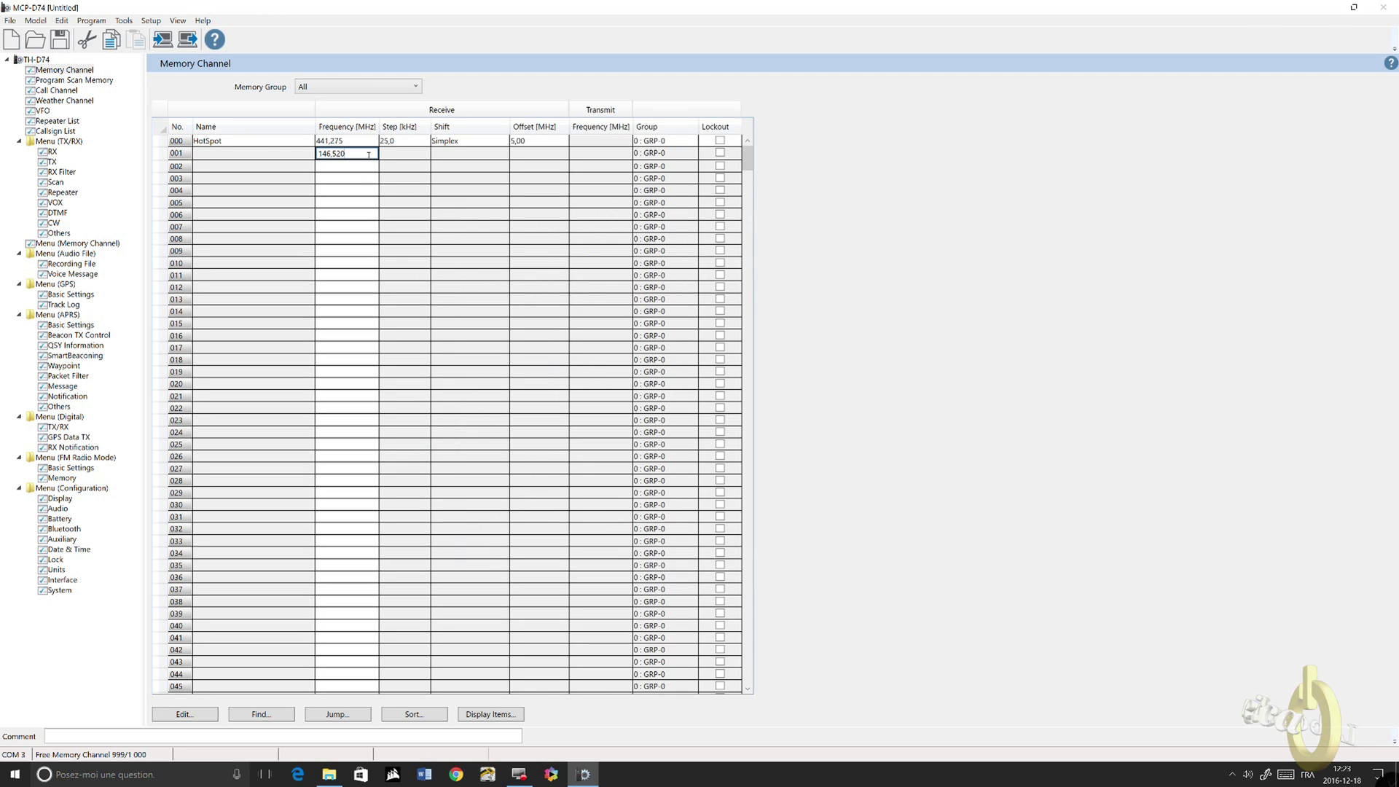
pyautogui.click(267, 154)
pyautogui.write('Simple')
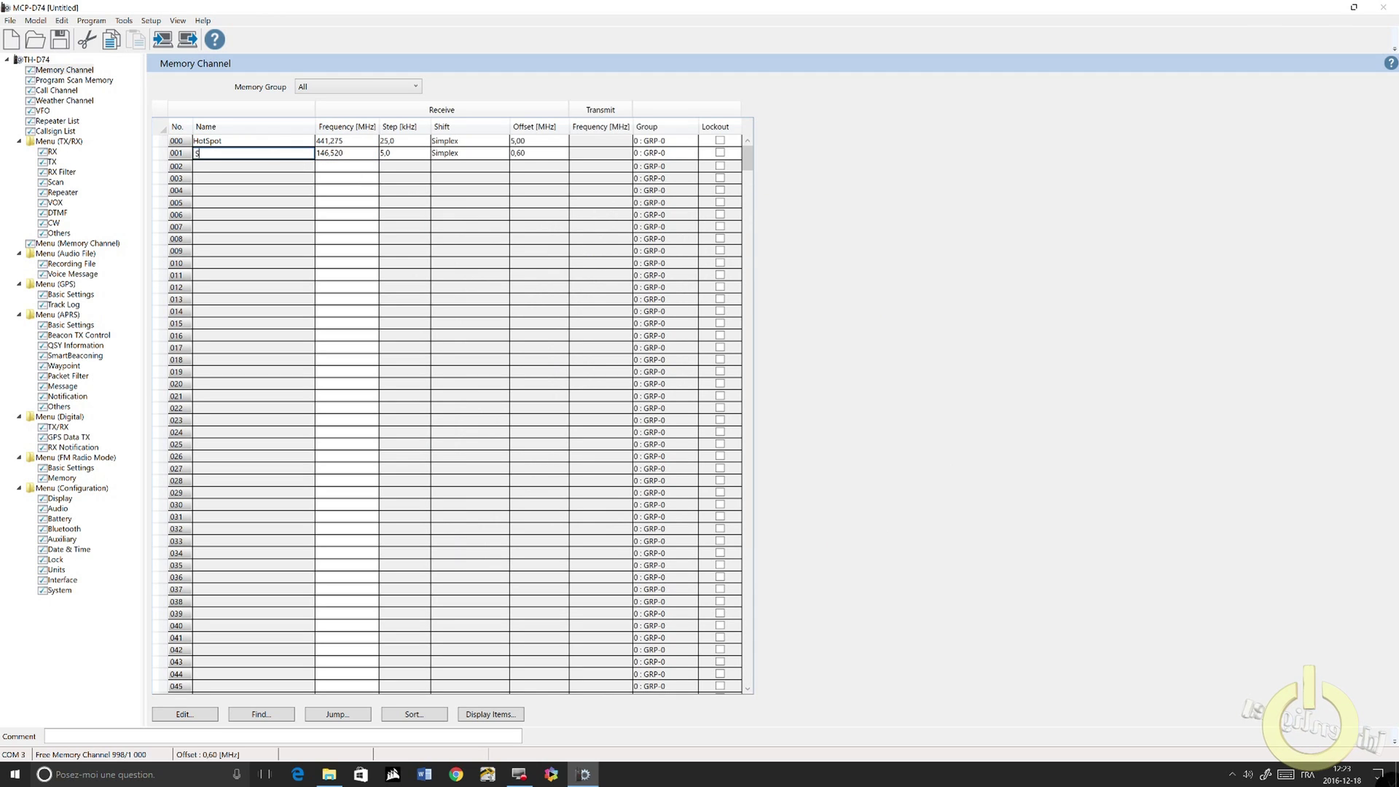
pyautogui.press('BackSpace')
pyautogui.press('BackSpace')
pyautogui.press('BackSpace')
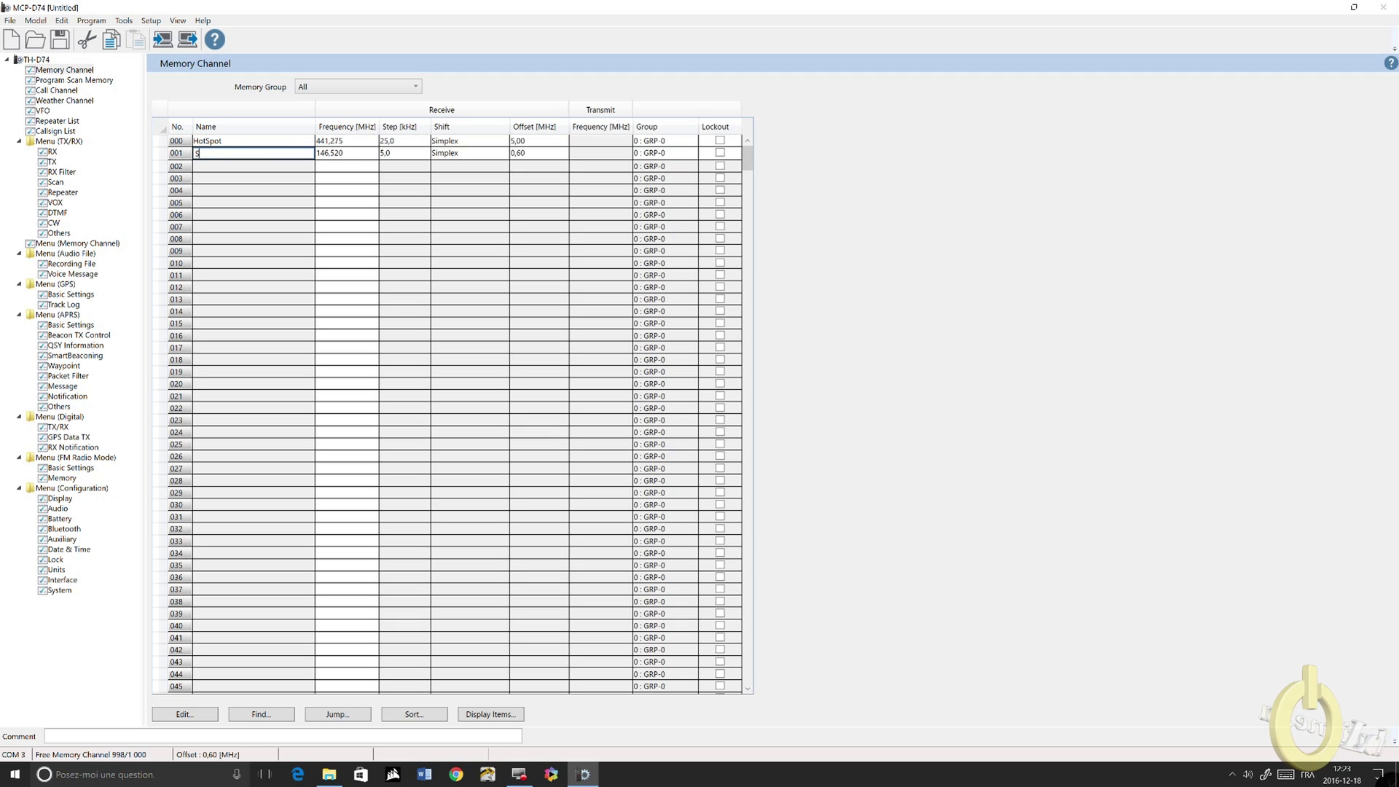
pyautogui.write('plex')
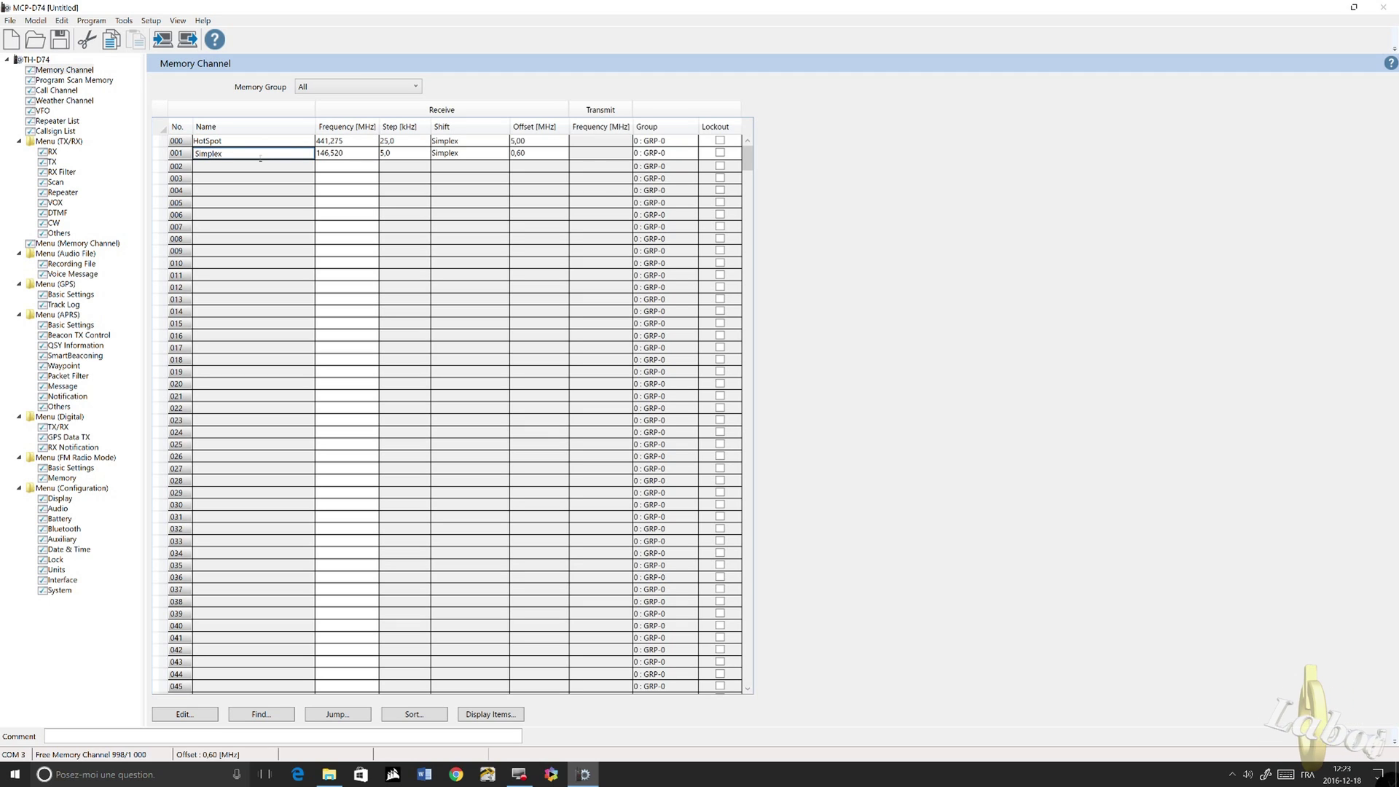
# Choose the Simplex shift for memory channel 001 and review its detailed settings
pyautogui.click(479, 153)
pyautogui.click(479, 155)
pyautogui.click(467, 167)
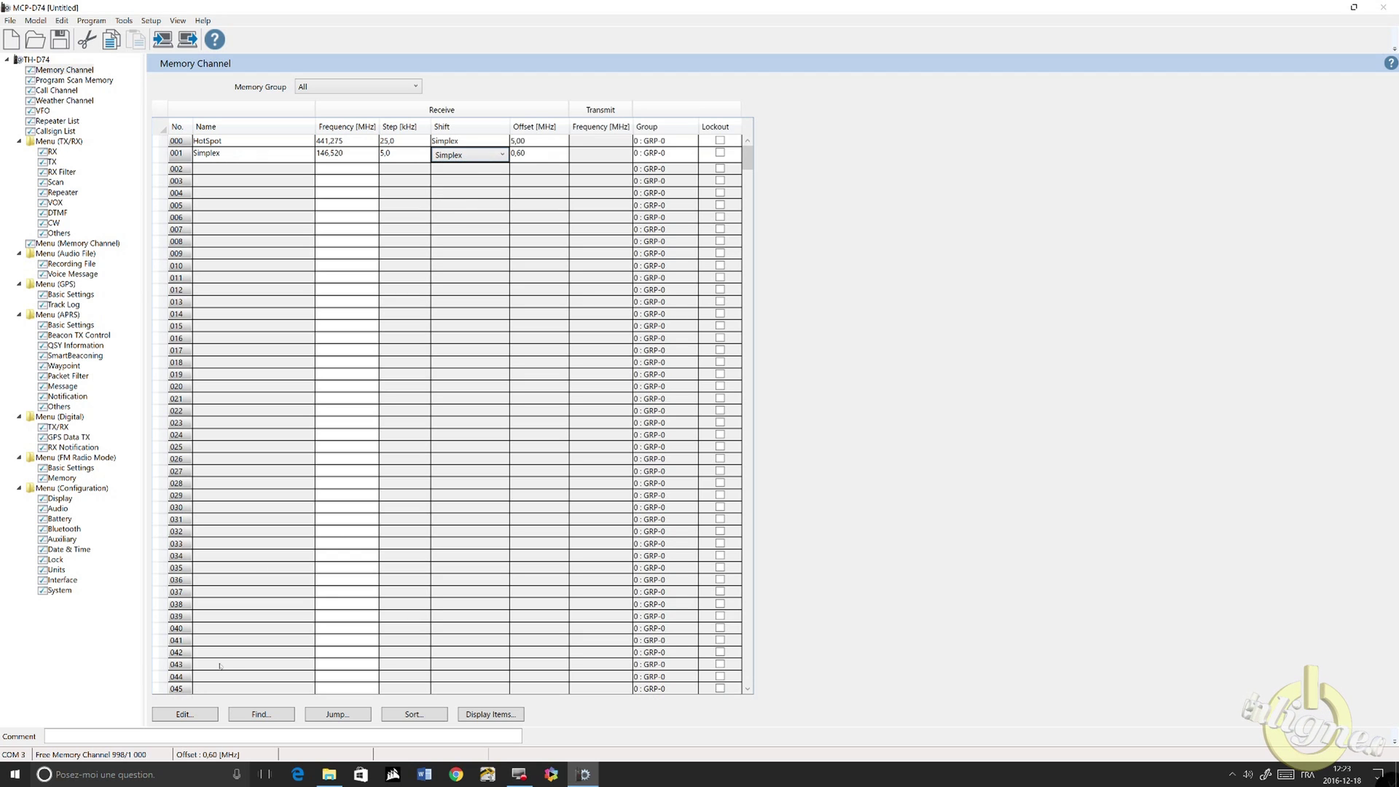
pyautogui.click(191, 716)
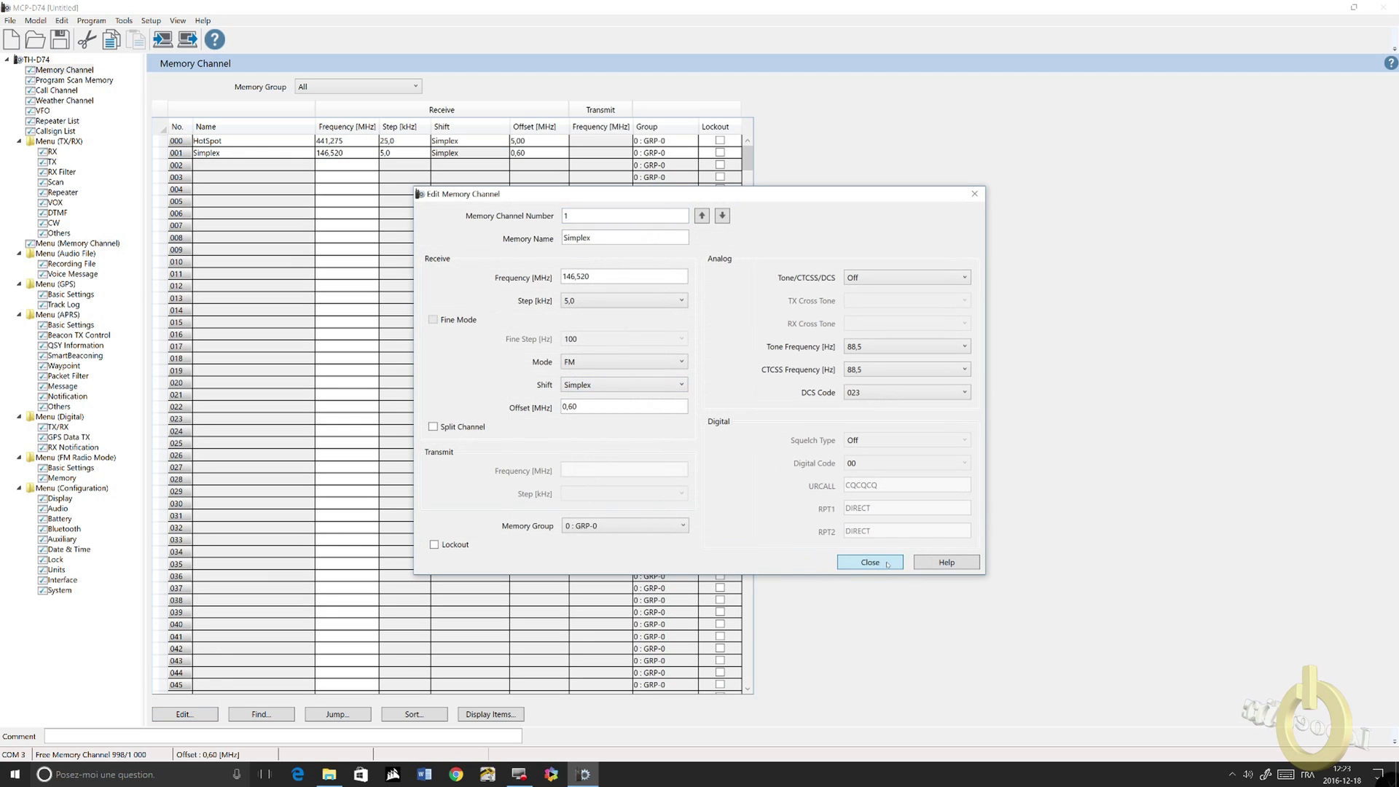
pyautogui.click(884, 559)
# Give memory channel 002 the receive frequency 146,700 MHz and the name VE2RXW
pyautogui.click(358, 166)
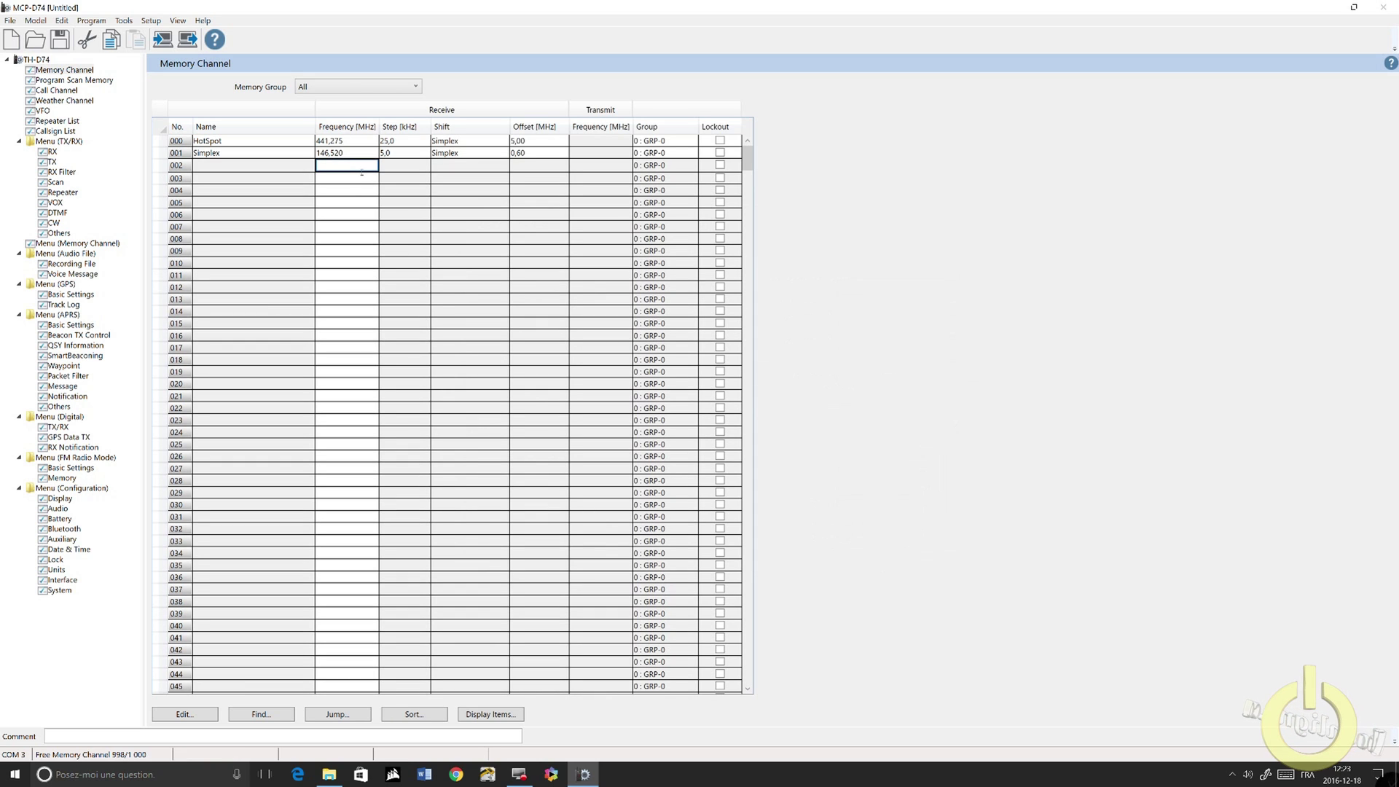
pyautogui.write('146,700')
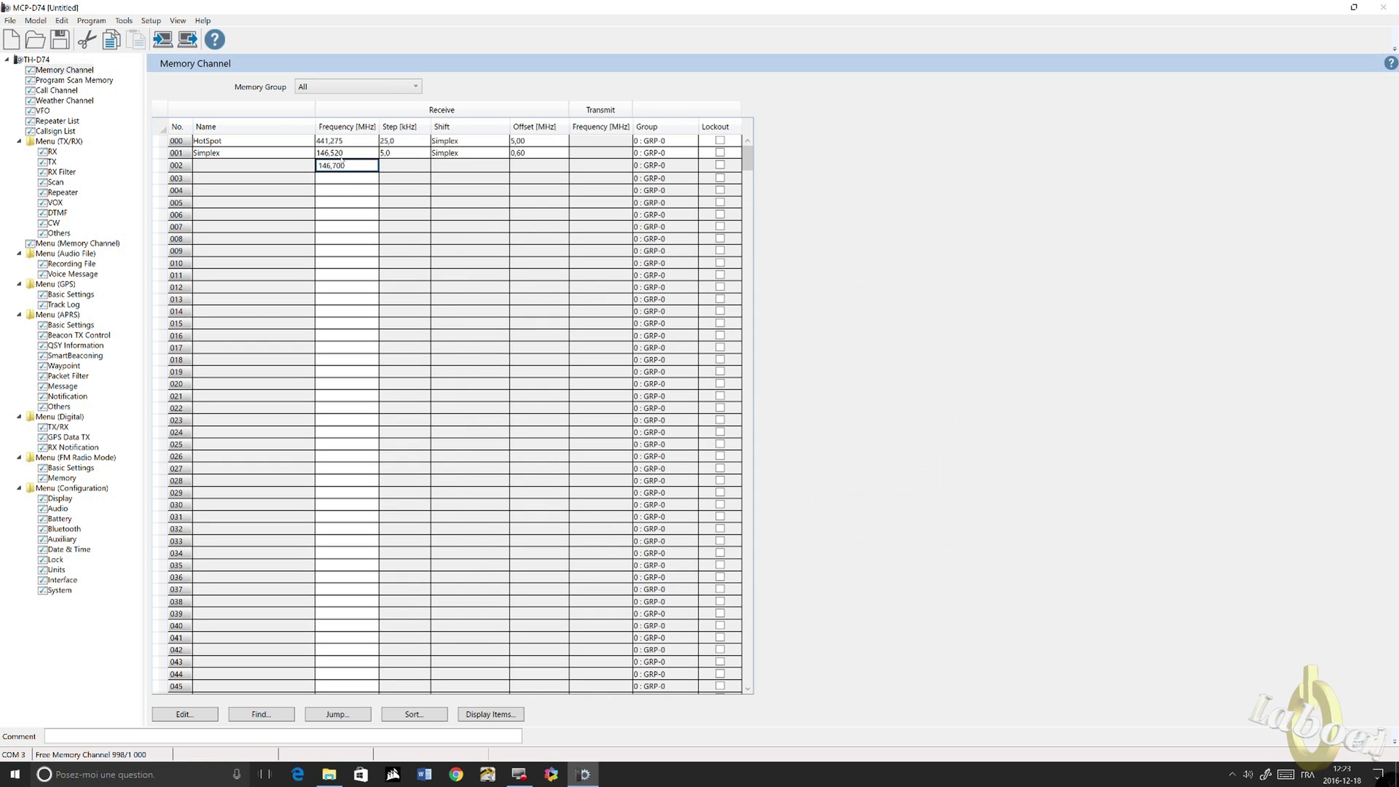
pyautogui.click(300, 168)
pyautogui.write('V')
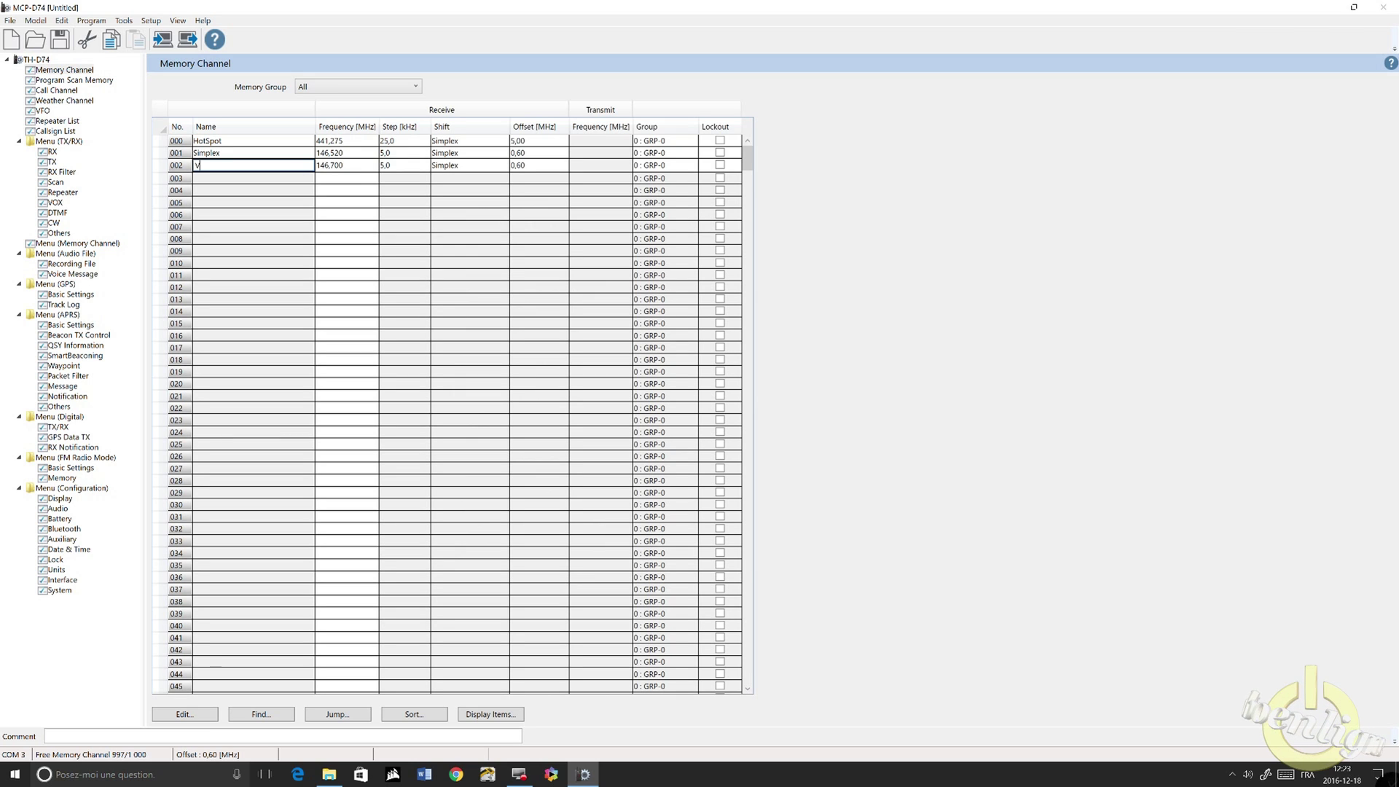
pyautogui.write('E2RX')
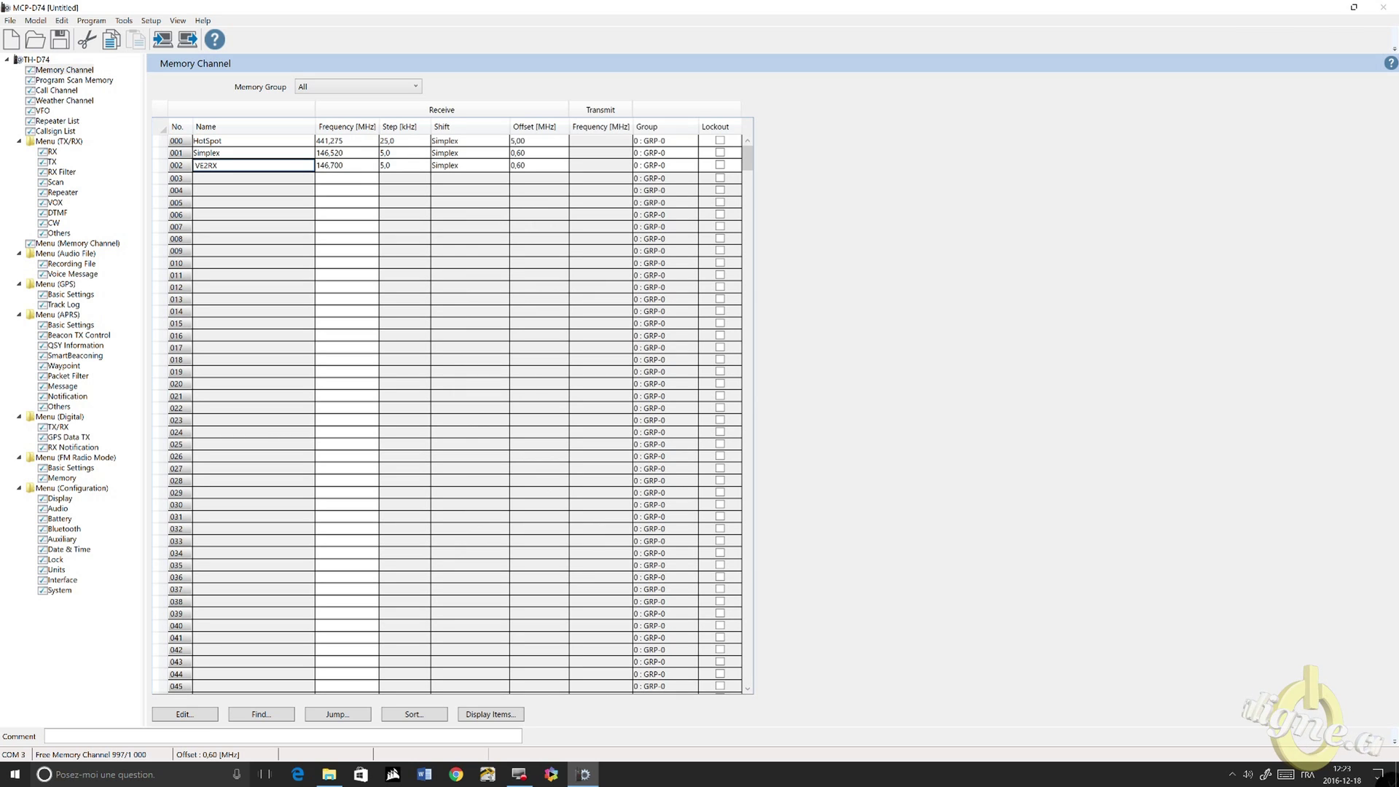
pyautogui.write('W')
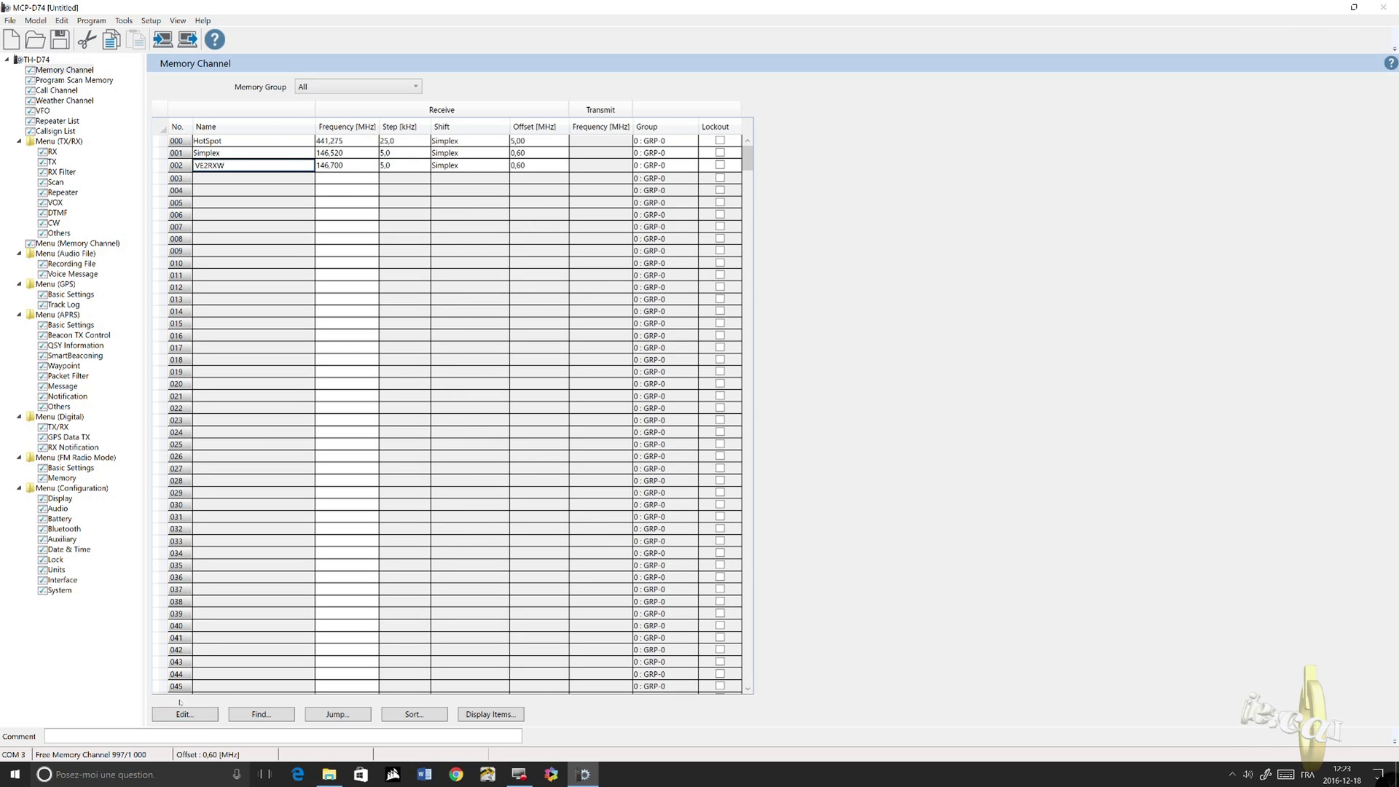
# In the detailed settings of memory channel 002, choose Minus Shift and set the tone frequency to 103,5 Hz
pyautogui.click(183, 714)
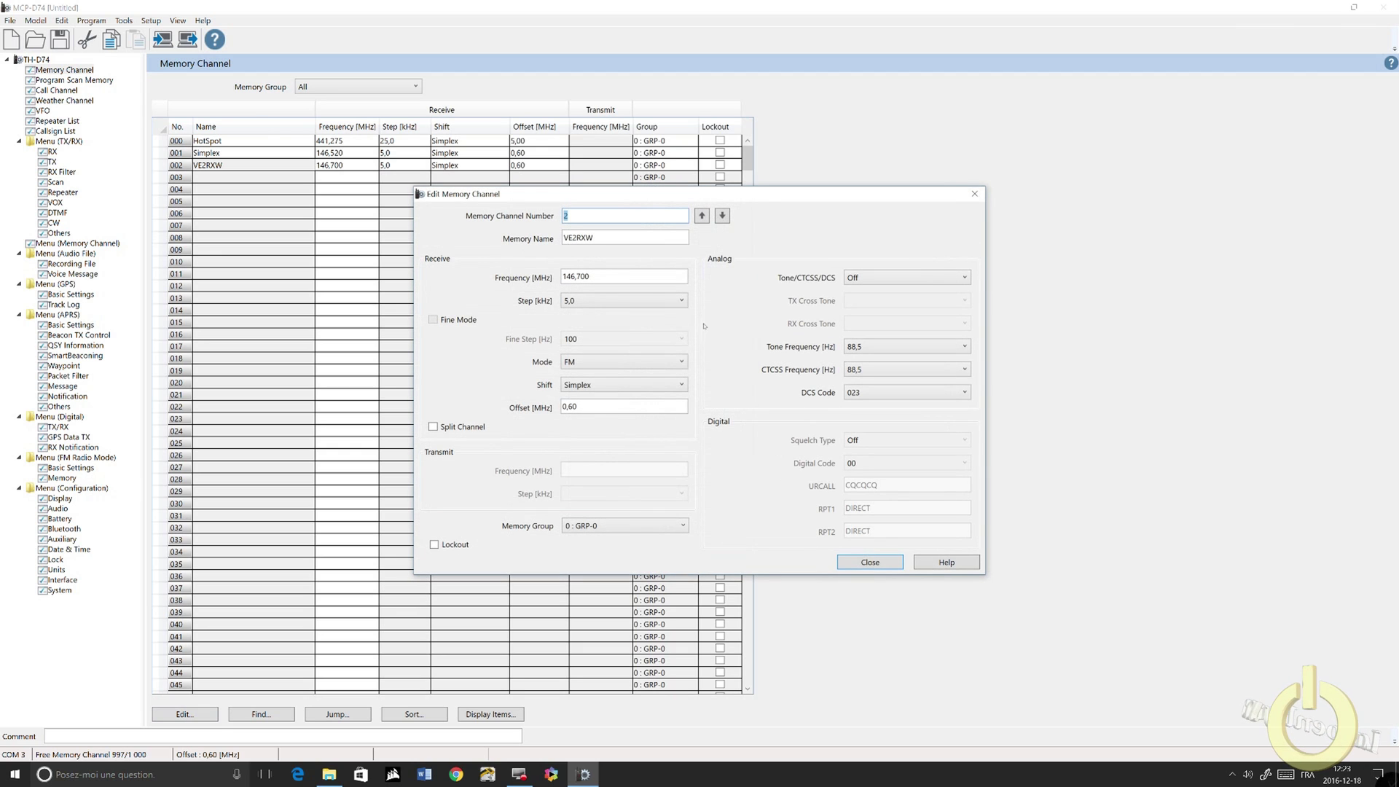
pyautogui.click(609, 386)
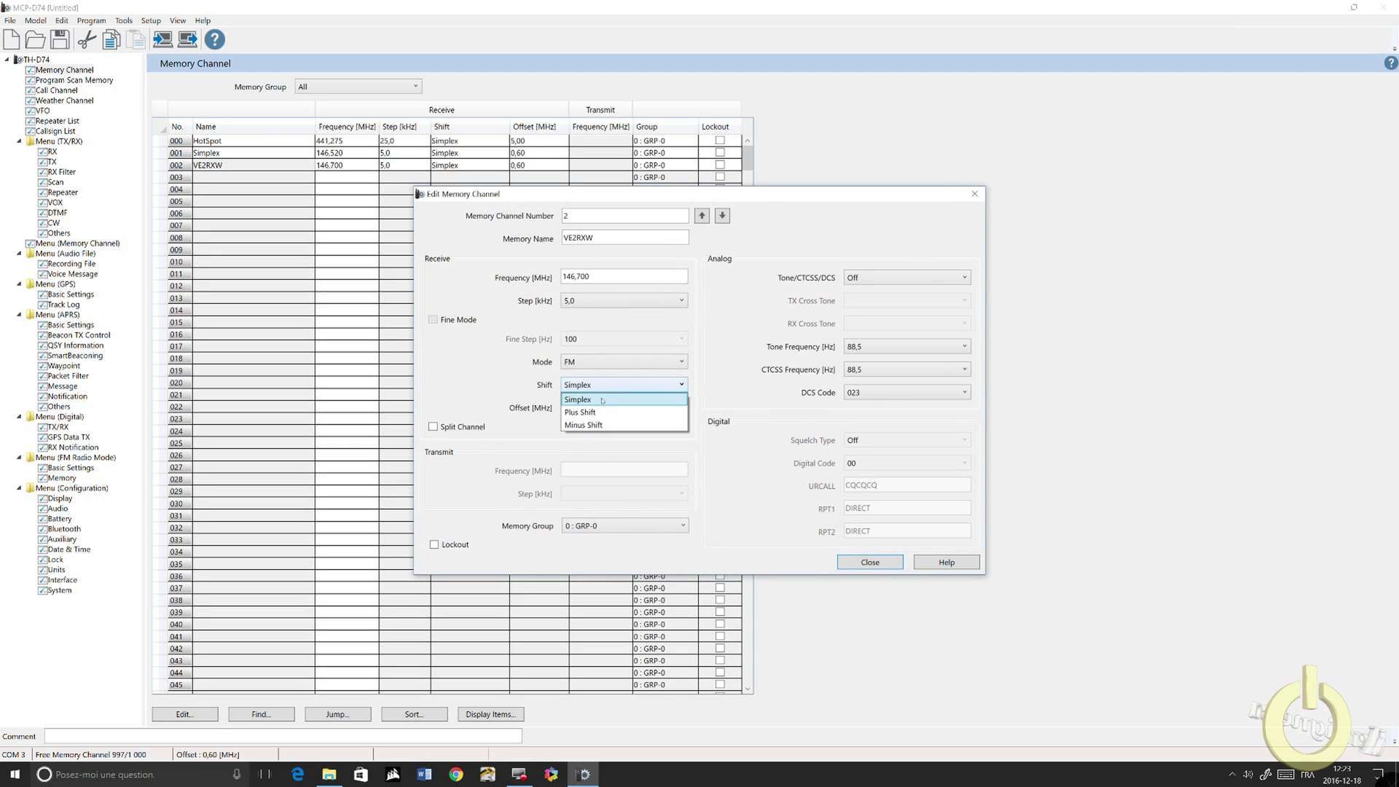
pyautogui.click(611, 423)
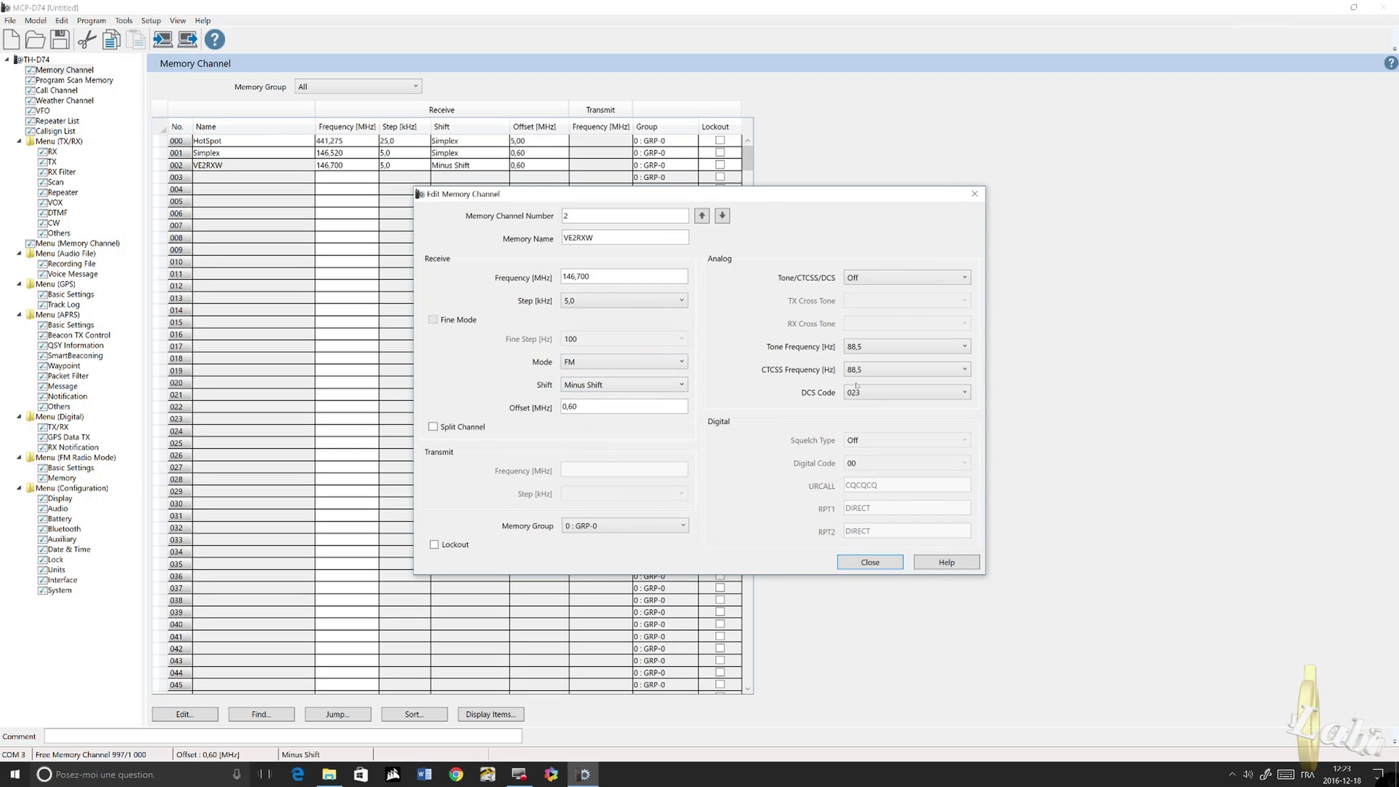
pyautogui.click(860, 347)
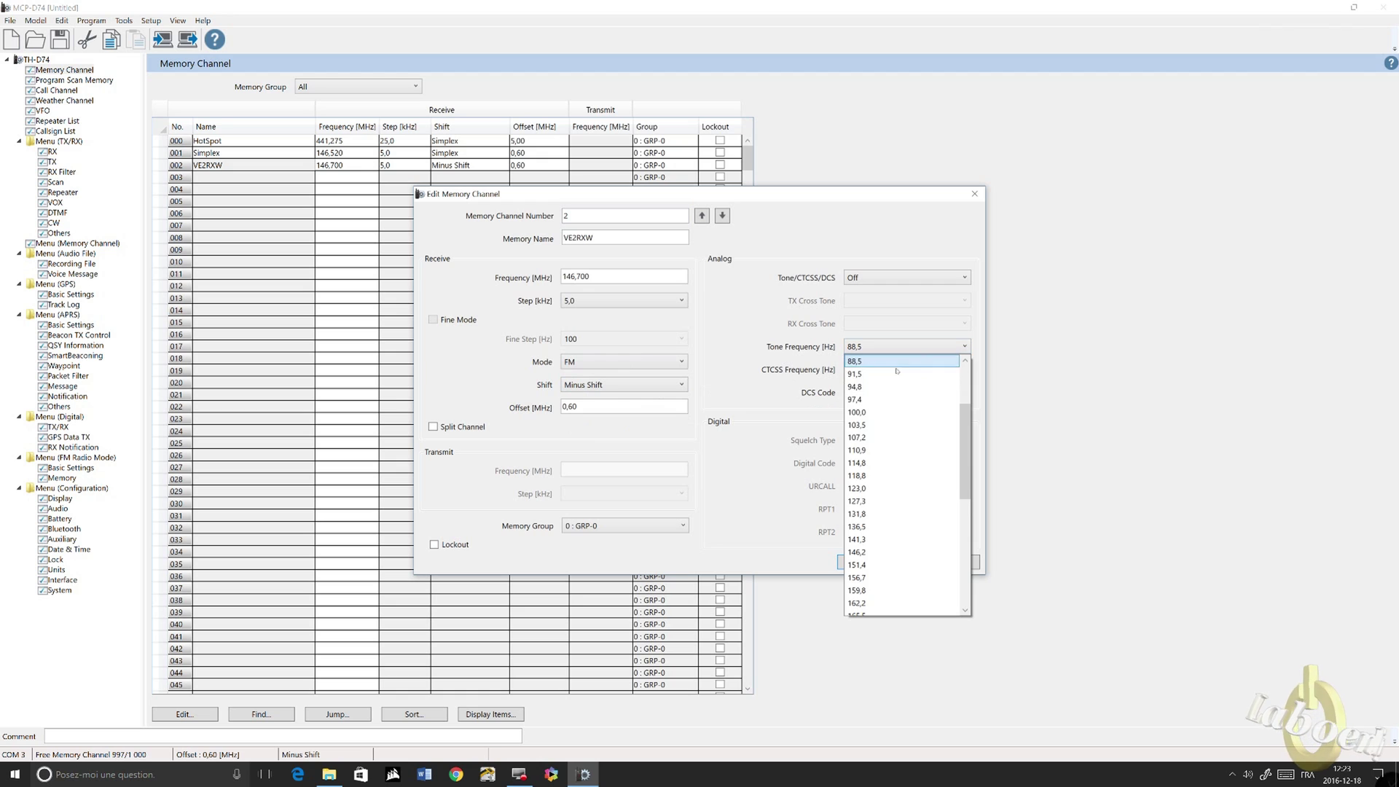
pyautogui.click(878, 425)
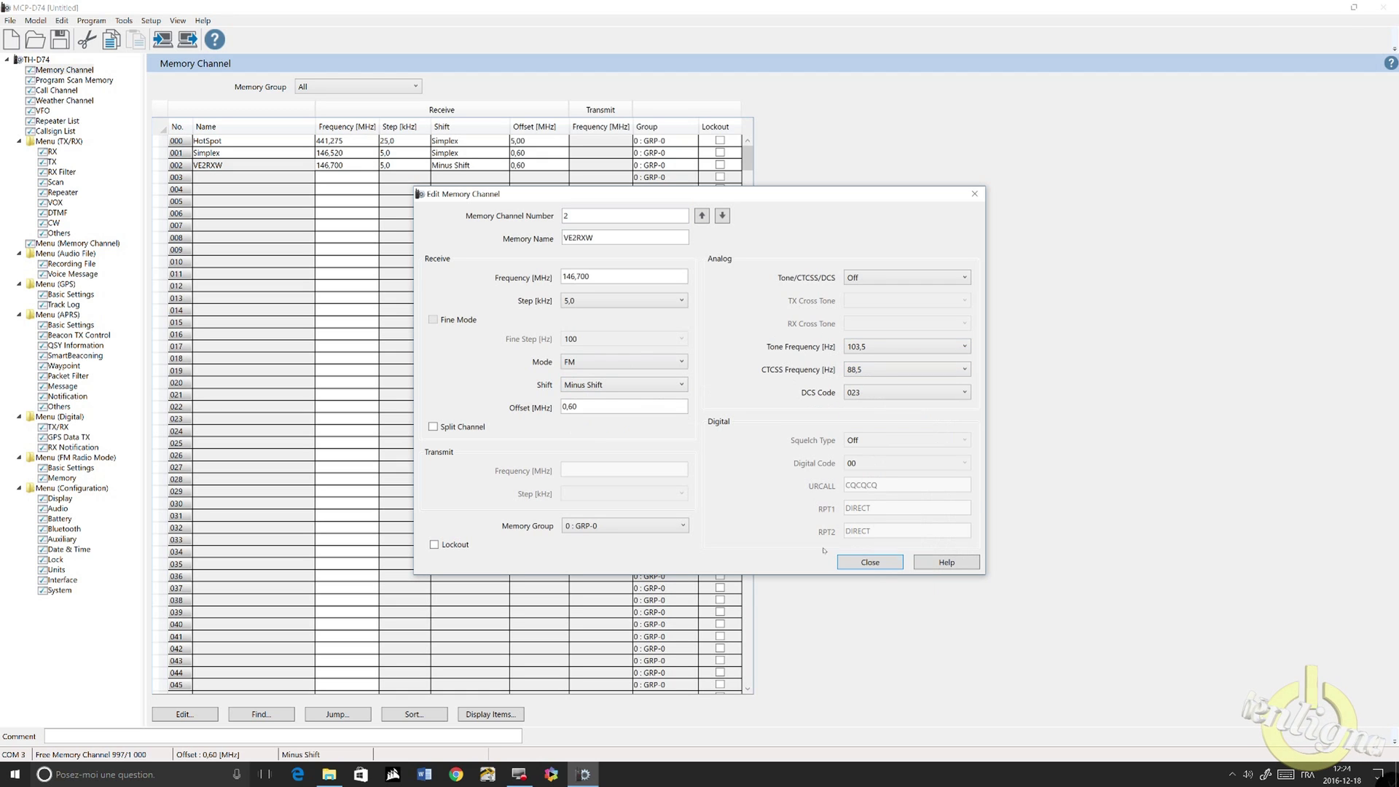
pyautogui.click(878, 564)
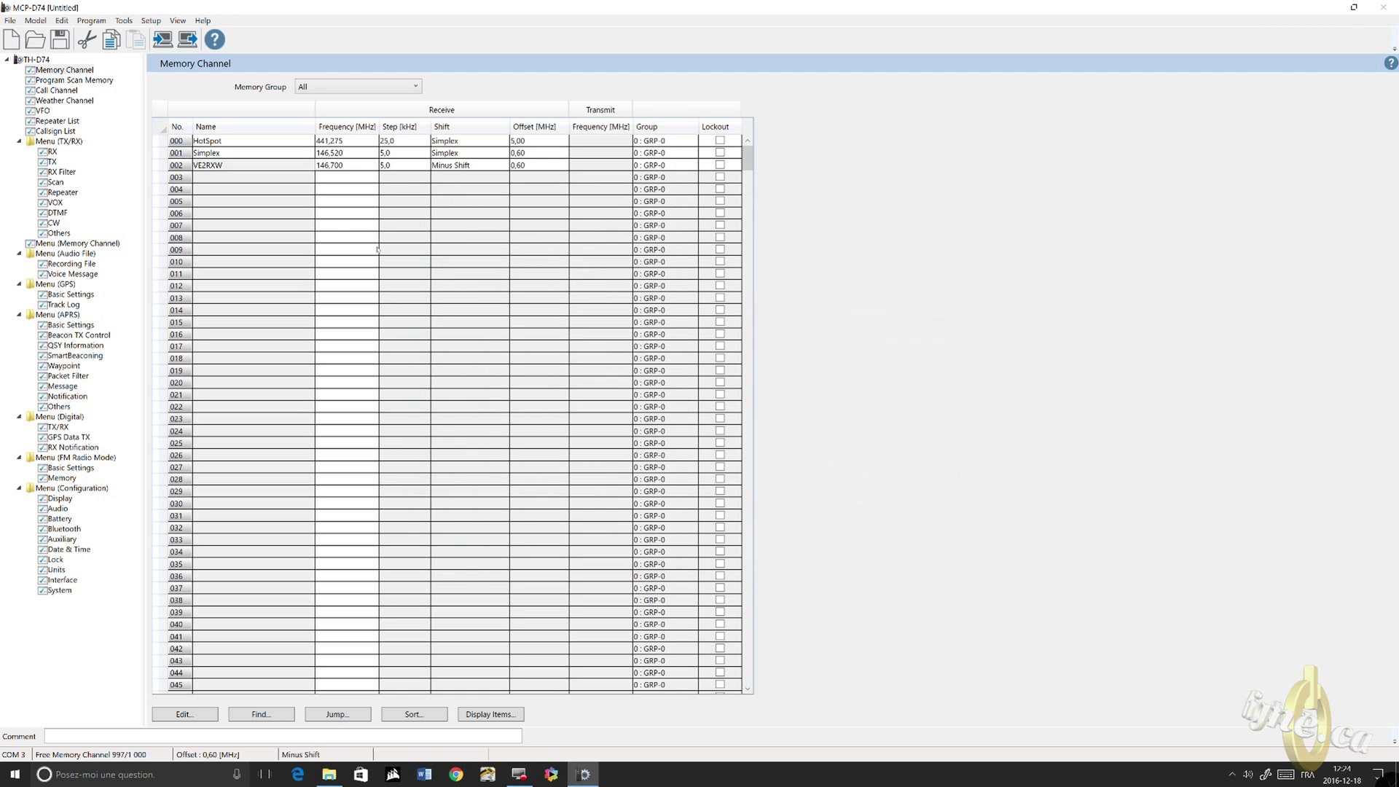
# Enter the receive frequency 449,925 MHz for memory channel 003 and set its shift to Minus Shift
pyautogui.click(341, 180)
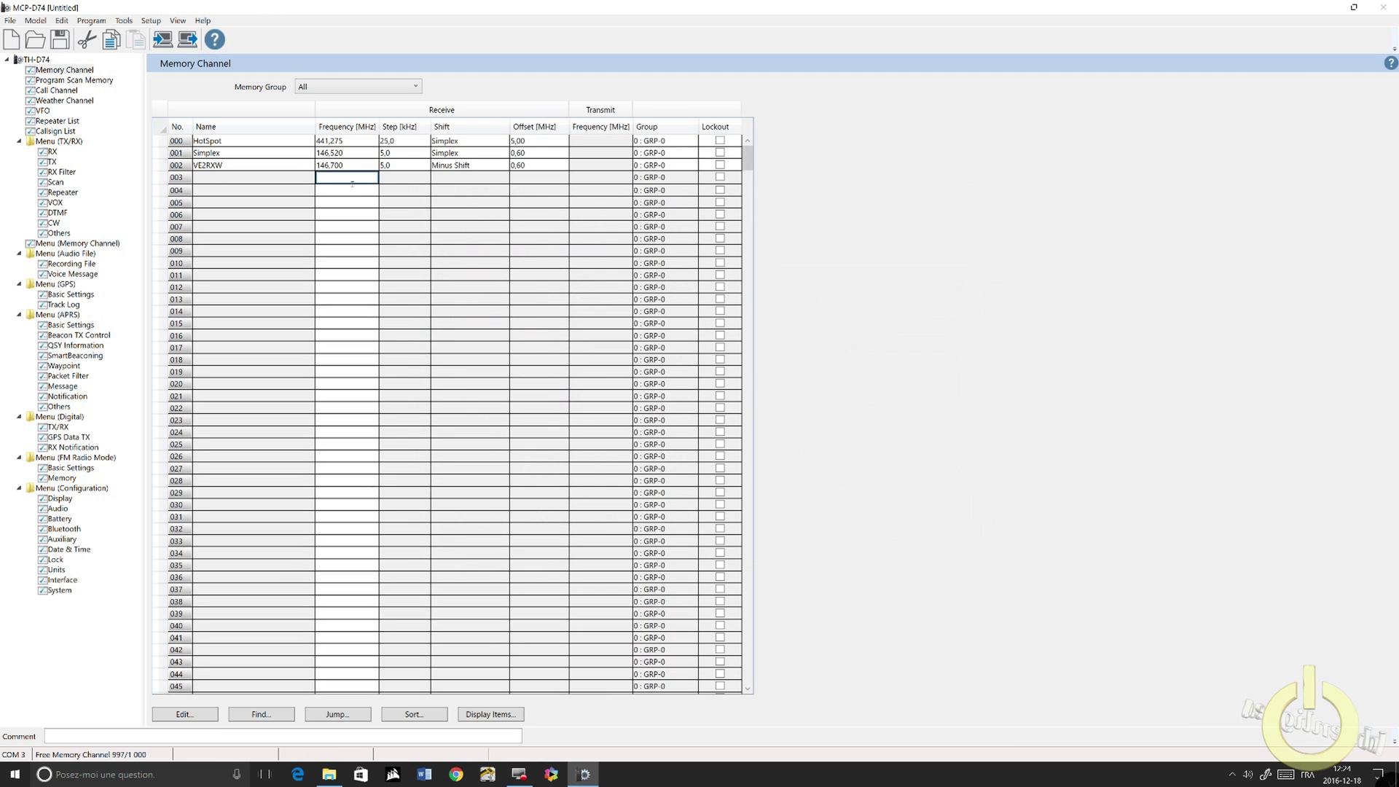
pyautogui.write('4')
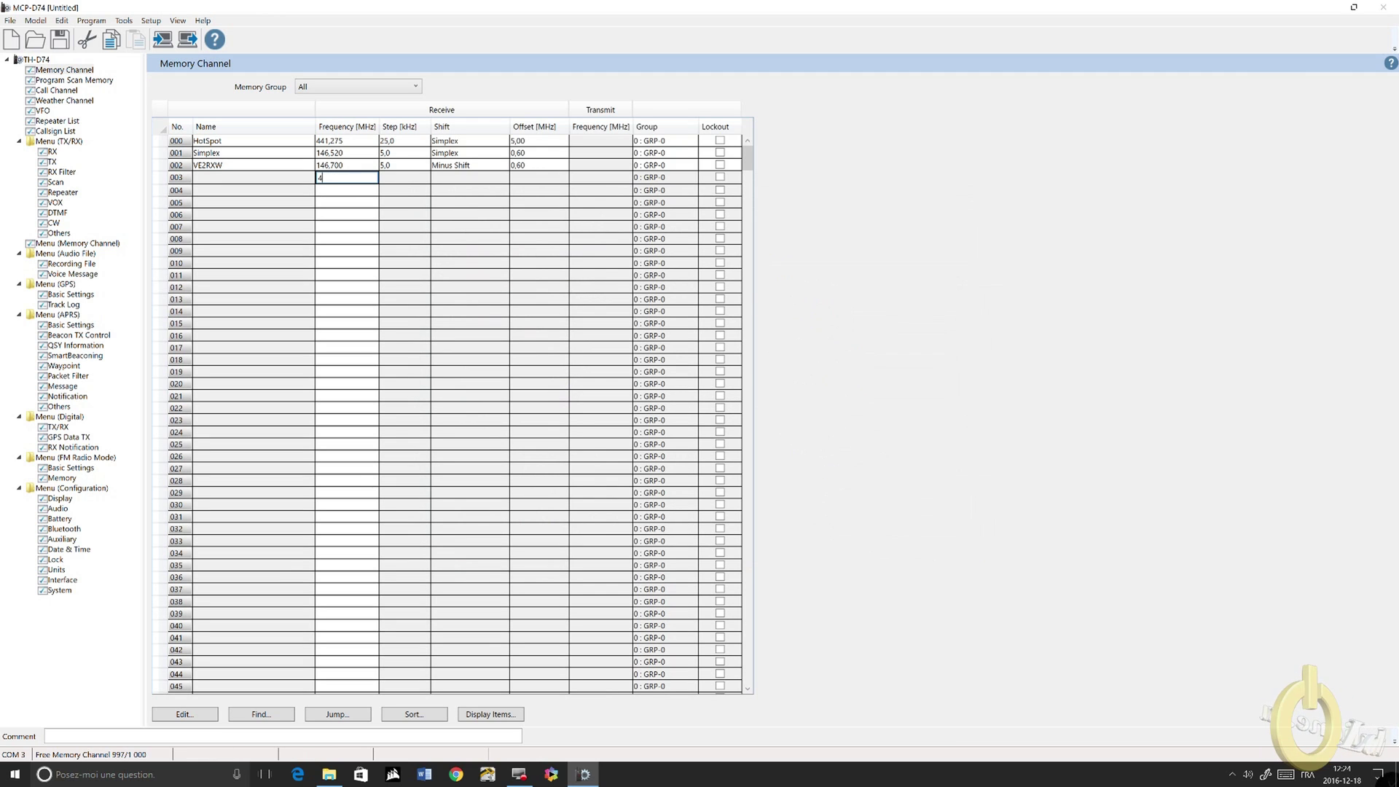
pyautogui.write('49,925')
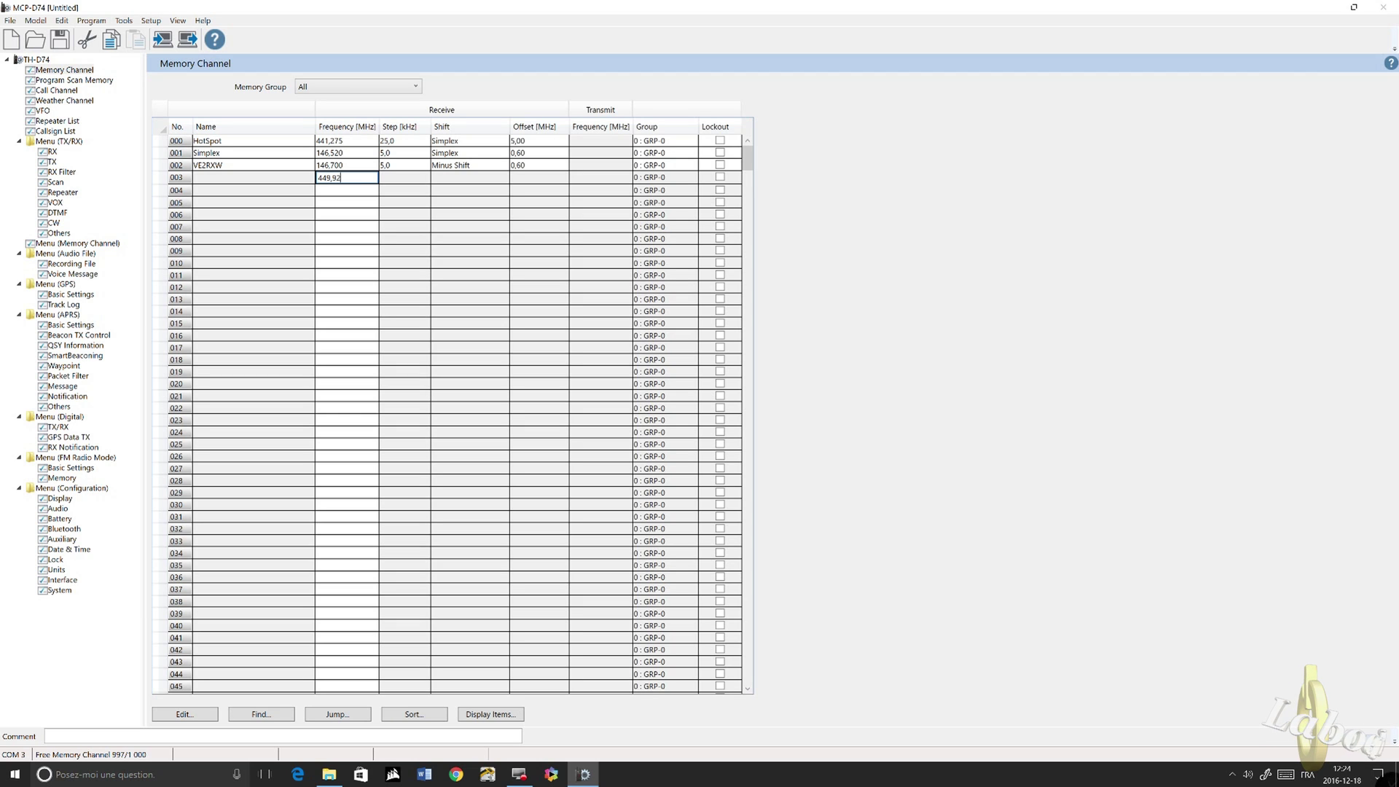
pyautogui.click(467, 180)
pyautogui.click(470, 179)
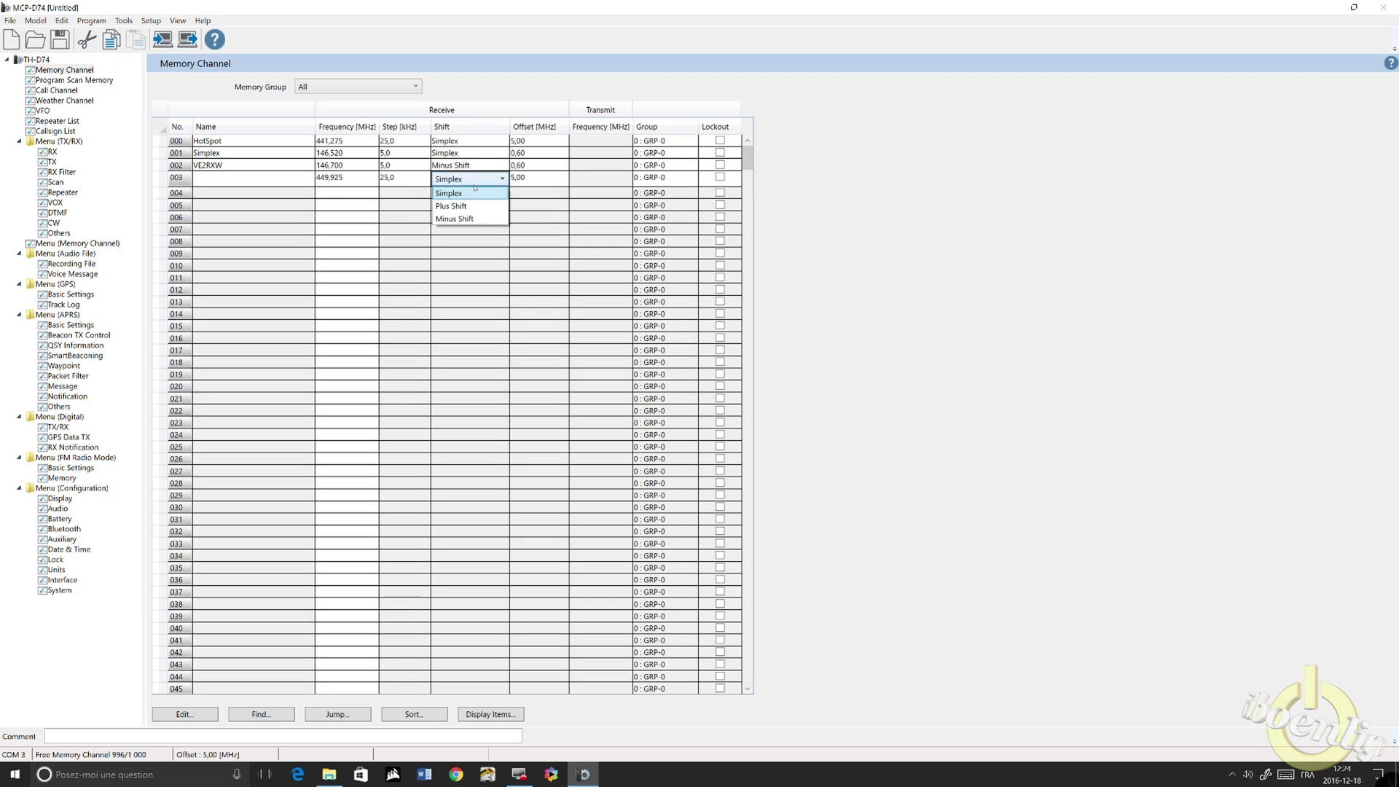
pyautogui.click(471, 217)
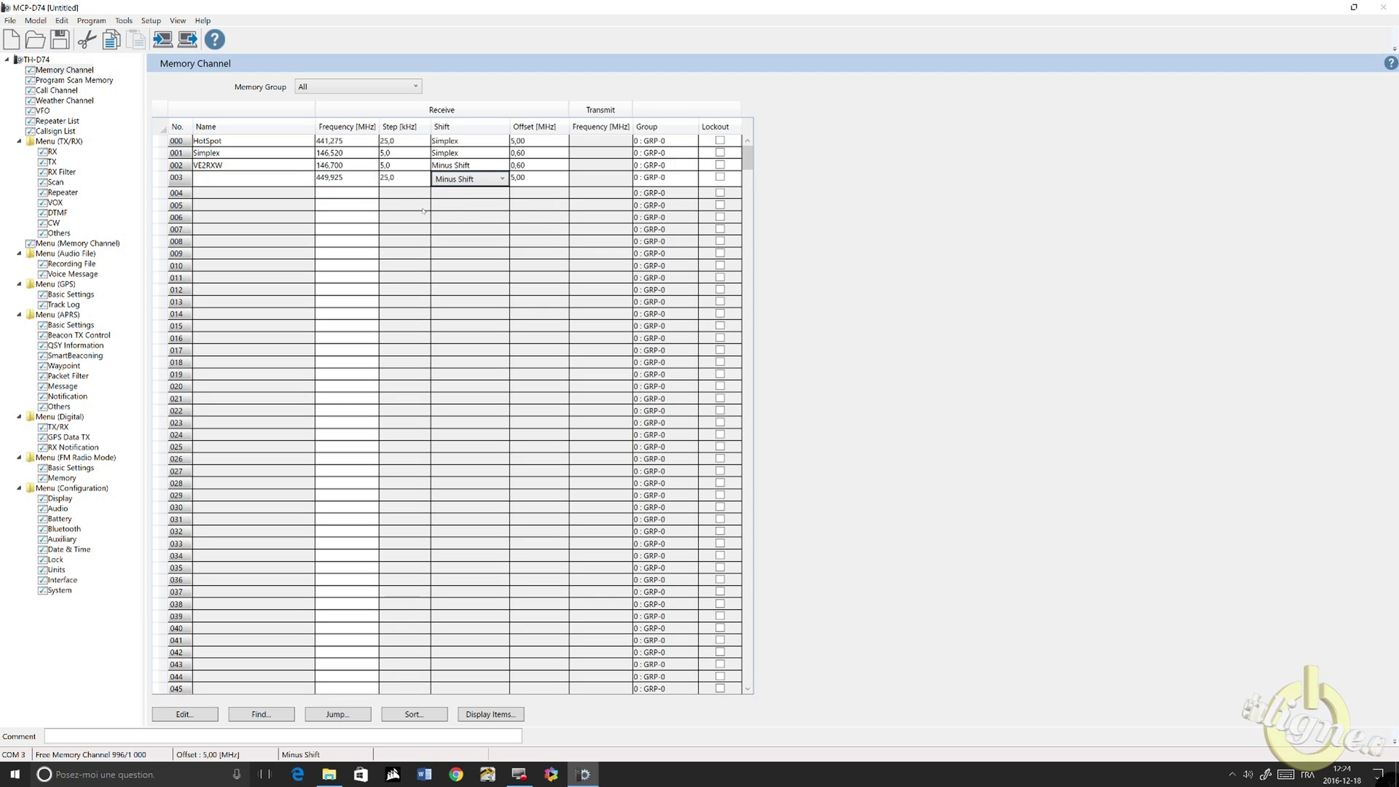
# Name memory channel 003 VE2RIO B
pyautogui.click(301, 181)
pyautogui.write('VE2RIO')
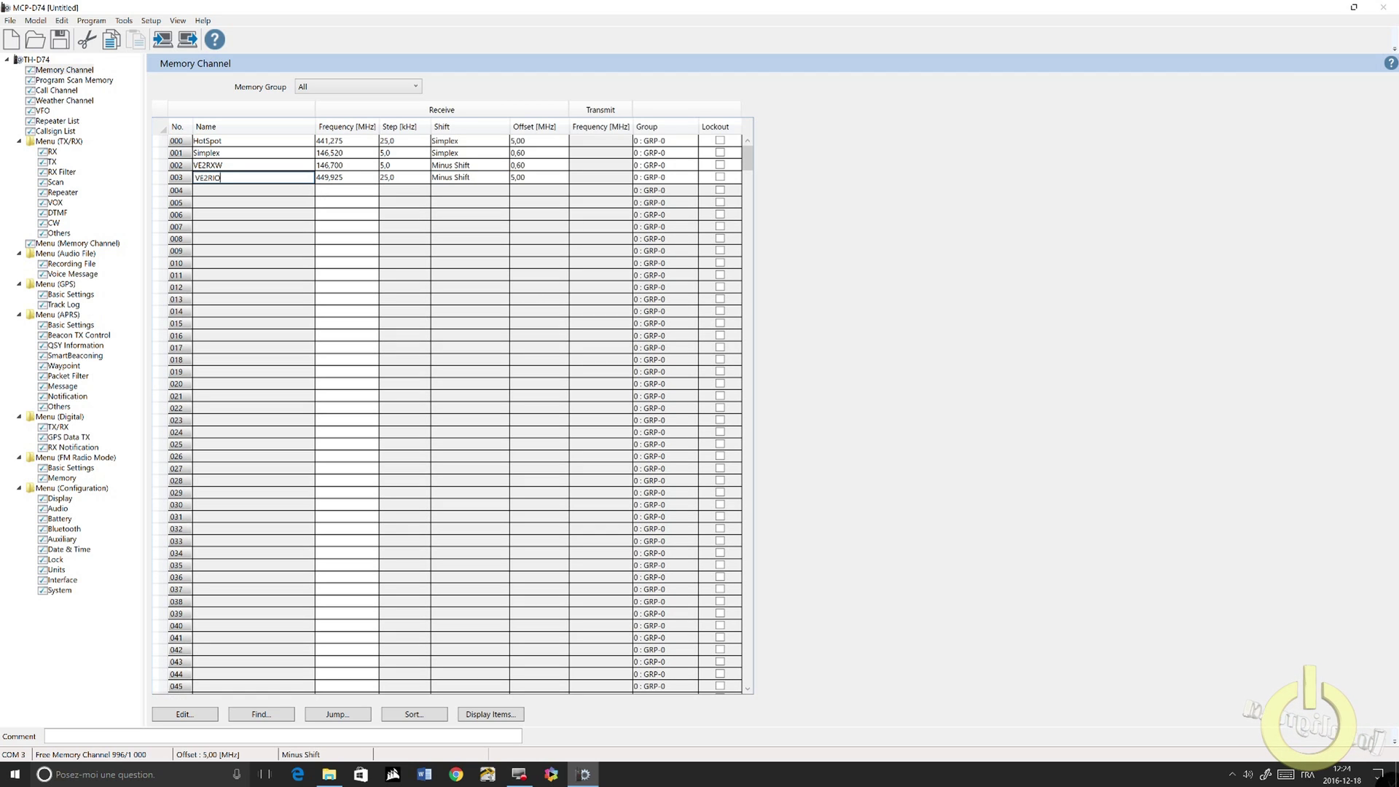
pyautogui.write(' B')
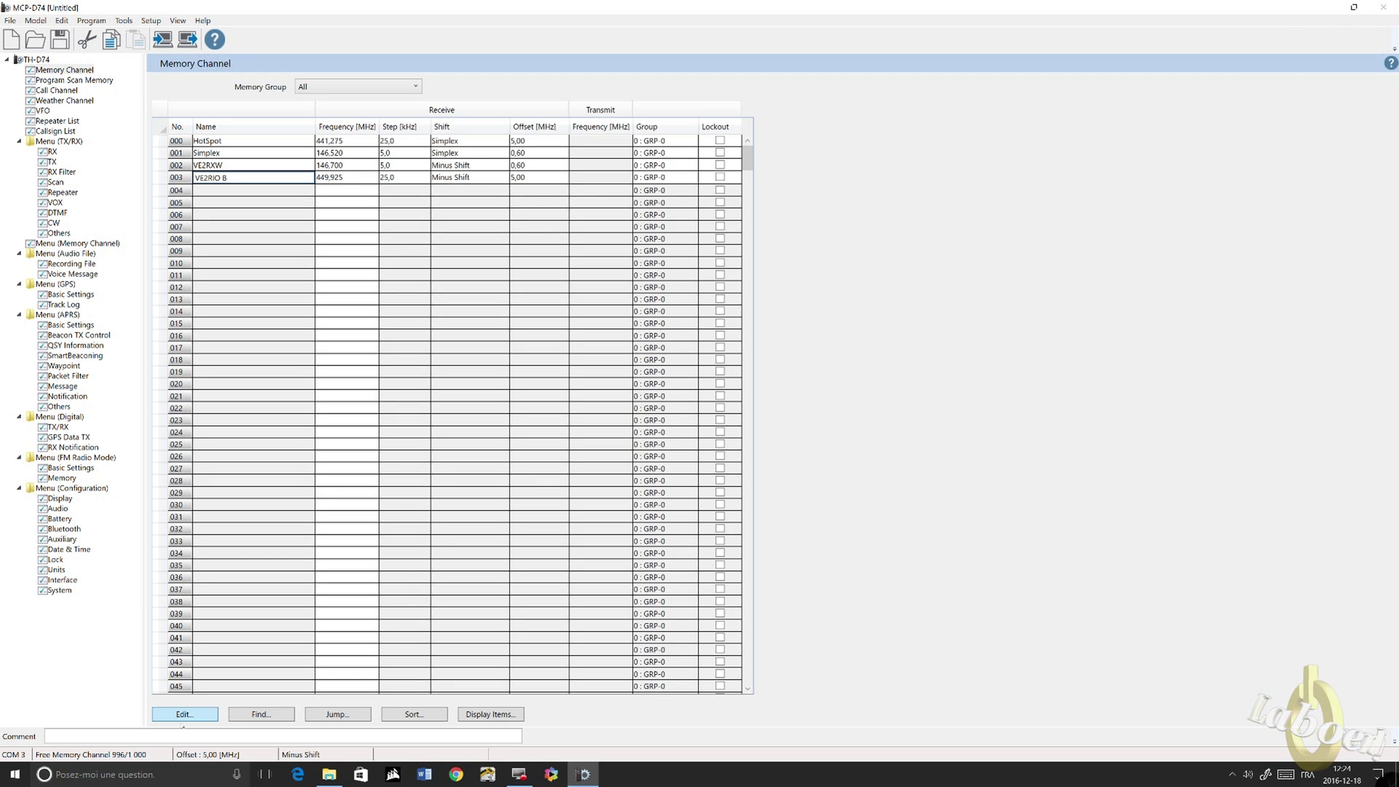
# In the detailed settings of memory channel 003, set the receive mode to DR
pyautogui.click(186, 714)
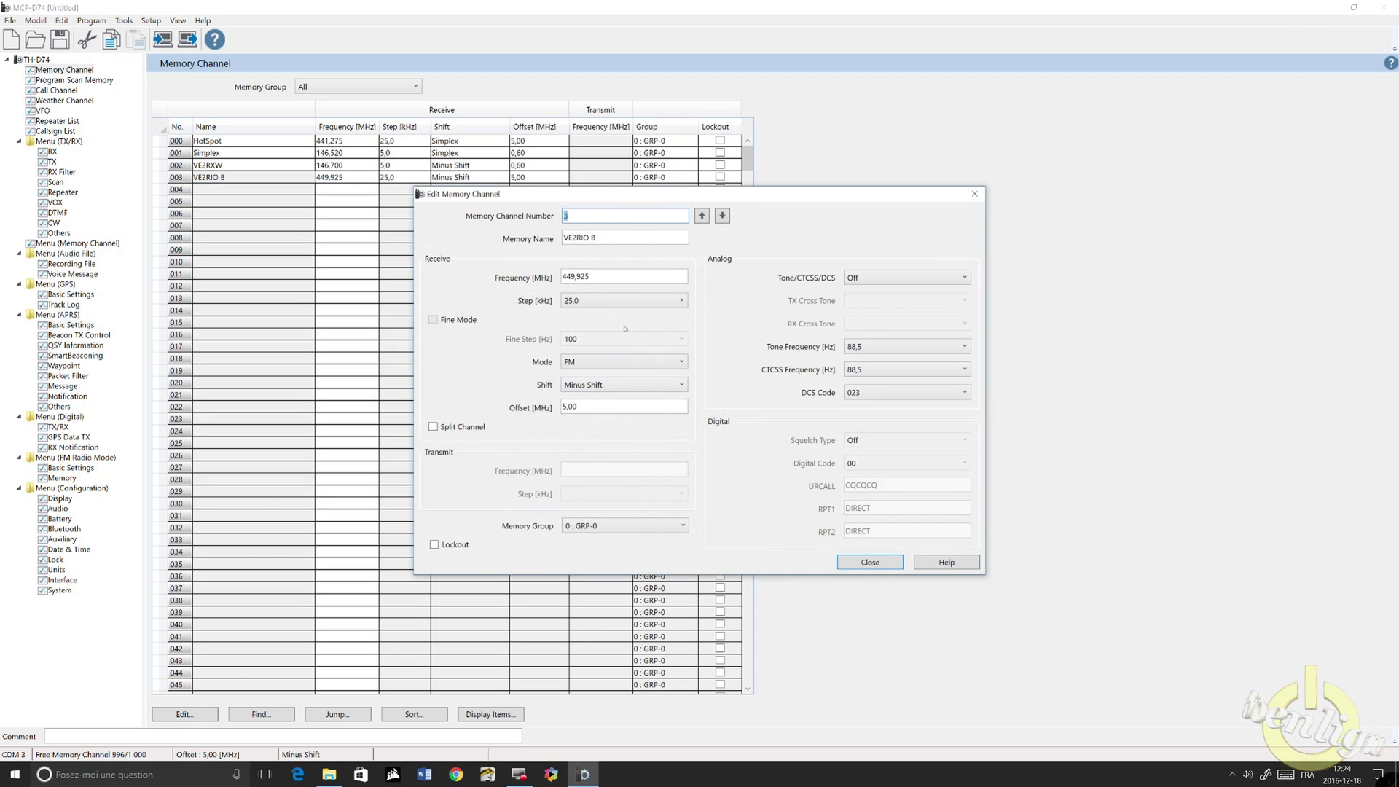
pyautogui.click(628, 362)
pyautogui.click(619, 385)
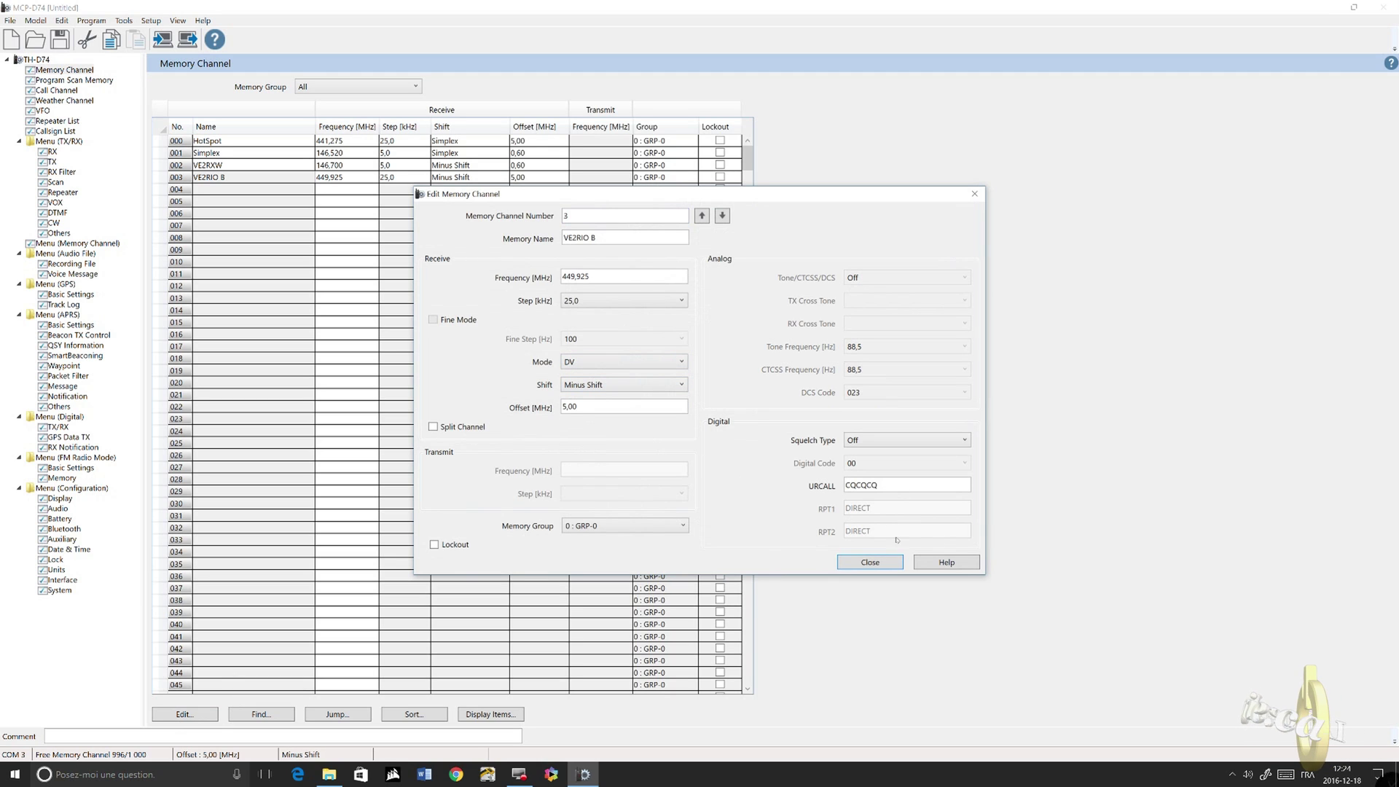
pyautogui.click(641, 365)
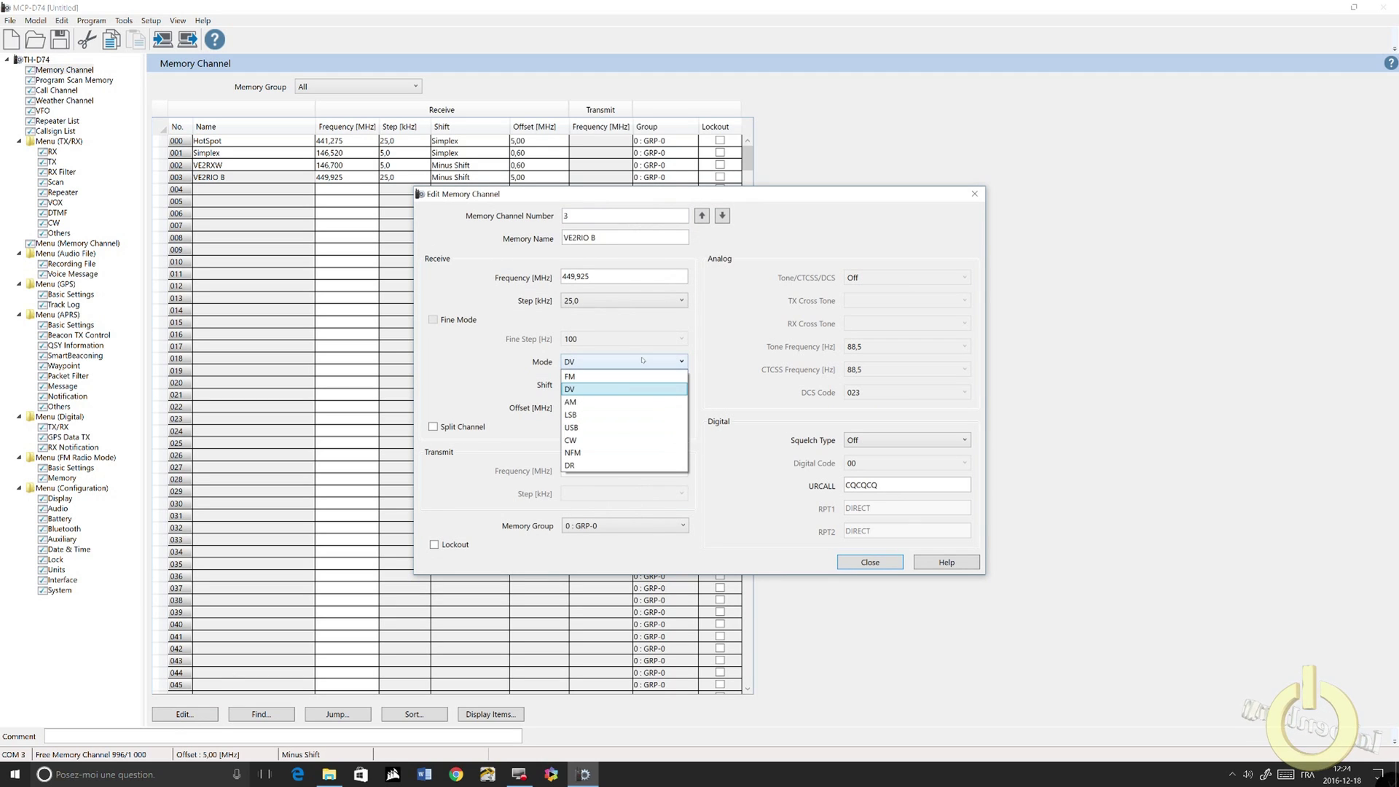
pyautogui.click(595, 466)
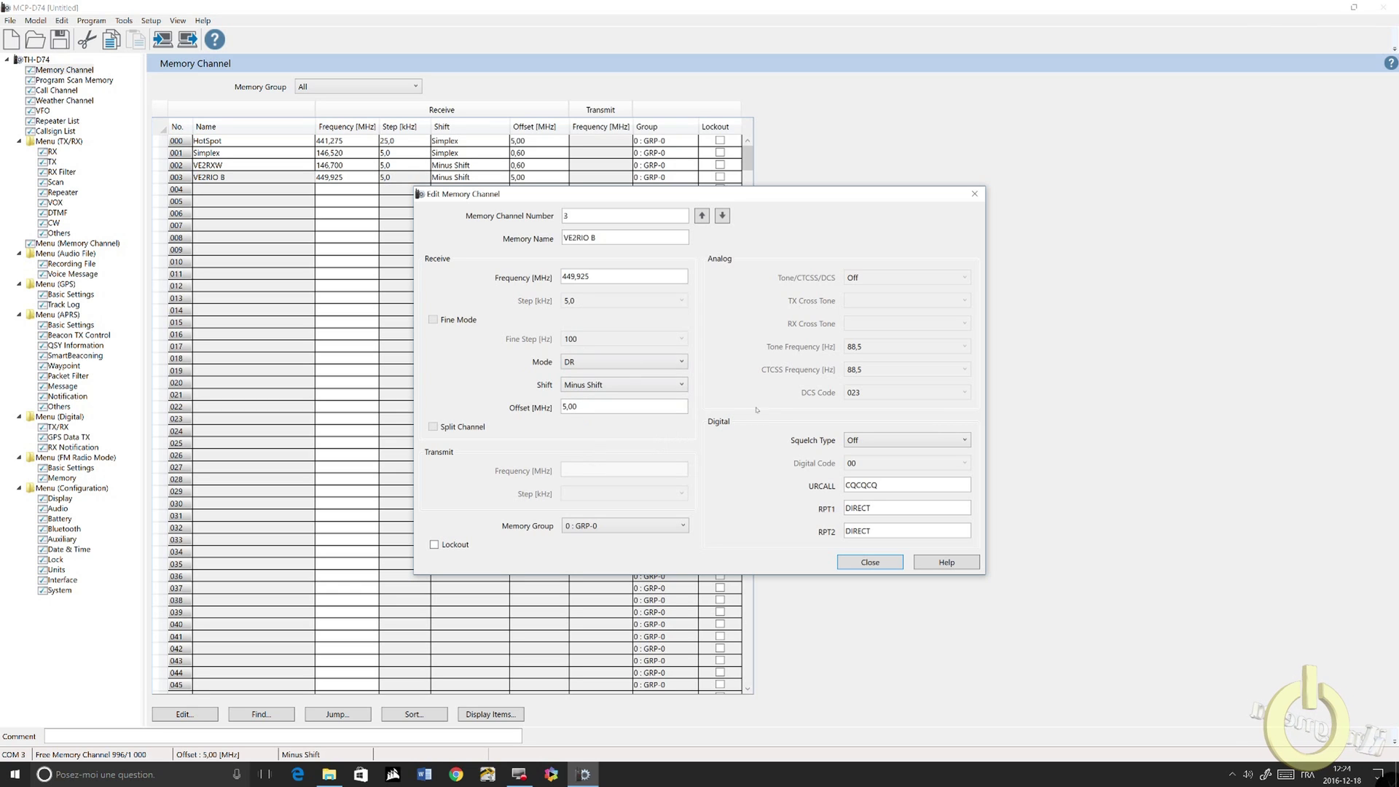
# Set RPT1 to VE2RIO B and RPT2 to VE2RIO G for memory channel 003, and close its detailed settings
pyautogui.doubleClick(882, 510)
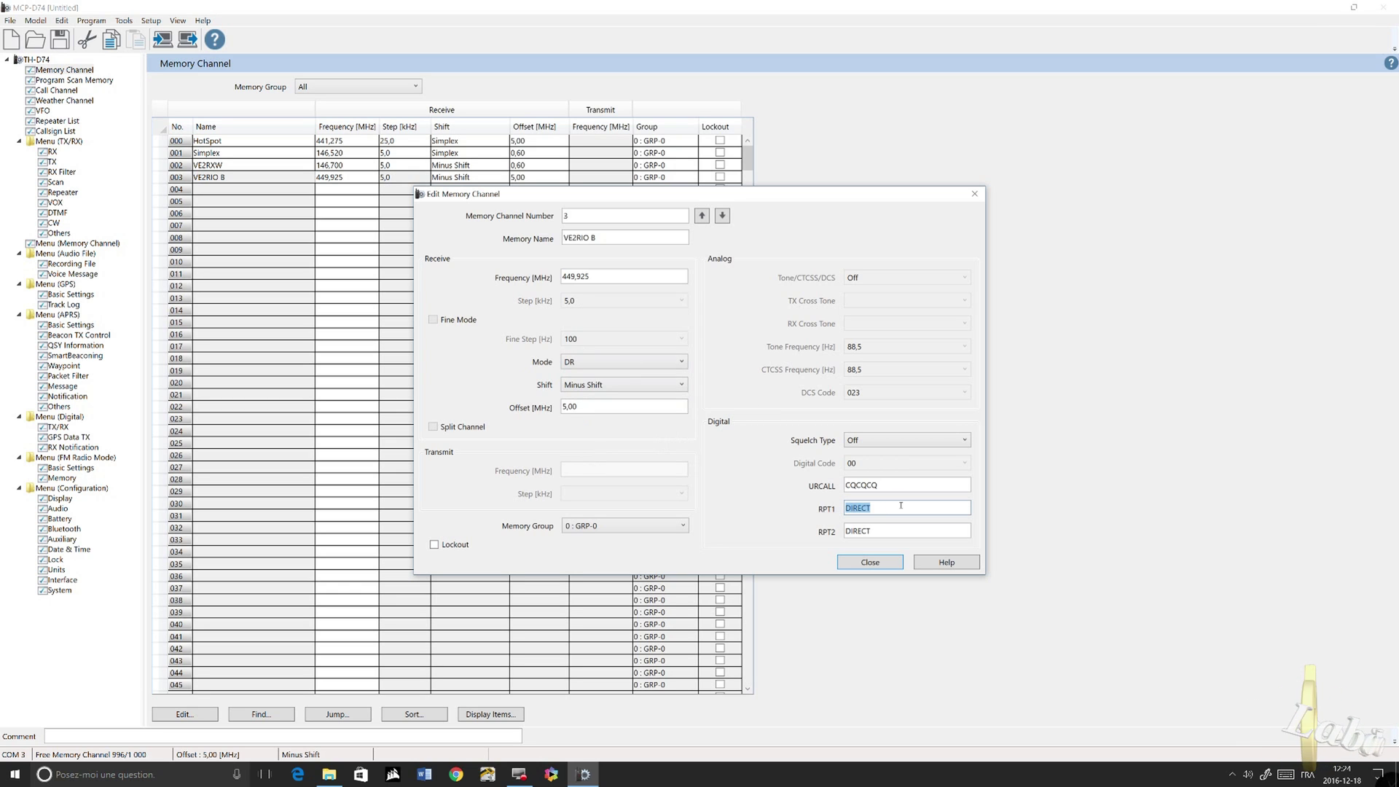
pyautogui.write('VE2')
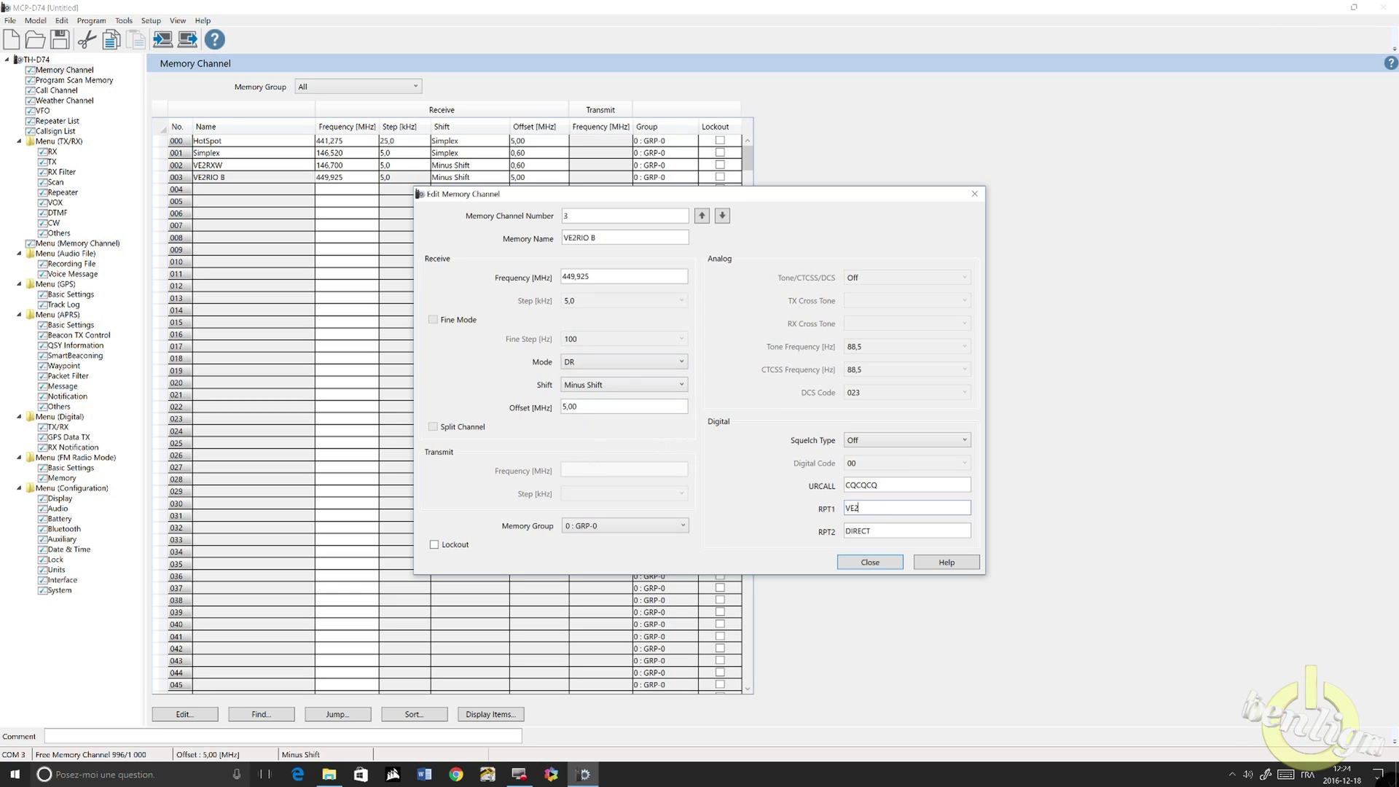
pyautogui.write('RIO B')
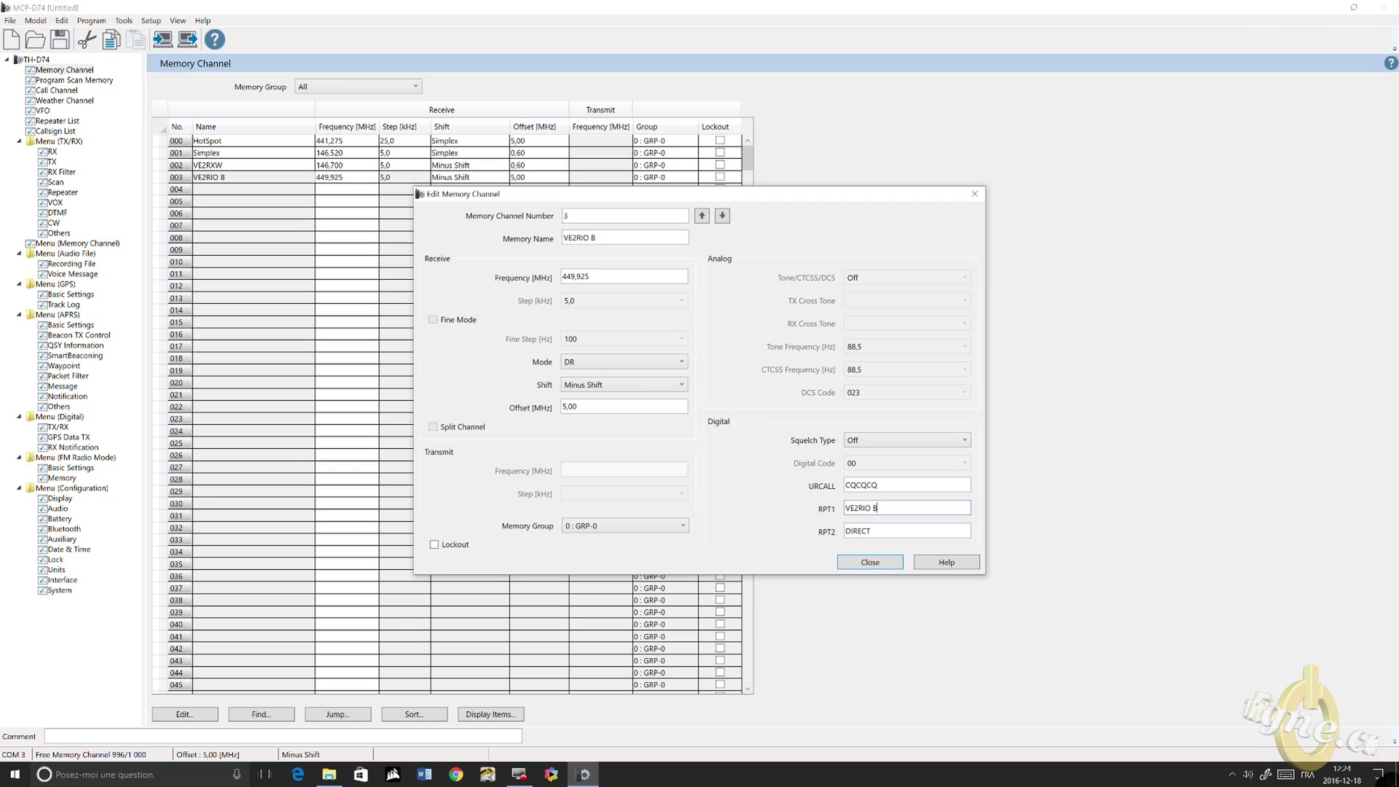
pyautogui.doubleClick(934, 533)
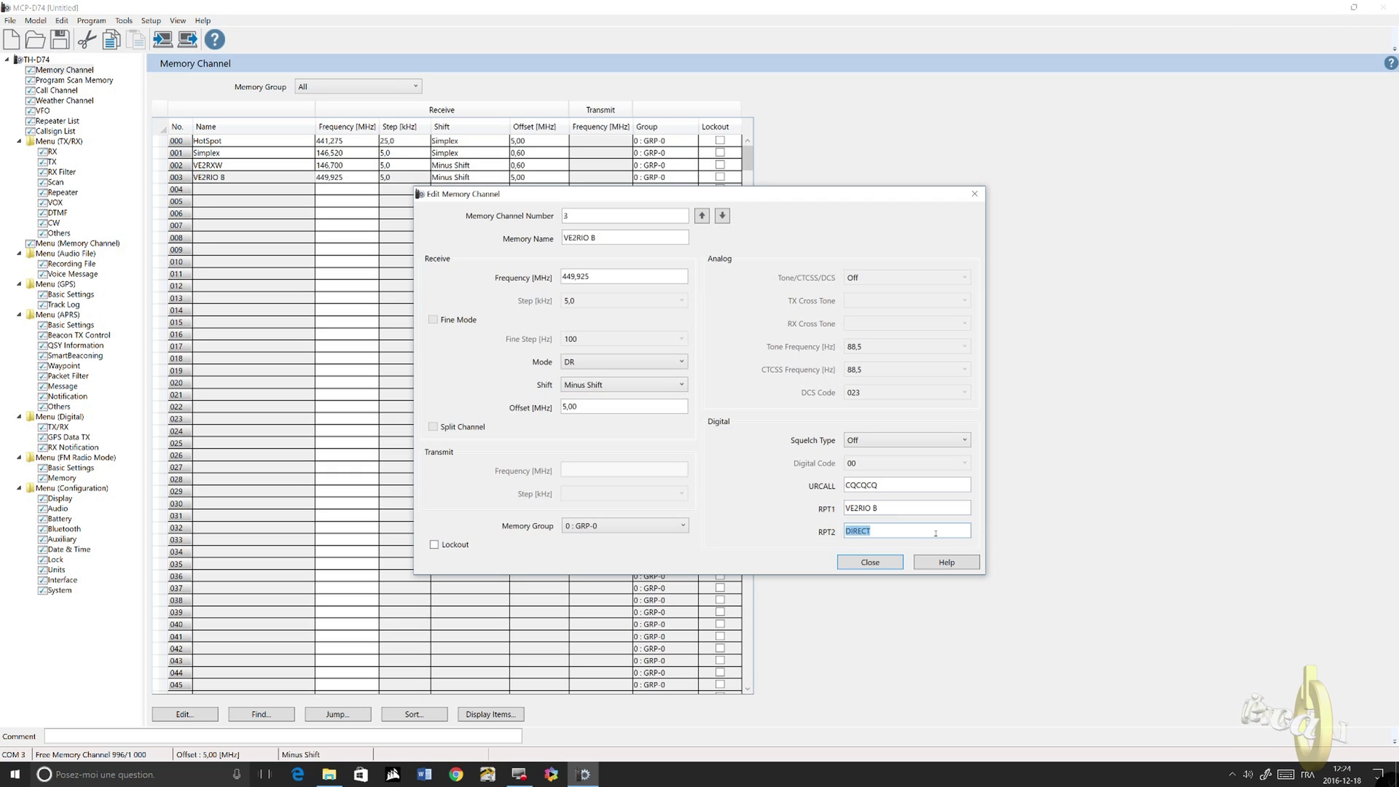
pyautogui.write('VE2RIO ')
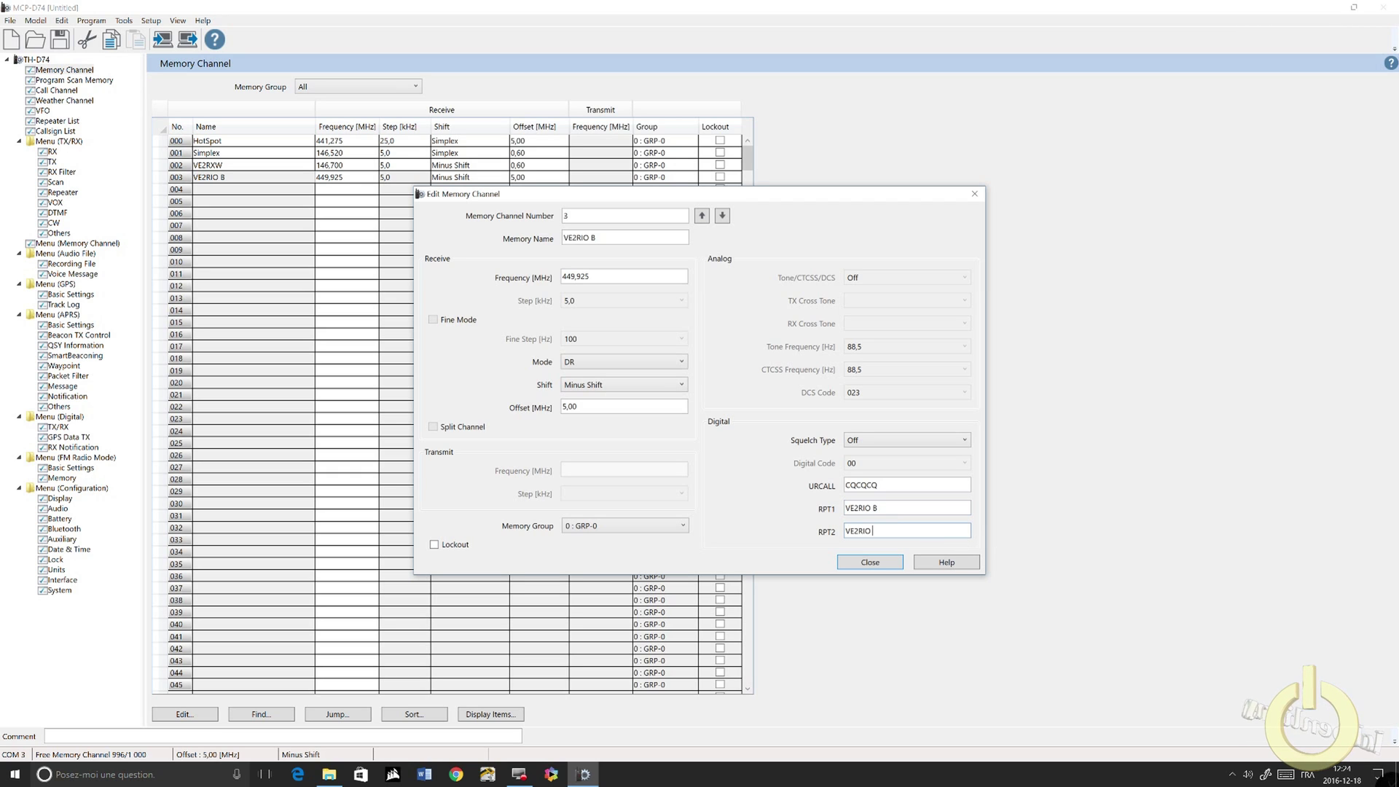
pyautogui.write('G')
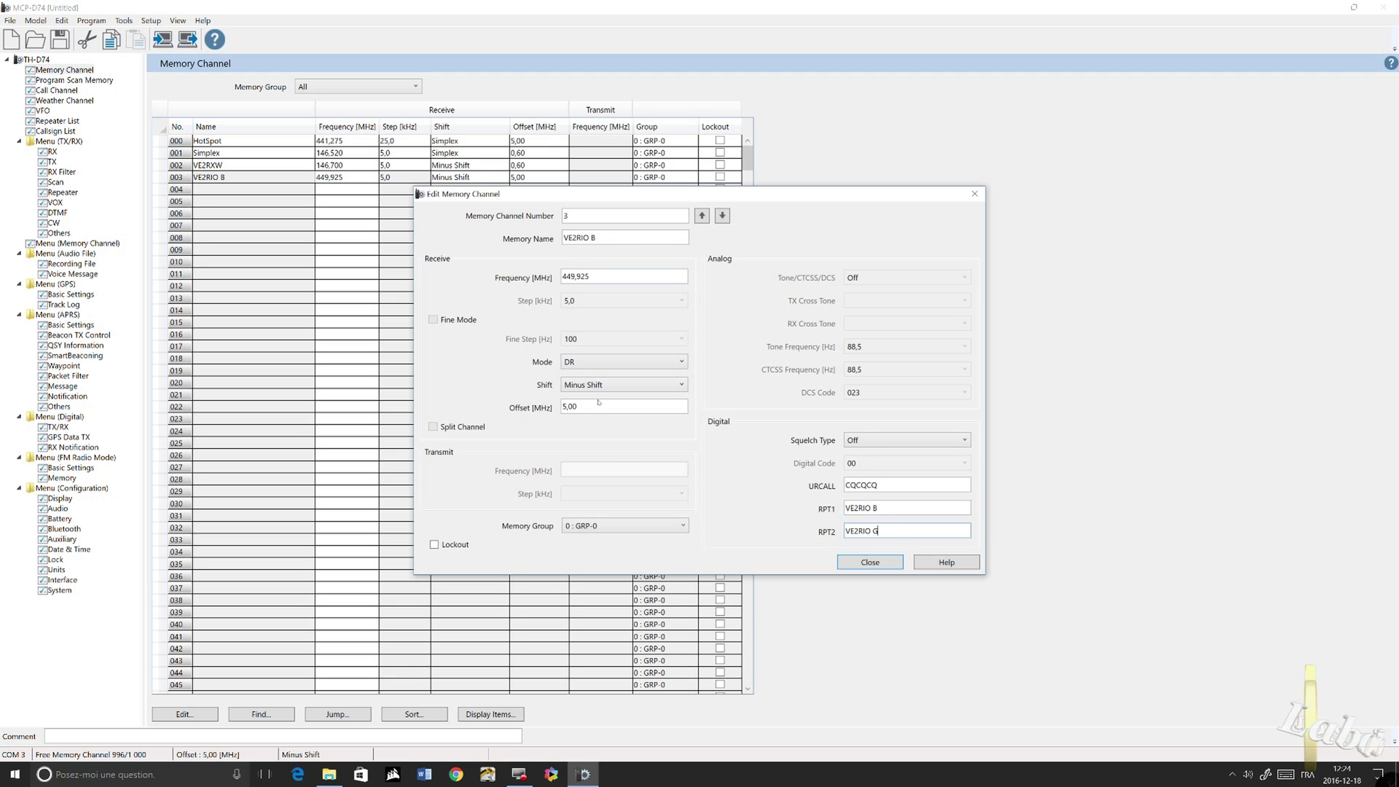
pyautogui.click(882, 563)
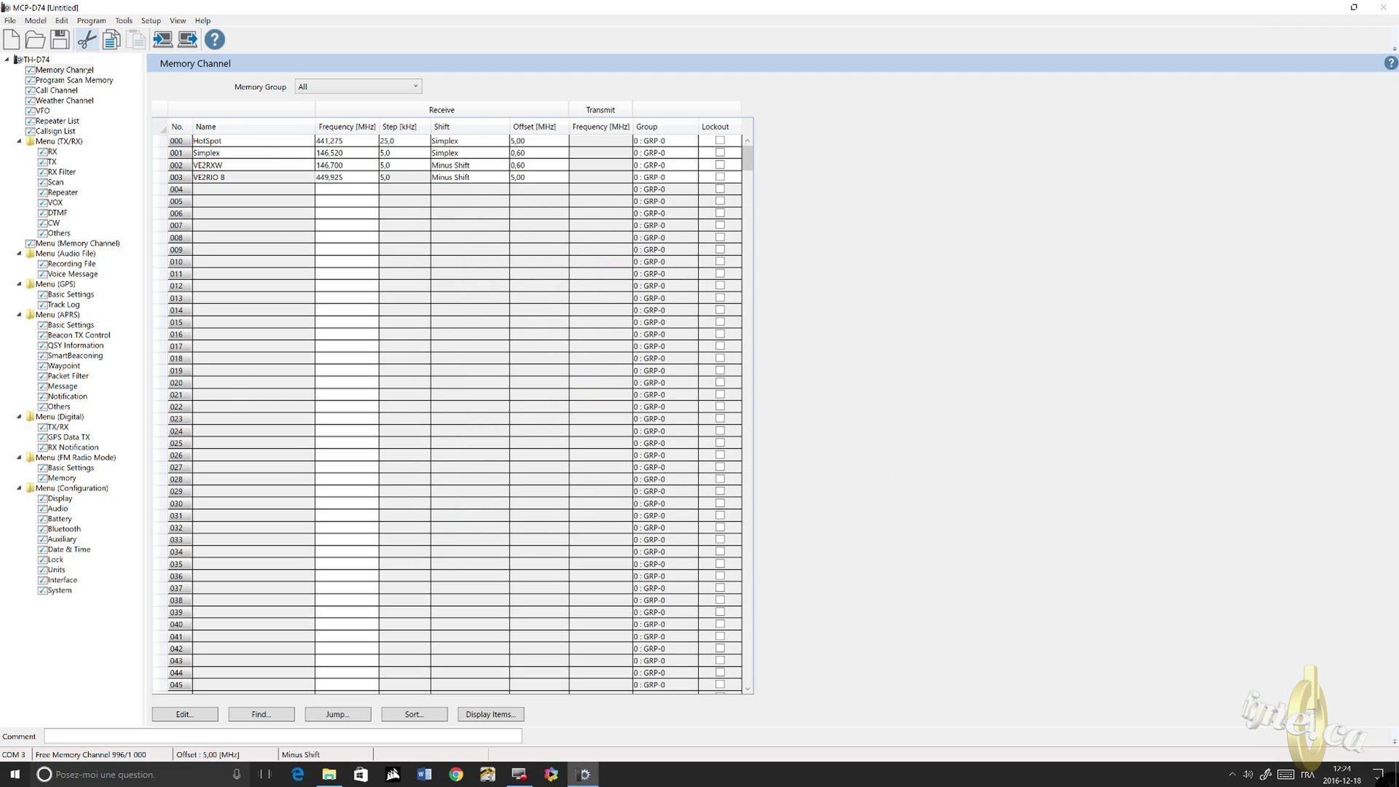
# Set the call channel frequencies to 441,275 MHz for UHF digital and 446,200 MHz for UHF analog
pyautogui.click(77, 83)
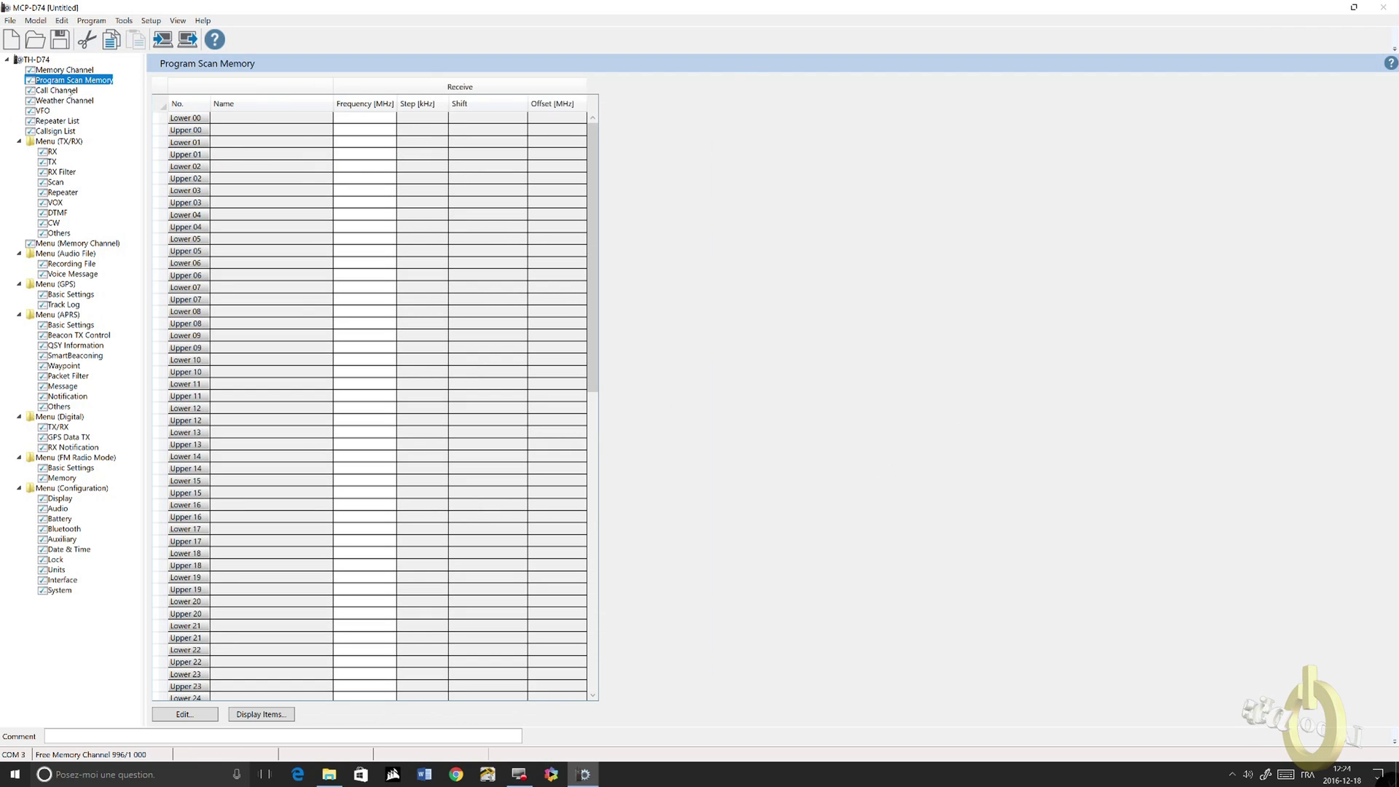
pyautogui.click(74, 91)
pyautogui.click(419, 180)
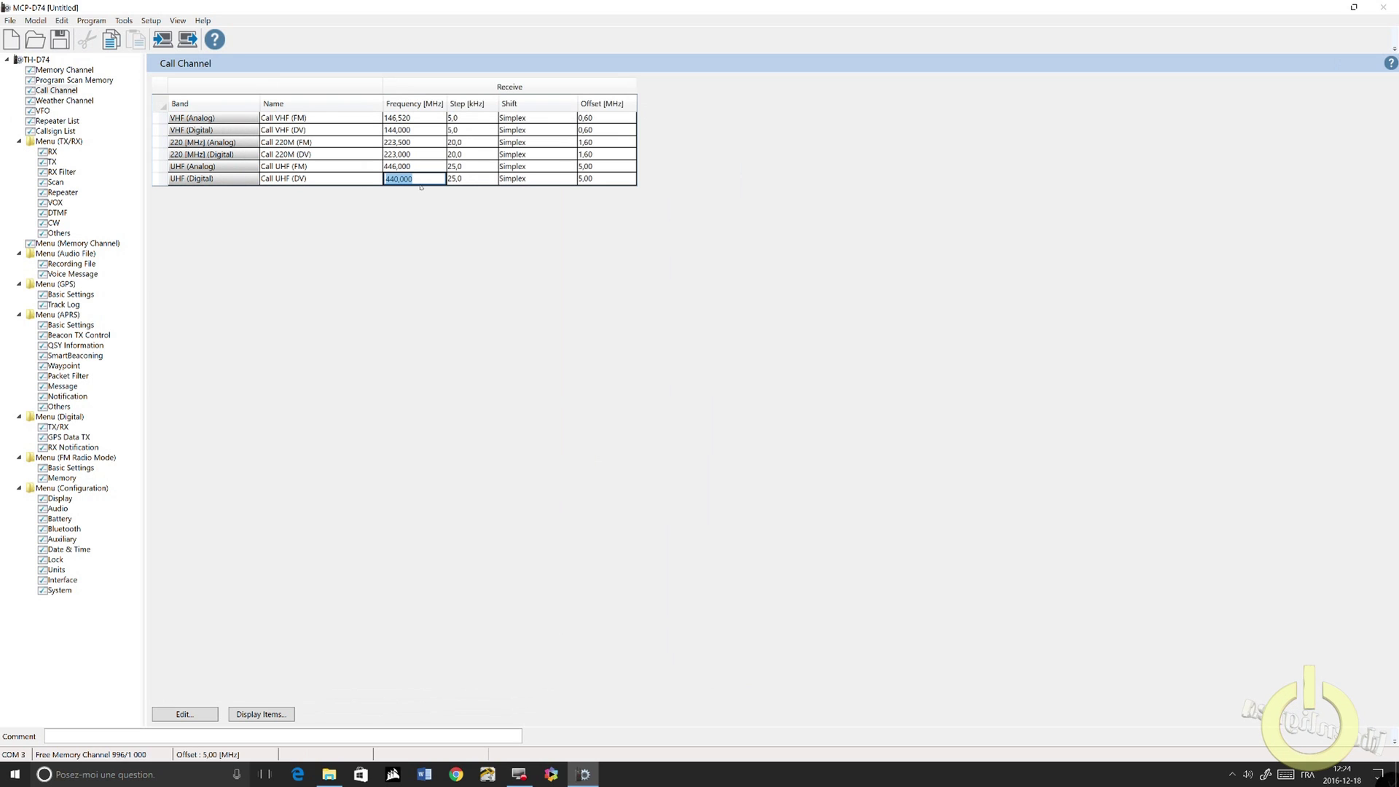
pyautogui.write('441')
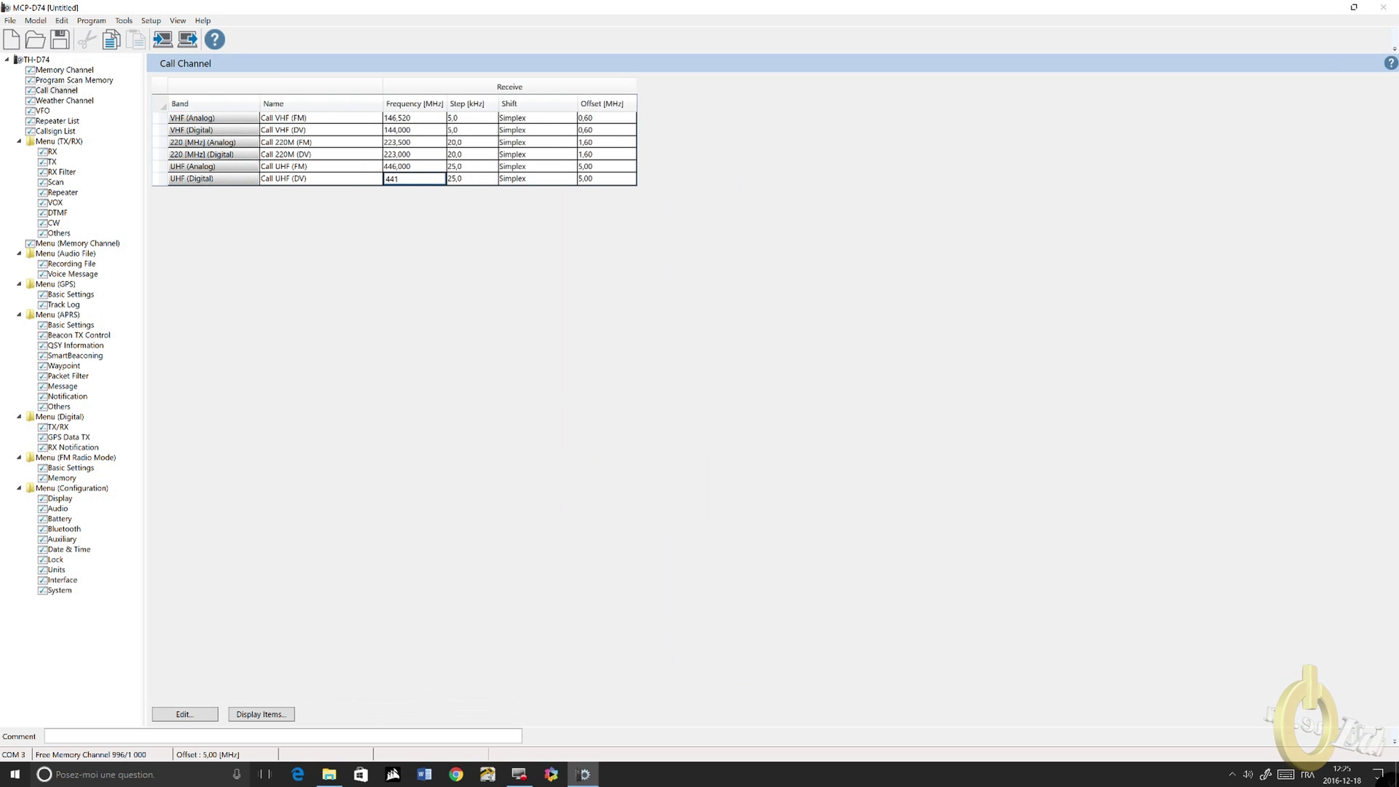
pyautogui.write(',275')
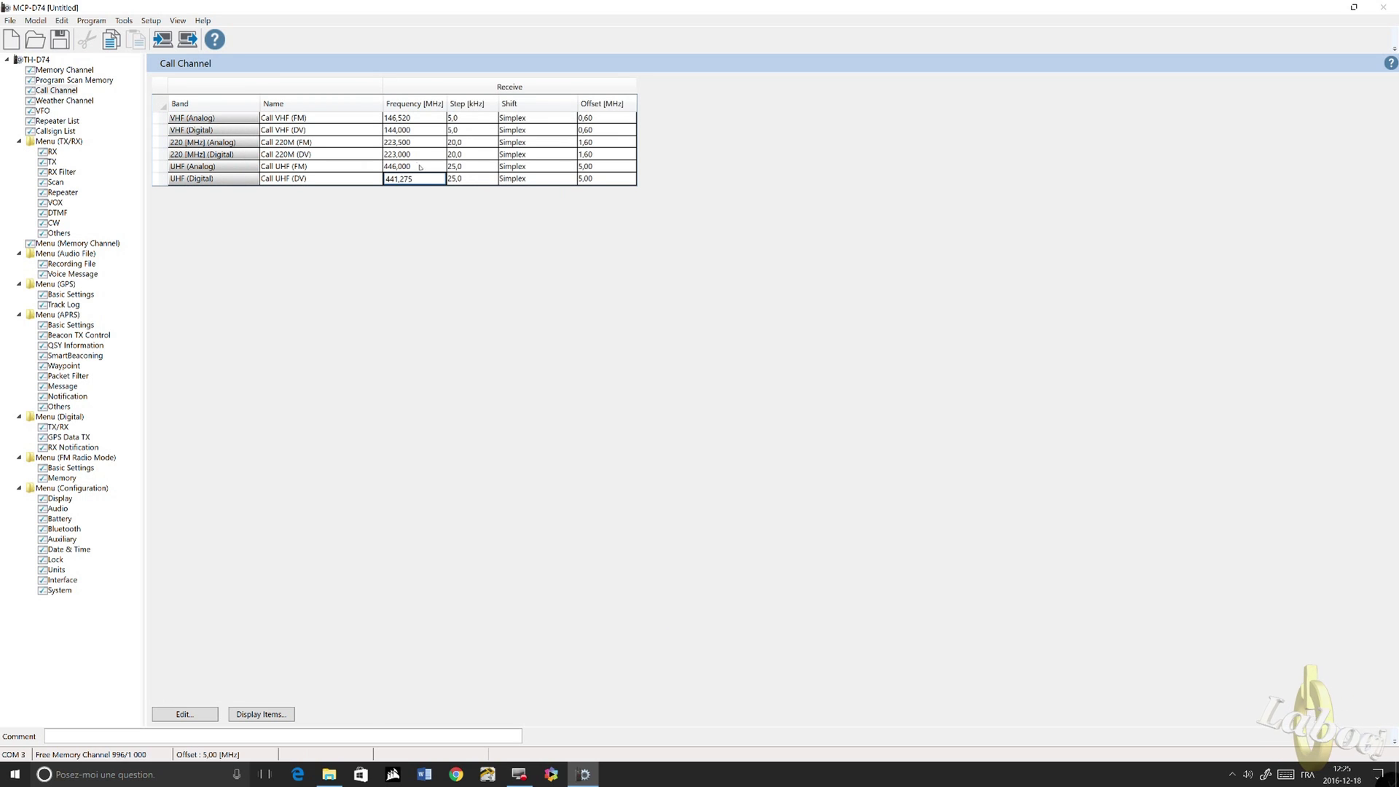
pyautogui.click(426, 169)
pyautogui.write('44')
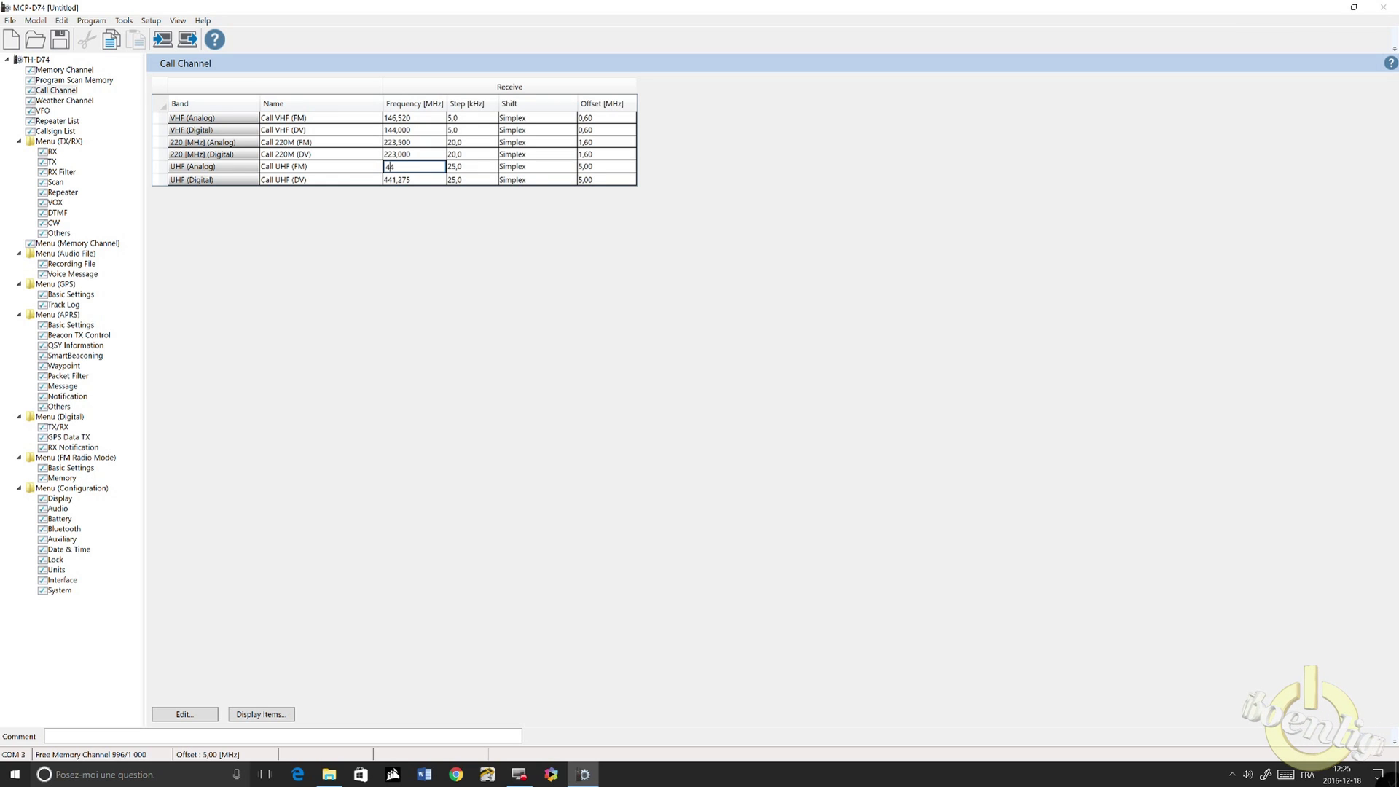
pyautogui.write('6,200')
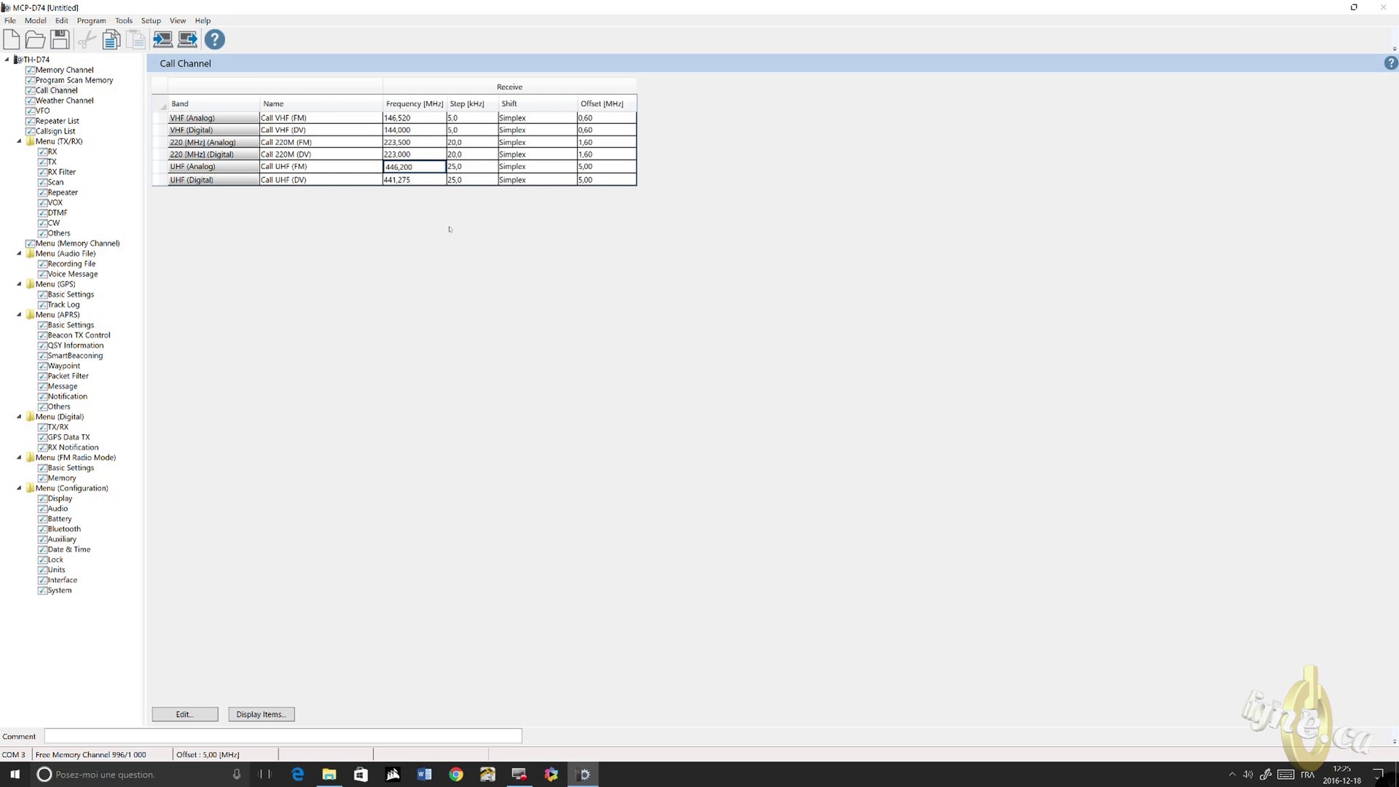
pyautogui.press('Return')
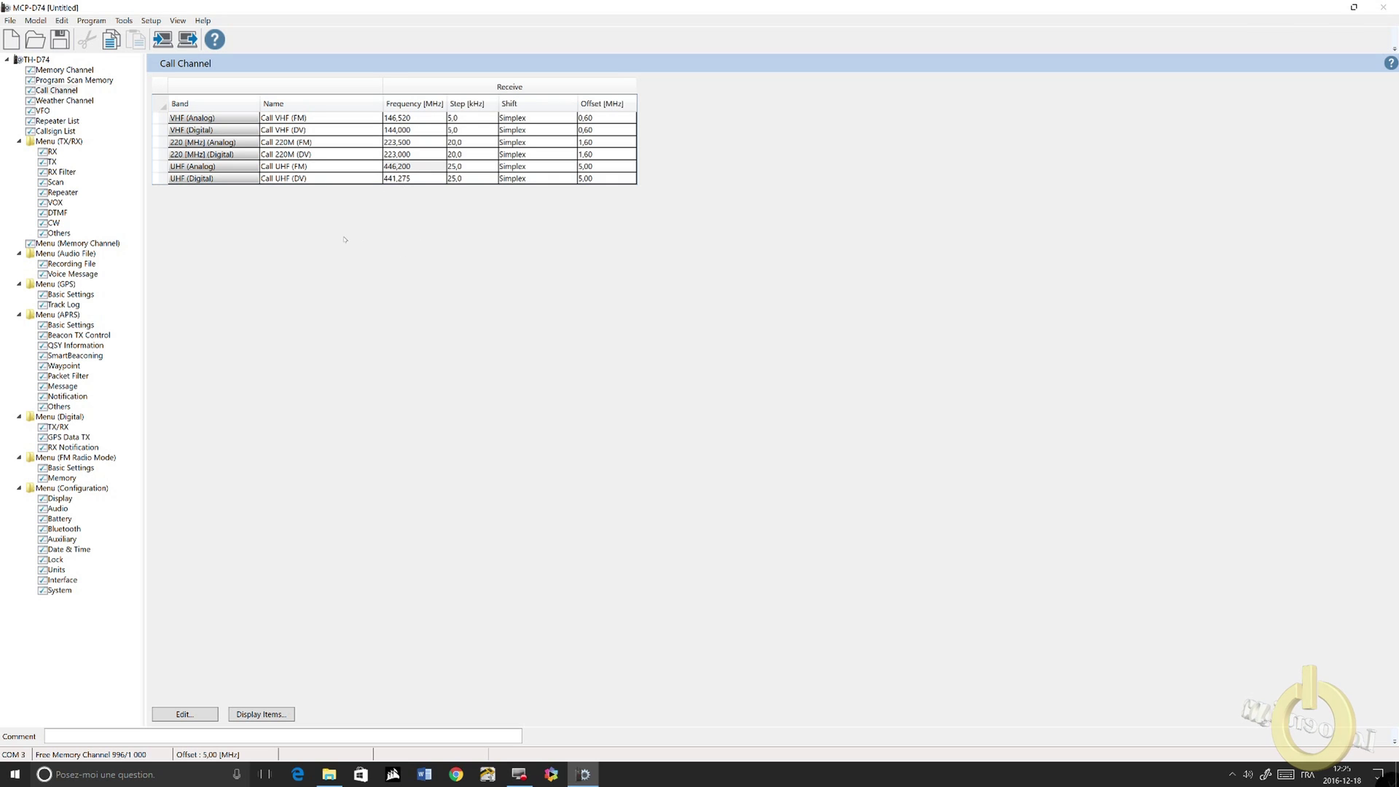
# Import the repeater list from D74_20161128_E.tsv for the TH-D74A (K-type/U.S.A. and Canada), overwriting the current list
pyautogui.click(61, 102)
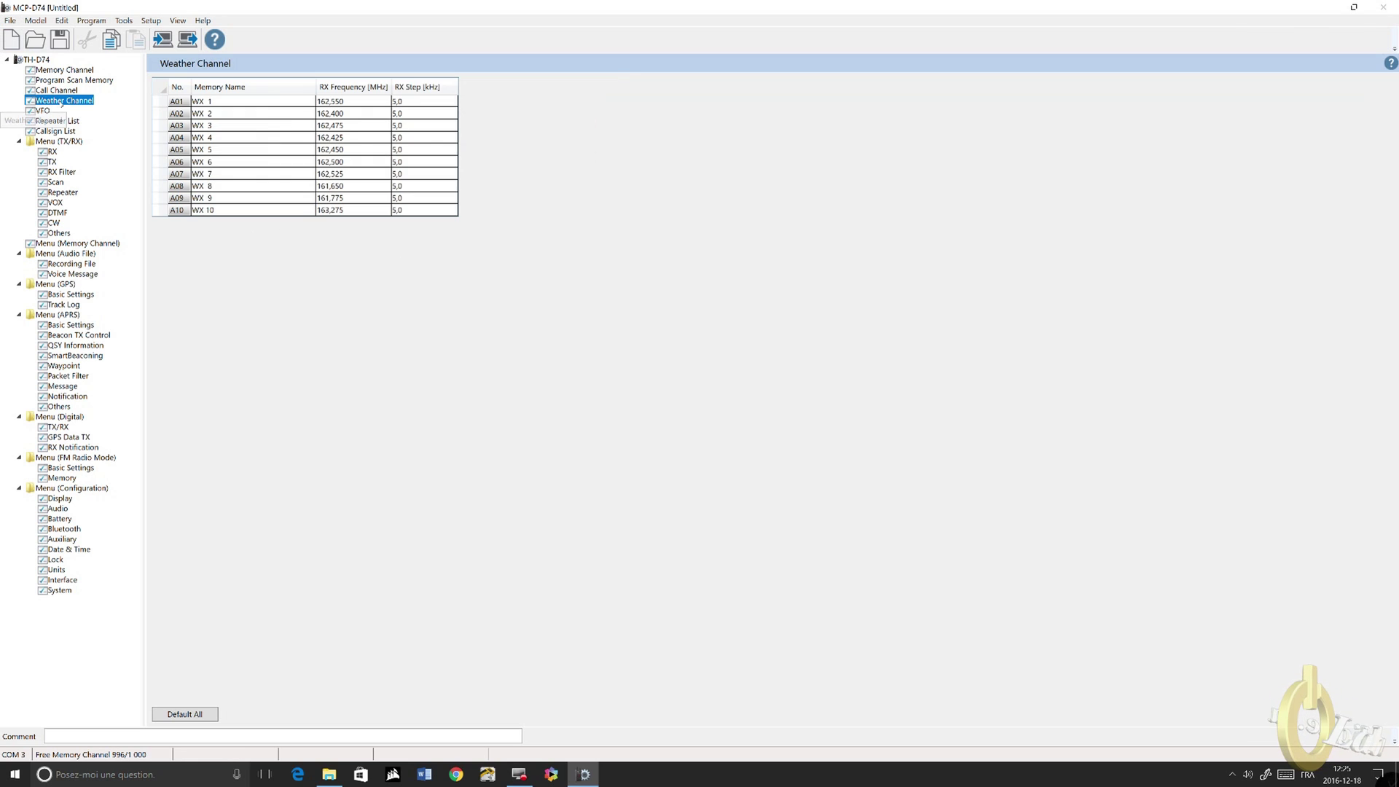
pyautogui.click(44, 112)
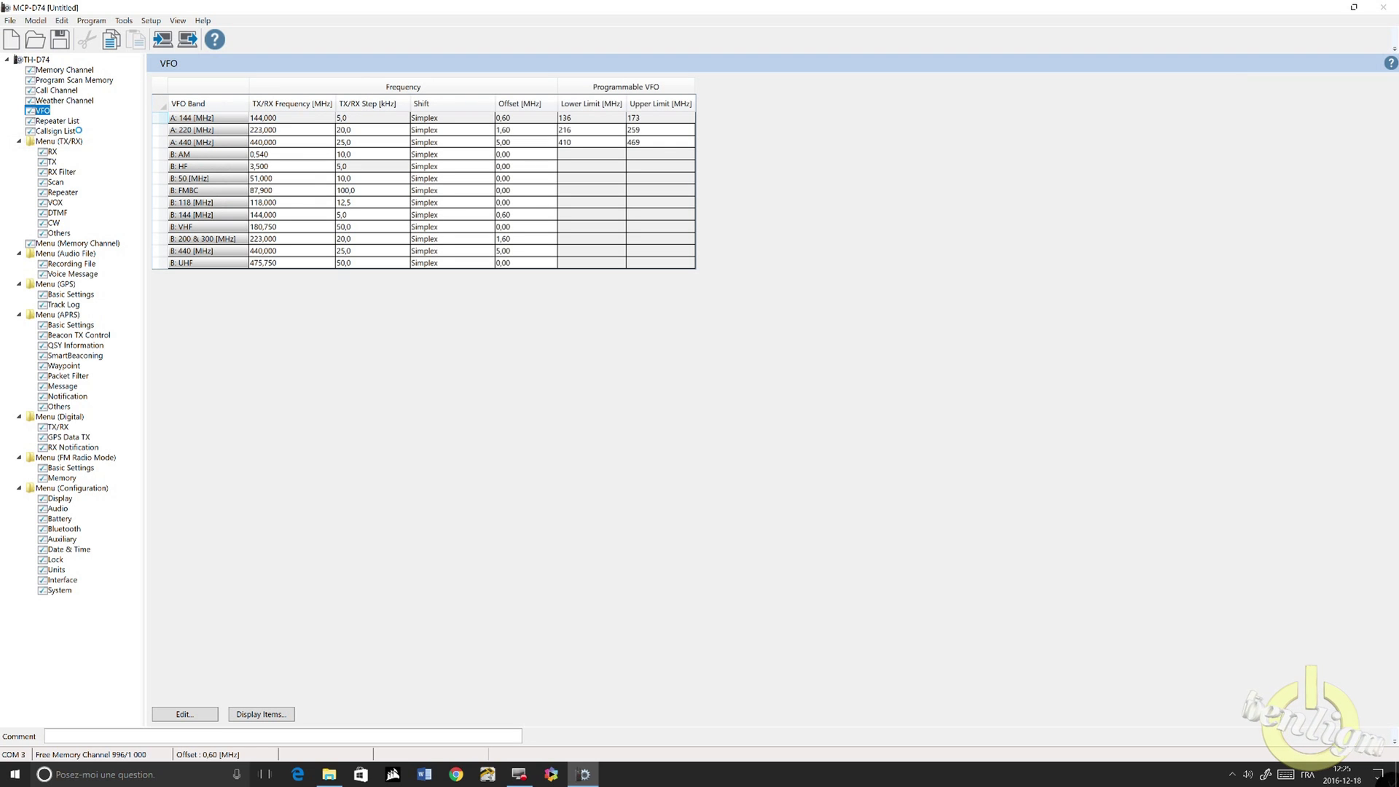
pyautogui.click(67, 121)
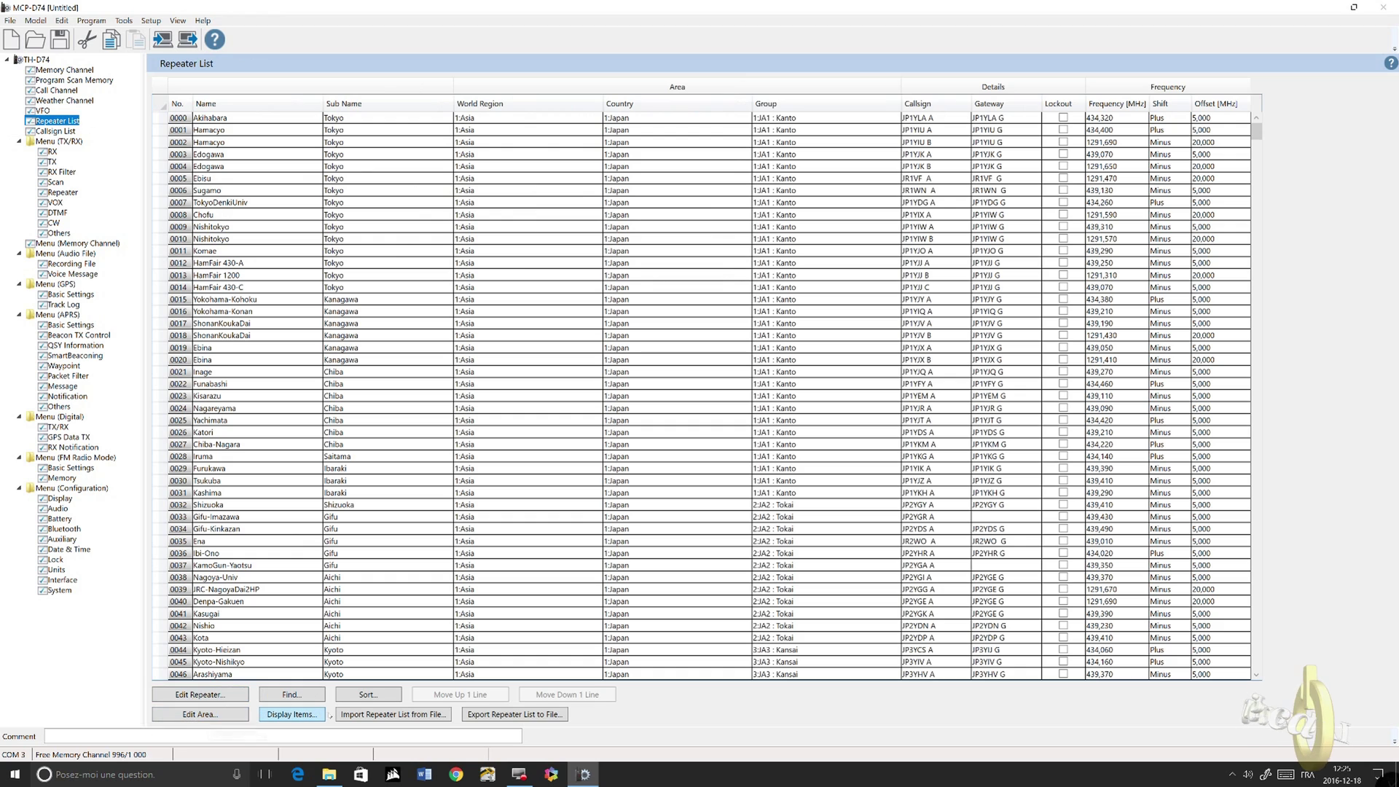
pyautogui.click(388, 715)
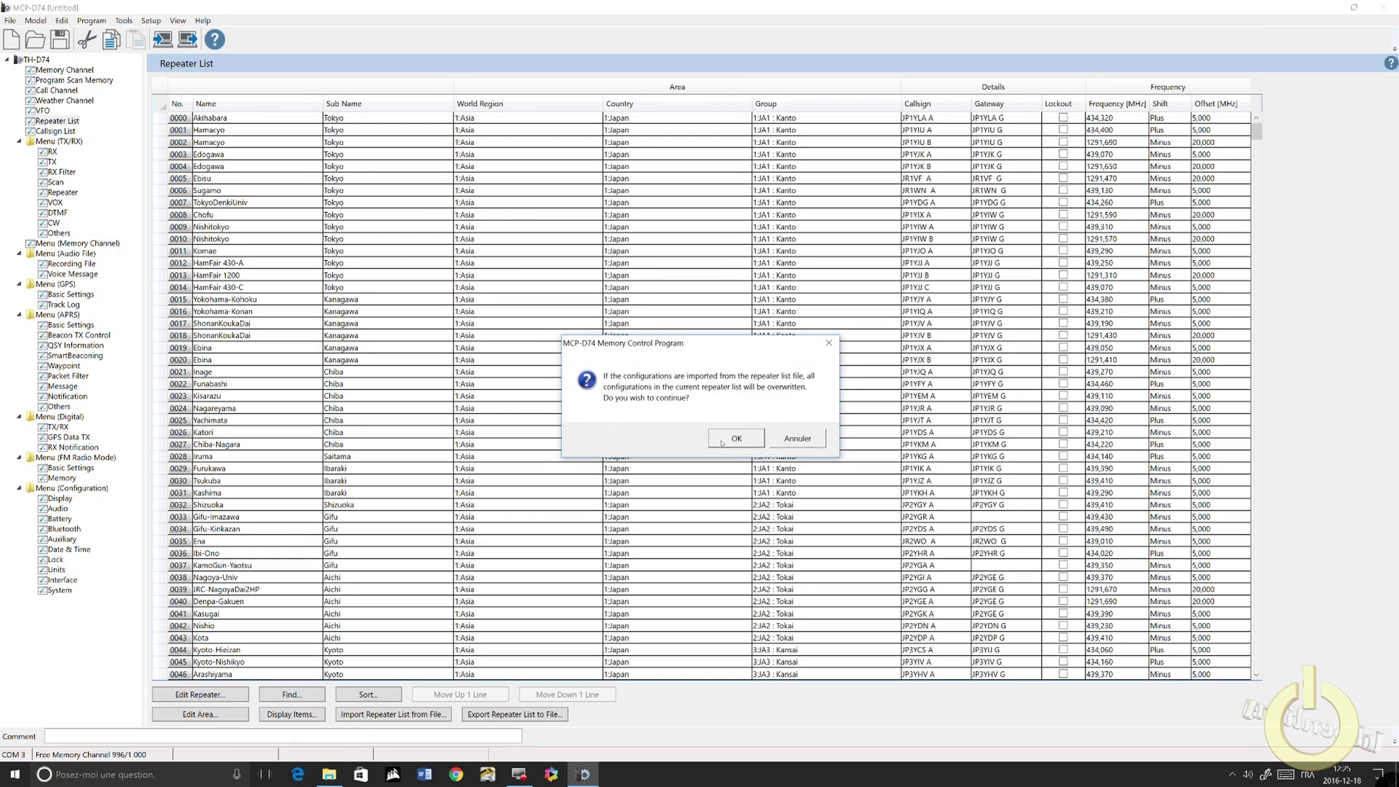
pyautogui.click(737, 438)
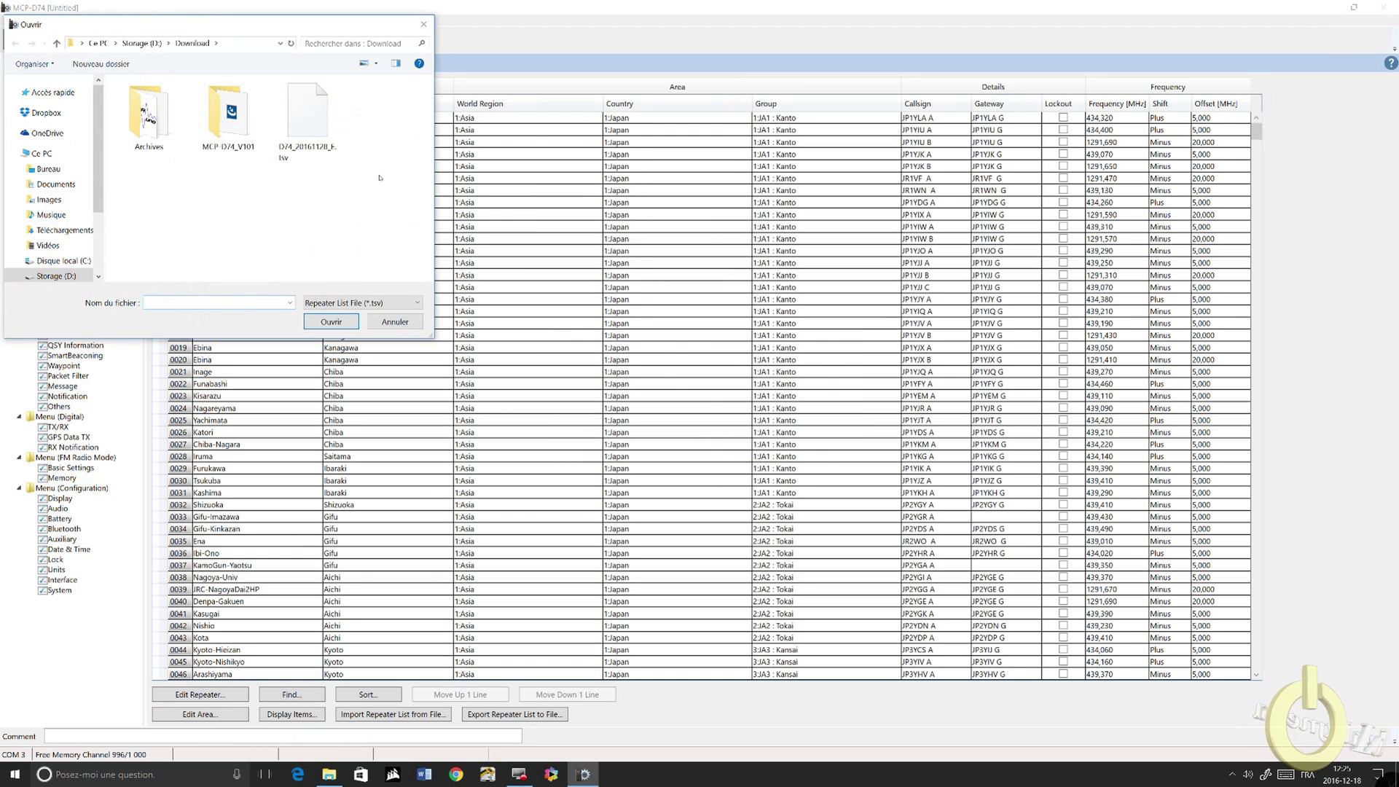
pyautogui.click(291, 143)
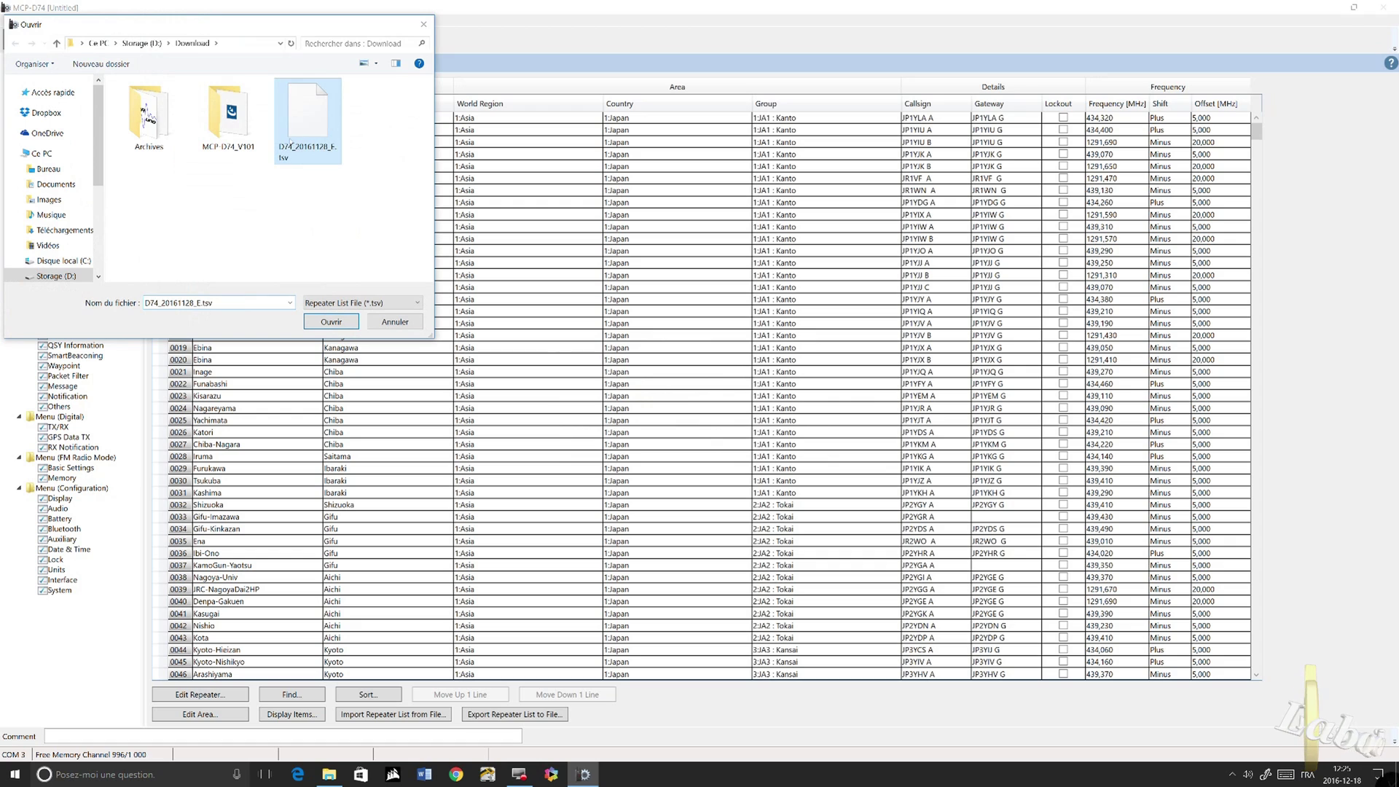
pyautogui.click(331, 322)
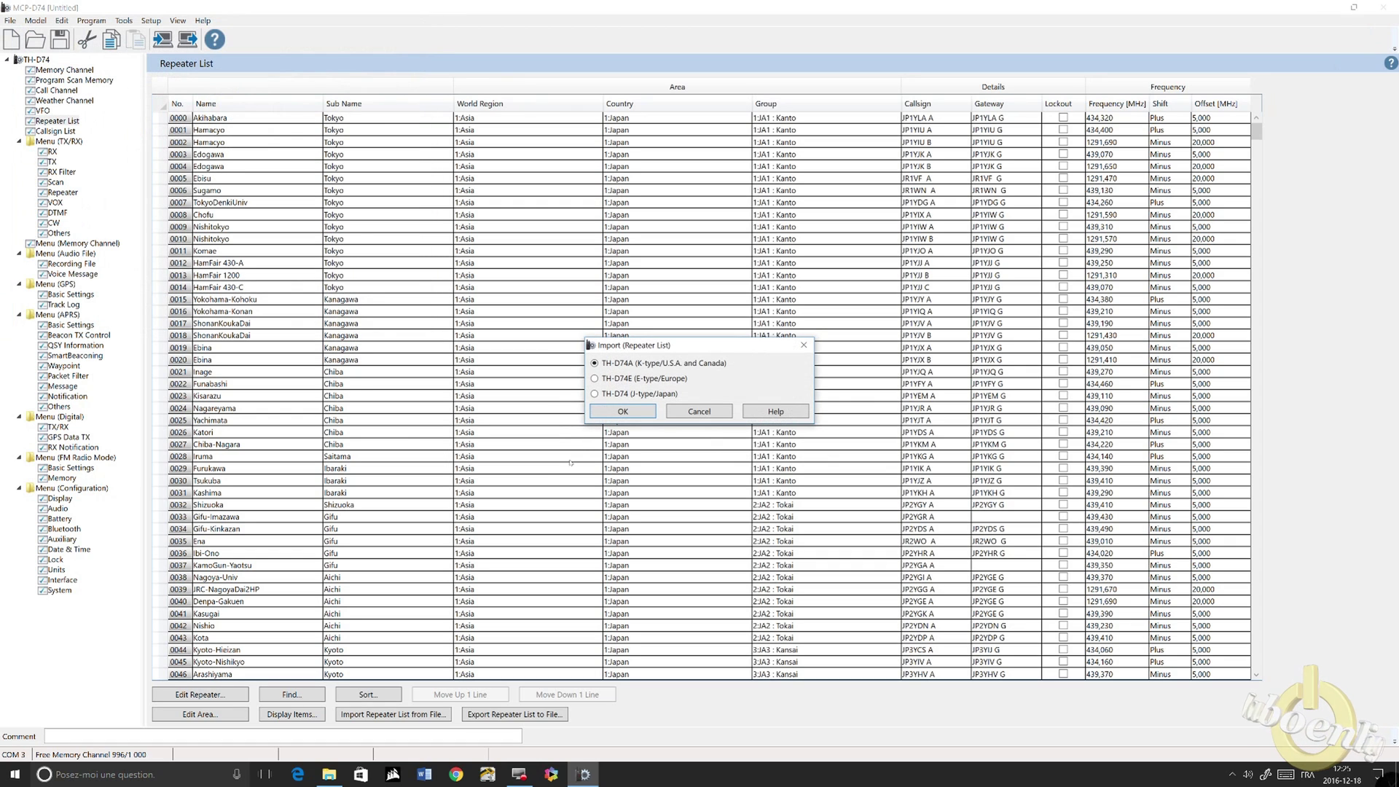
pyautogui.click(634, 413)
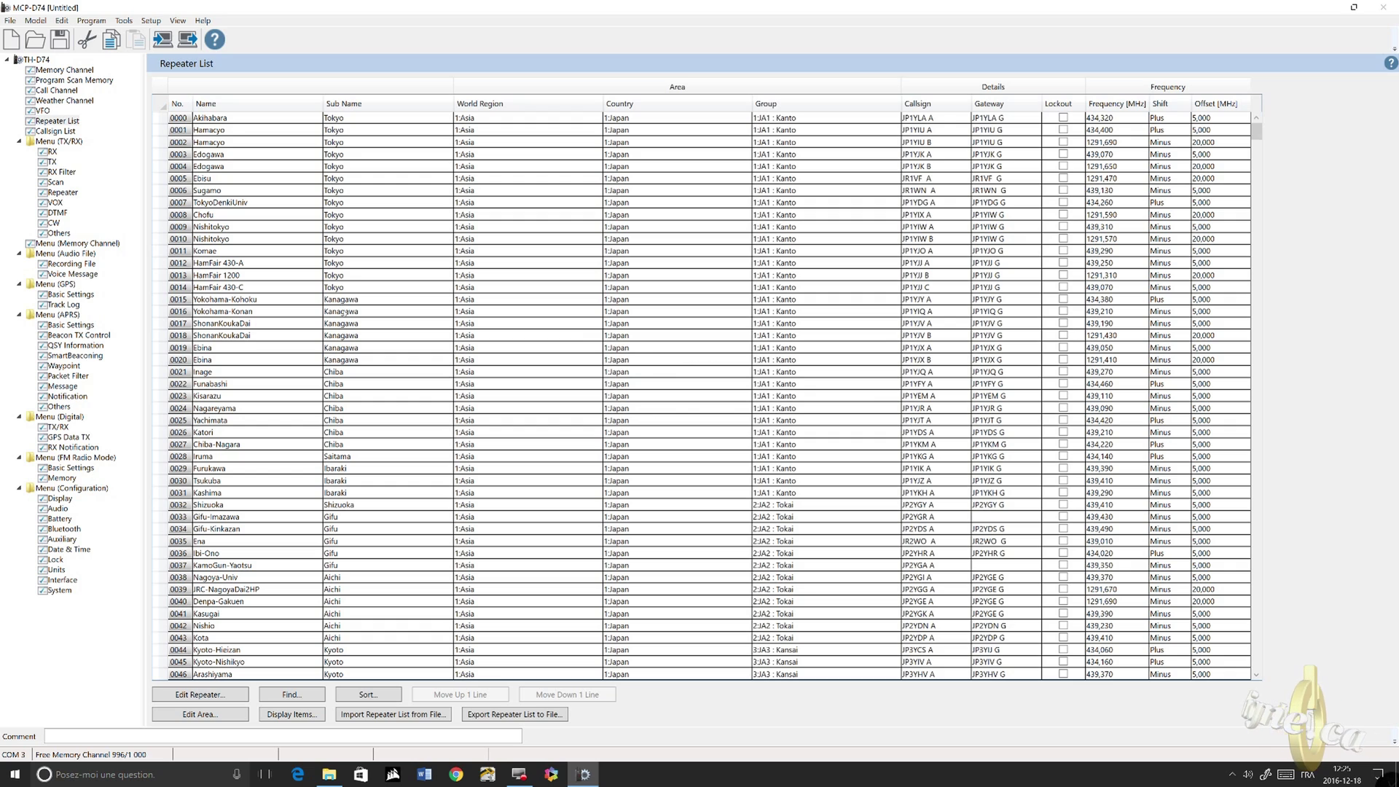
# Fill entry 001 of the callsign list with the first contact's callsign and first name
pyautogui.click(69, 131)
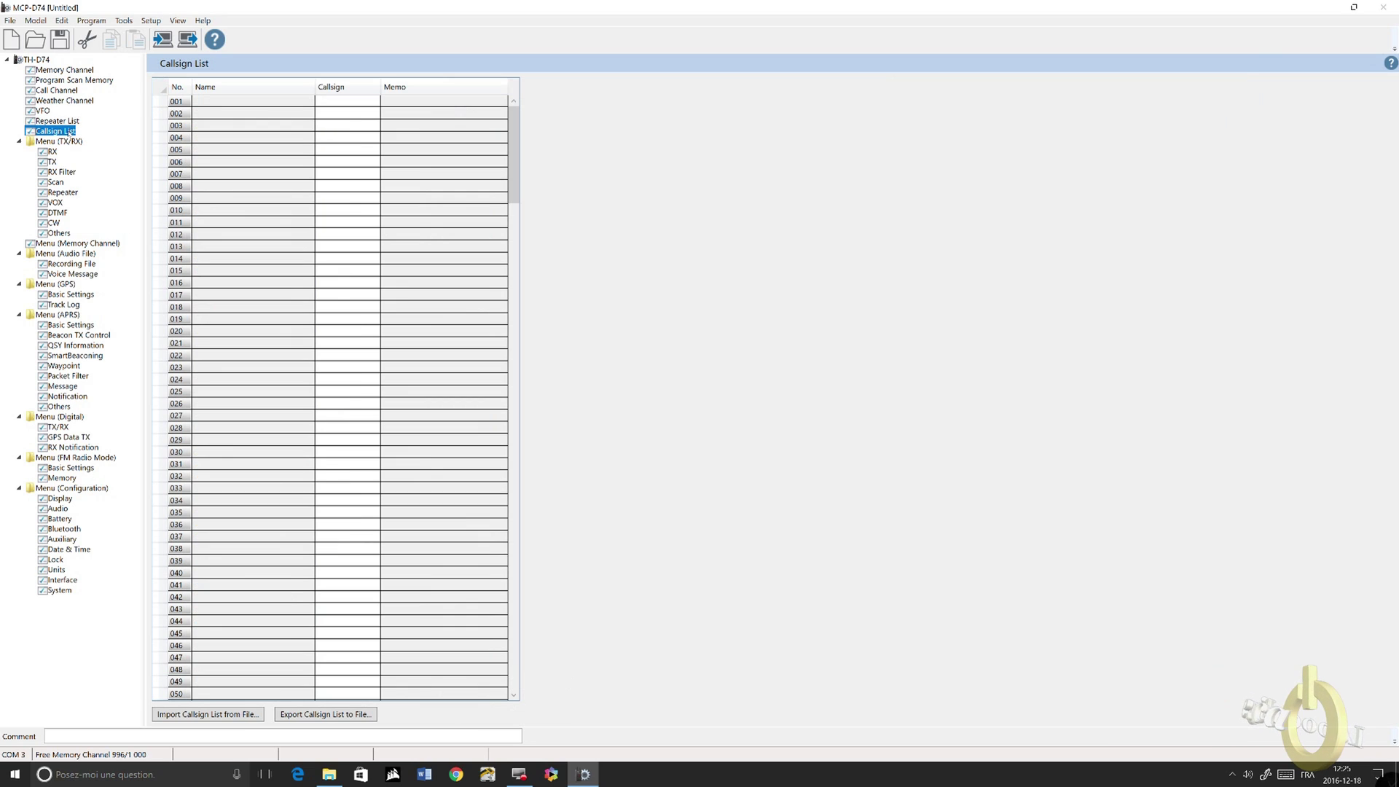
pyautogui.click(358, 104)
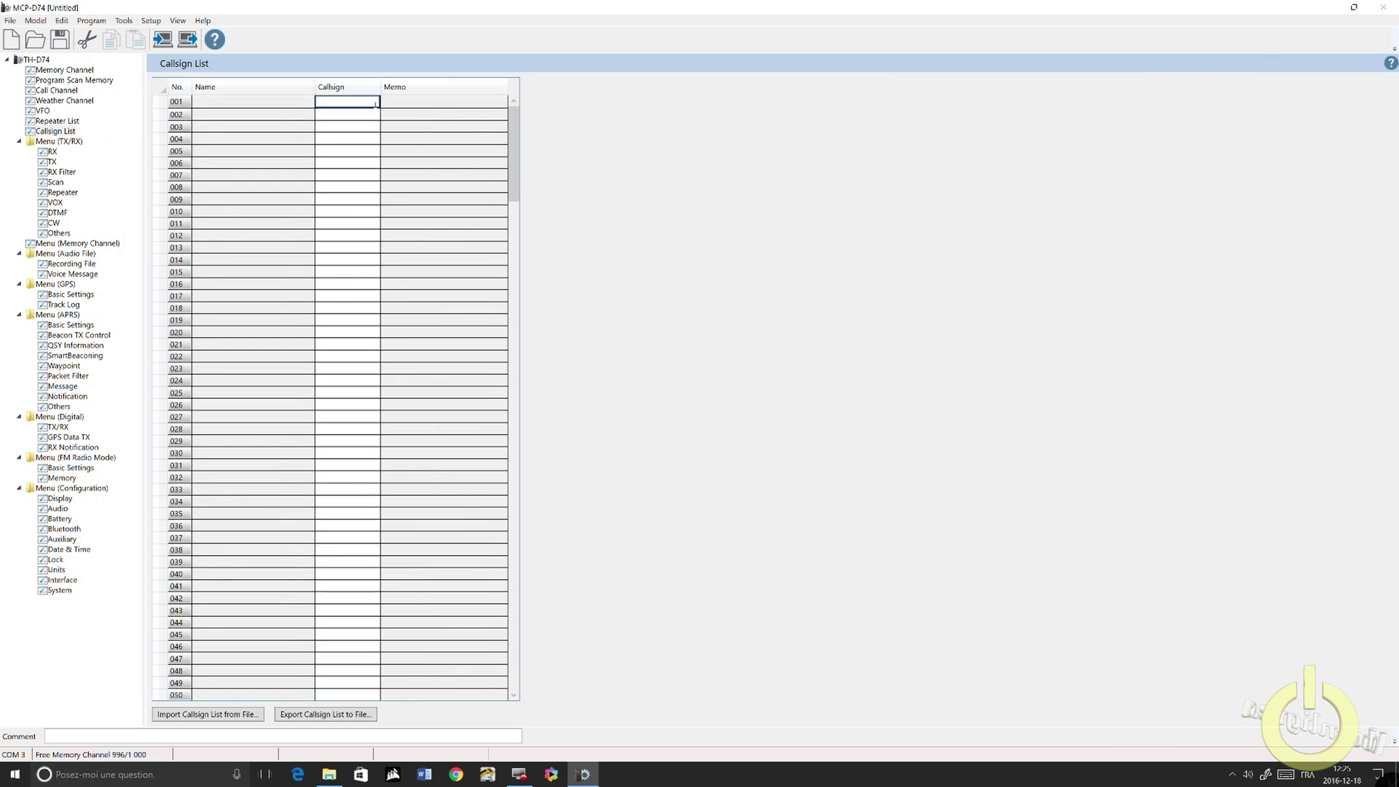
pyautogui.write('VA2SPB')
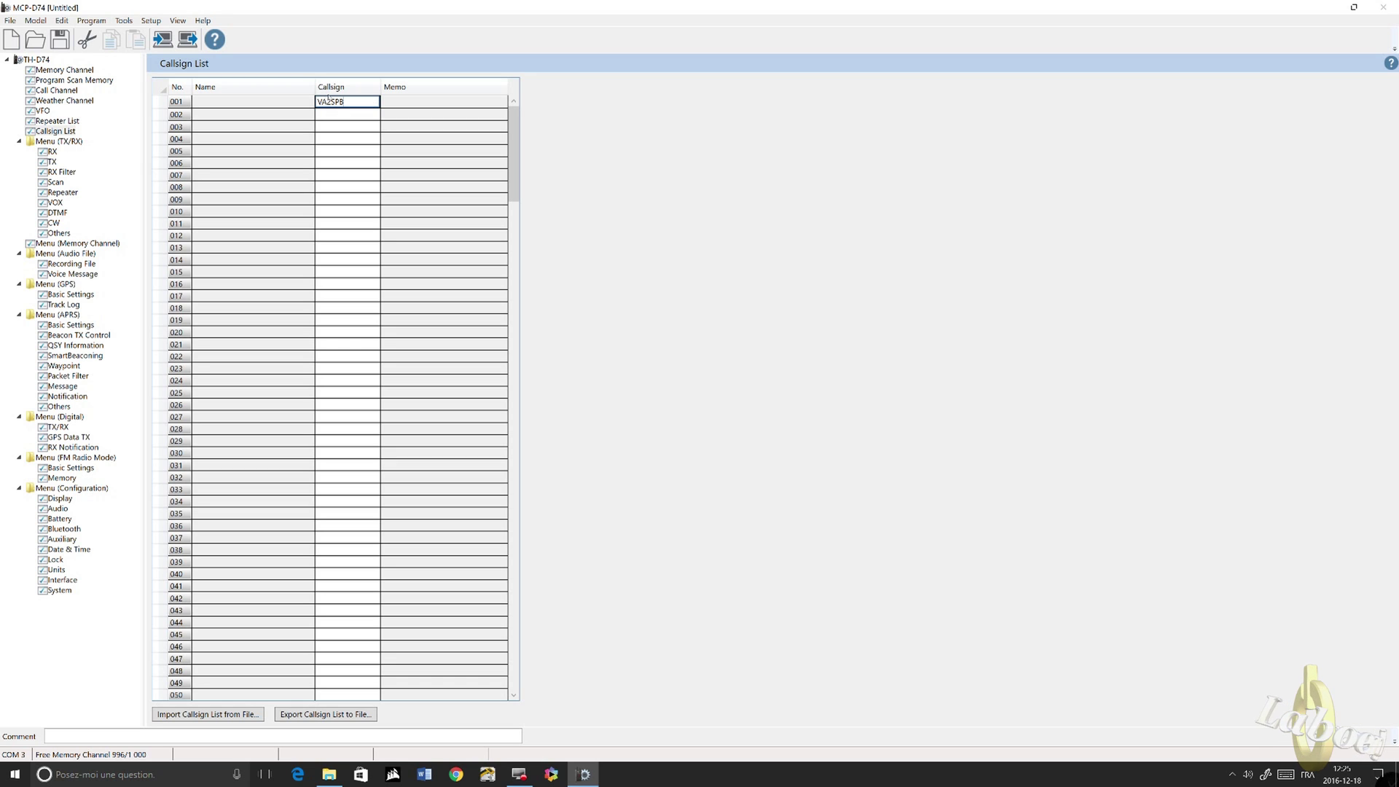
pyautogui.click(302, 106)
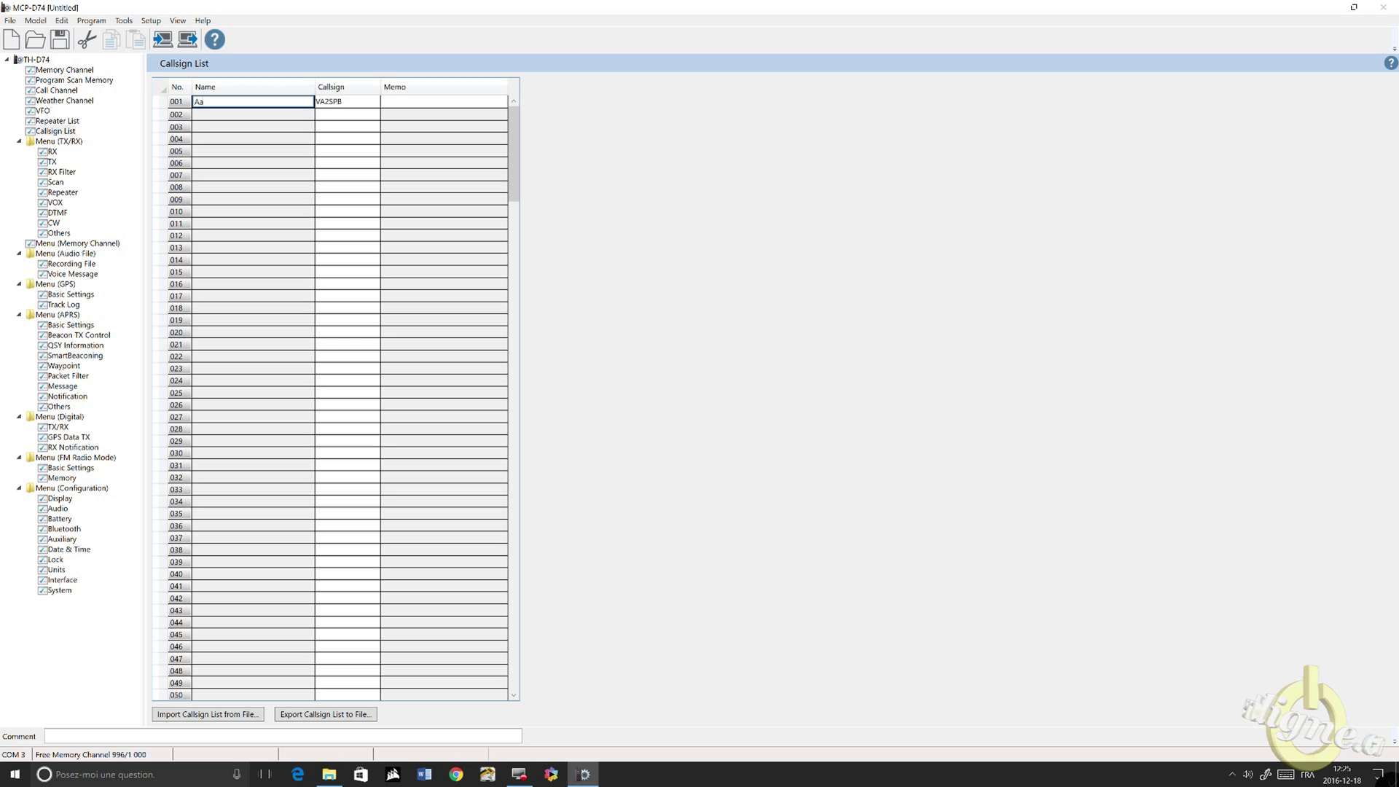
pyautogui.write('Alain')
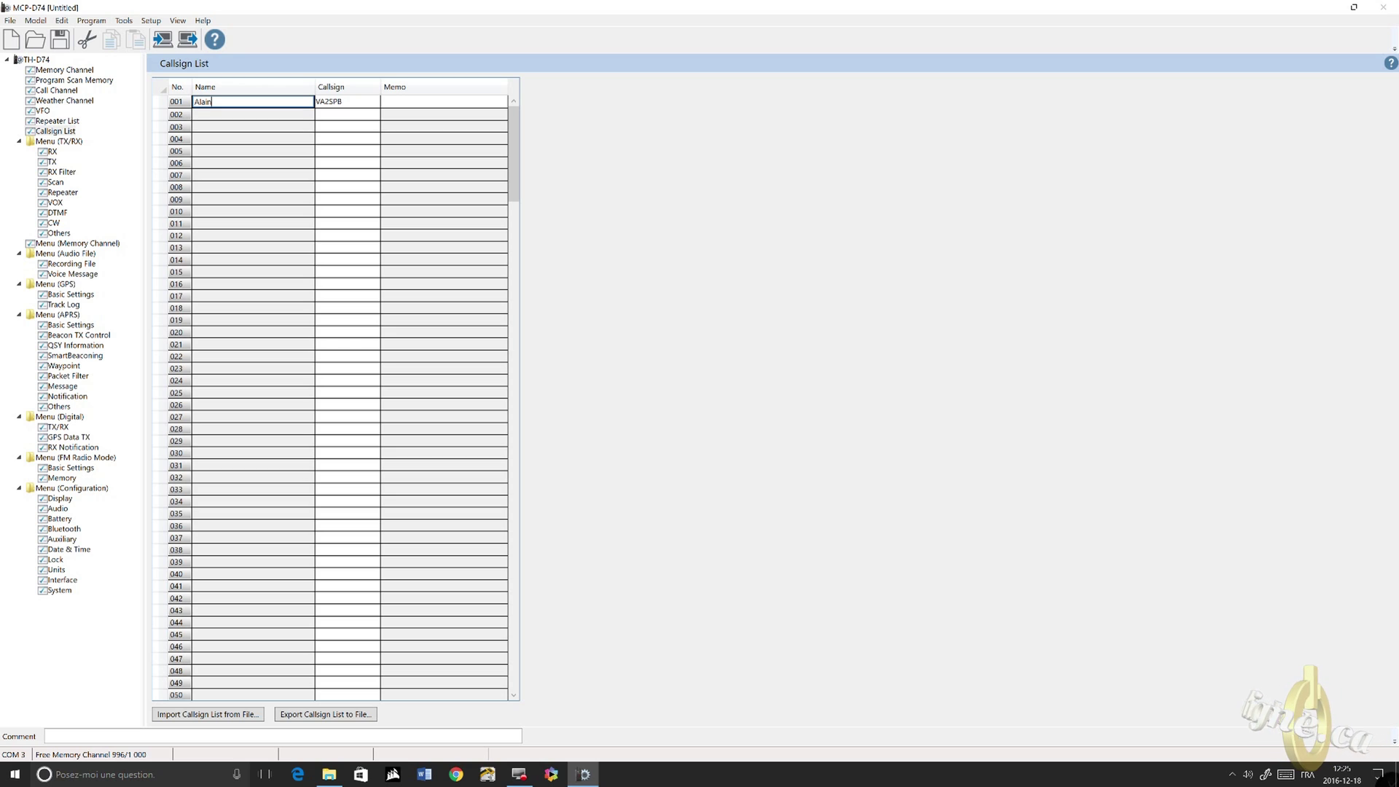
# Fill entry 002 of the callsign list with the second contact's callsign and first name
pyautogui.click(352, 116)
pyautogui.write('VA2PX')
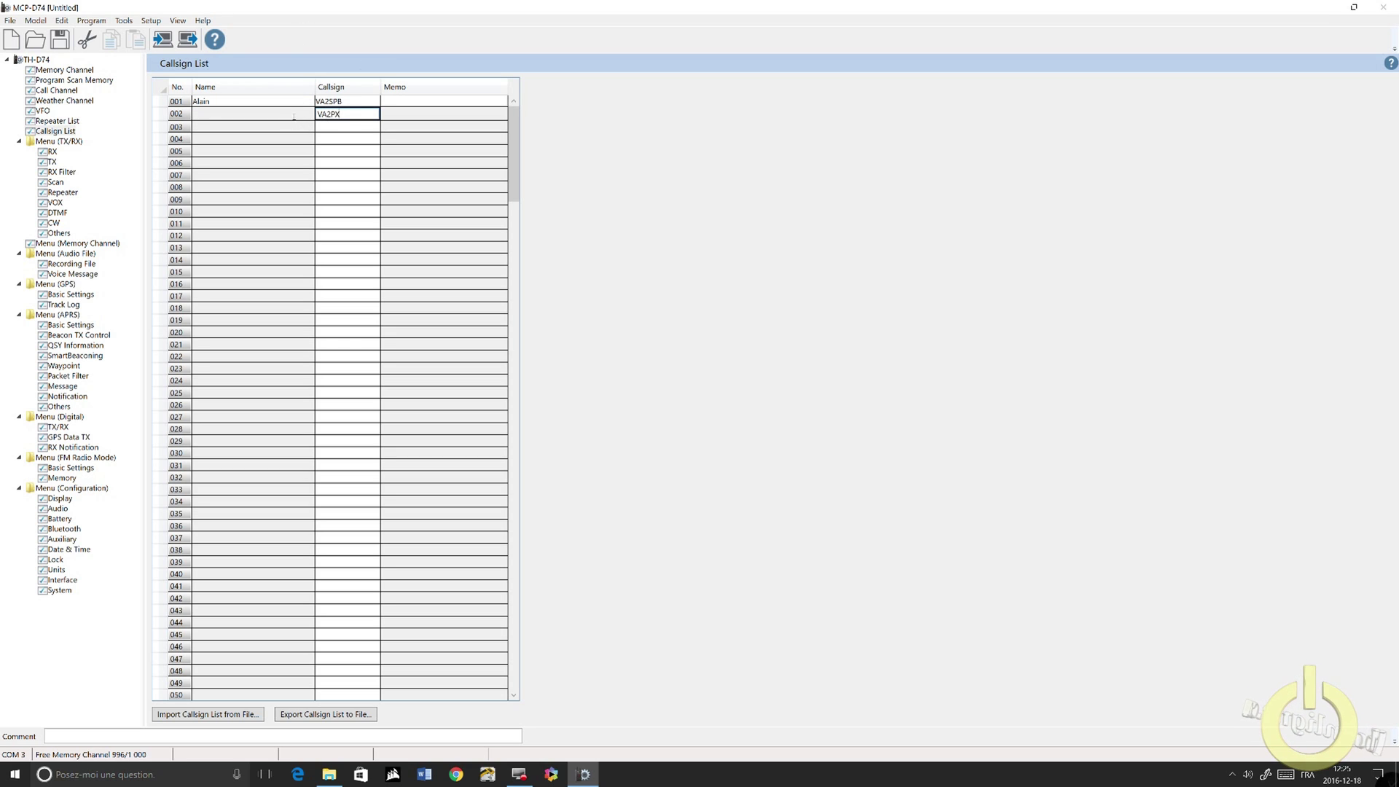
pyautogui.click(292, 114)
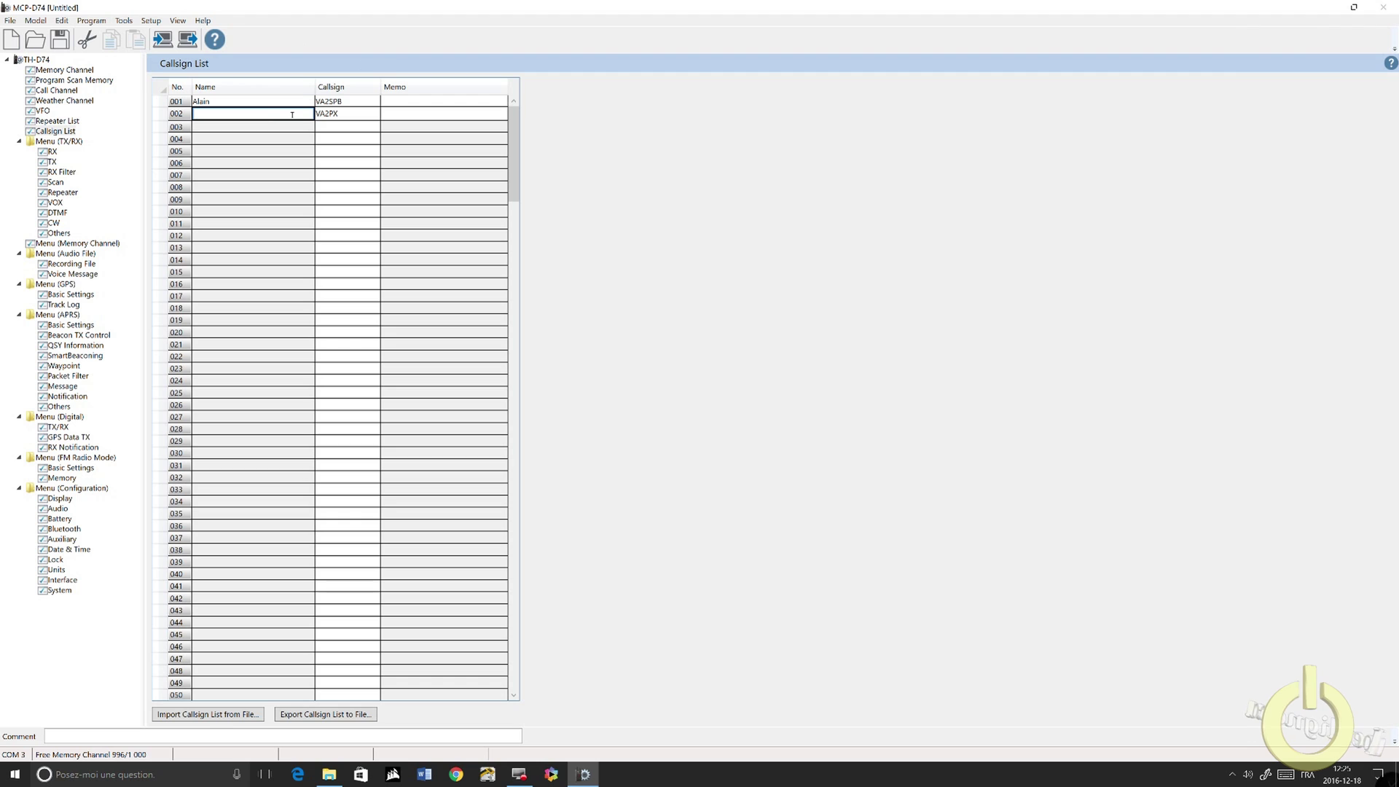
pyautogui.write('Martin')
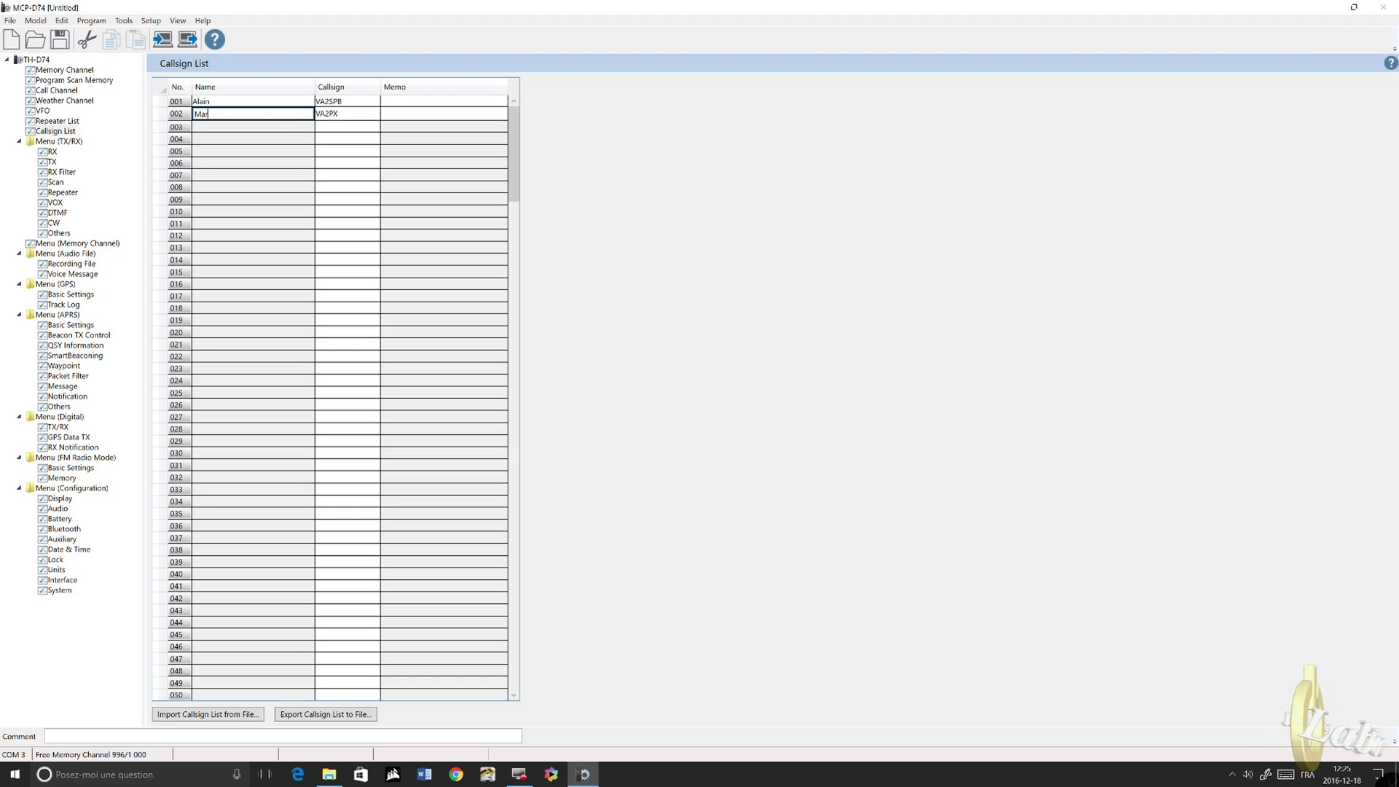
pyautogui.click(377, 130)
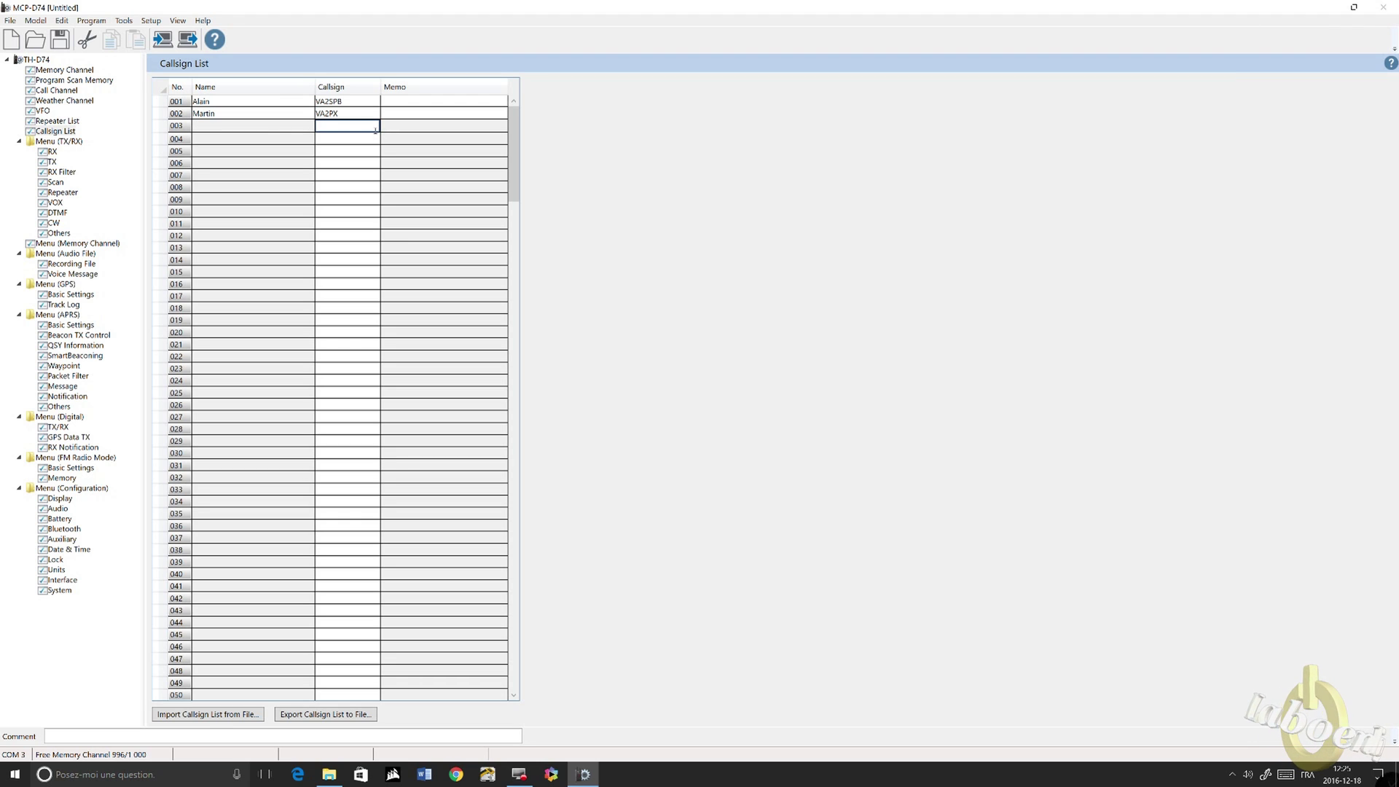
# Fill entry 003 of the callsign list with the third contact's callsign and first name
pyautogui.write('VA2')
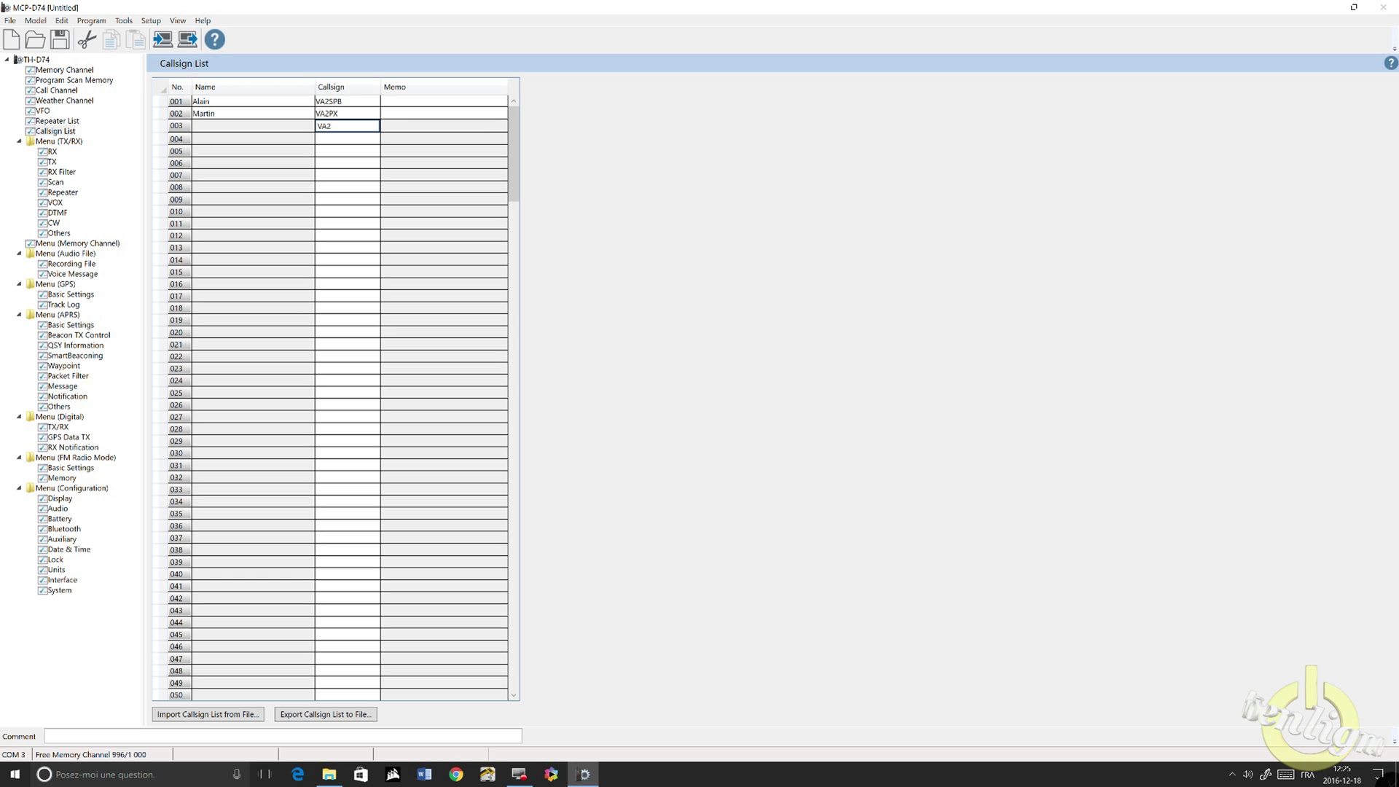
pyautogui.write('E2NBZ')
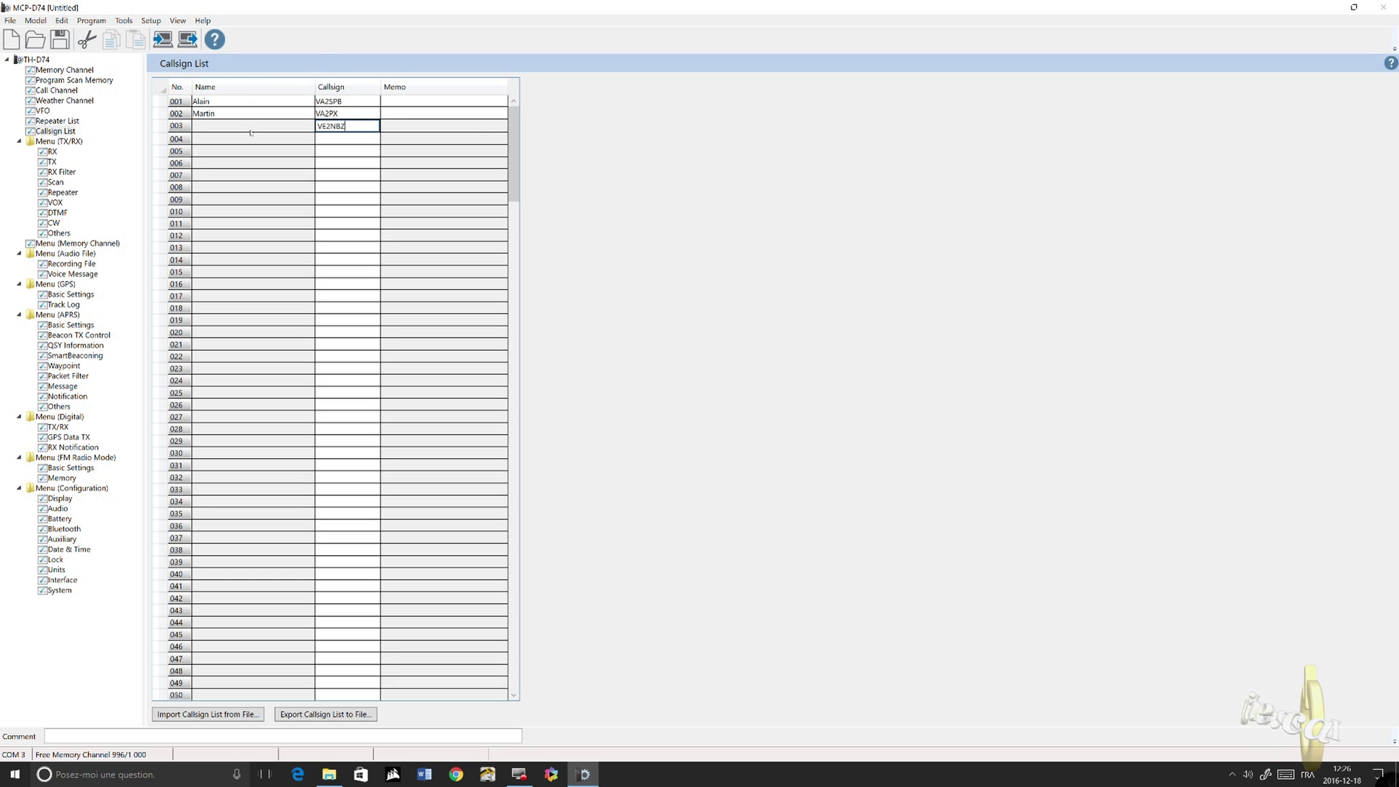
pyautogui.click(251, 131)
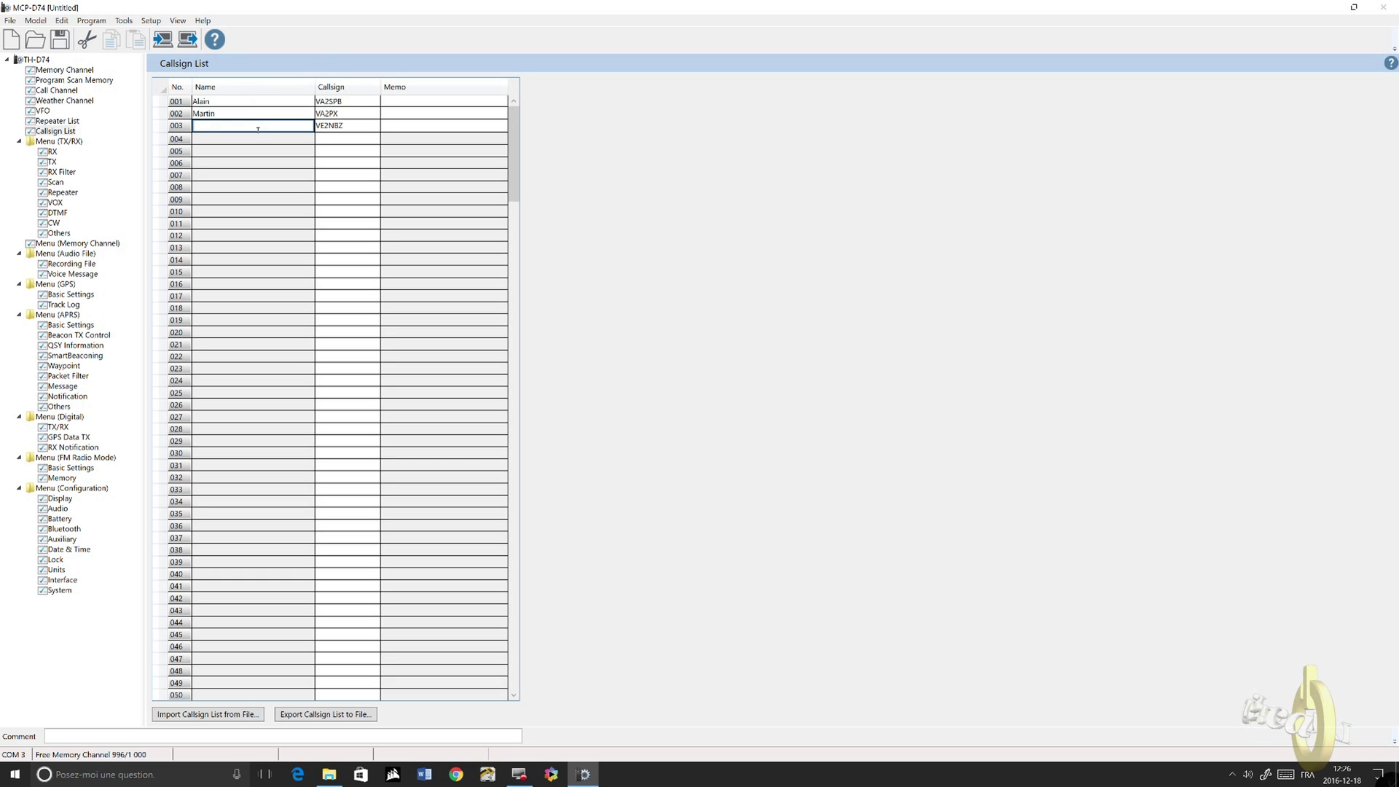
pyautogui.write('Eric')
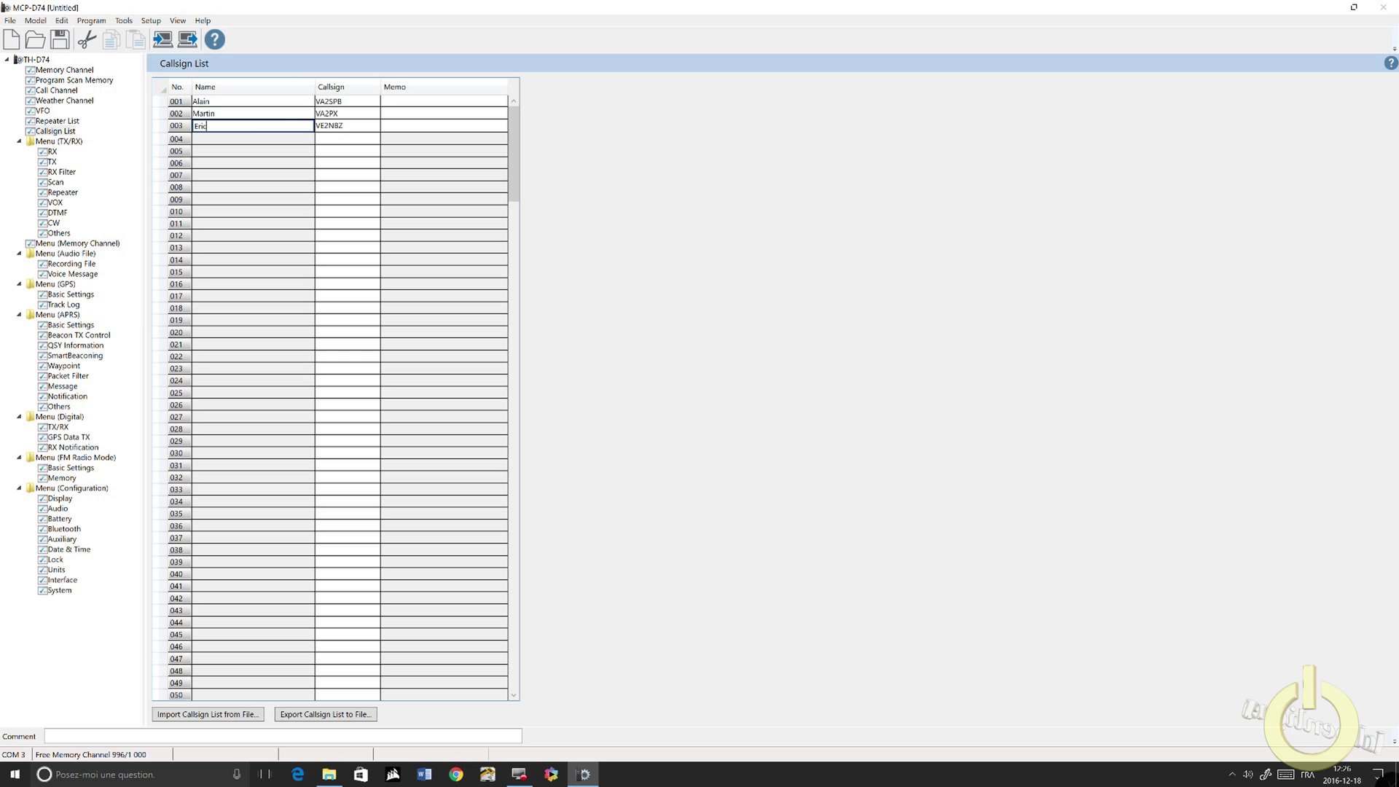
# Fill entry 004 of the callsign list with the fourth contact's callsign and first name
pyautogui.click(342, 138)
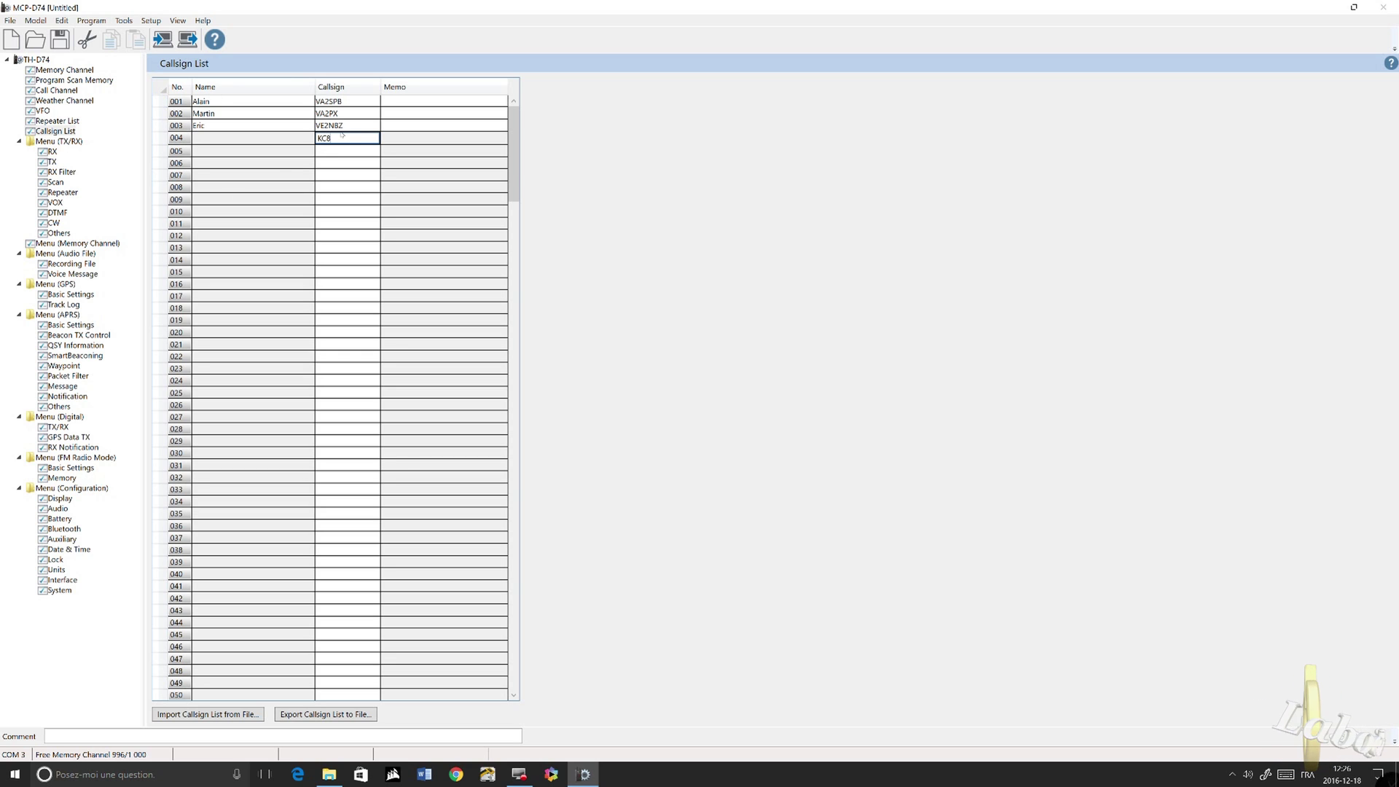
pyautogui.write('KC8YQL')
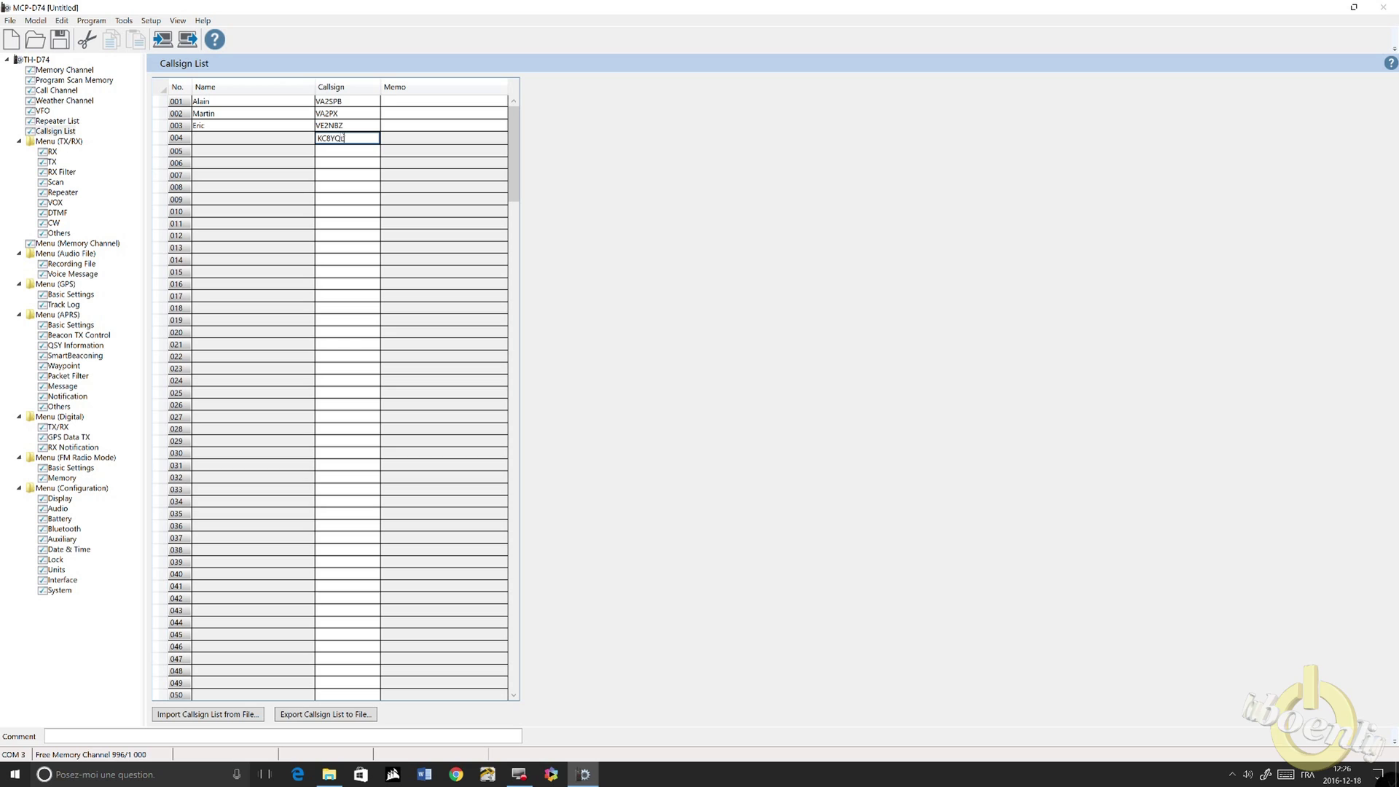
pyautogui.click(257, 139)
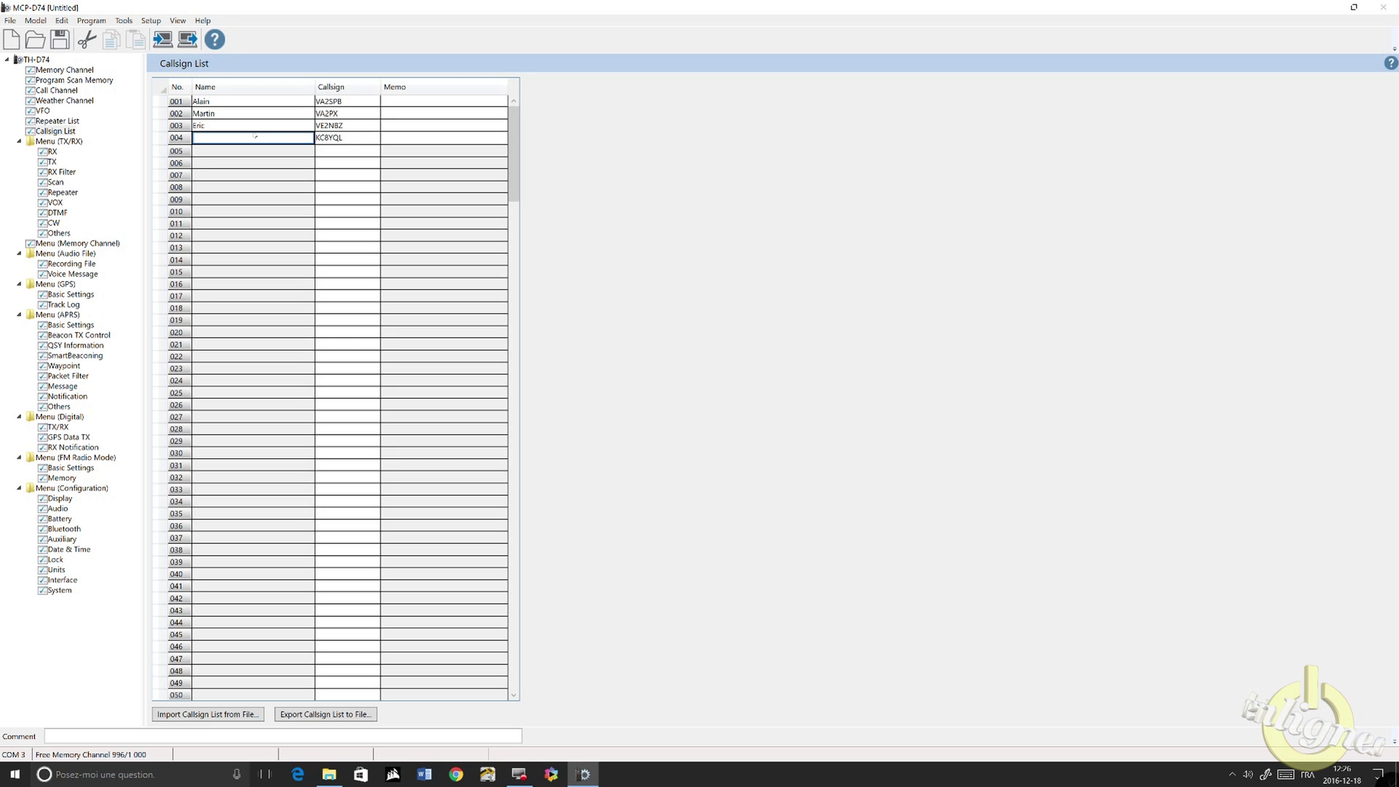
pyautogui.write('Bill')
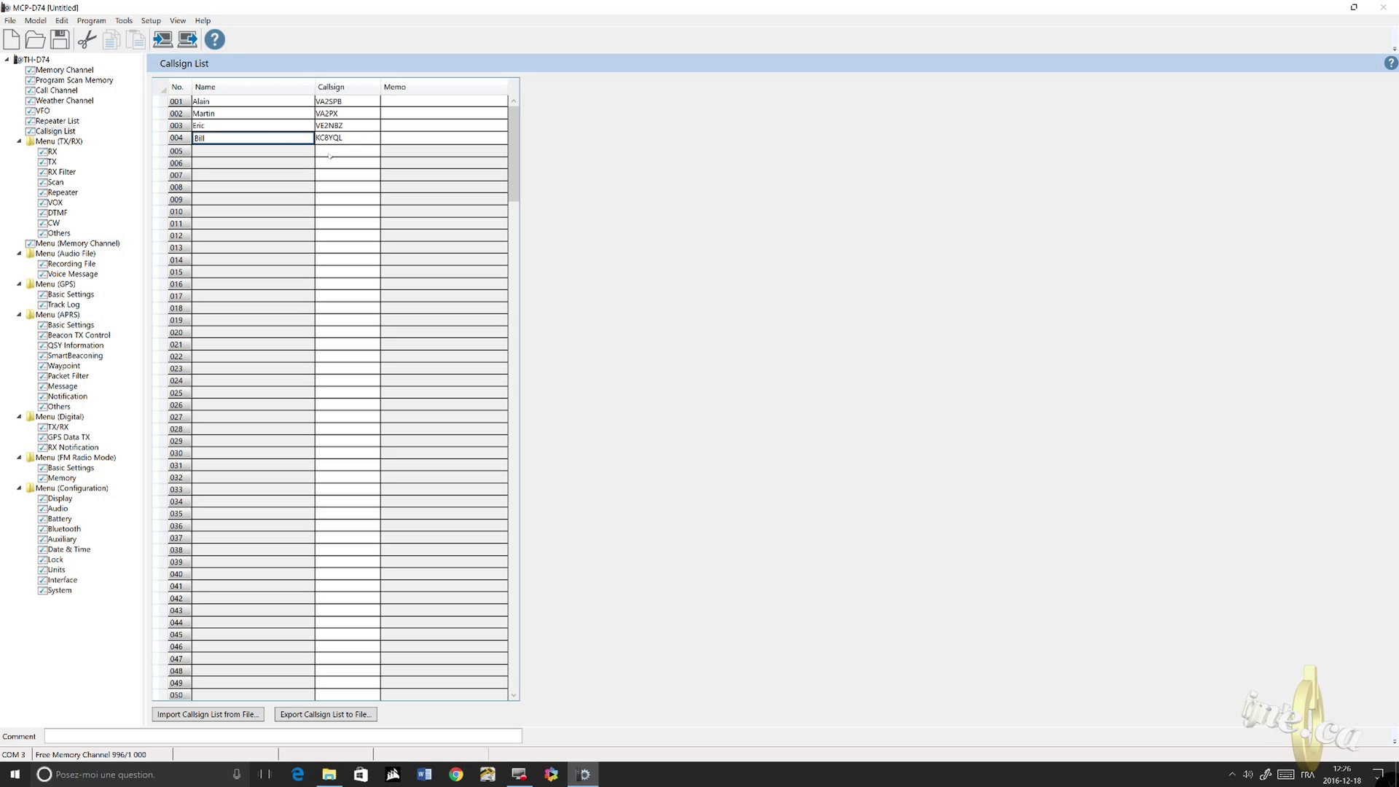
# Fill entry 005 of the callsign list with the fifth contact's callsign and first name
pyautogui.click(331, 146)
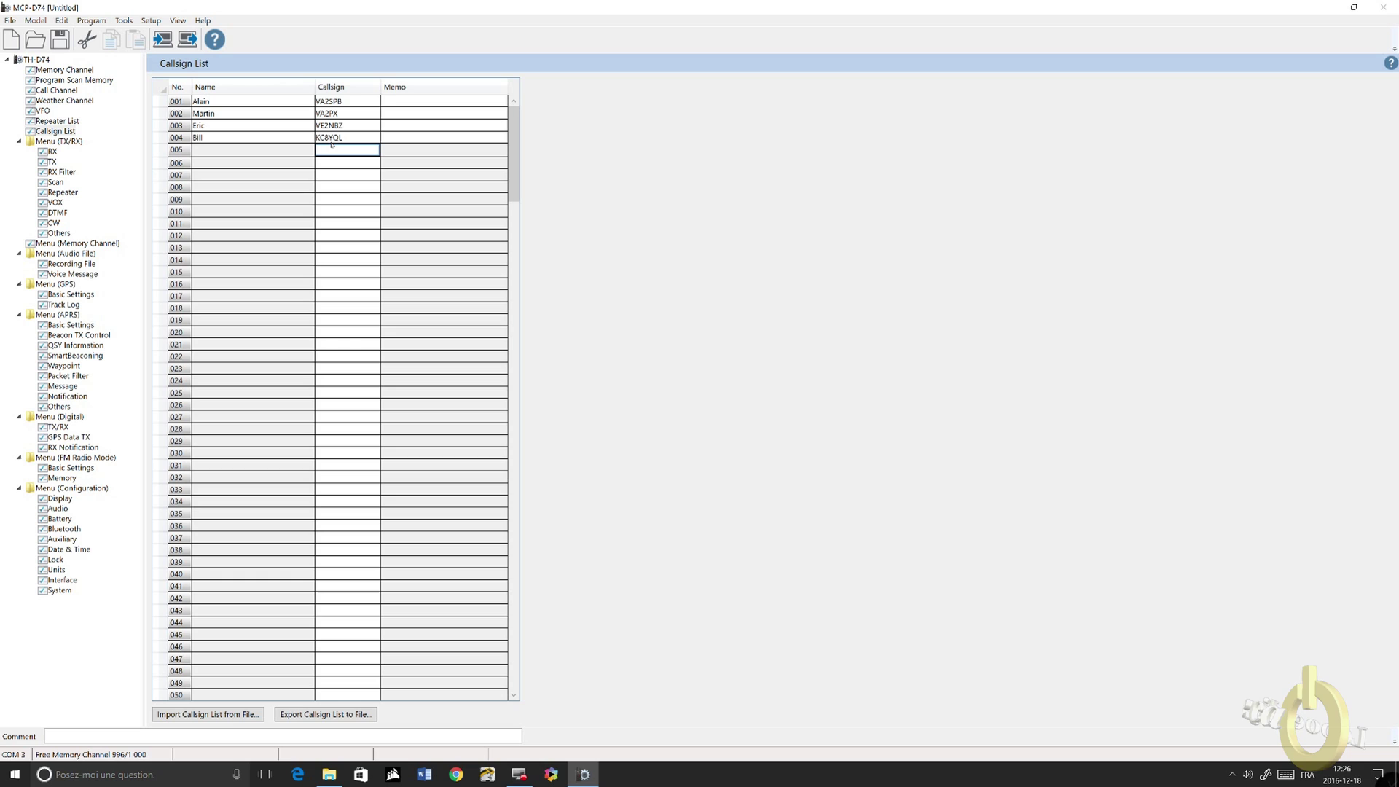
pyautogui.write('VA2ZZ')
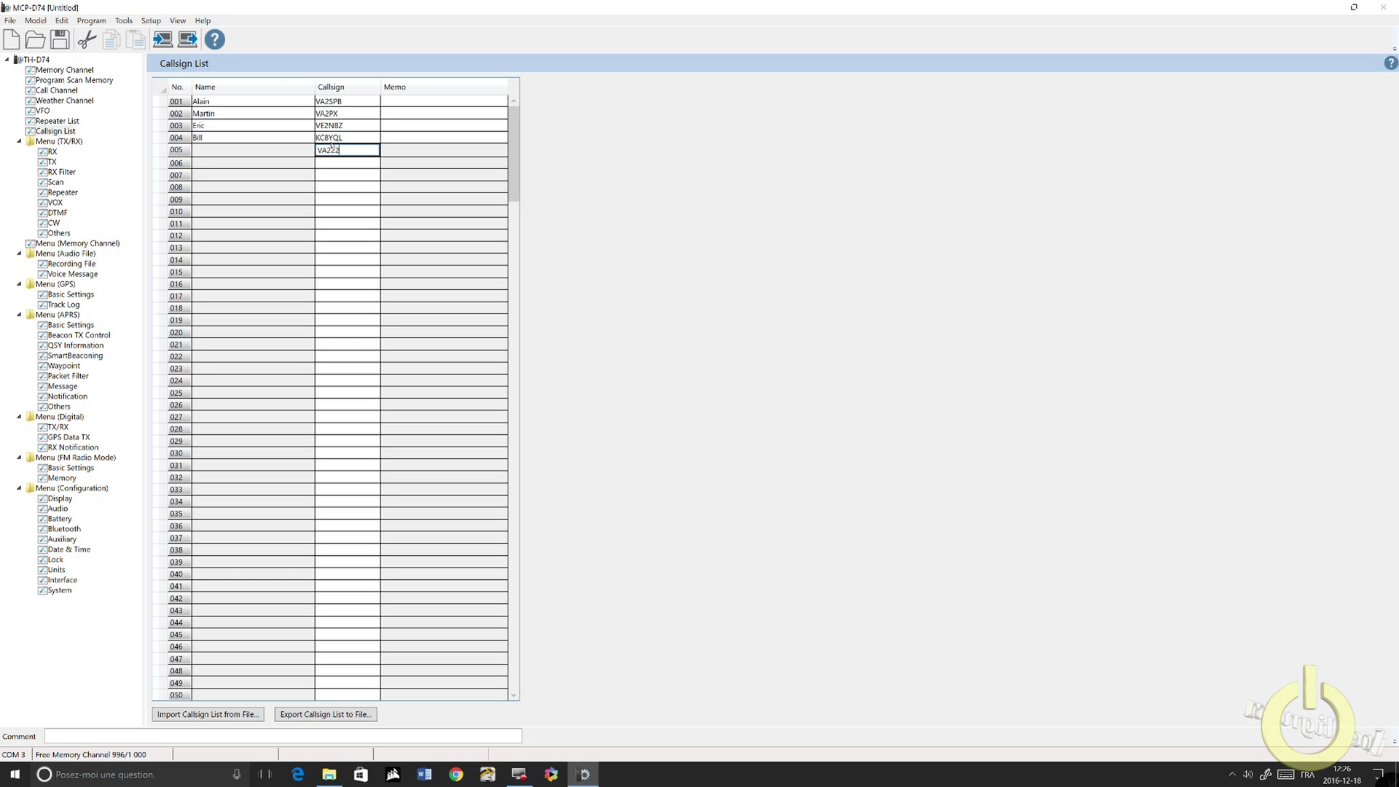
pyautogui.press('BackSpace')
pyautogui.write('SS')
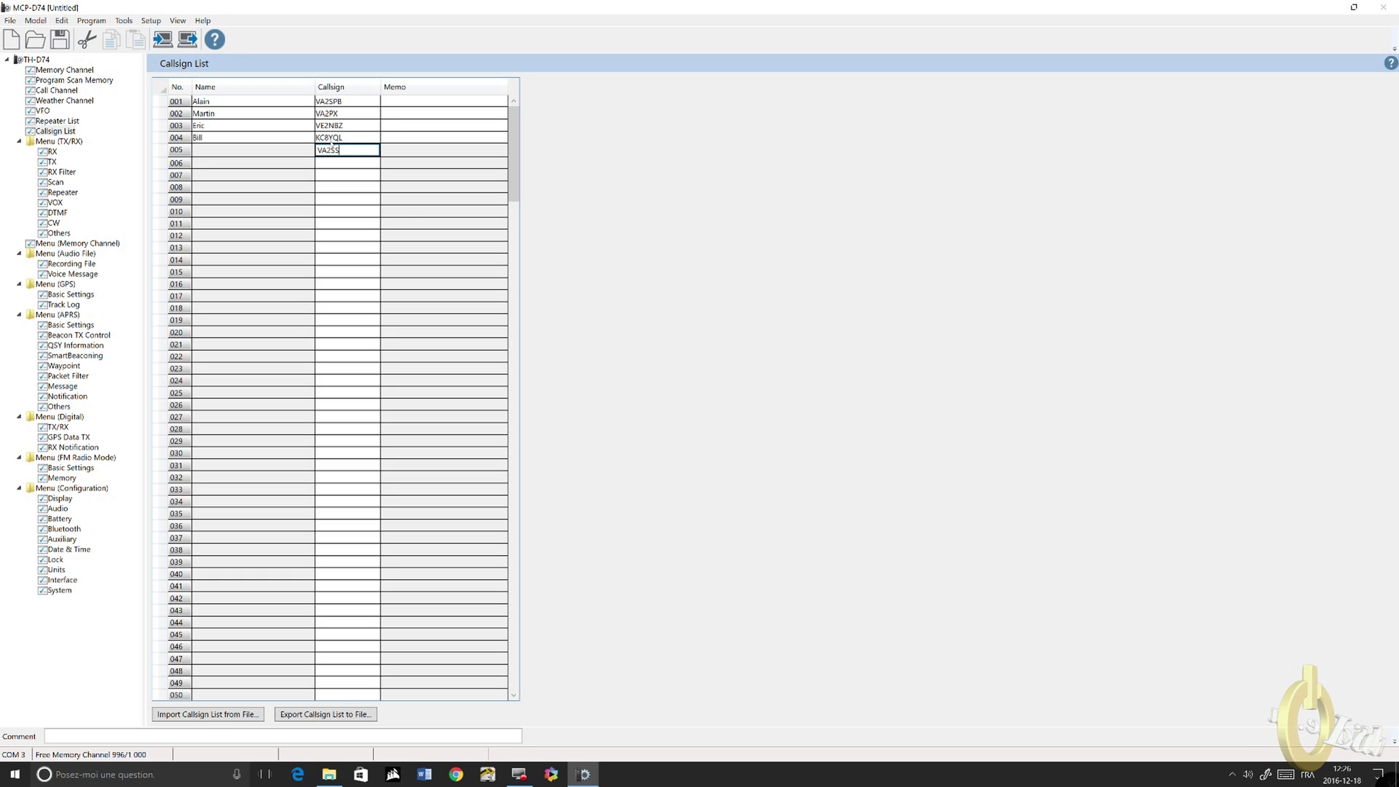
pyautogui.click(284, 151)
pyautogui.write('Je')
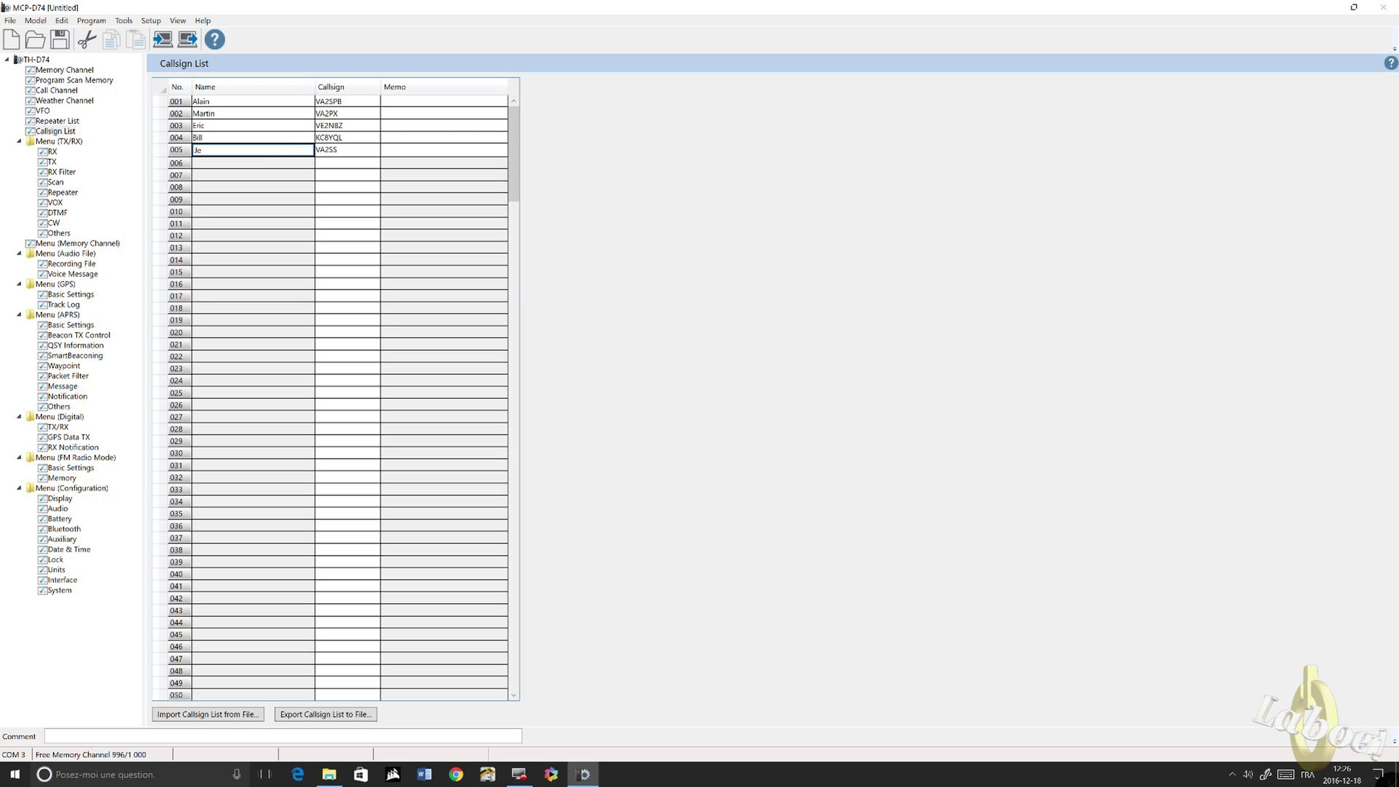
pyautogui.write('ff')
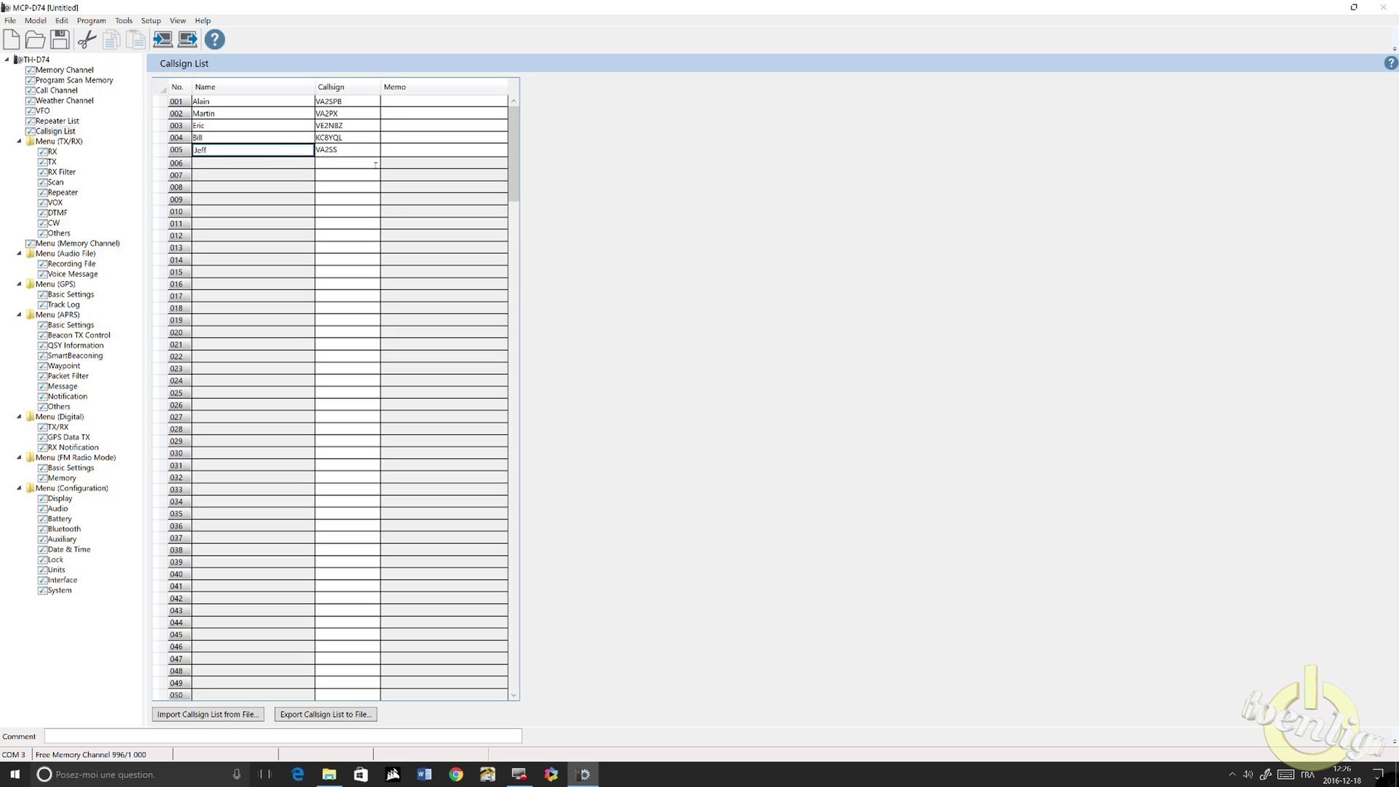
# Fill entry 006 of the callsign list with the sixth contact's callsign and first name
pyautogui.click(376, 165)
pyautogui.write('W1K')
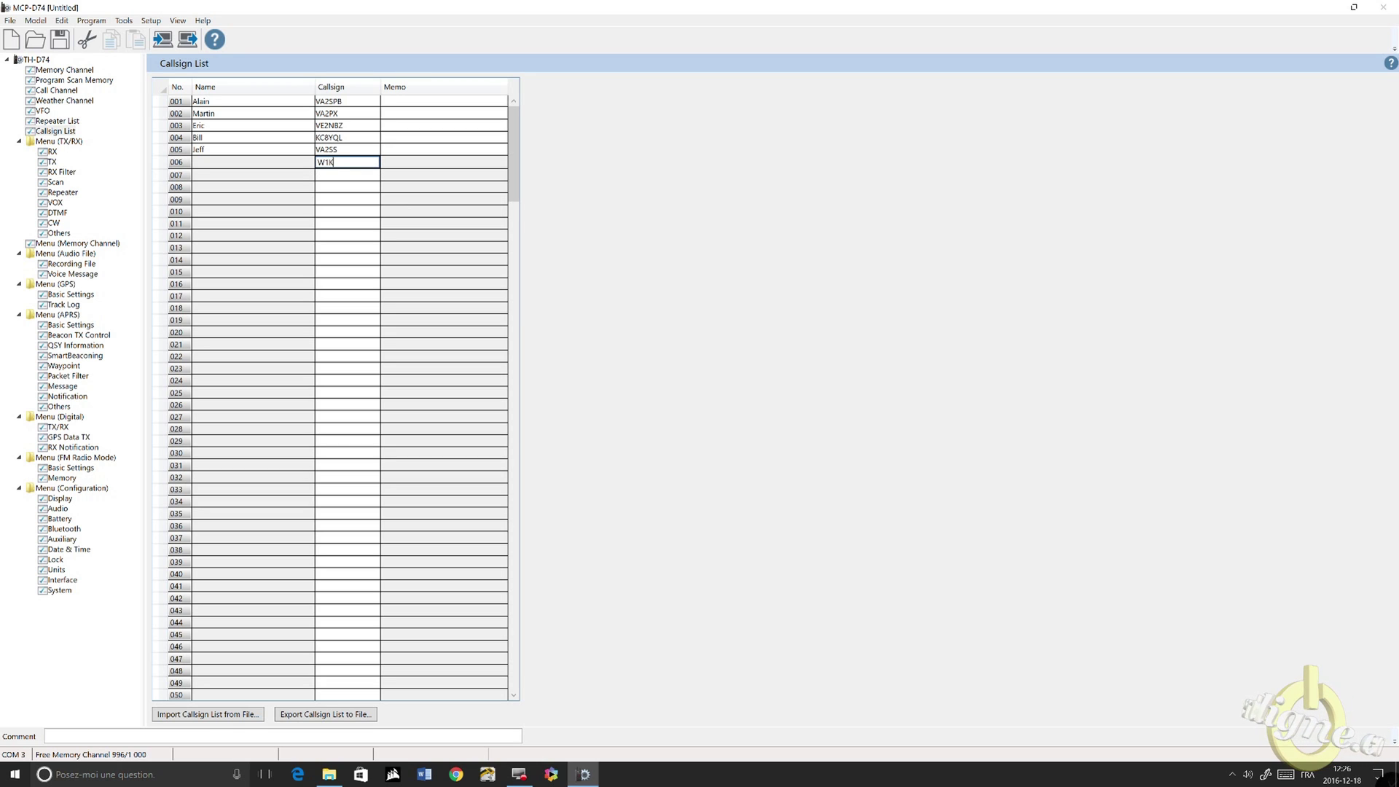
pyautogui.write('FR')
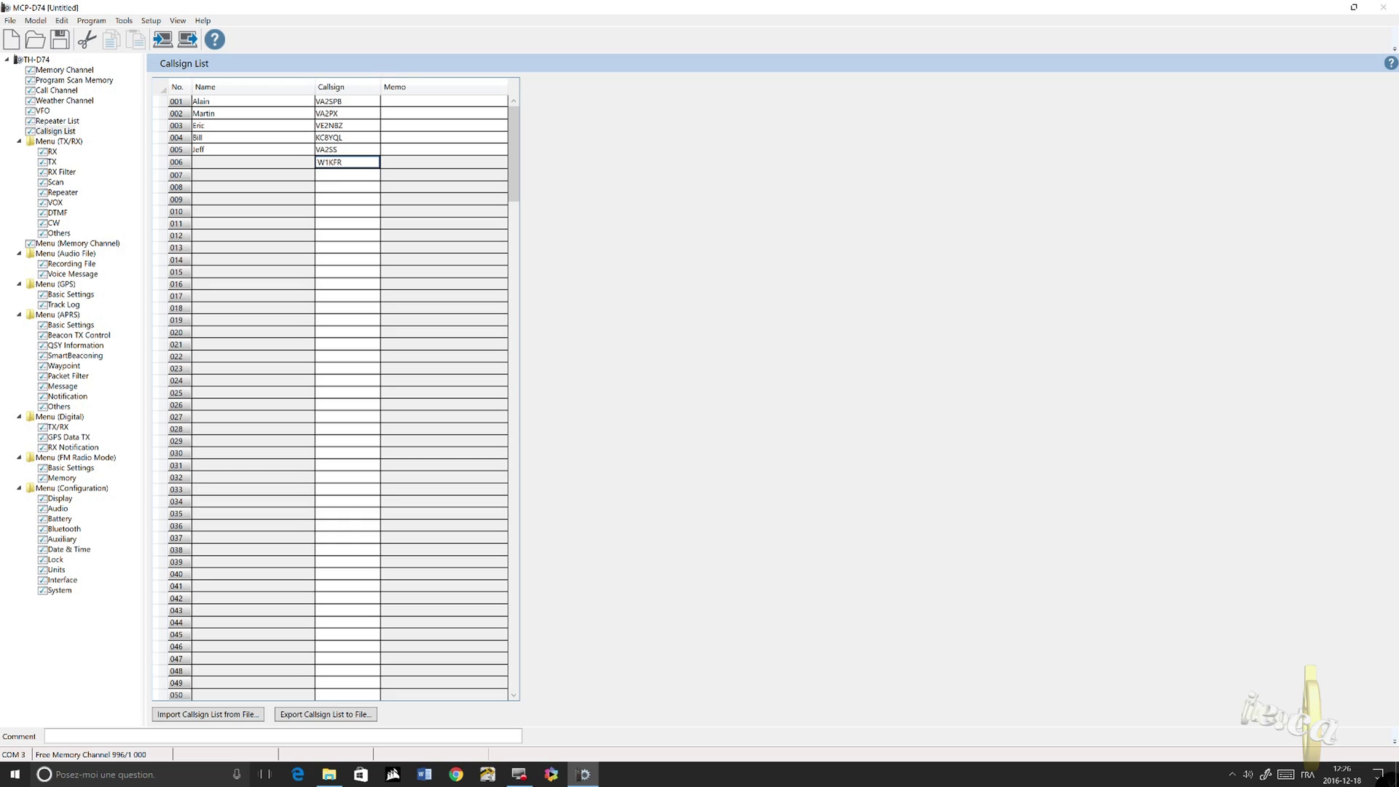
pyautogui.click(304, 162)
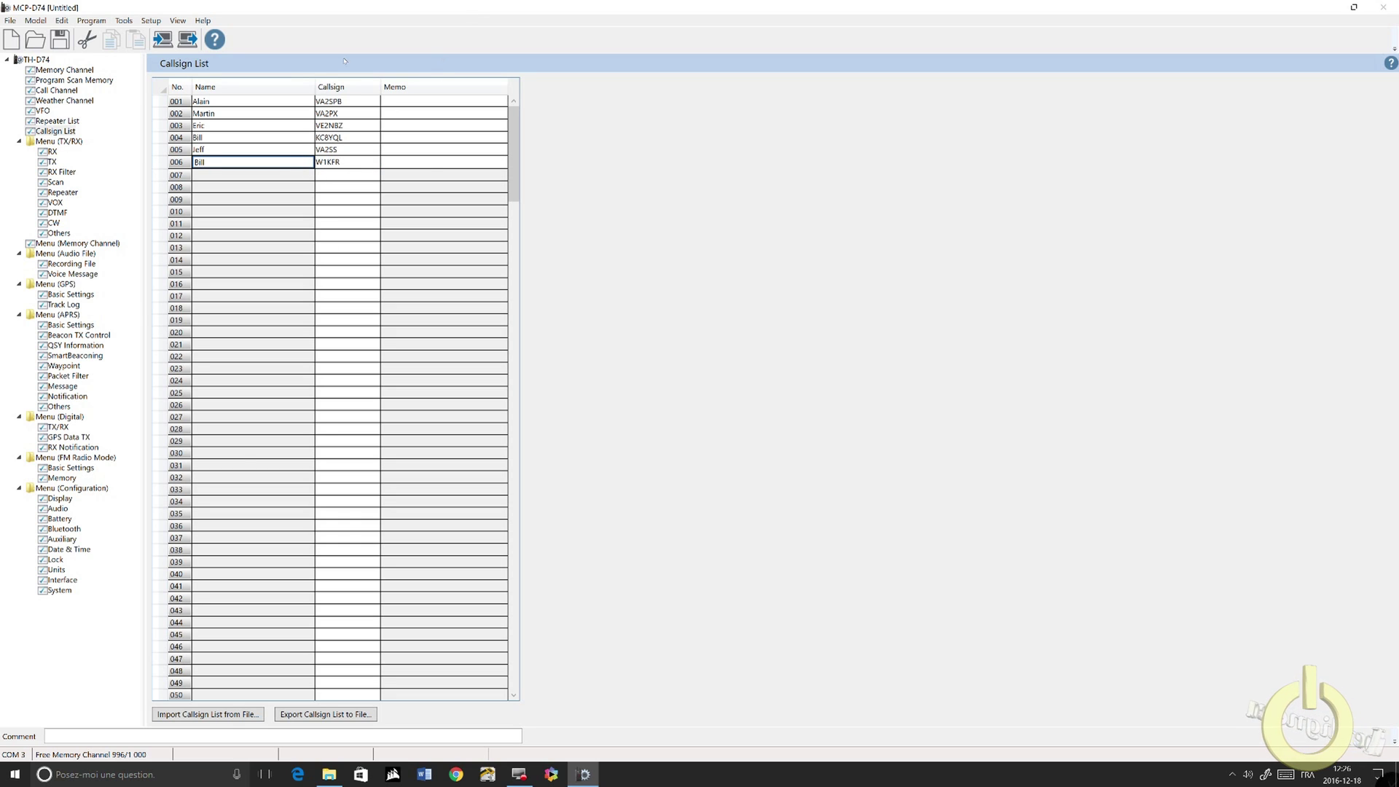
# Set the SSB High Cut receive filter to 3,0 kHz
pyautogui.click(52, 152)
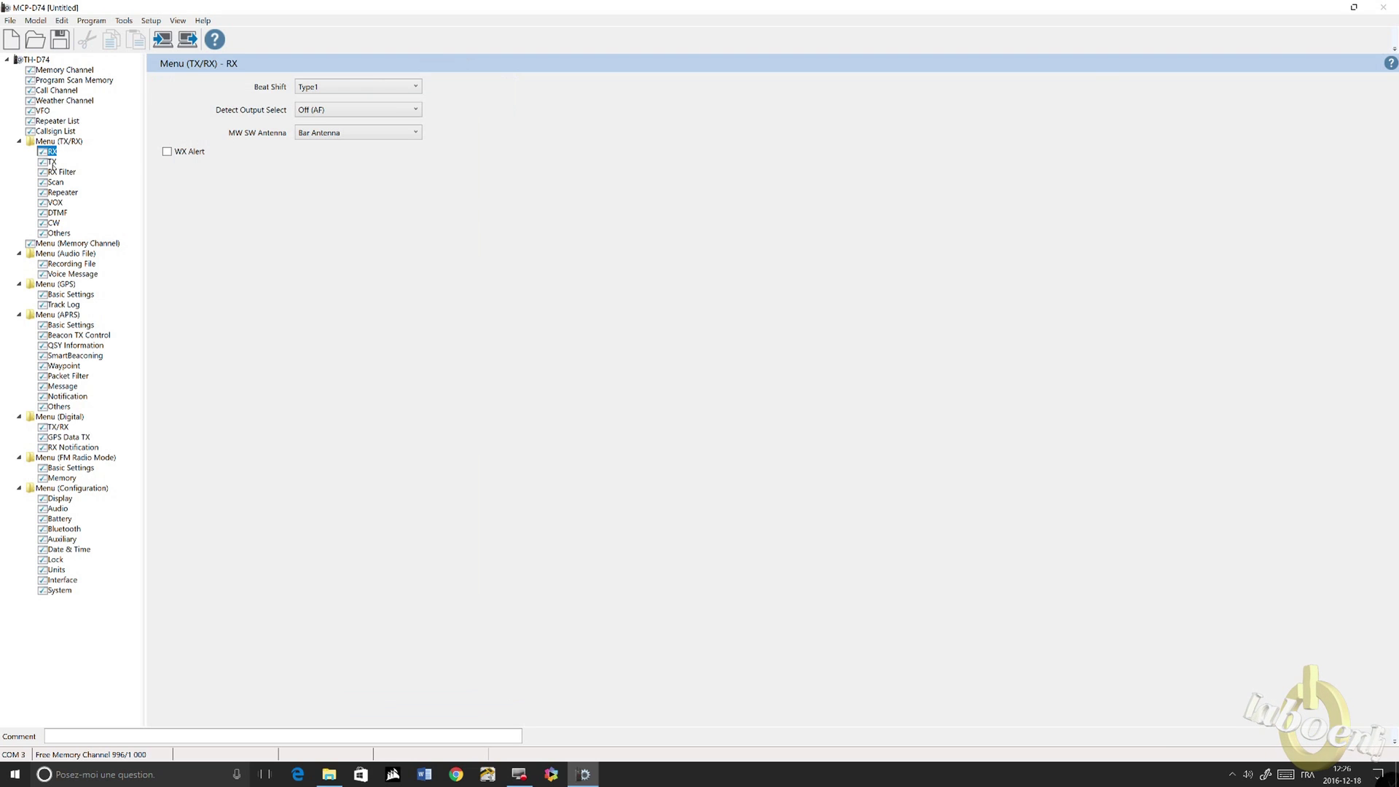
pyautogui.click(51, 161)
pyautogui.click(64, 172)
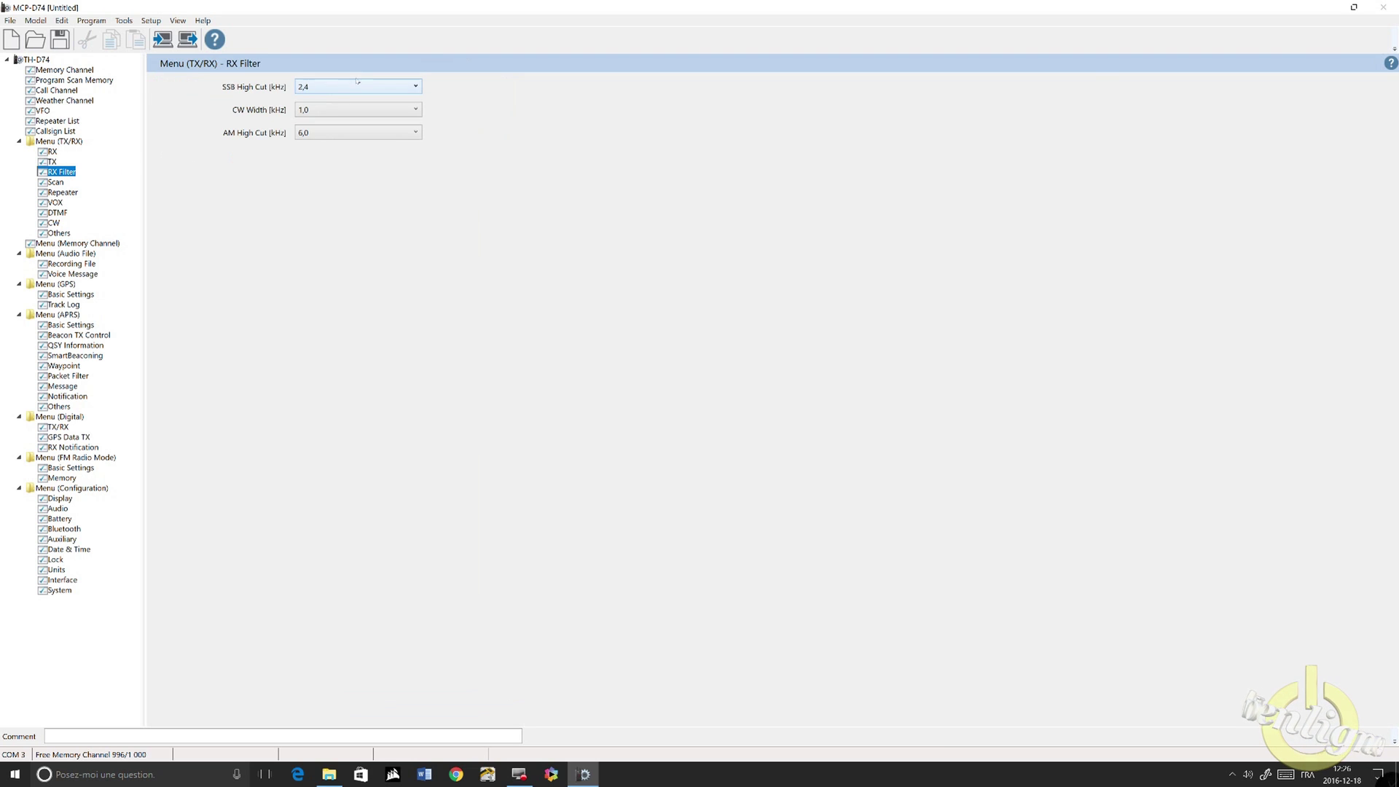
pyautogui.click(371, 92)
pyautogui.click(331, 151)
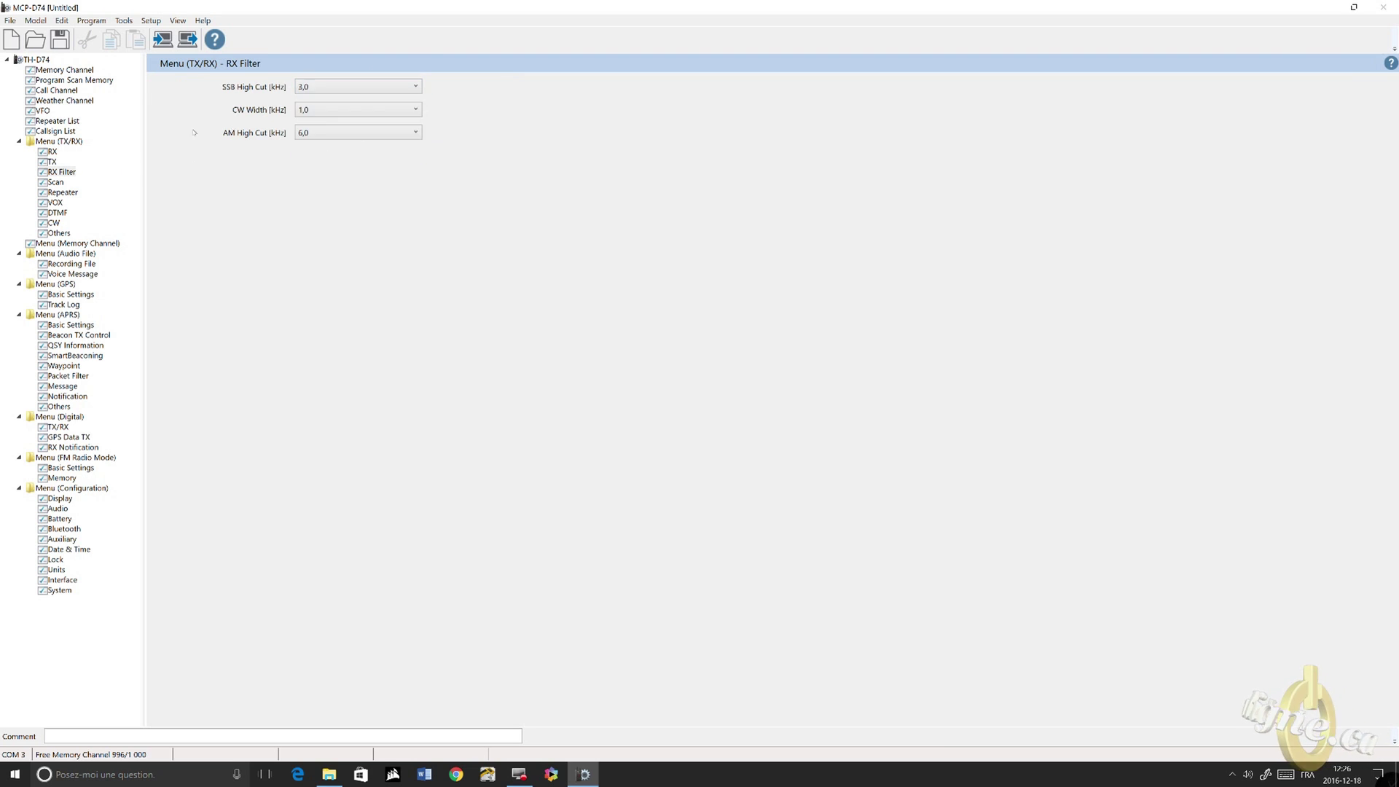
# Review the remaining TX/RX settings, the memory group names, and the audio file and GPS settings
pyautogui.click(60, 182)
pyautogui.click(63, 194)
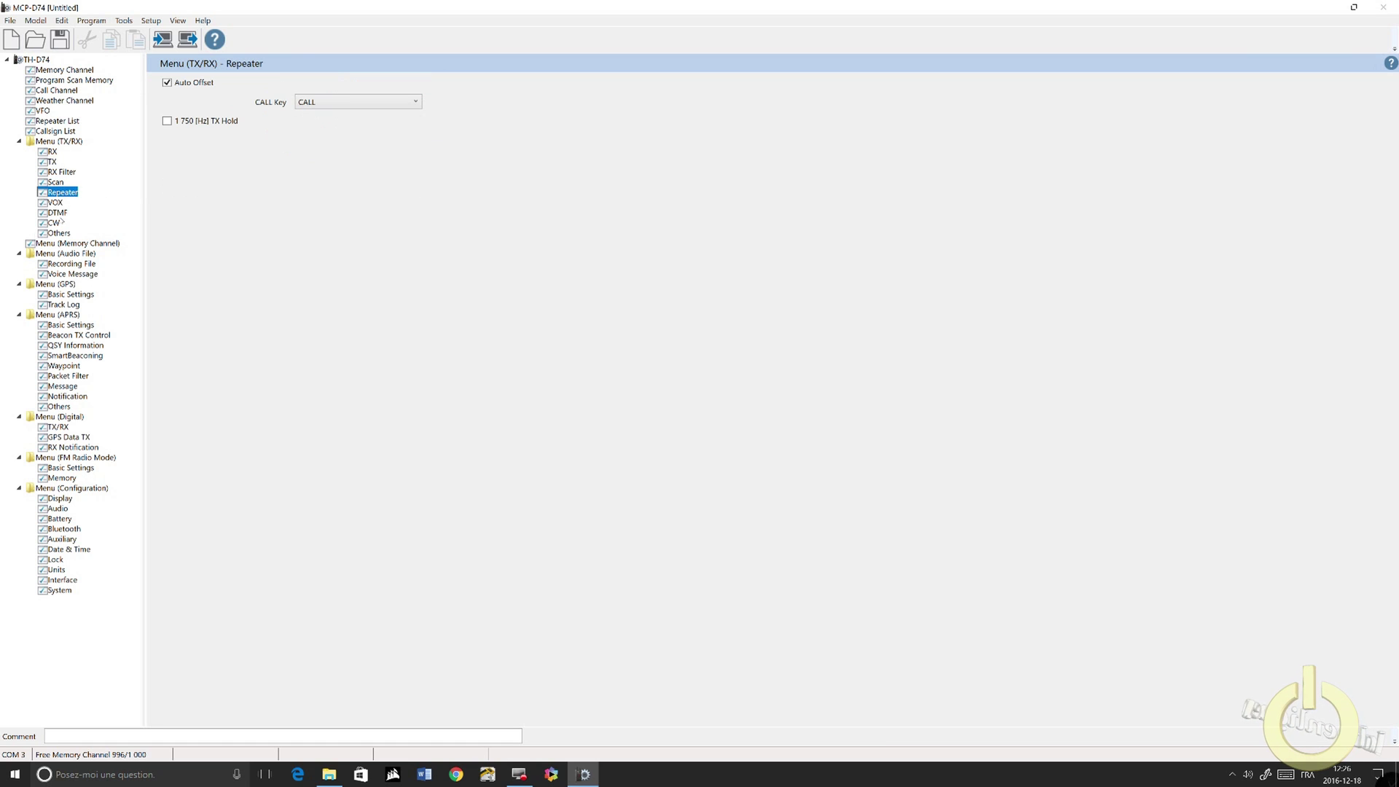
pyautogui.click(58, 213)
pyautogui.press('Down')
pyautogui.press('Up')
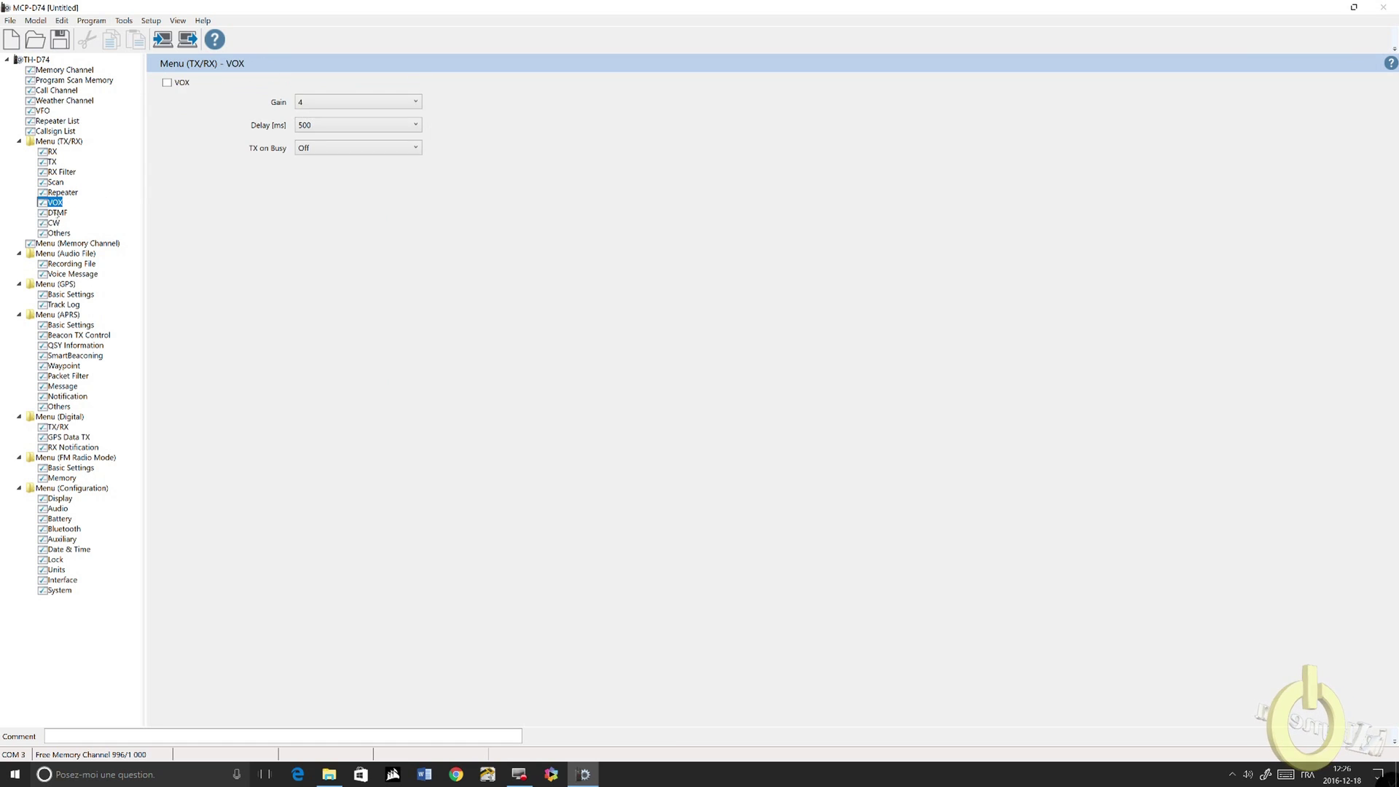
pyautogui.press('Down')
pyautogui.press('Down')
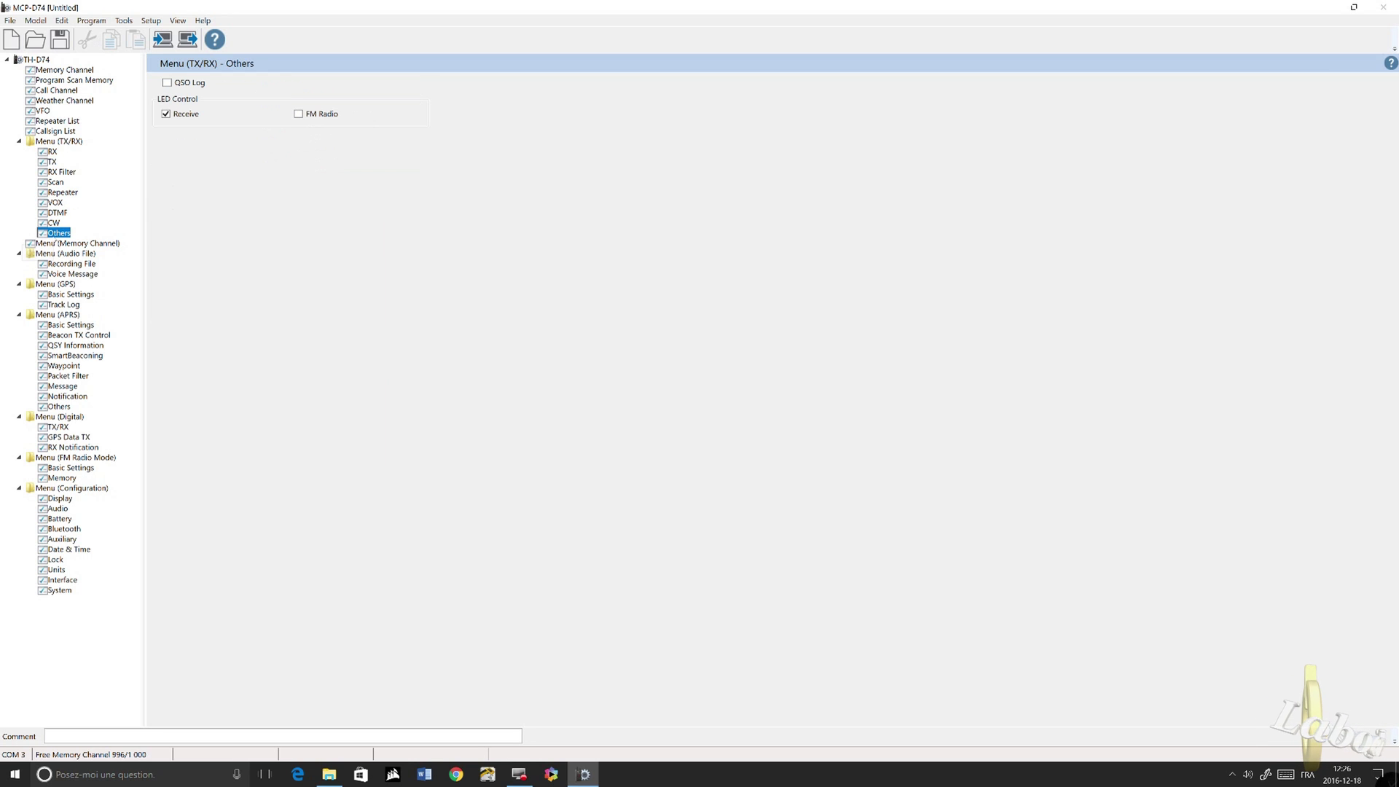
pyautogui.click(94, 244)
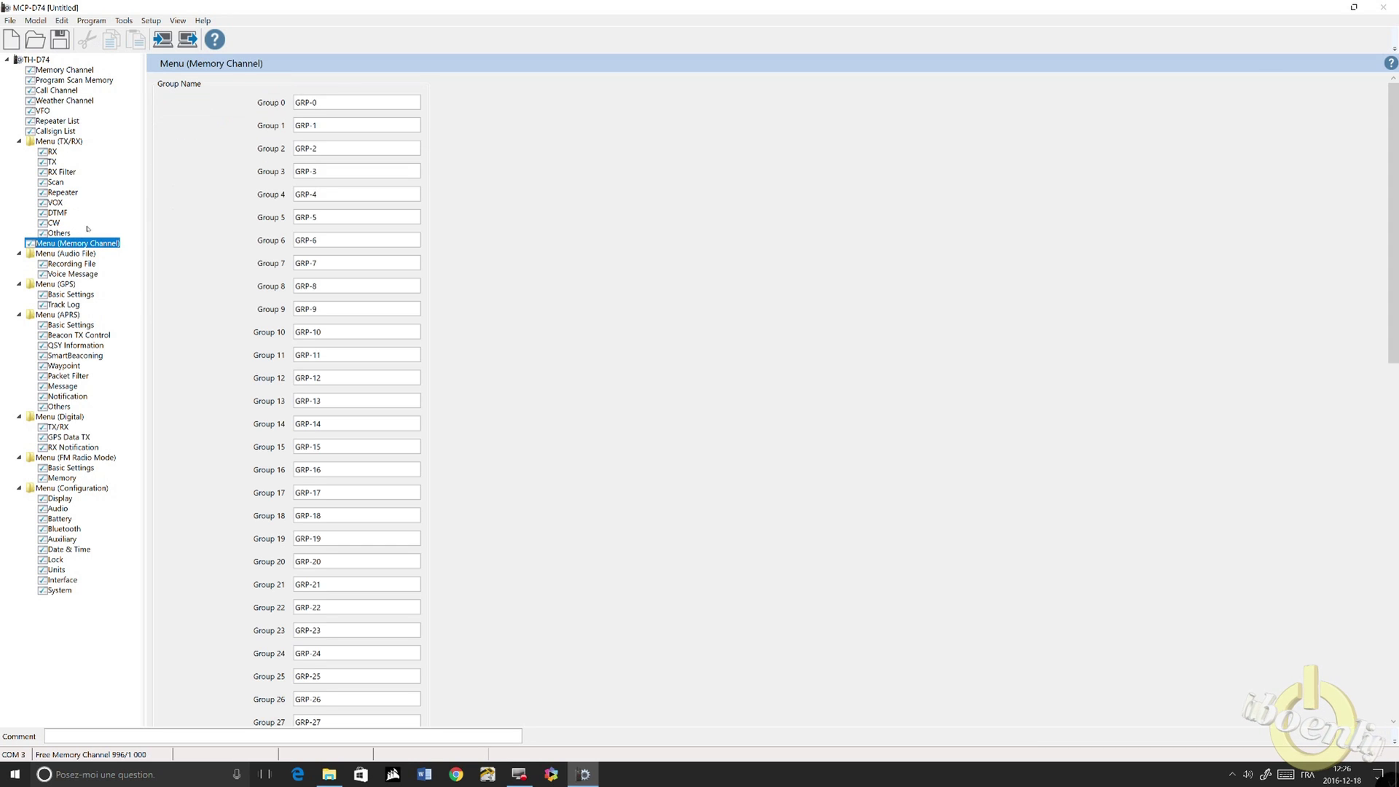
pyautogui.click(71, 264)
pyautogui.click(73, 275)
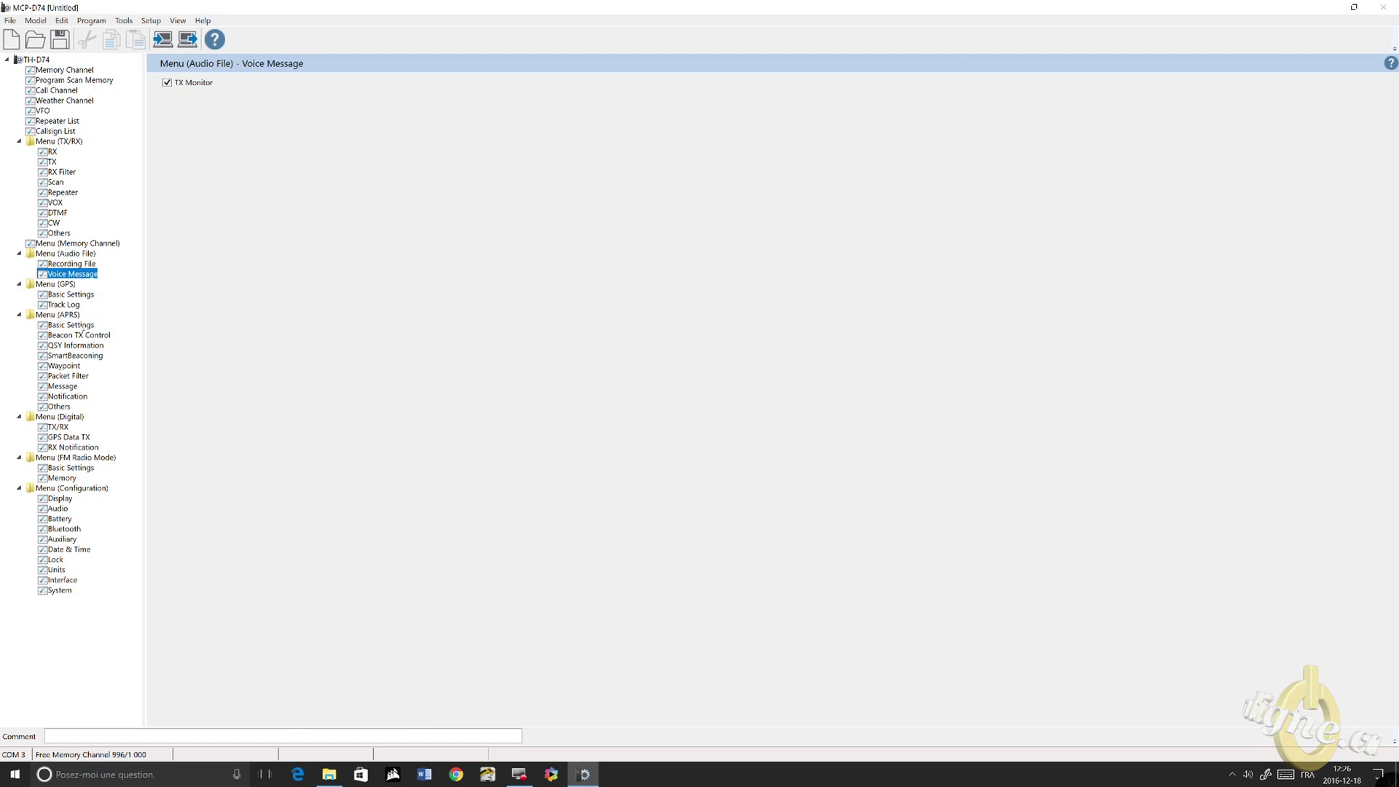
pyautogui.click(61, 295)
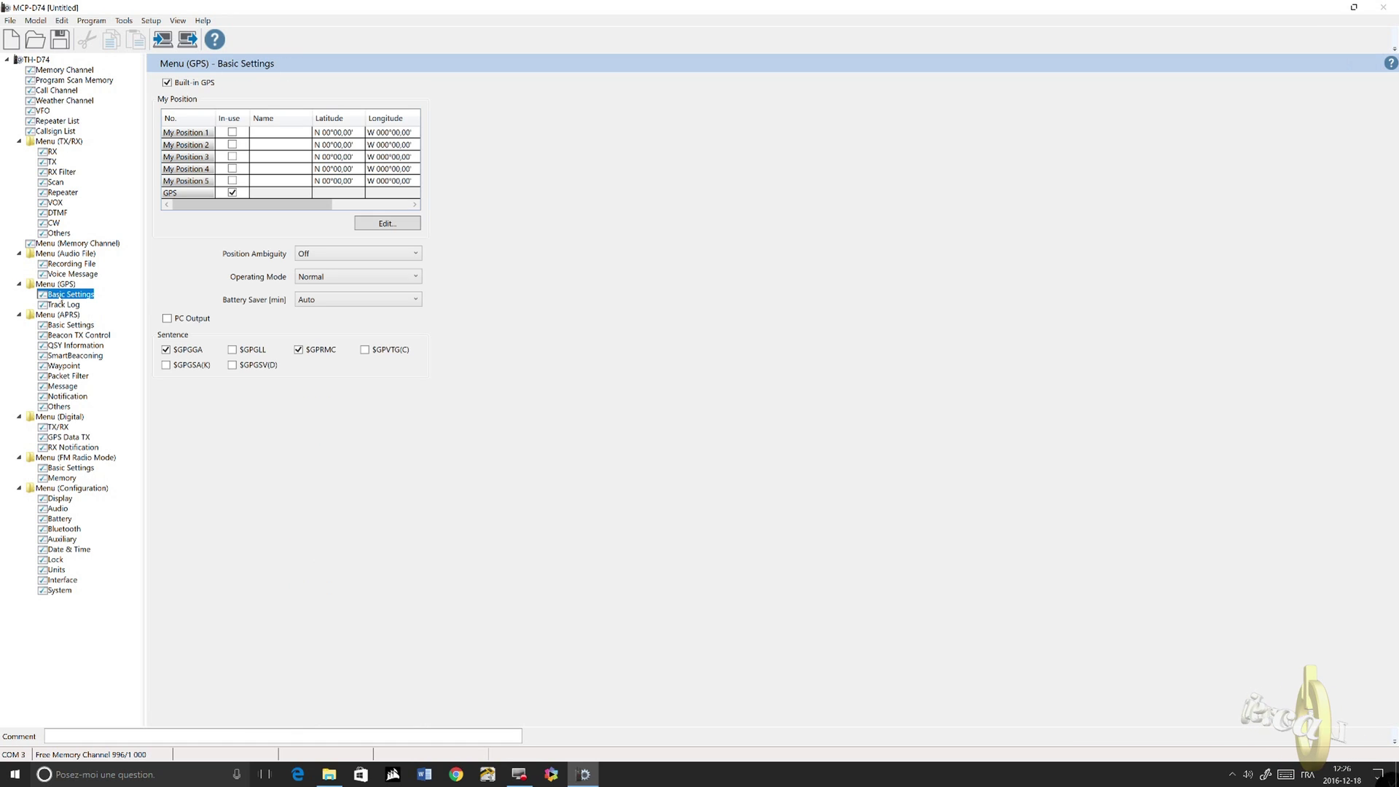
pyautogui.click(67, 305)
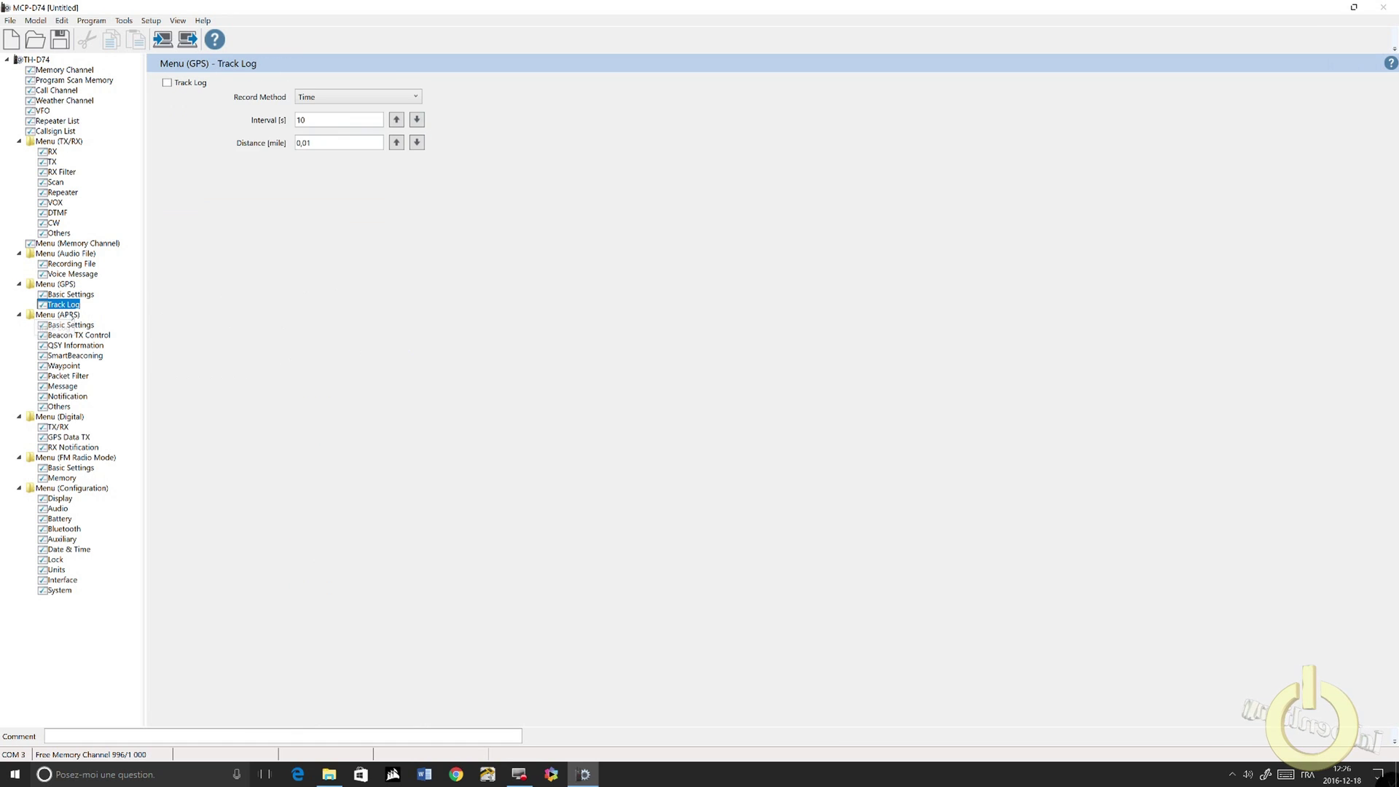
# Enter the operator's own callsign in the APRS basic settings and set status text 1 to 73
pyautogui.click(70, 325)
pyautogui.doubleClick(358, 86)
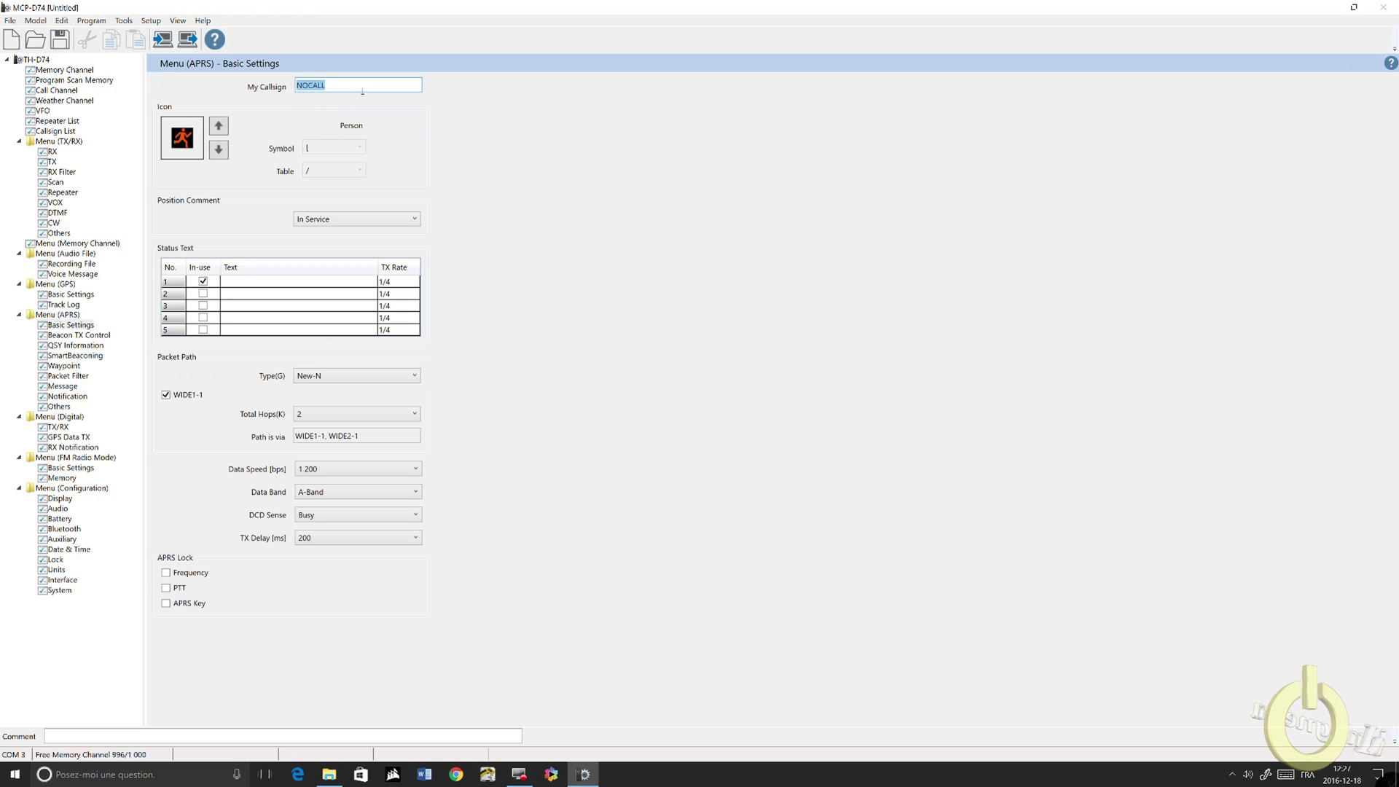
pyautogui.write('VA2PV')
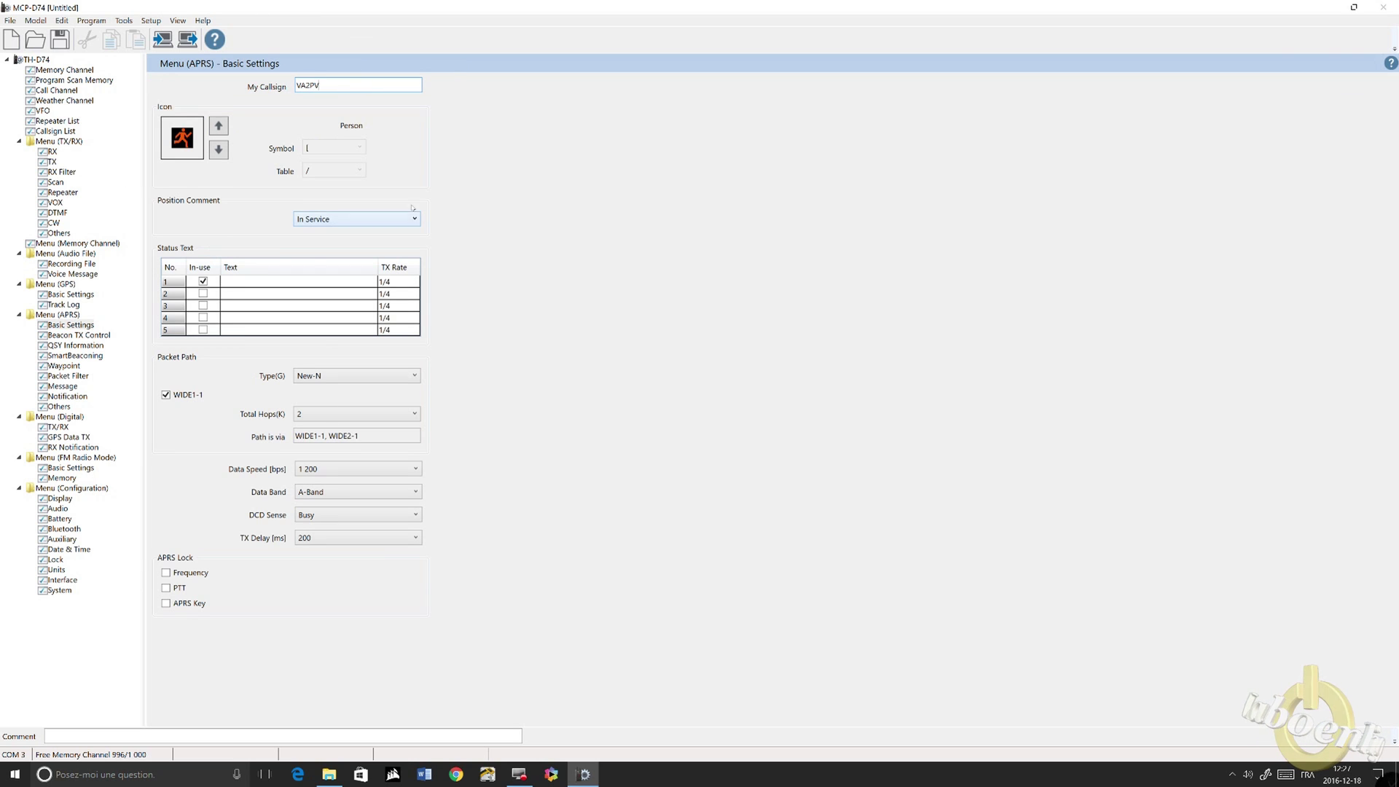
pyautogui.click(269, 285)
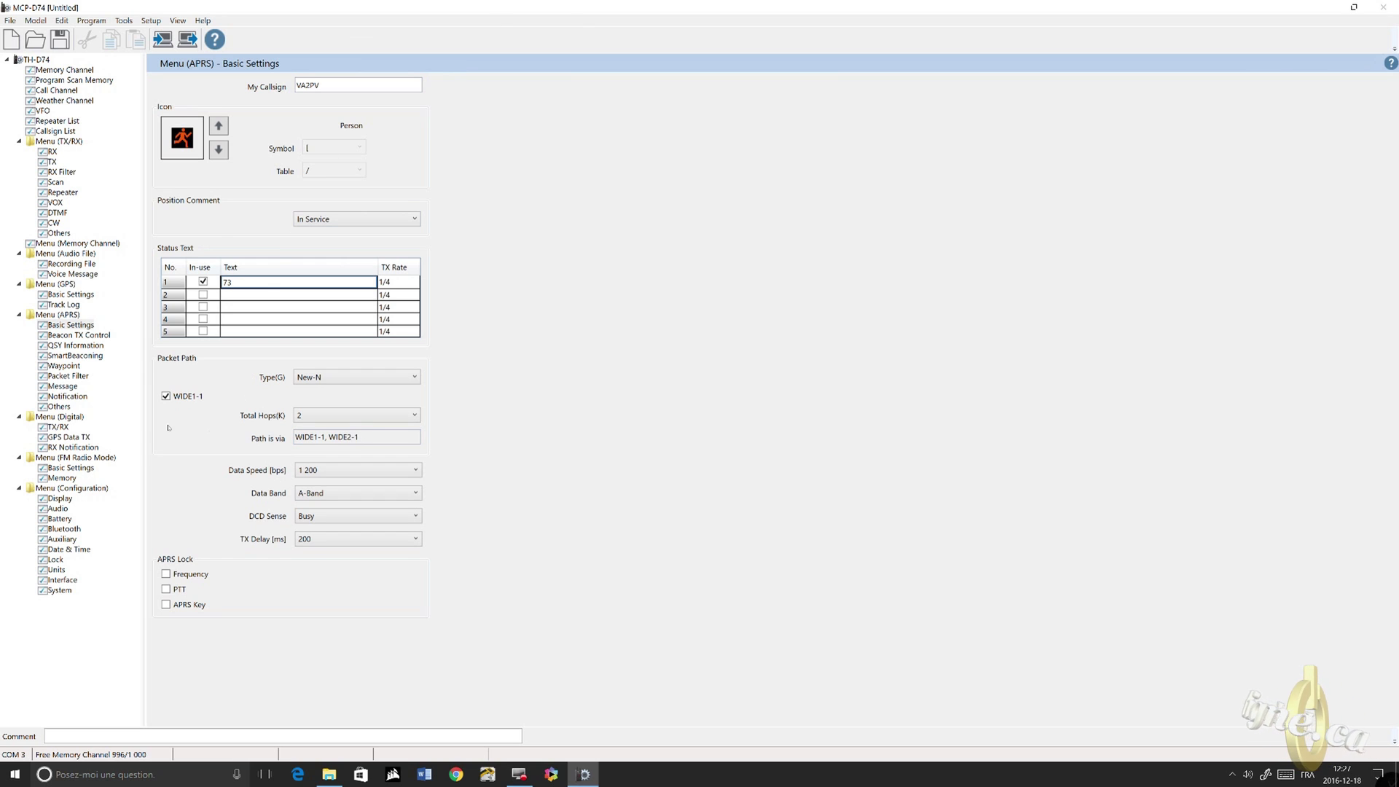
# Review the remaining APRS settings, from beacon TX control and QSY information through notification and others
pyautogui.click(70, 336)
pyautogui.click(70, 346)
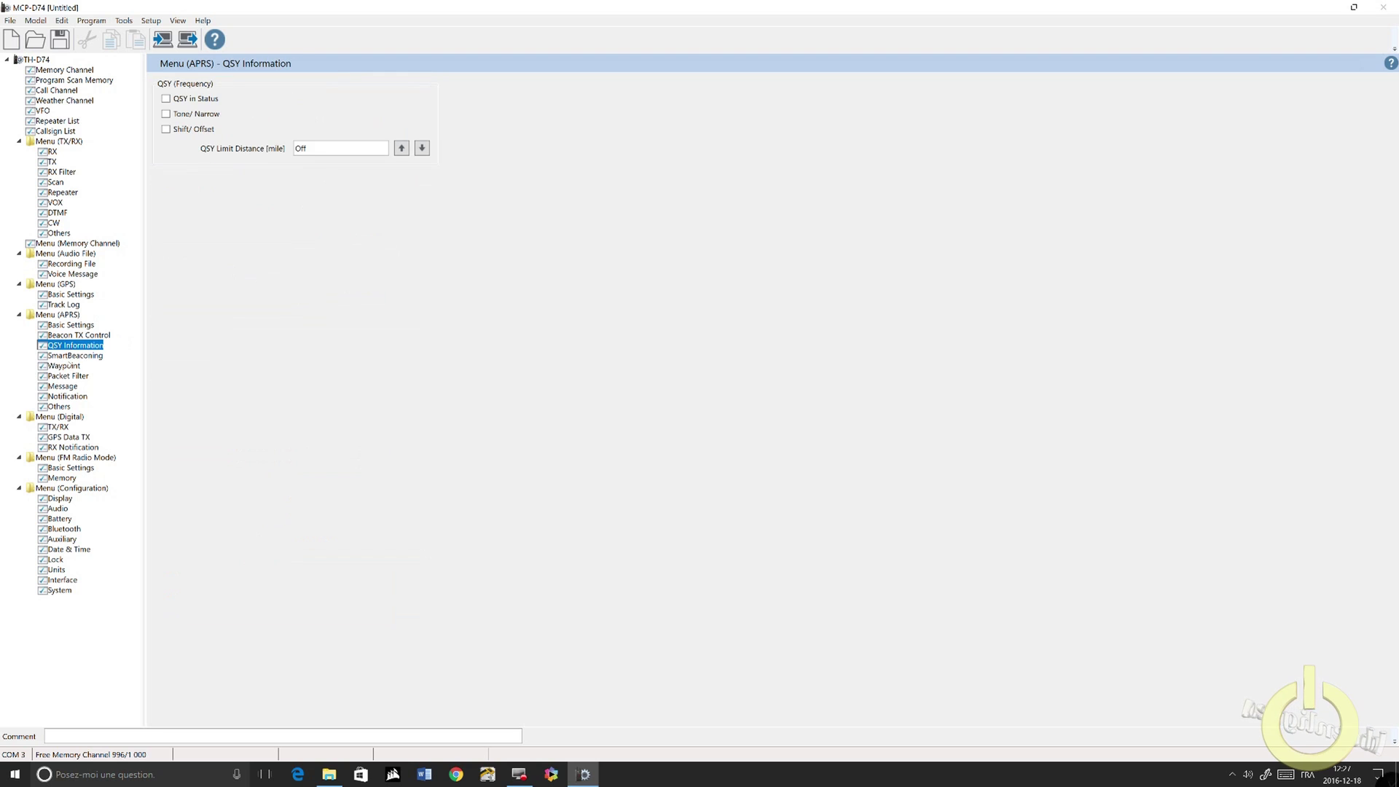
pyautogui.click(69, 355)
pyautogui.click(64, 376)
pyautogui.press('Up')
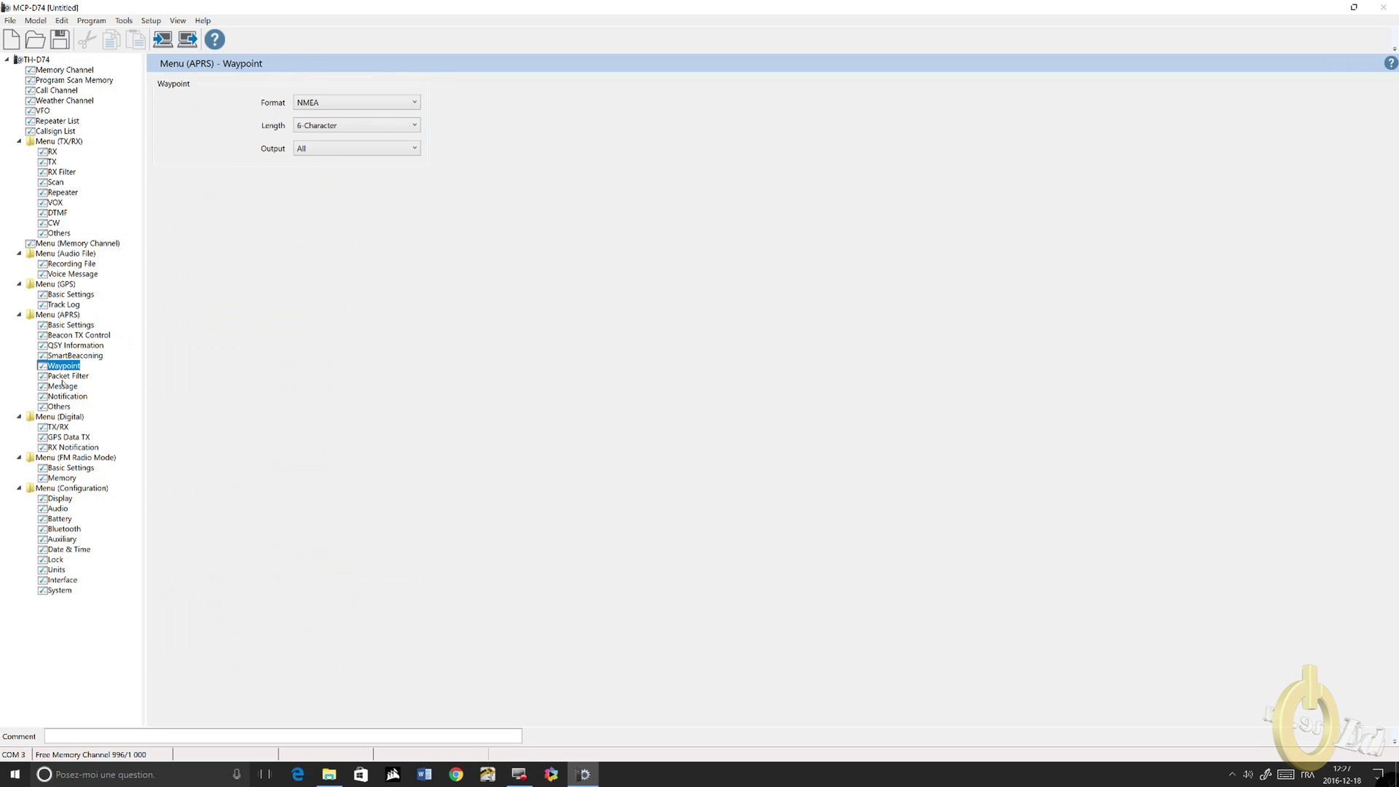
pyautogui.press('Down')
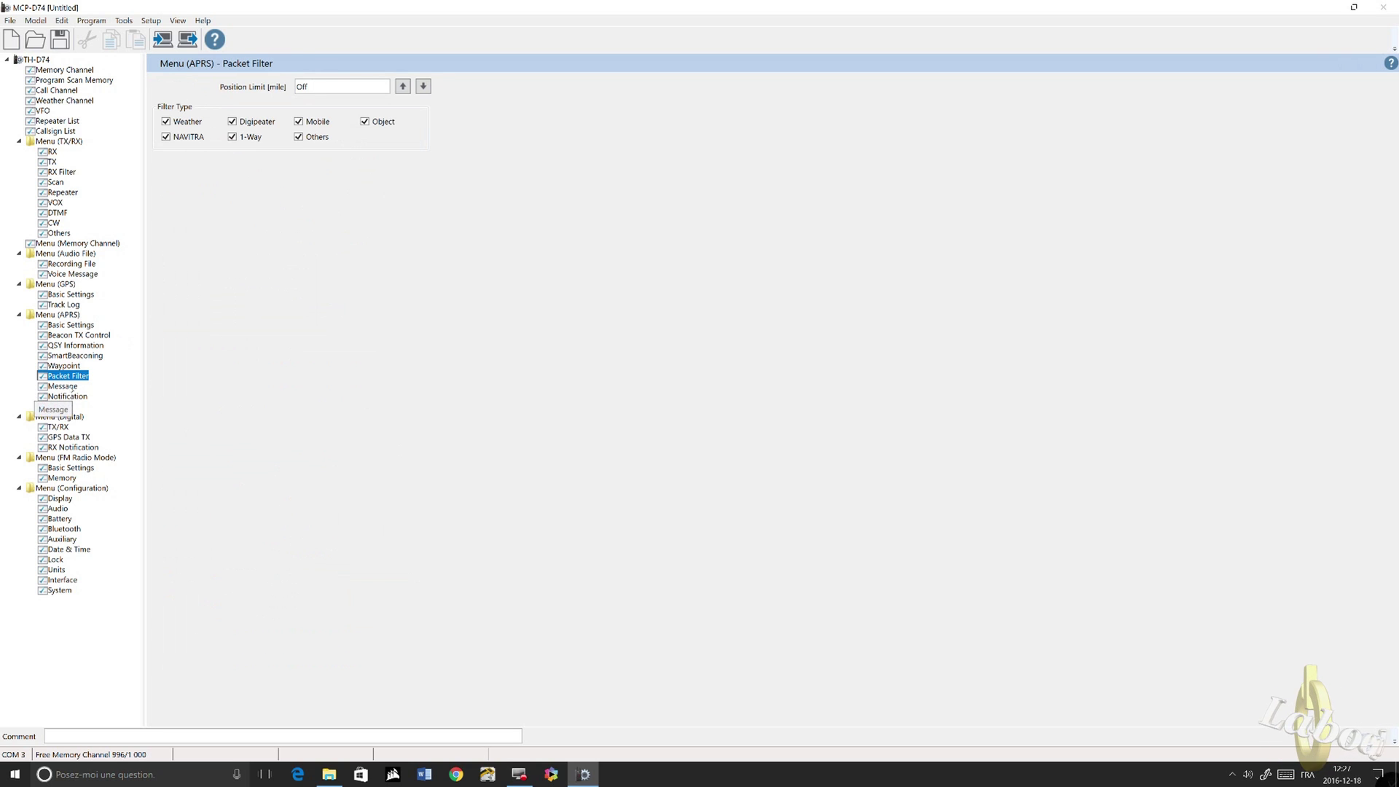
pyautogui.press('Down')
pyautogui.press('Down')
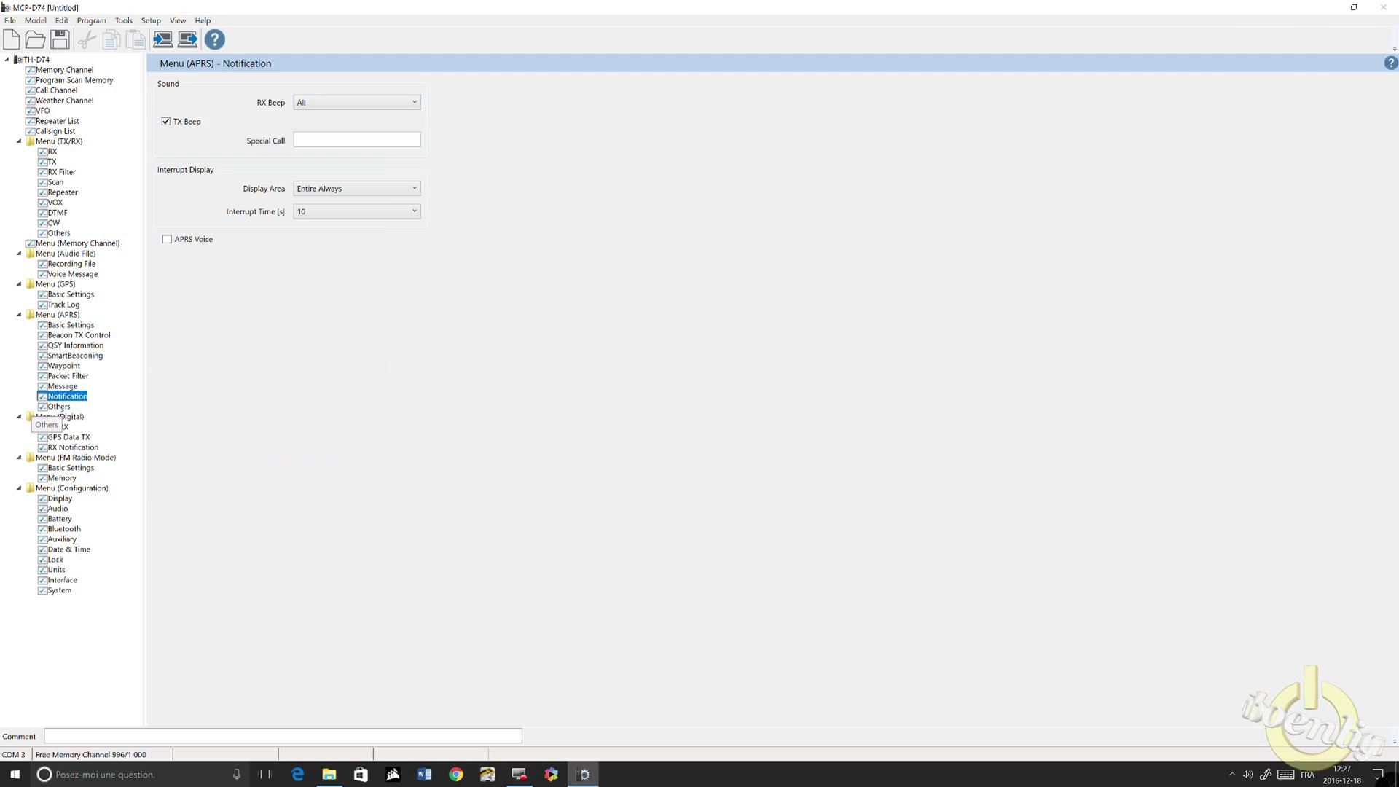
pyautogui.click(61, 407)
# Enter the operator's own callsign as My Callsign 1 in the digital TX/RX settings, with P after the slash
pyautogui.press('Down')
pyautogui.press('Down')
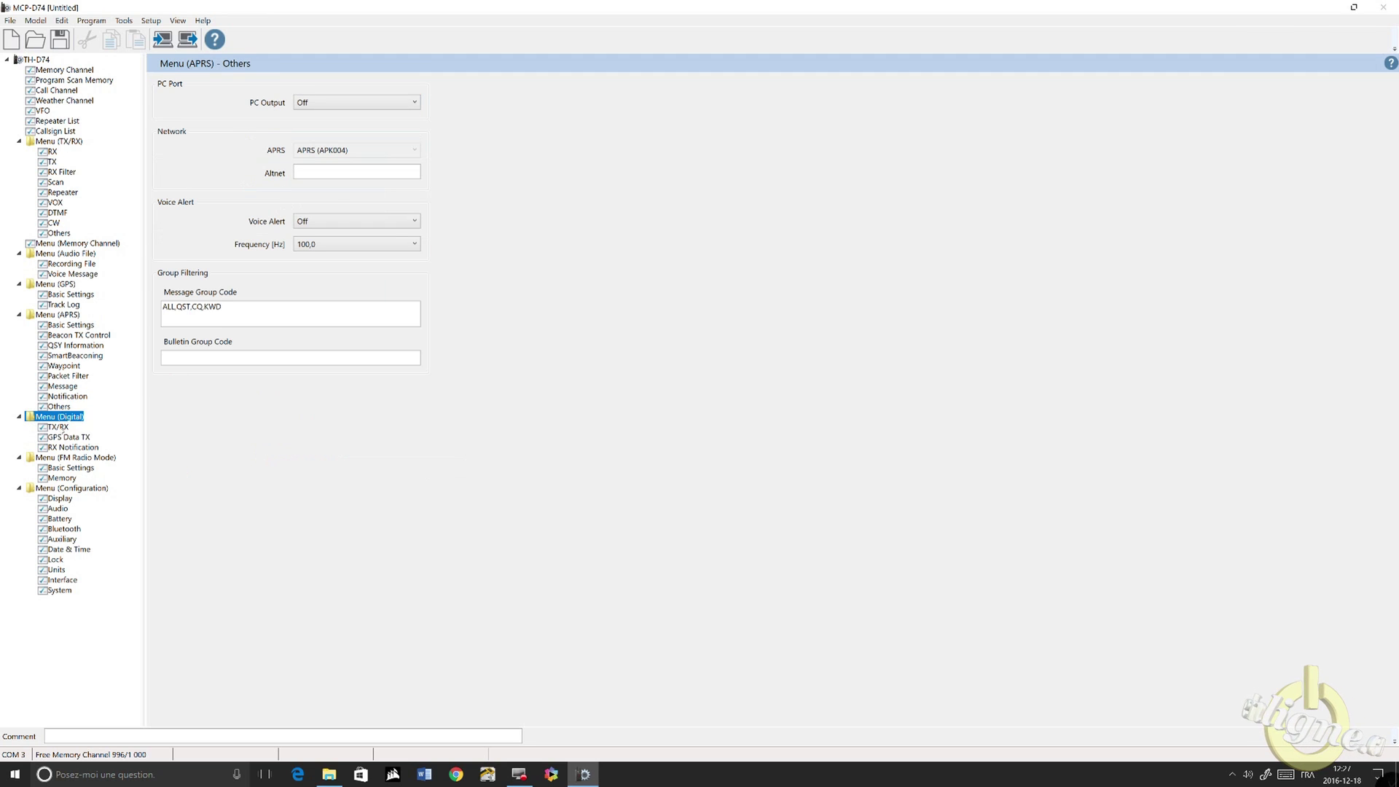
pyautogui.click(279, 119)
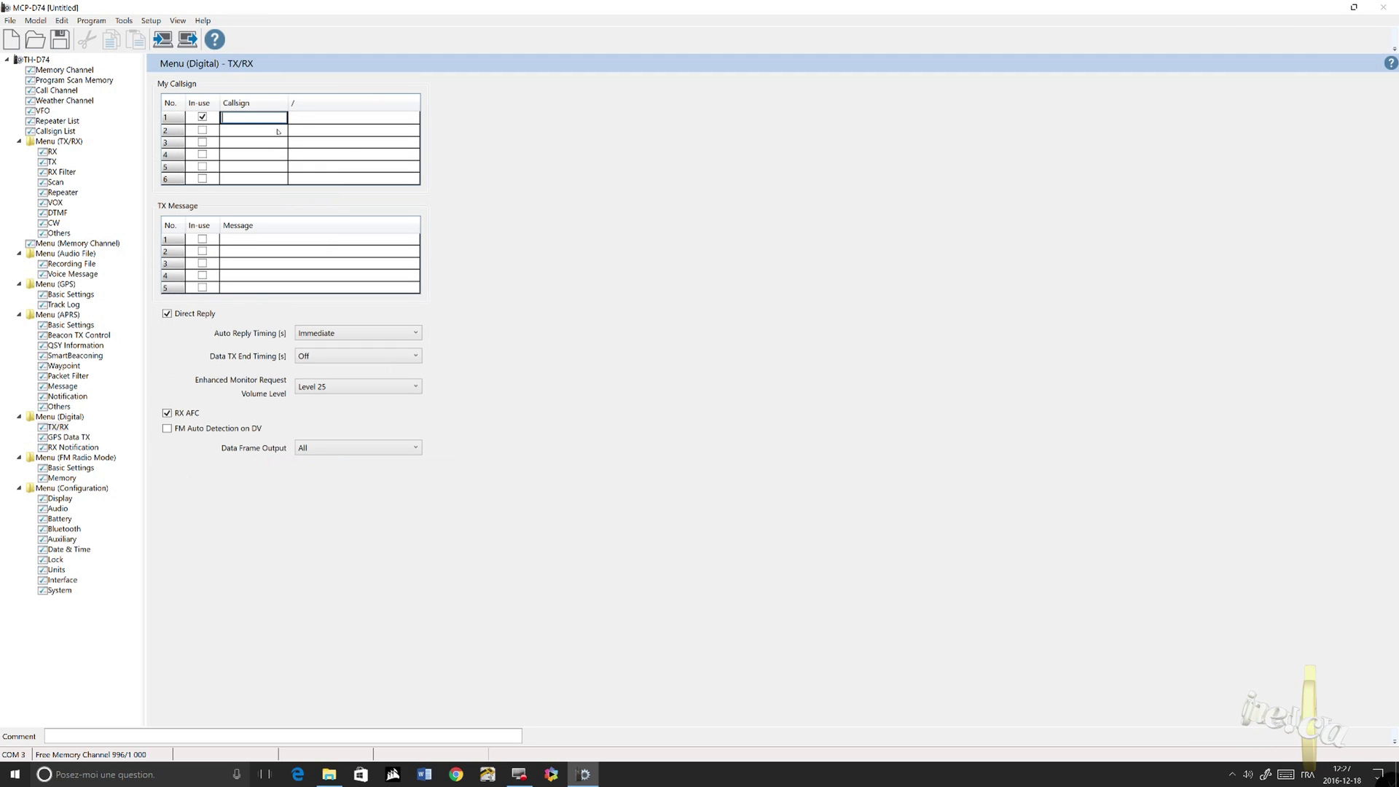
pyautogui.write('VA2PV')
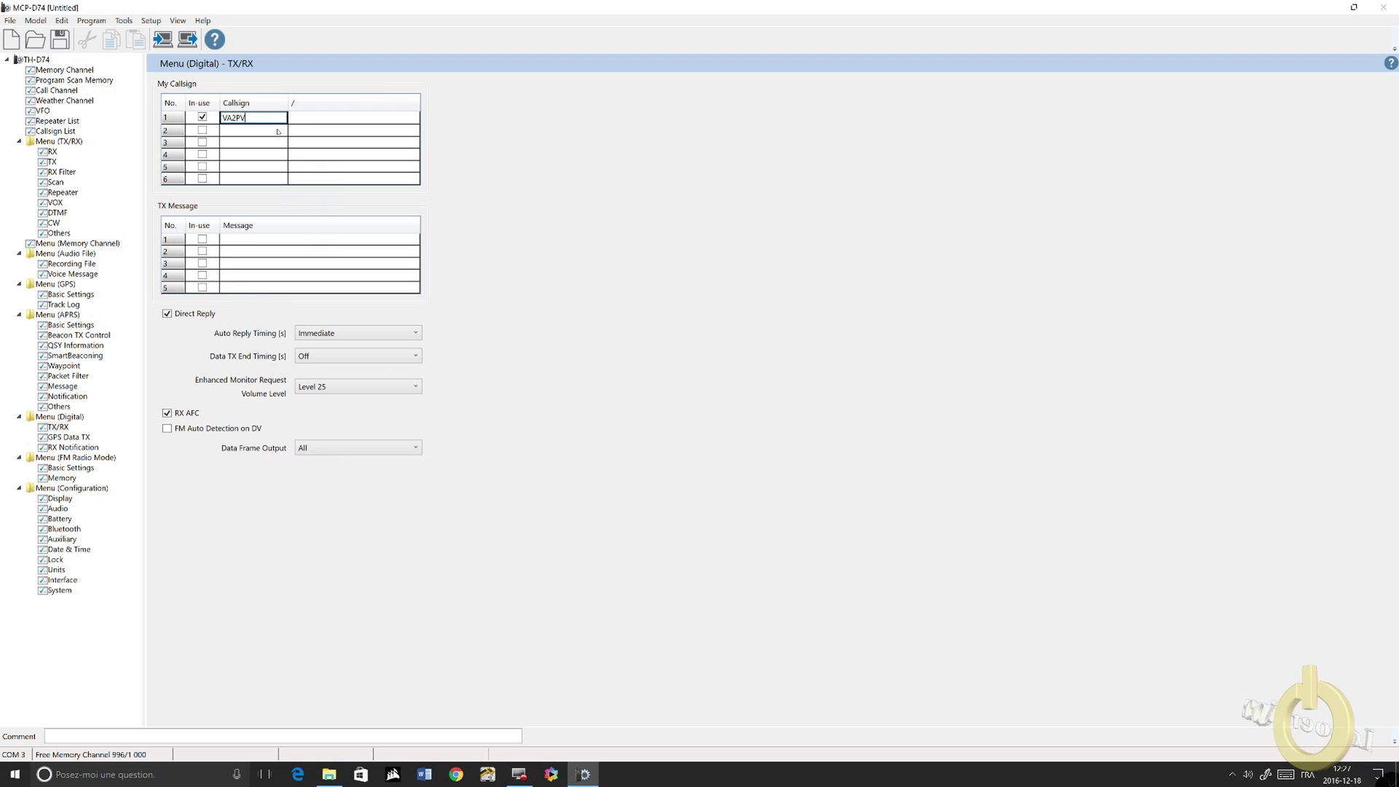
pyautogui.press('Tab')
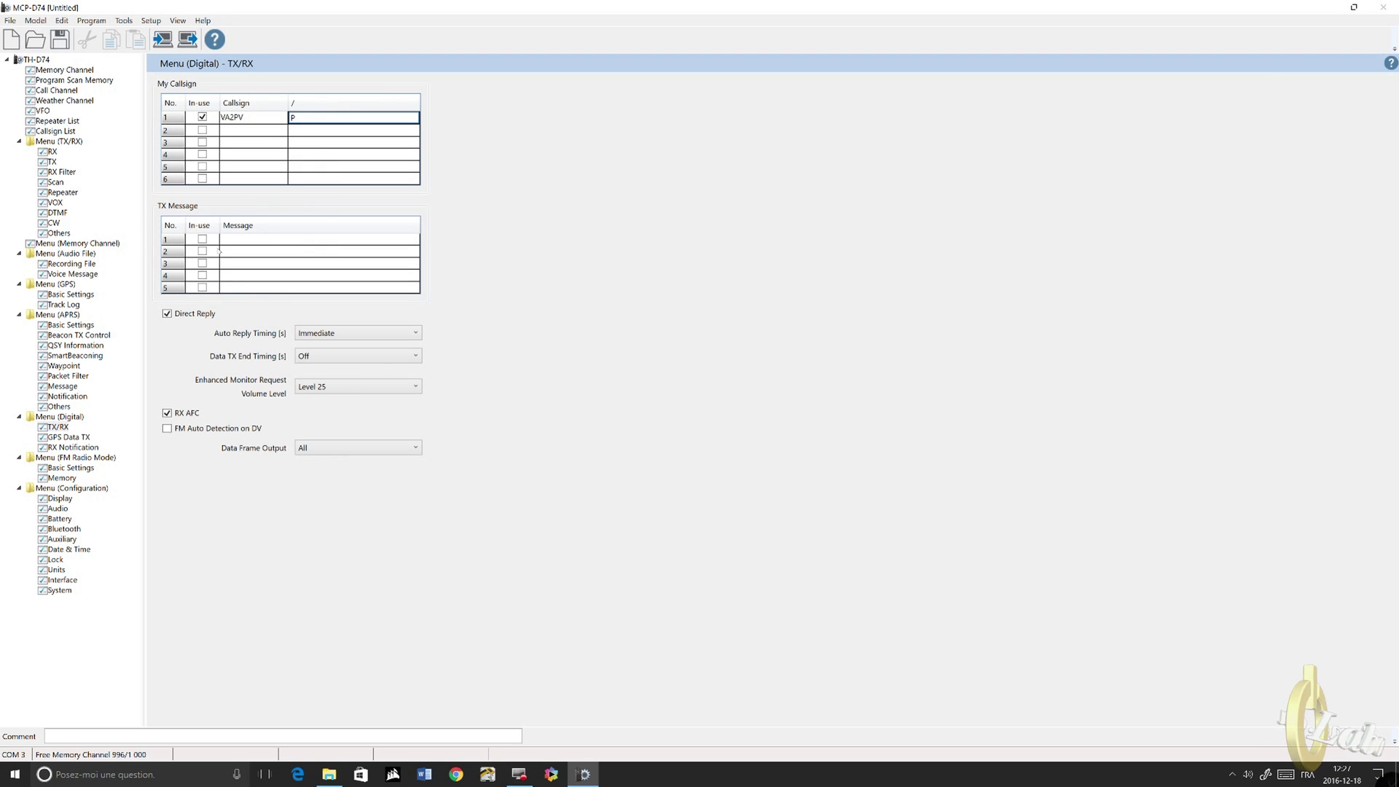
# Put digital TX message 1 in use and enter 73 de followed by the operator's first name
pyautogui.click(203, 238)
pyautogui.click(246, 239)
pyautogui.write('7')
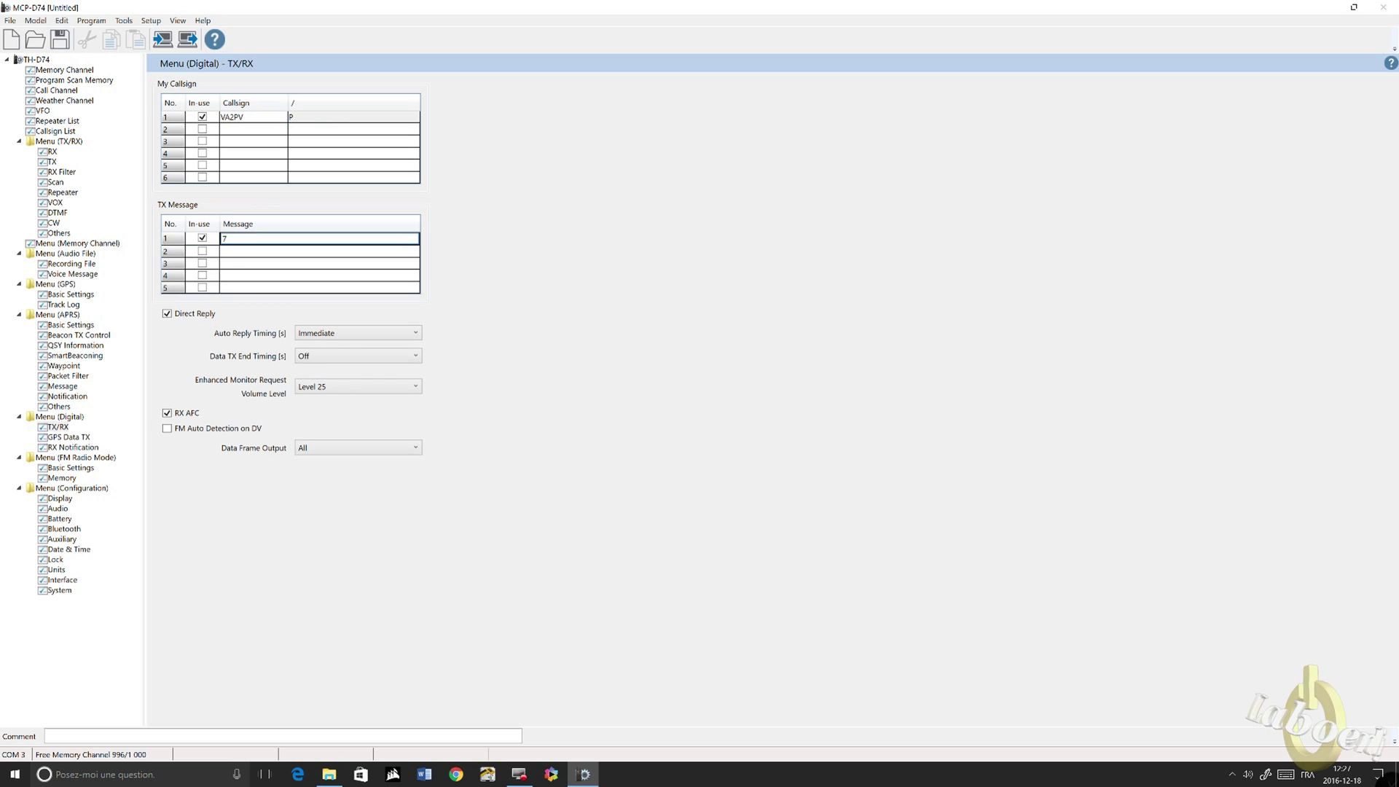
pyautogui.write('3')
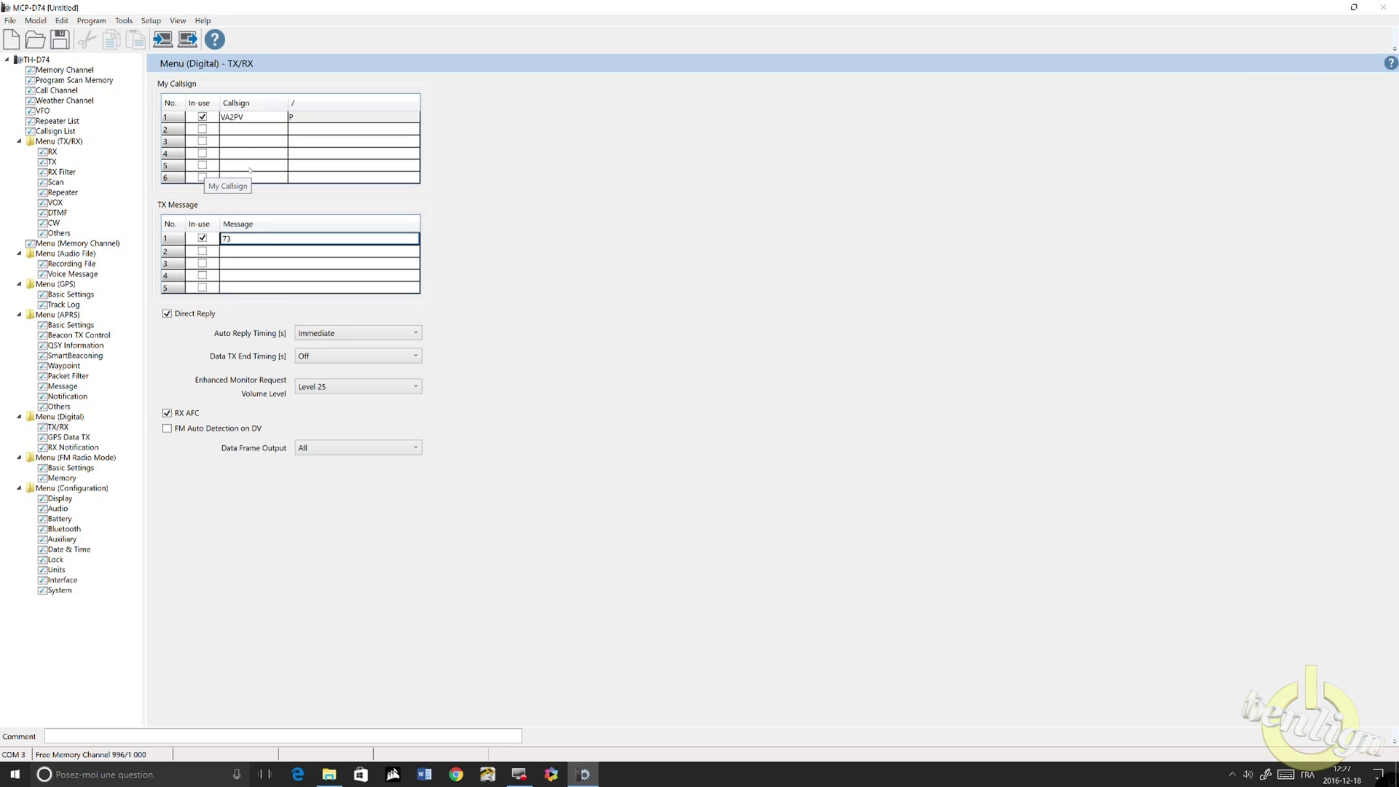
pyautogui.write(' D')
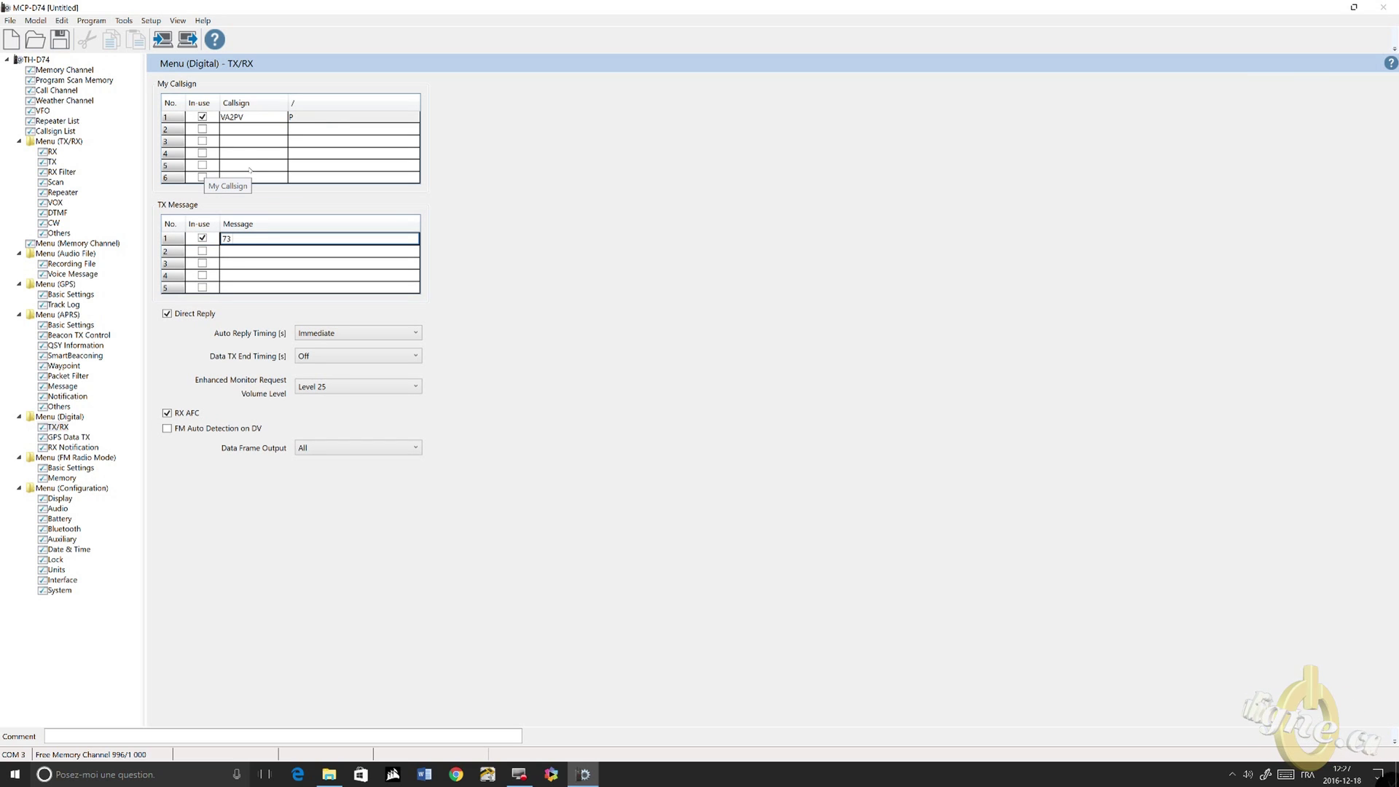
pyautogui.write('e Pascal')
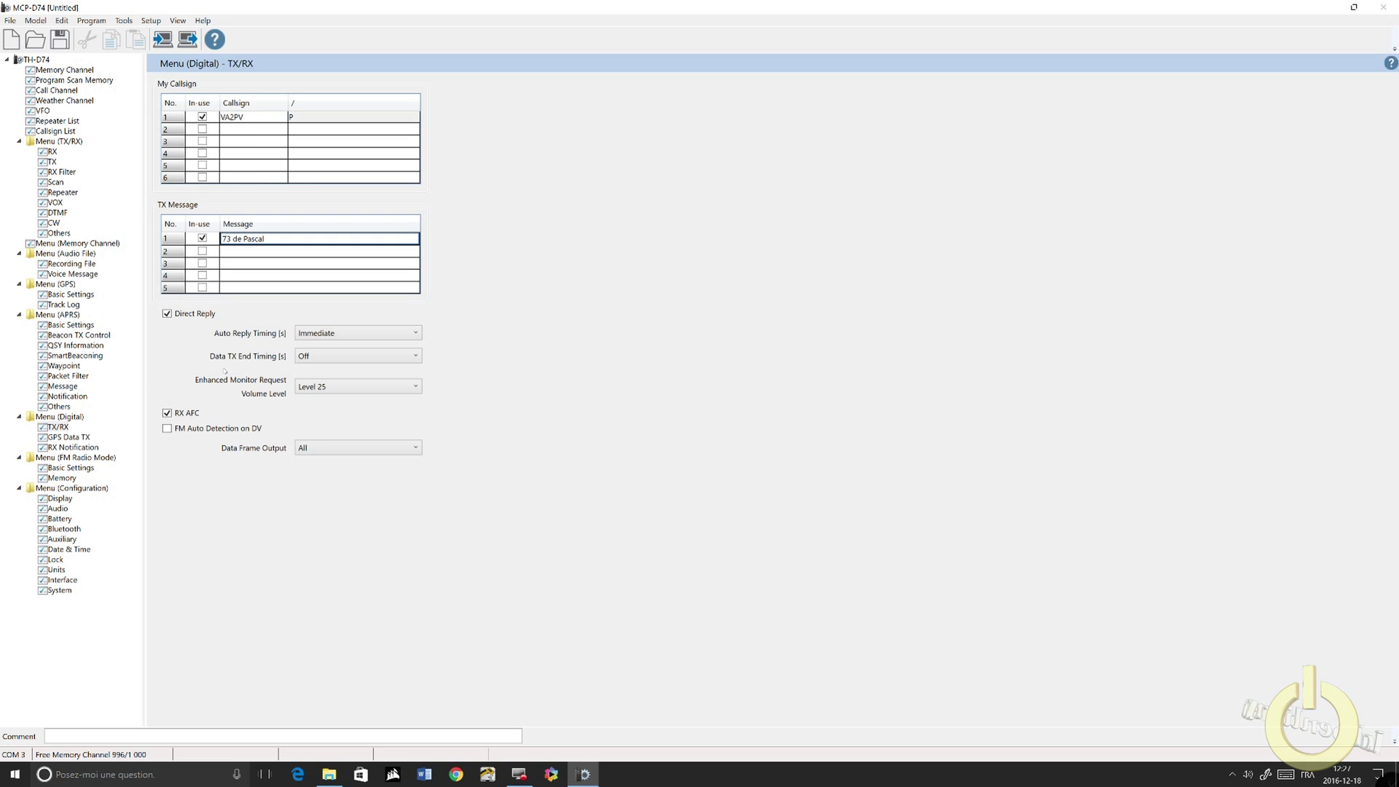
# Review the digital GPS Data TX and RX Notification settings and the FM radio mode's basic settings and memory
pyautogui.click(81, 447)
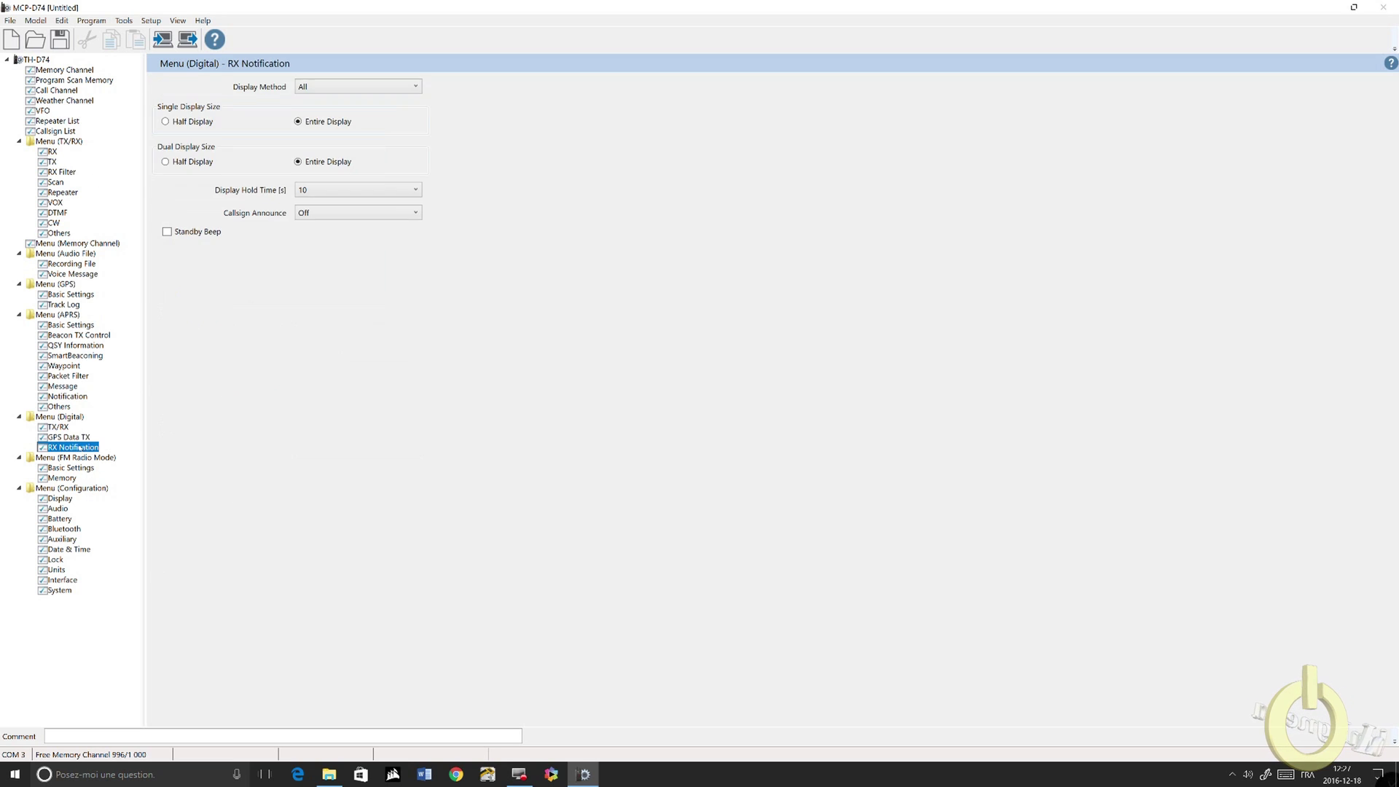
pyautogui.click(84, 437)
pyautogui.click(82, 448)
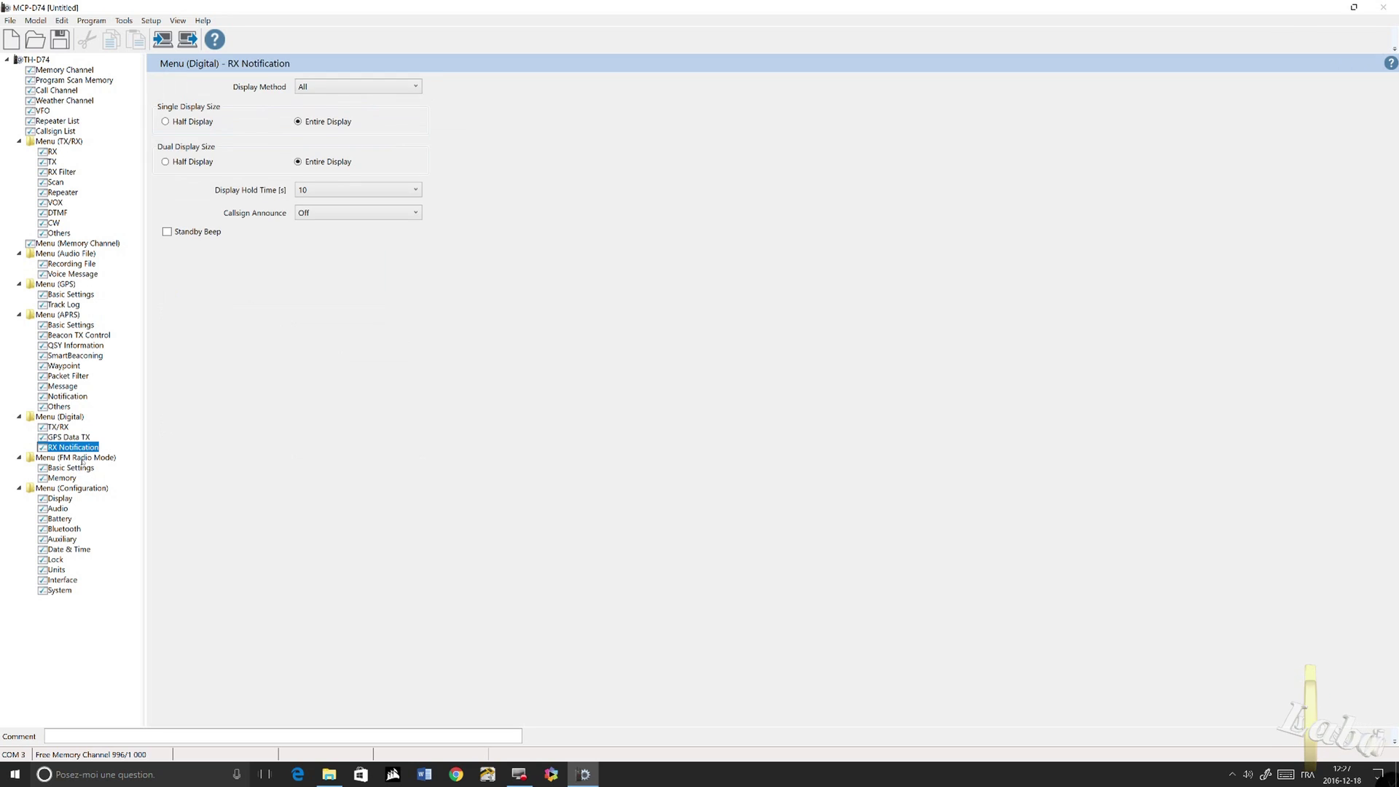
pyautogui.click(73, 468)
pyautogui.click(64, 478)
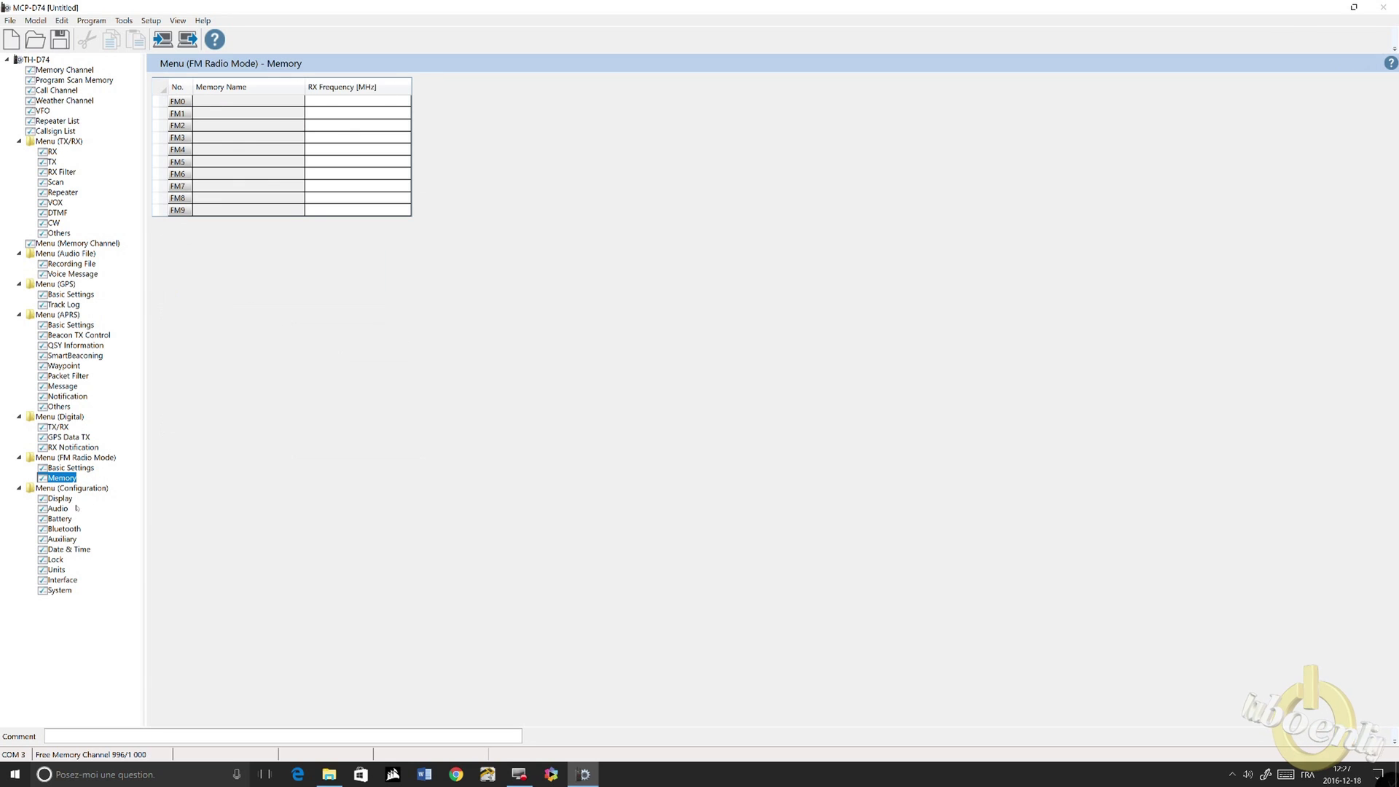
# Review the configuration settings for display, audio, battery, Bluetooth, auxiliary, date and time, lock and interface
pyautogui.click(67, 500)
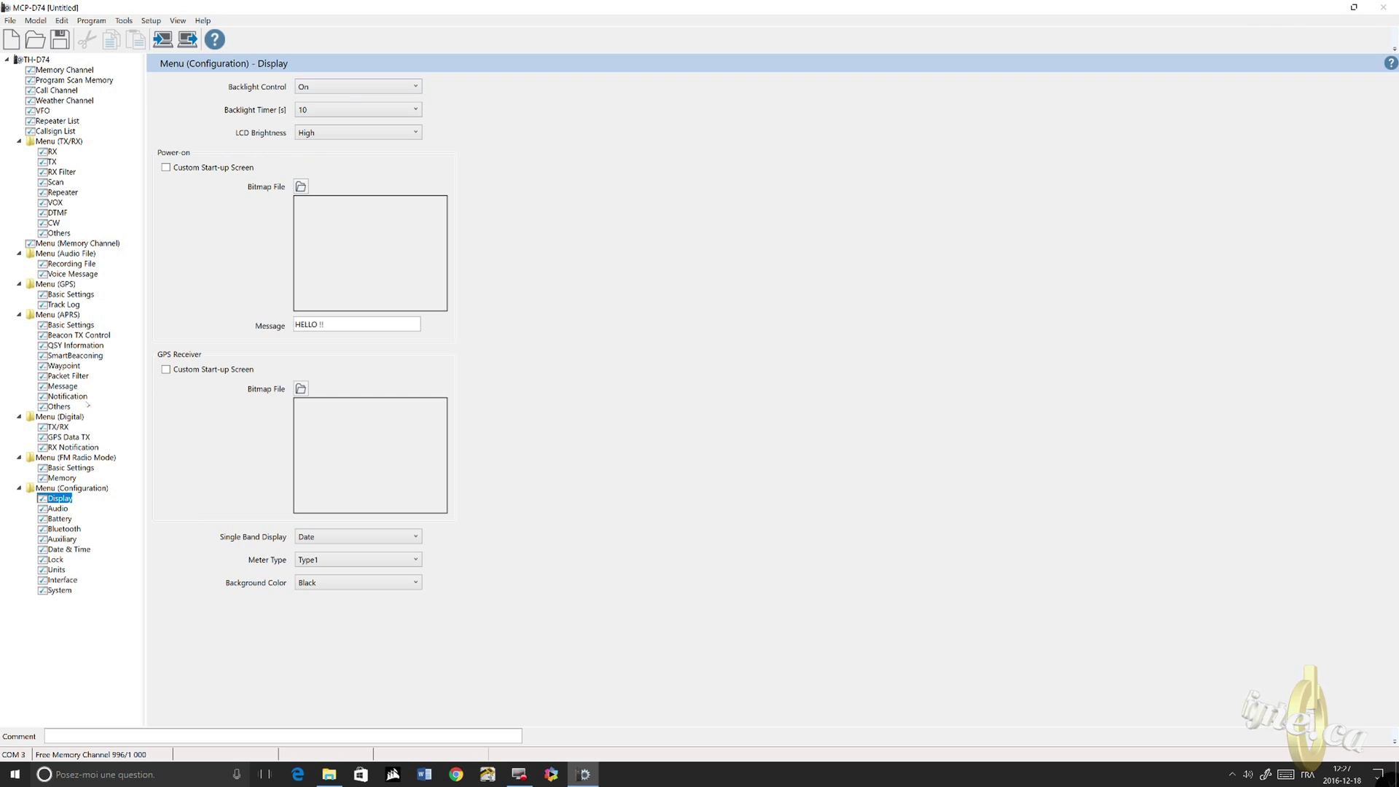
pyautogui.click(57, 509)
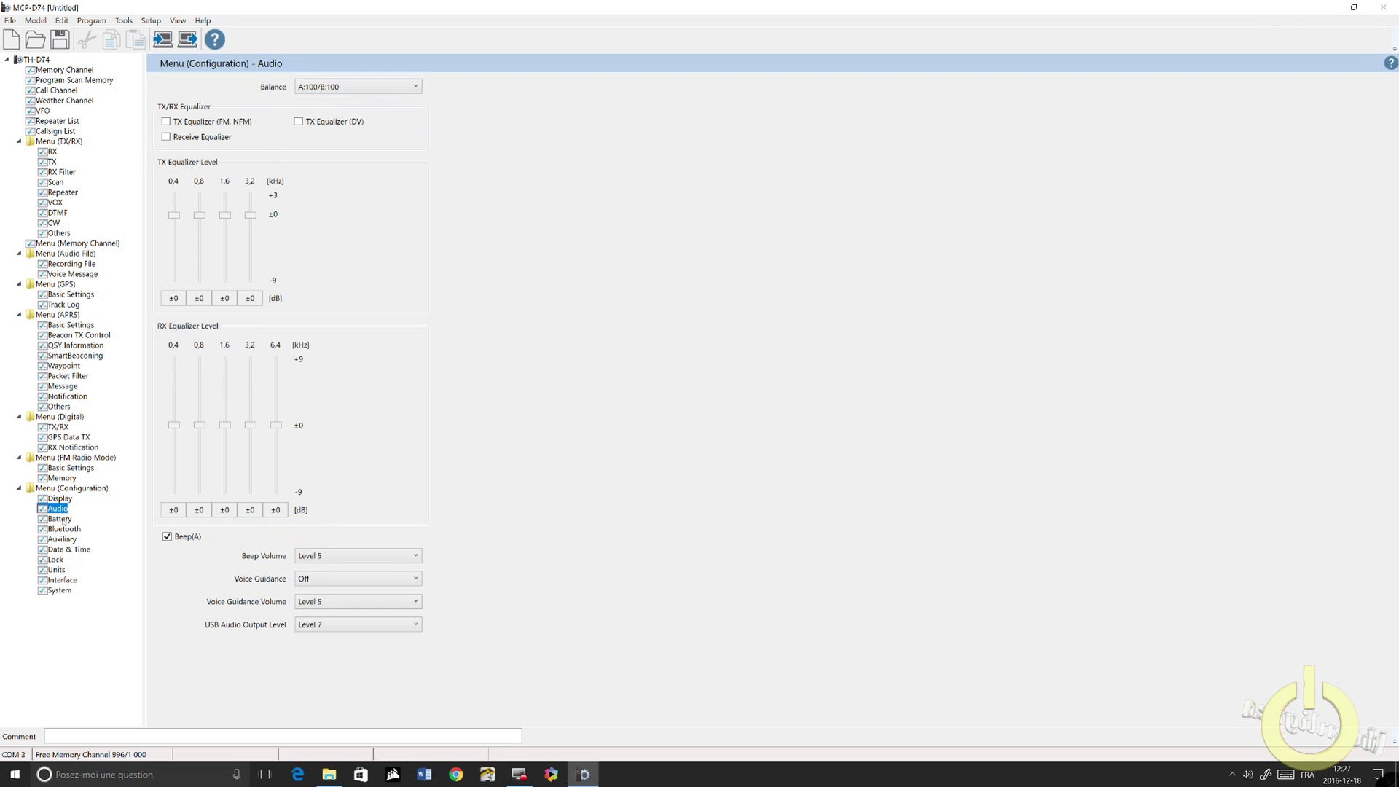
pyautogui.click(60, 519)
pyautogui.click(64, 529)
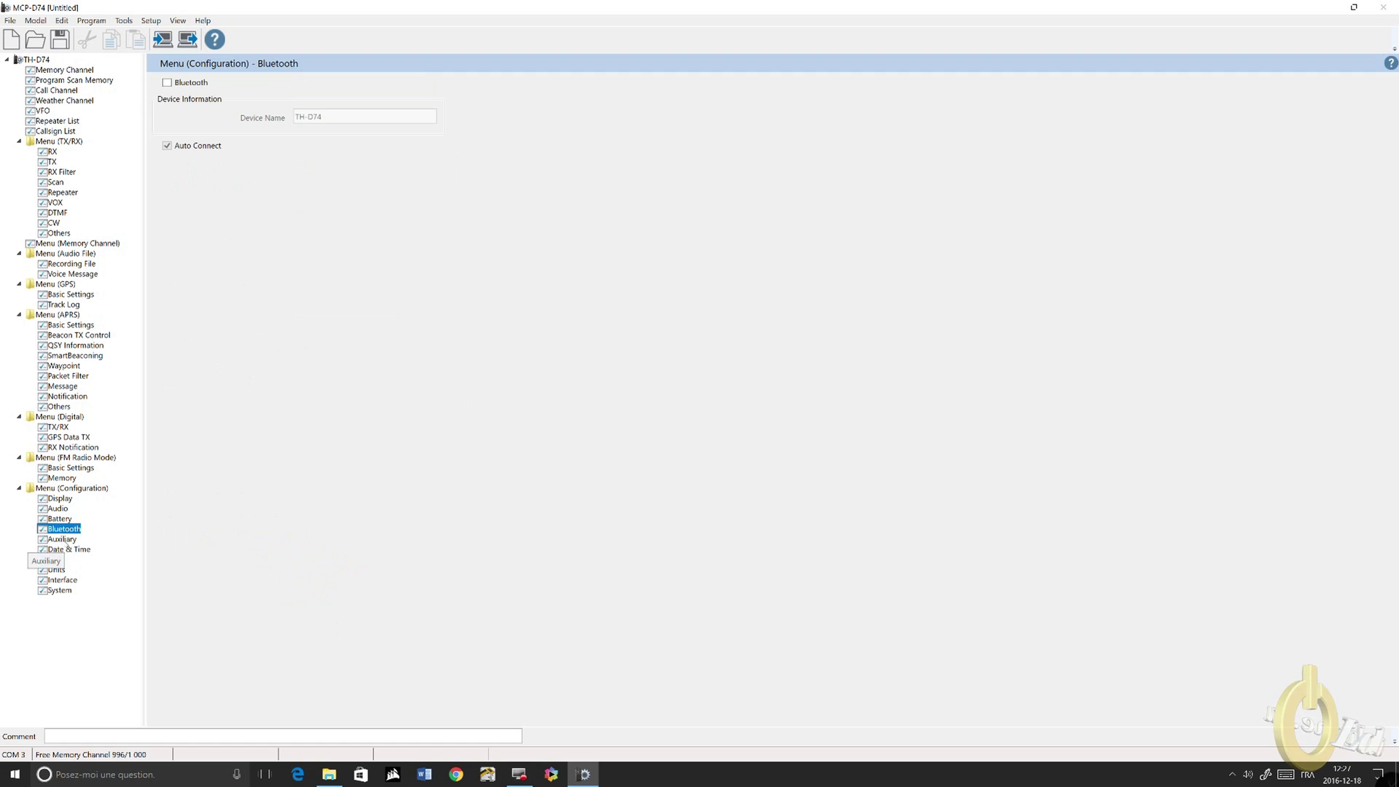
pyautogui.click(62, 540)
pyautogui.click(71, 551)
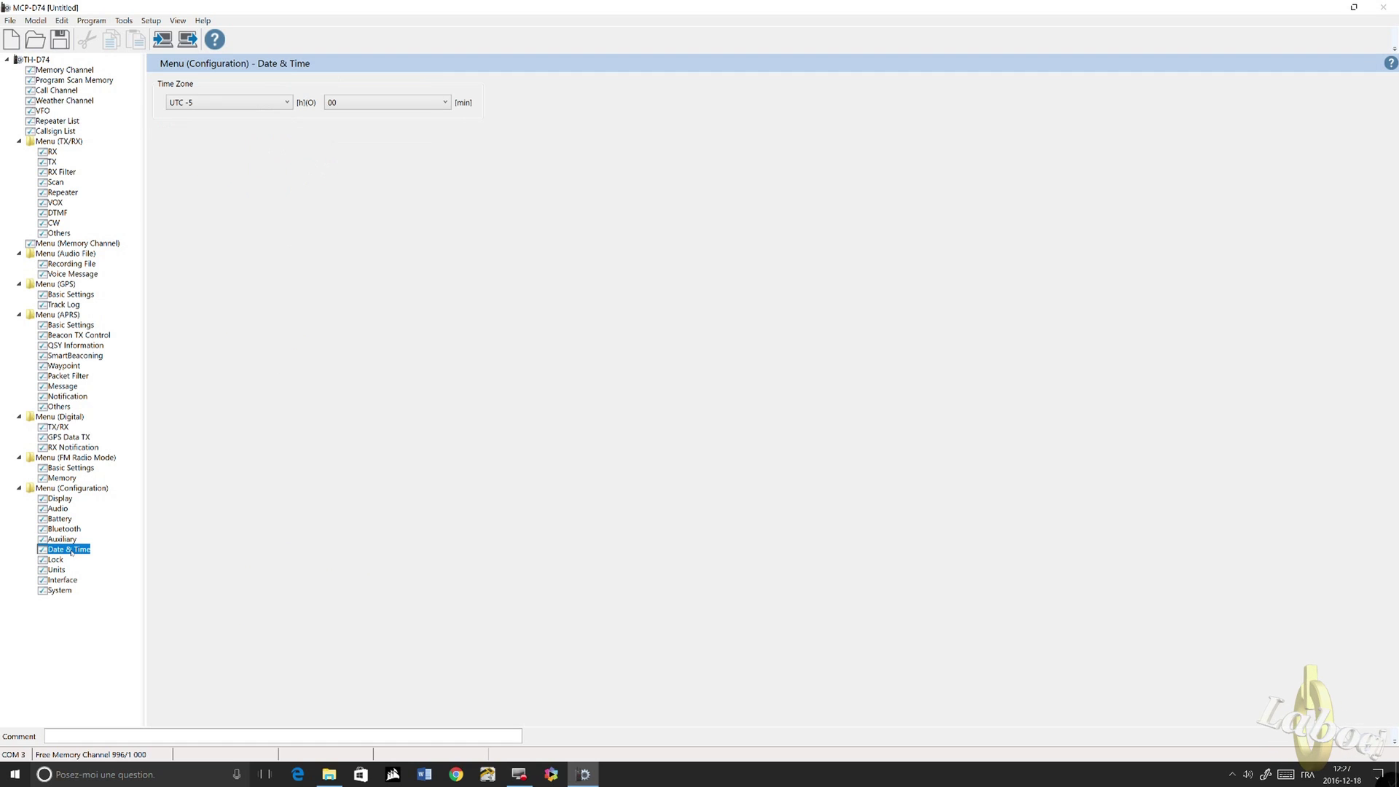
pyautogui.click(55, 560)
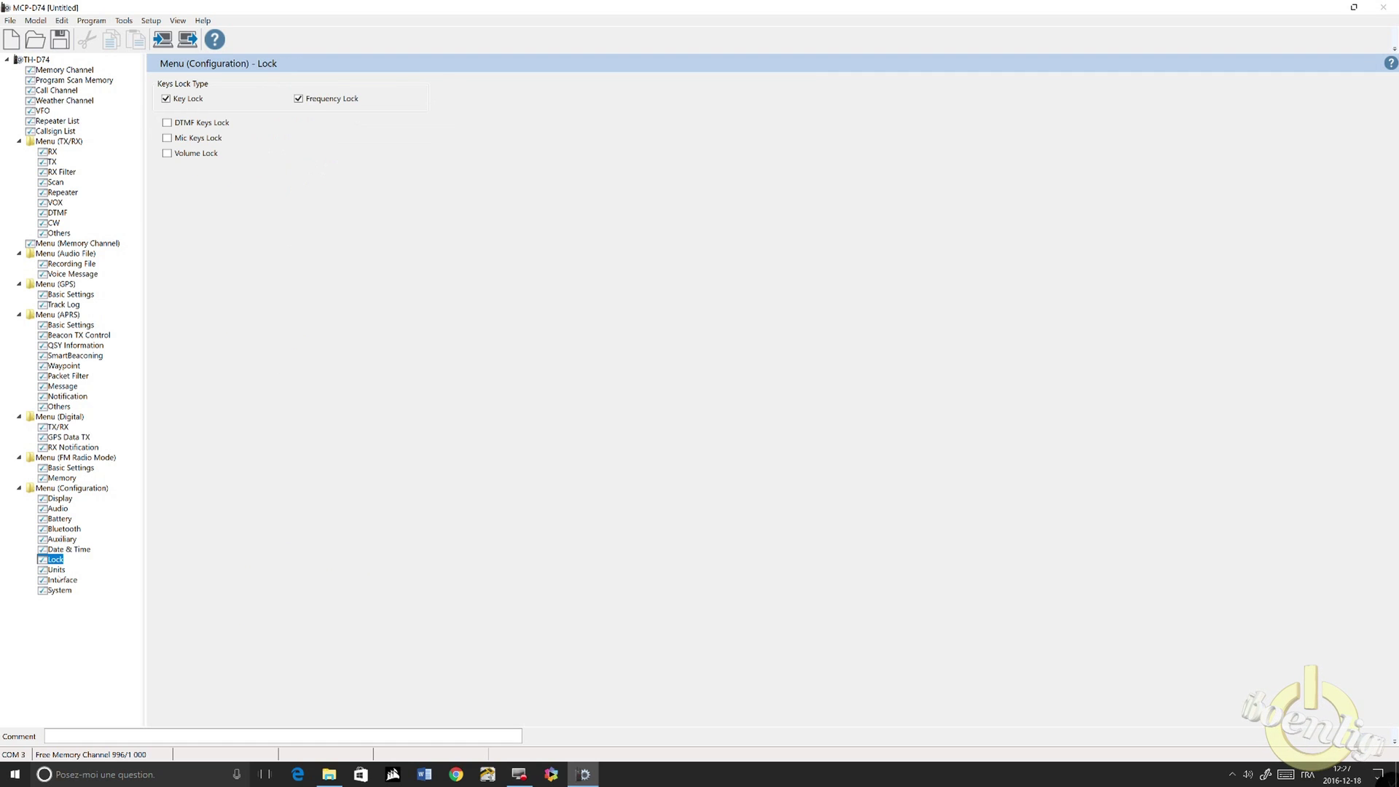
pyautogui.click(62, 580)
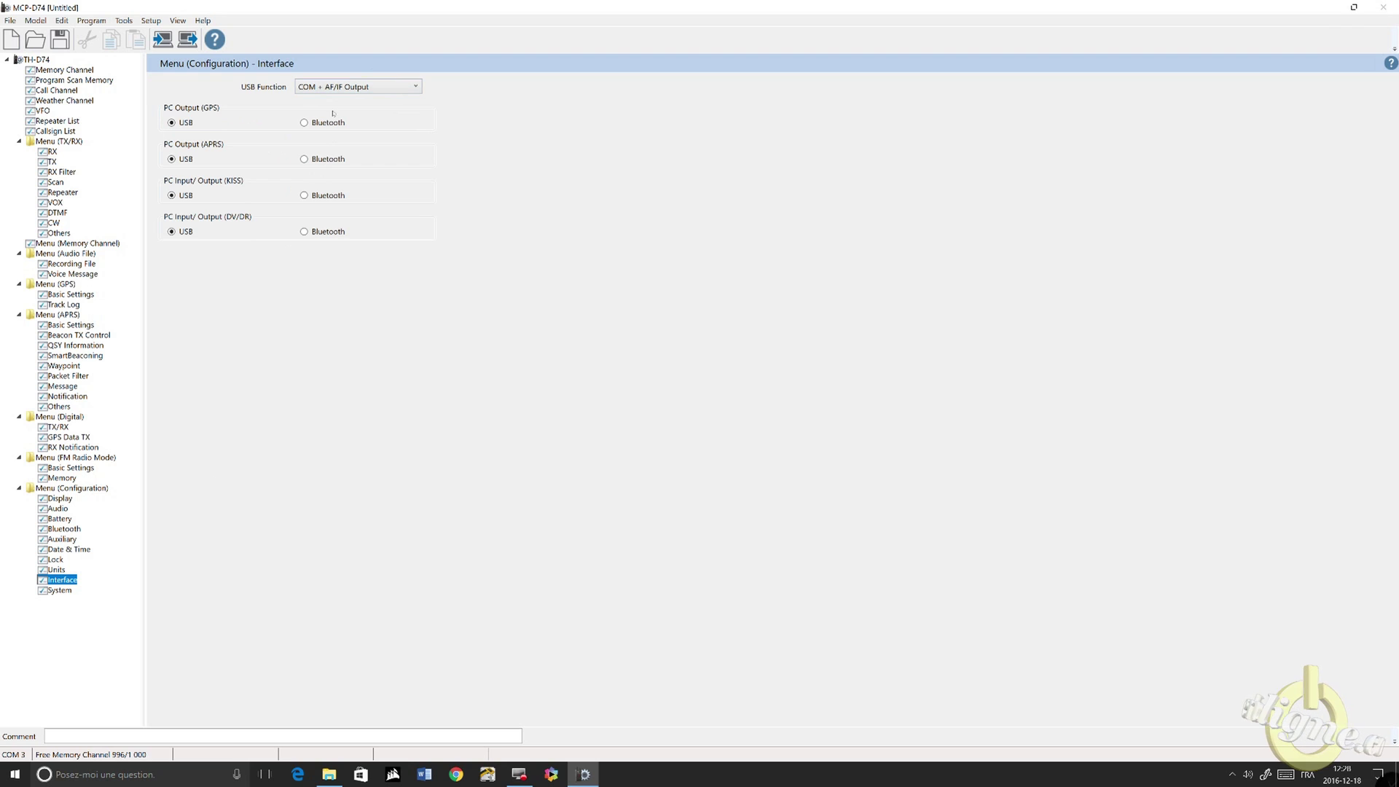
# Set the units to km/h and km, m and mm, and degree C, and check the interface and system settings
pyautogui.click(56, 571)
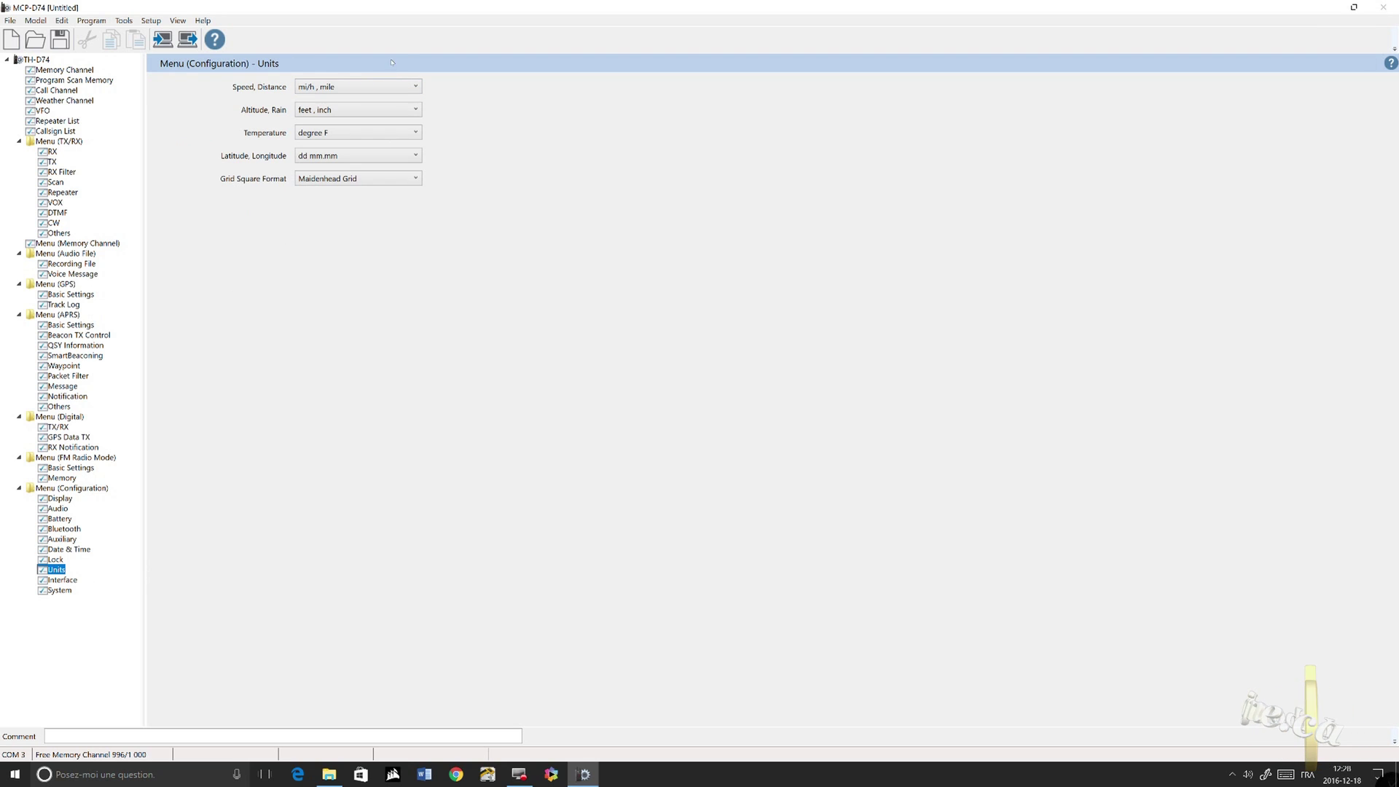
pyautogui.click(383, 94)
pyautogui.click(364, 114)
pyautogui.click(365, 109)
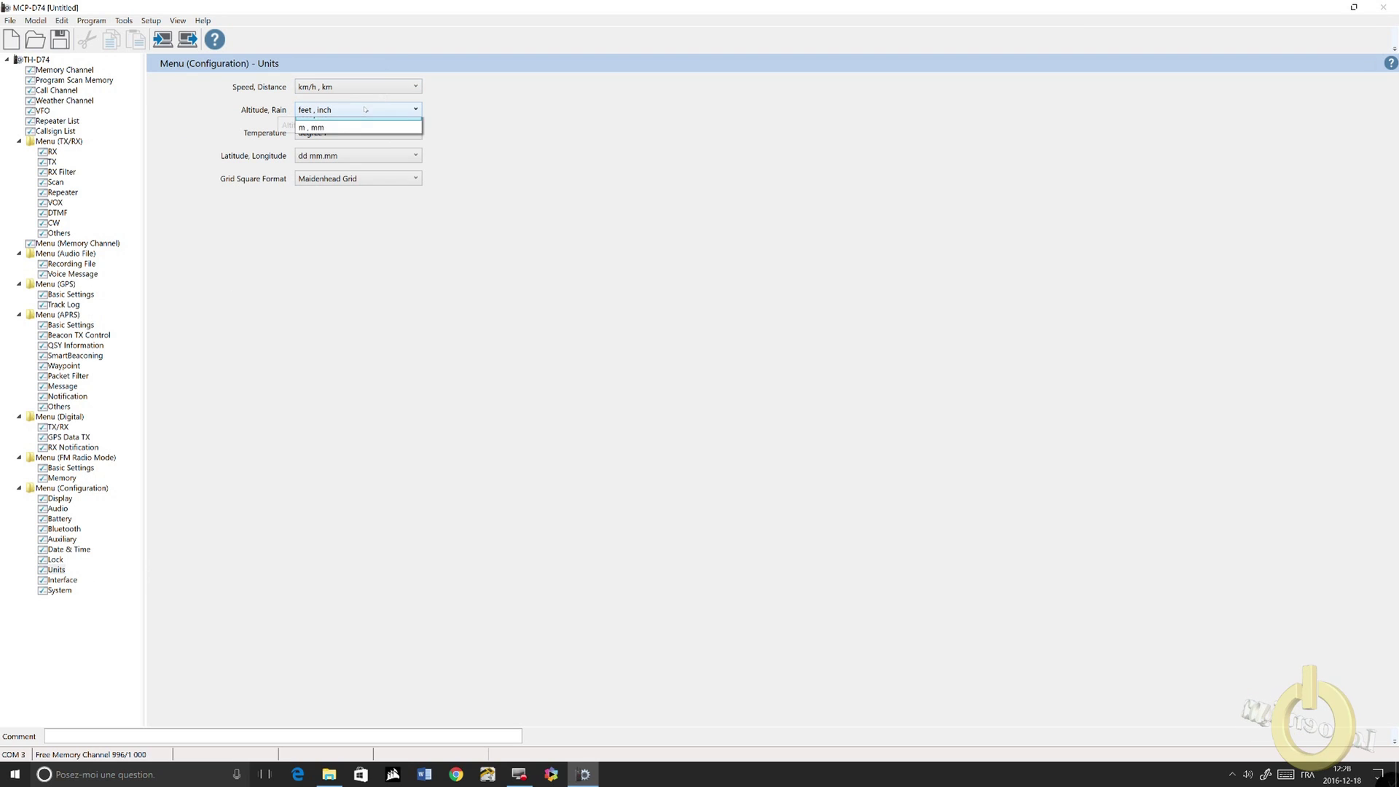
pyautogui.click(351, 137)
pyautogui.click(357, 133)
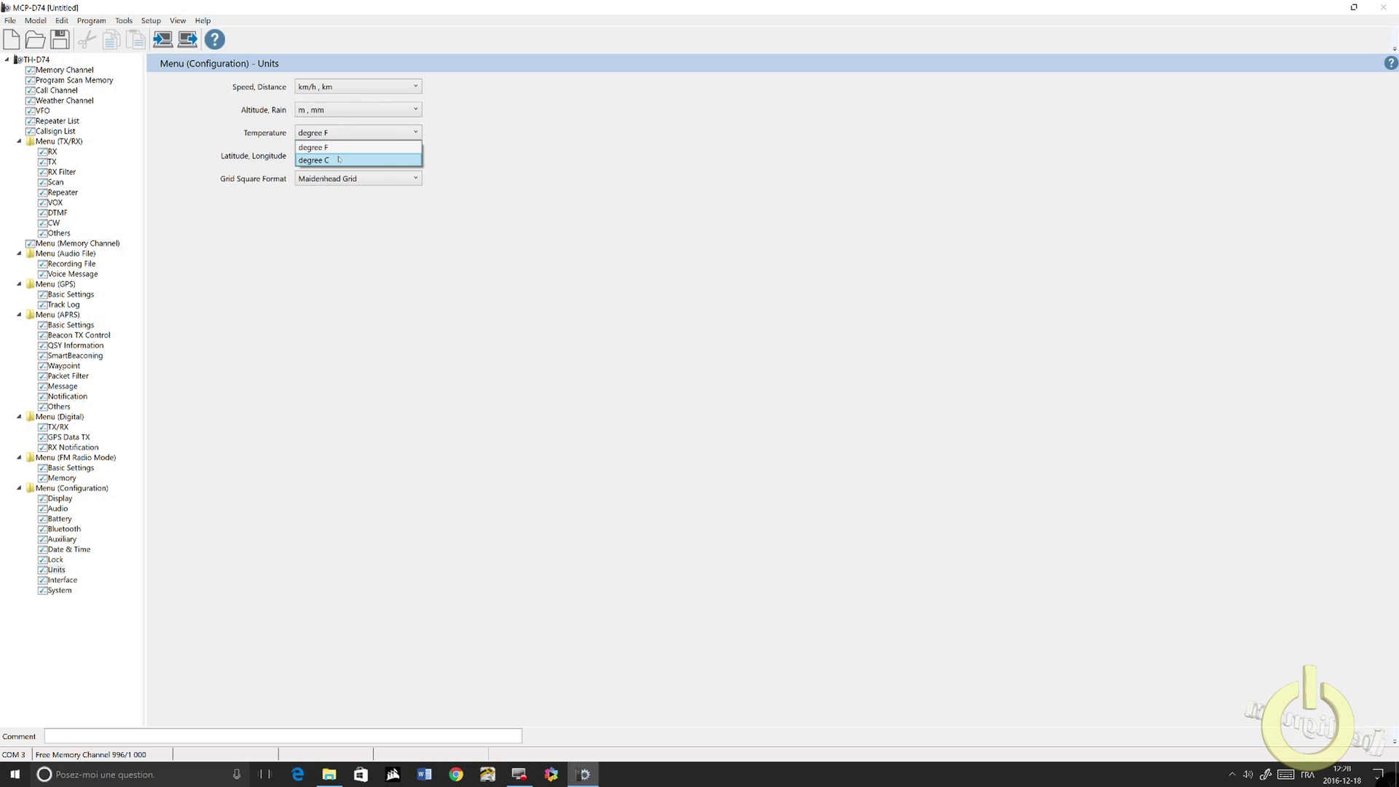
pyautogui.click(350, 147)
pyautogui.click(62, 582)
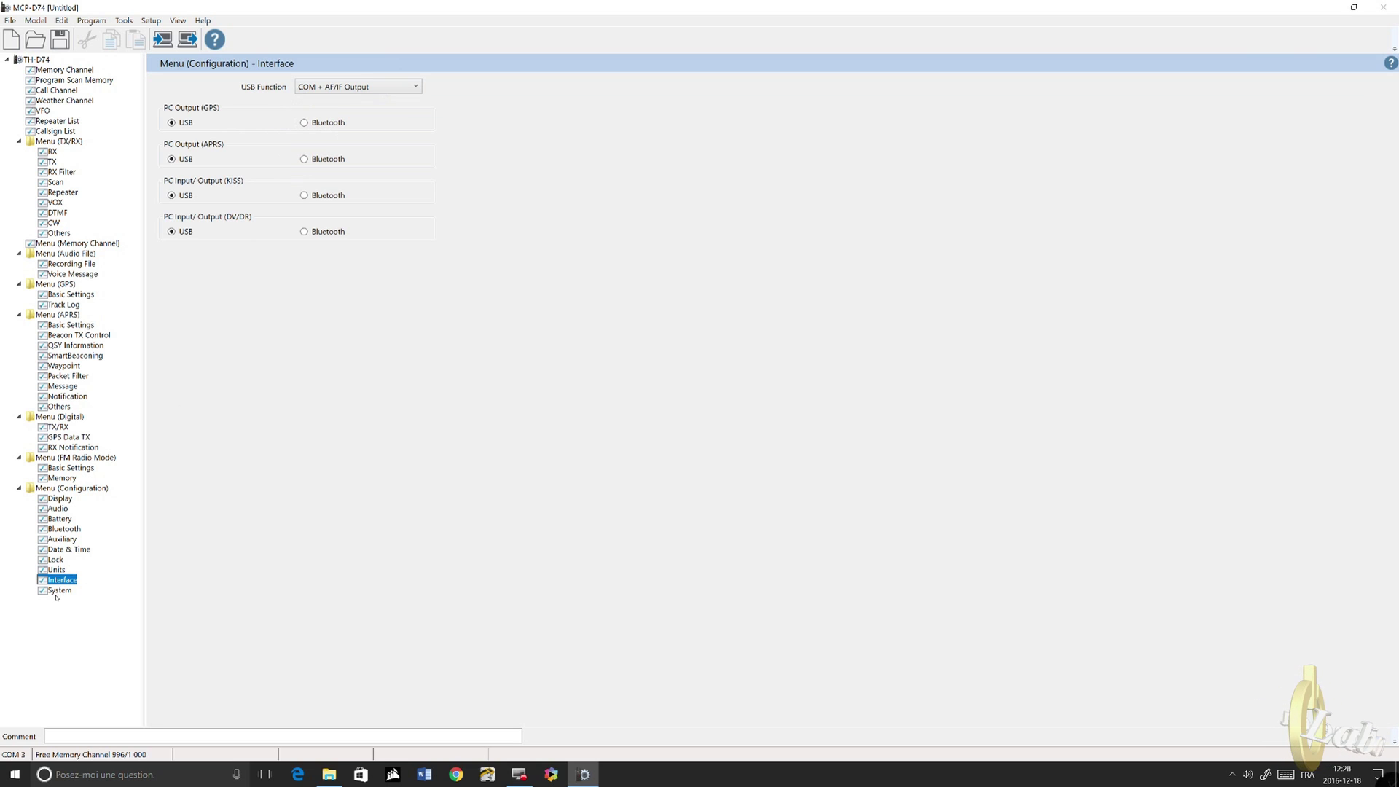
pyautogui.click(59, 591)
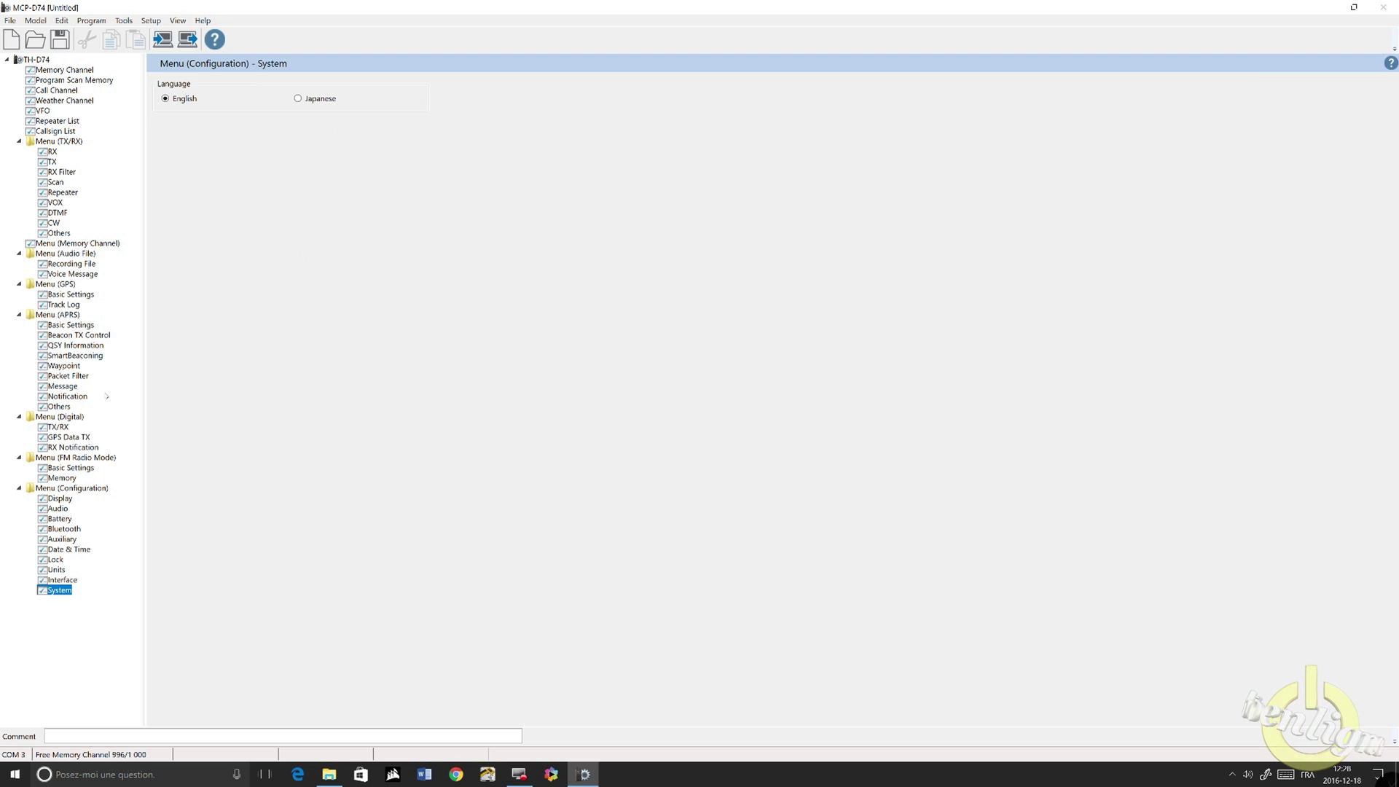
# Enable the power-on Custom Start-up Screen in the display configuration and open the selection of its bitmap file
pyautogui.click(60, 499)
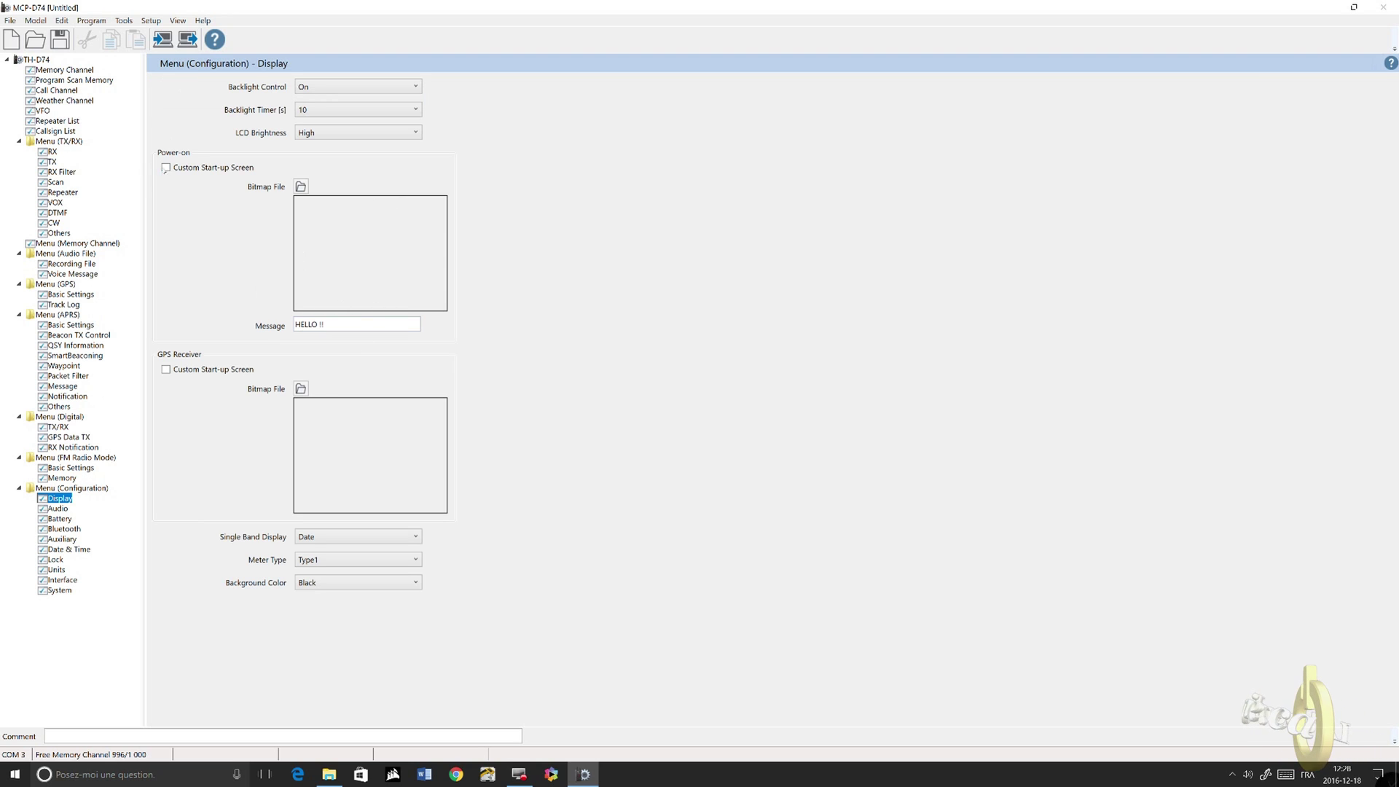
pyautogui.click(166, 168)
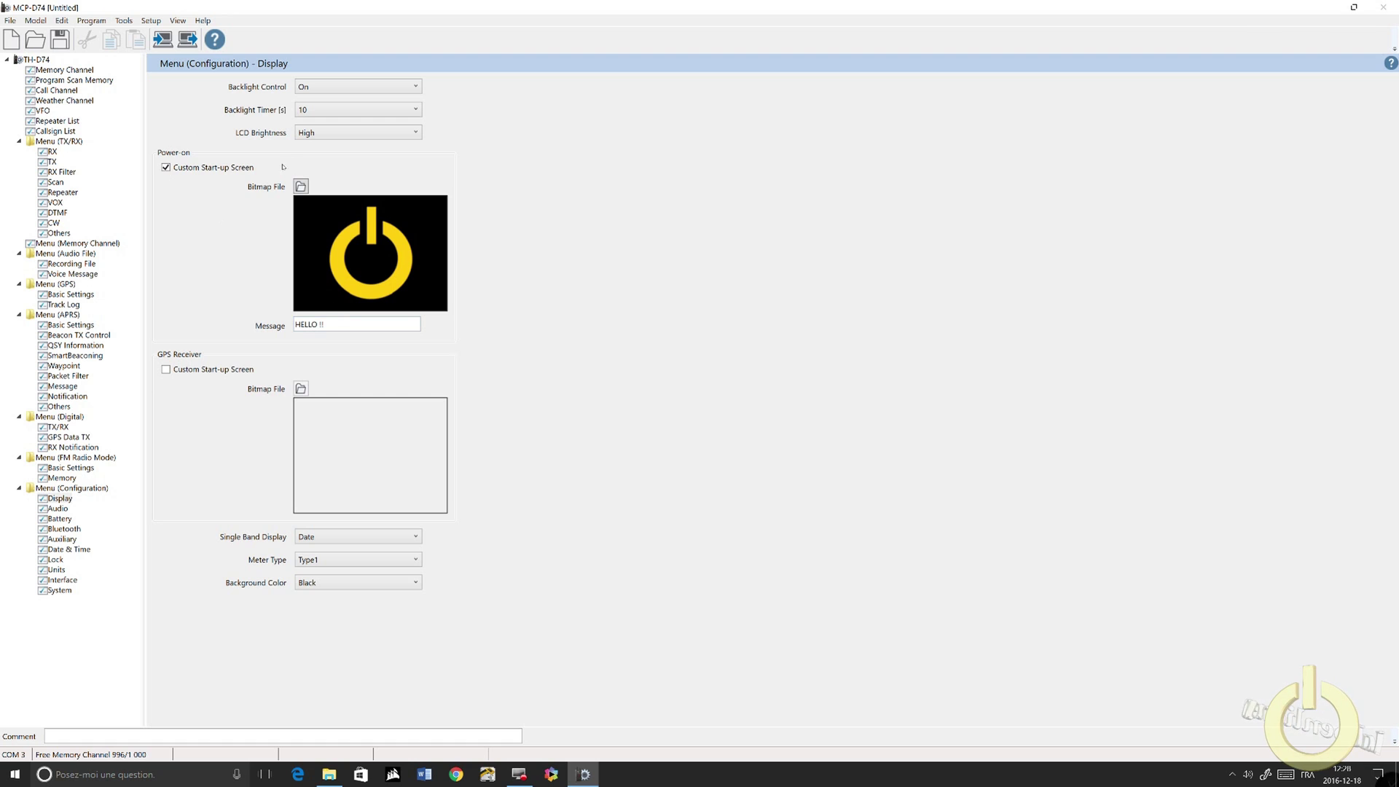
pyautogui.click(301, 186)
# Check the image dimensions and colour depth in the detailed properties of the Laboenligne bitmap
pyautogui.click(241, 108)
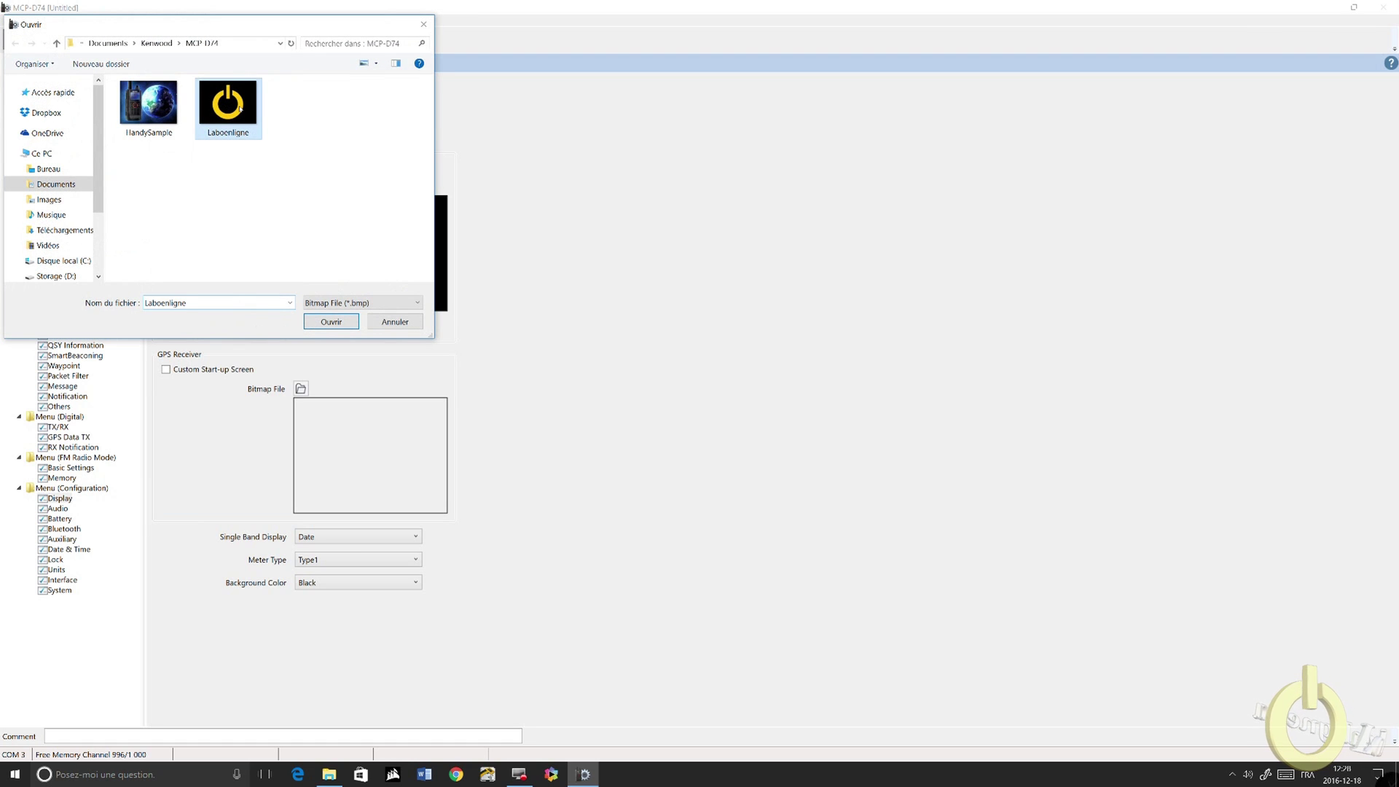
pyautogui.rightClick(239, 107)
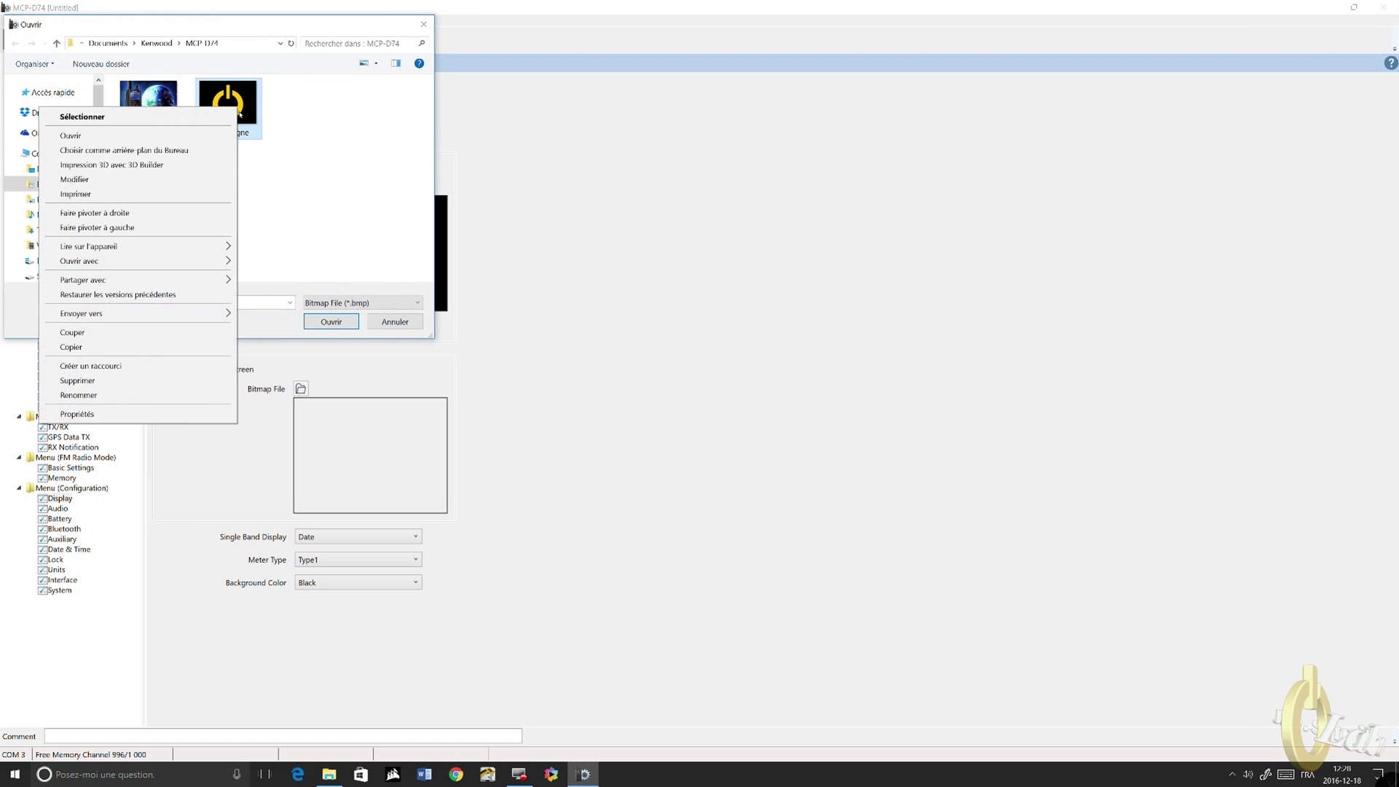
pyautogui.click(157, 420)
pyautogui.click(316, 136)
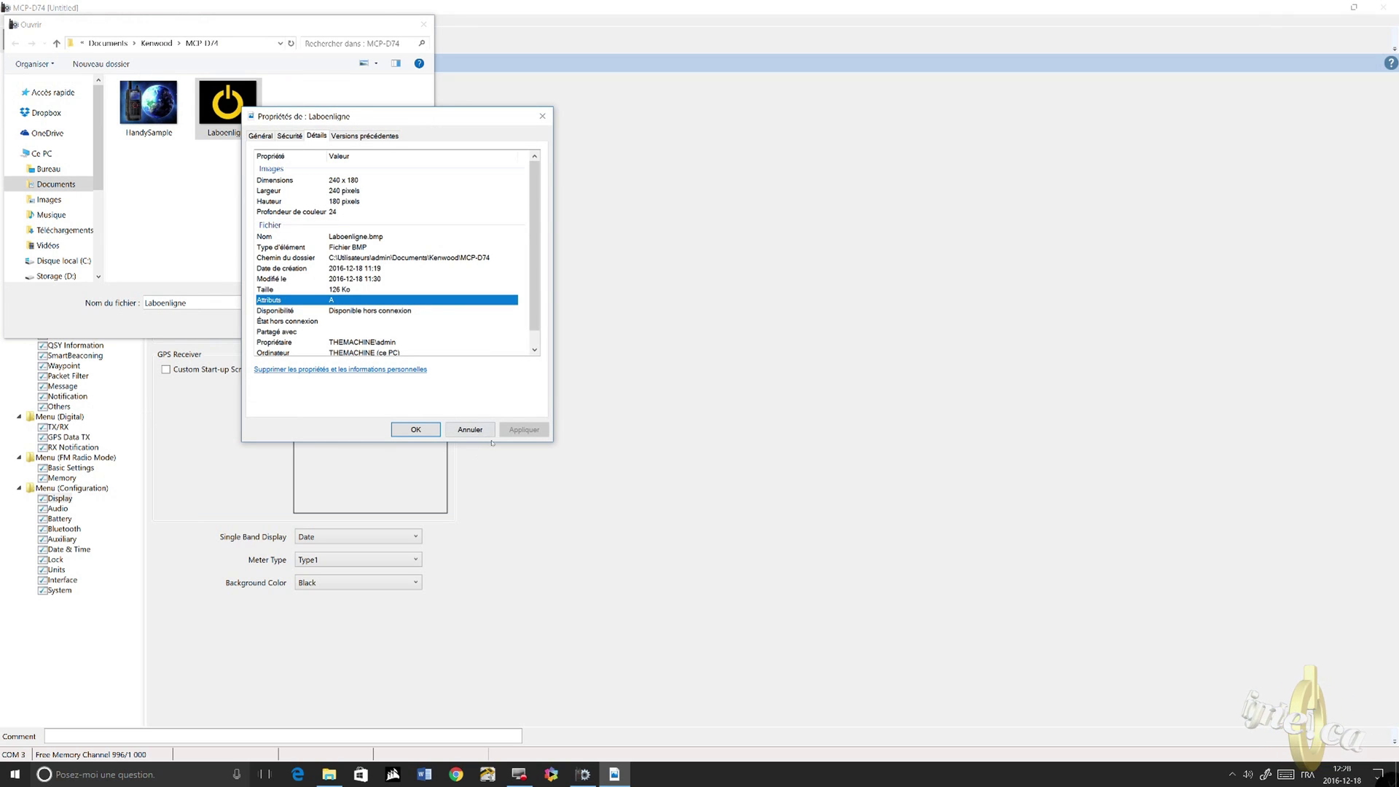
pyautogui.click(470, 429)
# Check the image dimensions and colour depth of the HandySample bitmap for comparison
pyautogui.click(167, 98)
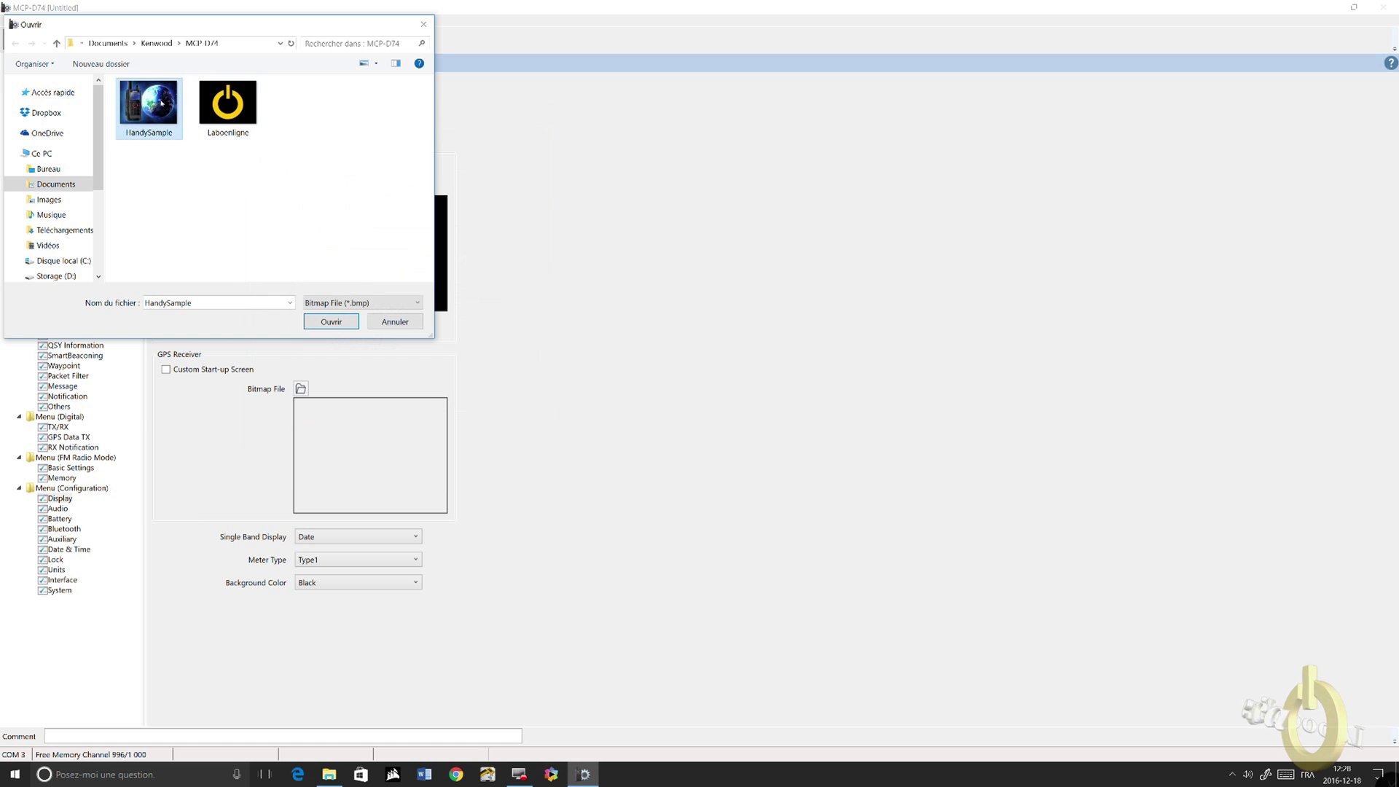
pyautogui.rightClick(162, 102)
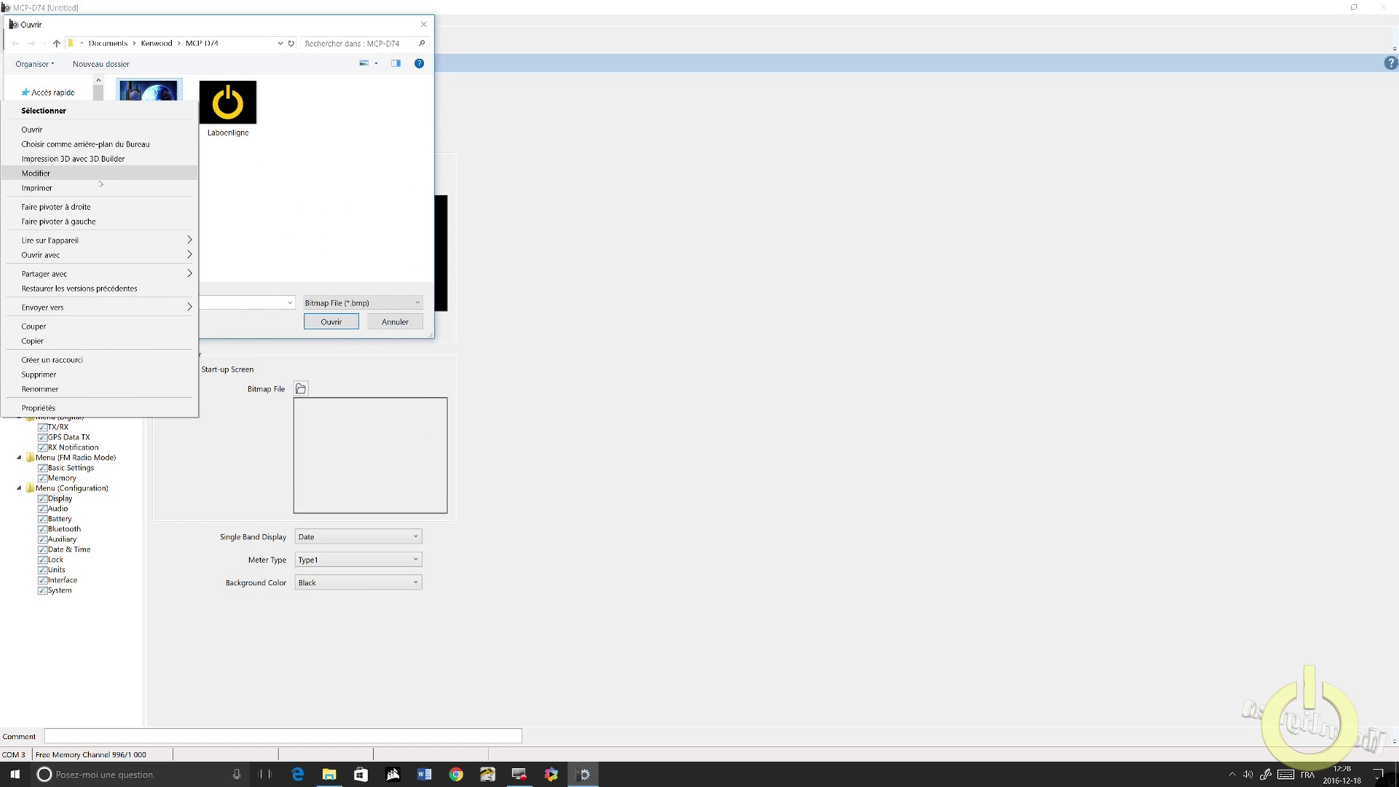
pyautogui.click(73, 410)
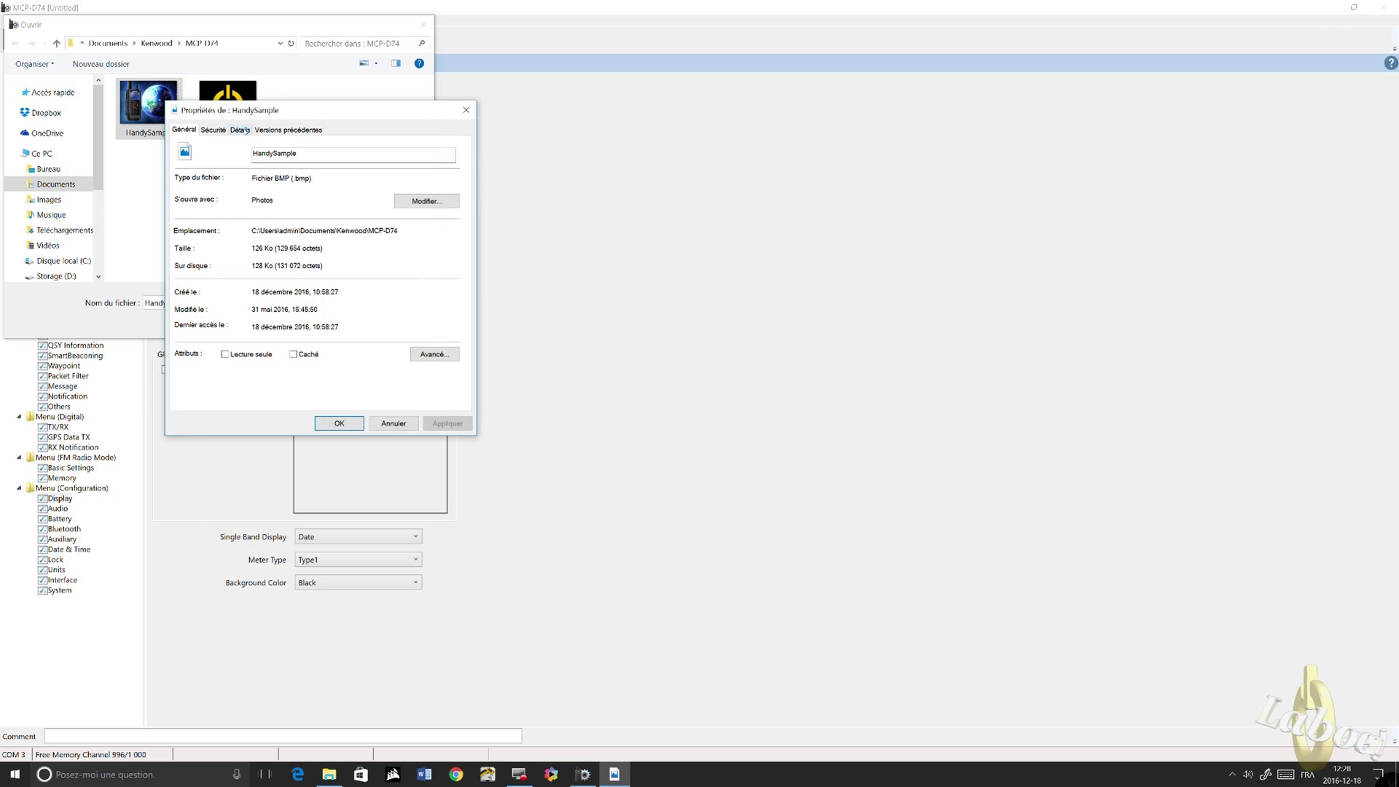
pyautogui.click(240, 129)
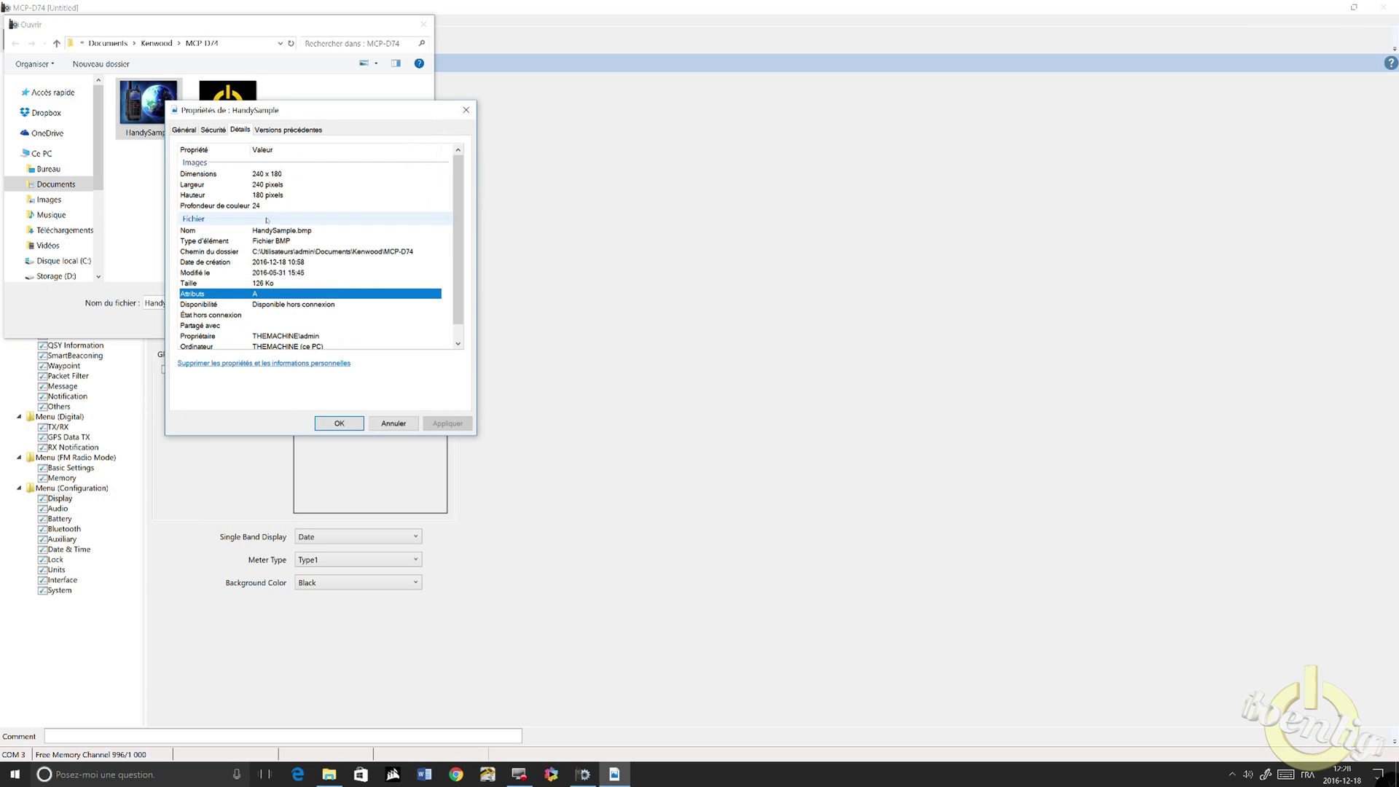
pyautogui.click(393, 423)
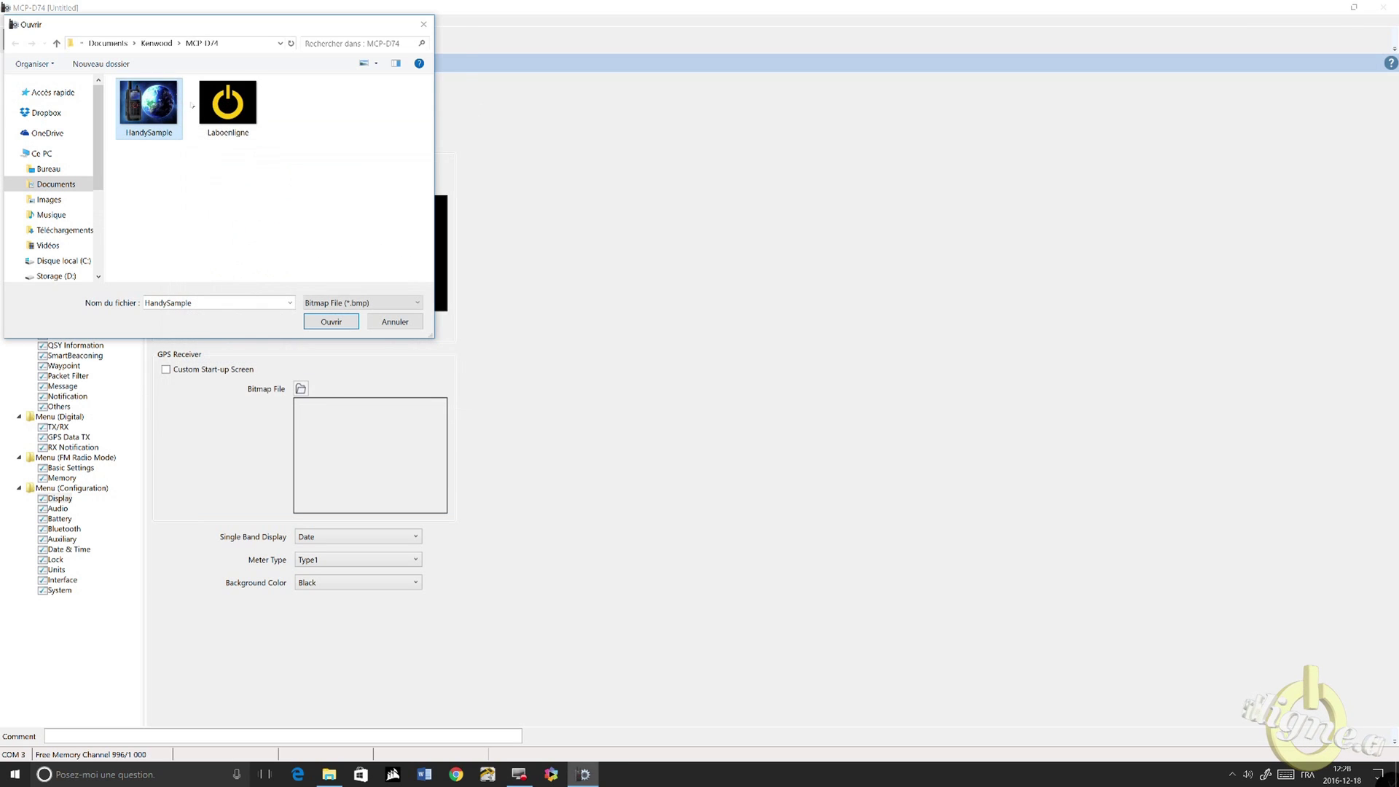
# Load the Laboenligne bitmap as the power-on screen and set the power-on message to the operator's callsign
pyautogui.click(227, 93)
pyautogui.click(332, 322)
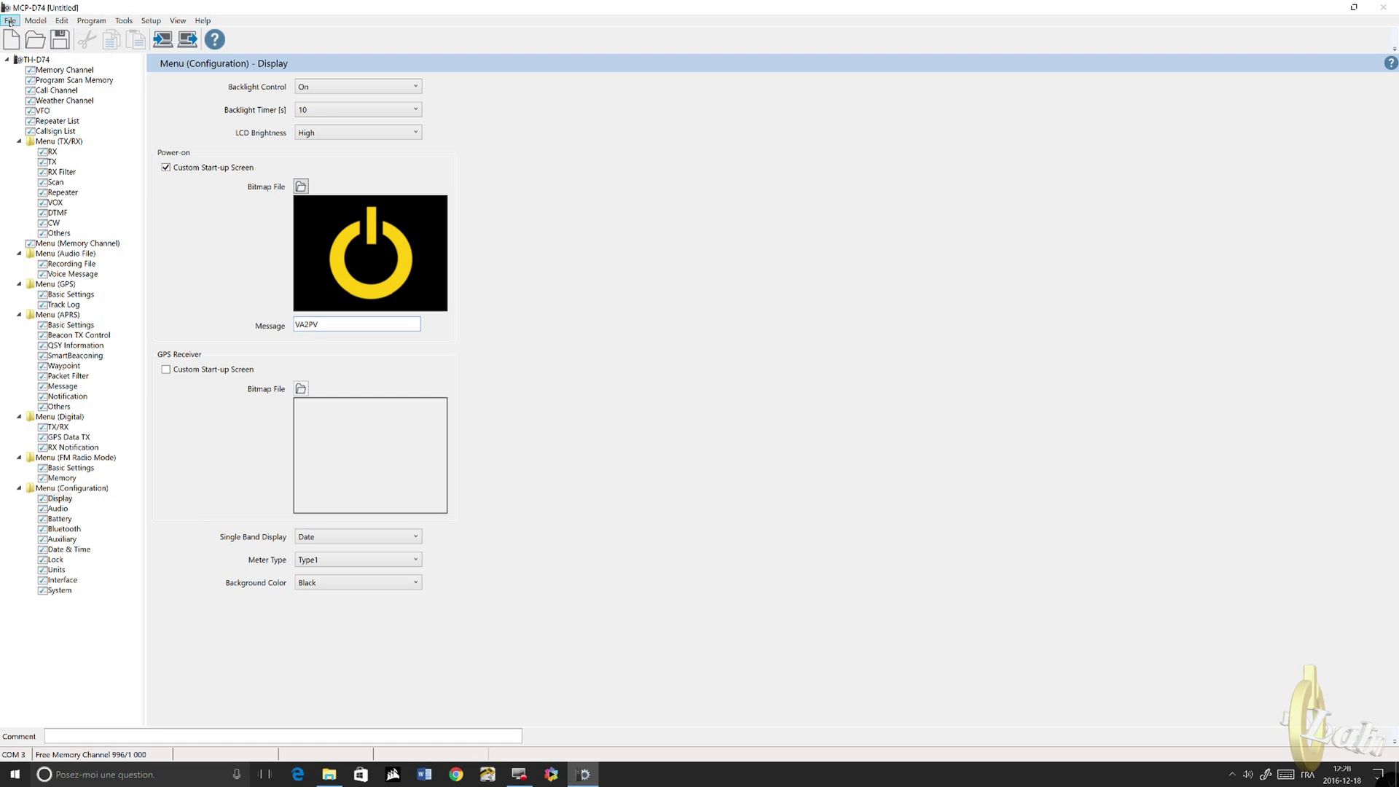
# Save the configuration as FirstConfig.d74 in the MCP-D74 folder, replacing the existing file
pyautogui.click(10, 21)
pyautogui.click(29, 76)
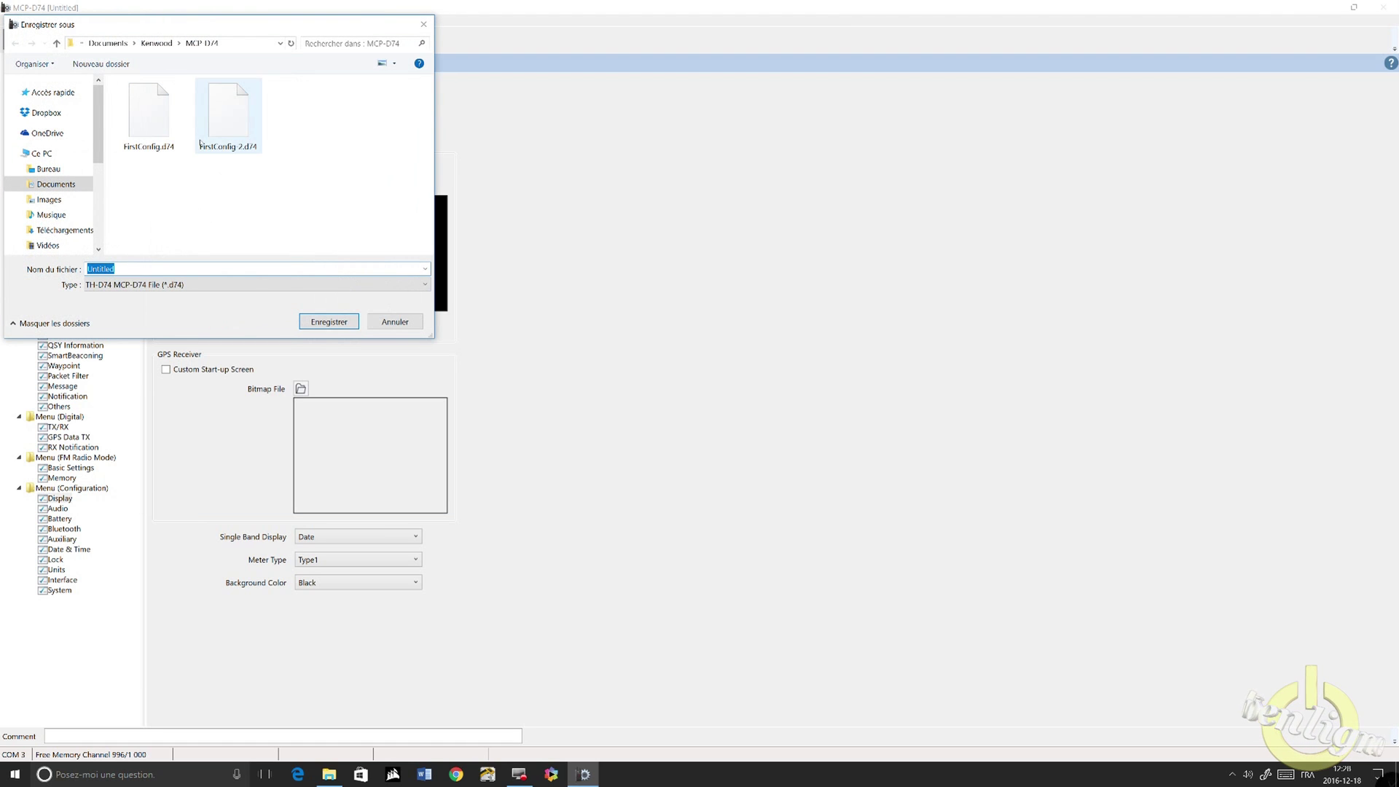
pyautogui.click(153, 131)
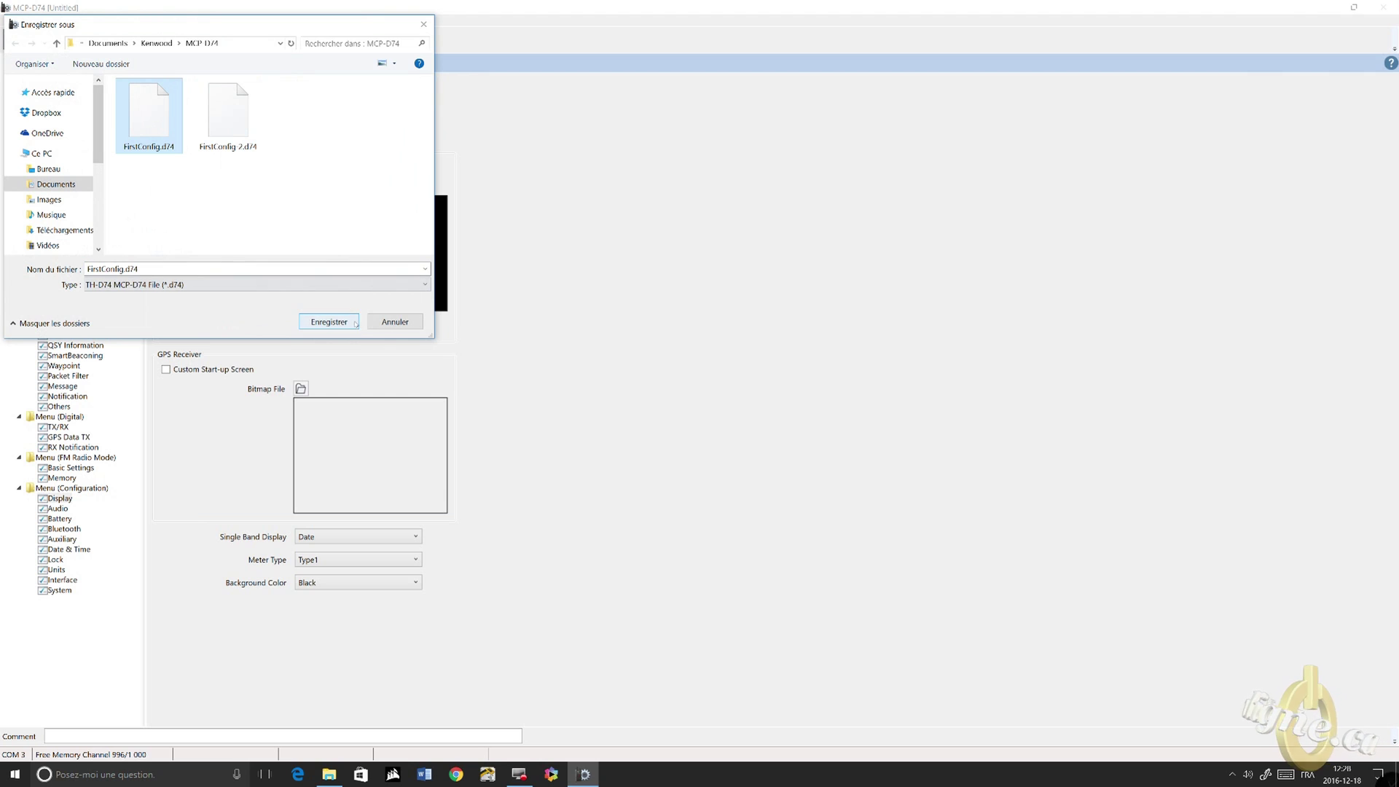
pyautogui.click(328, 322)
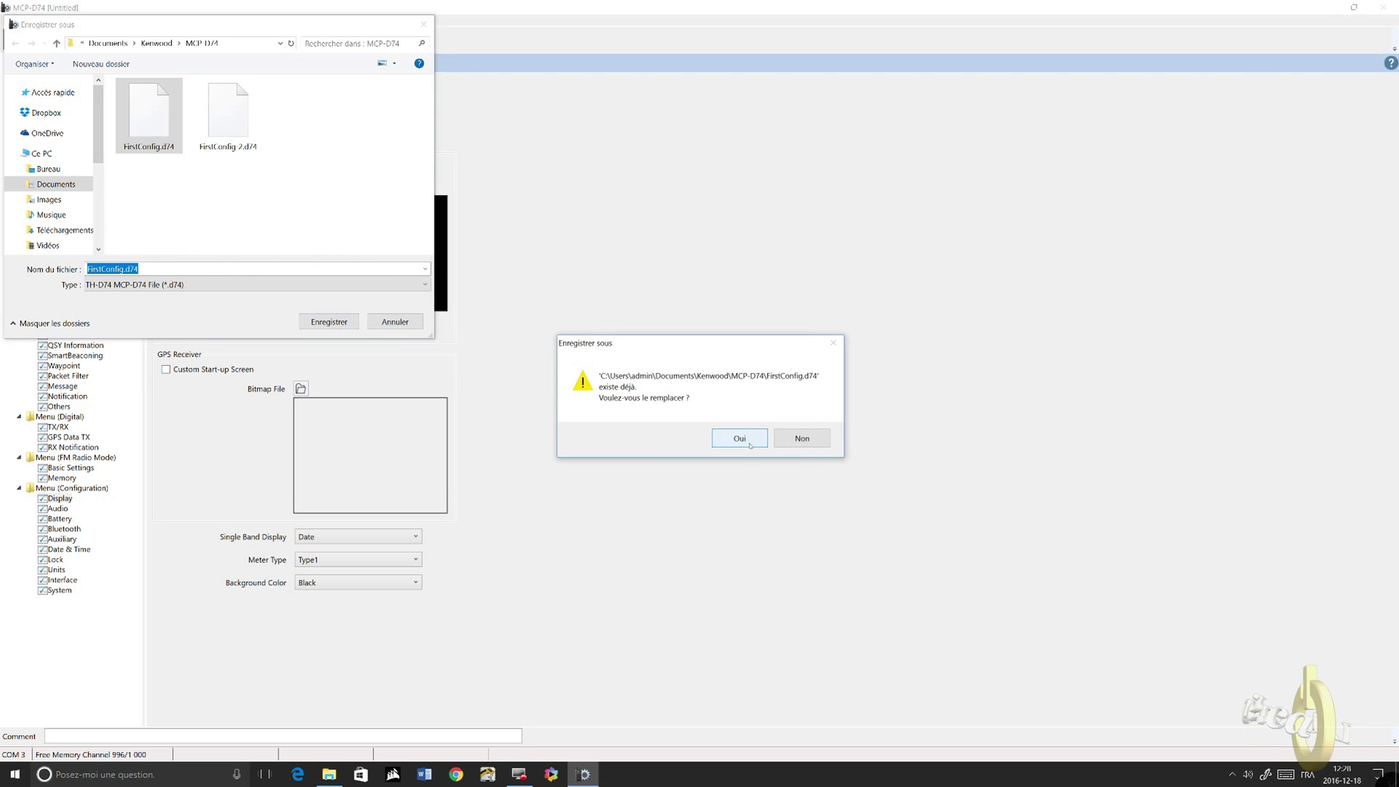
pyautogui.click(739, 439)
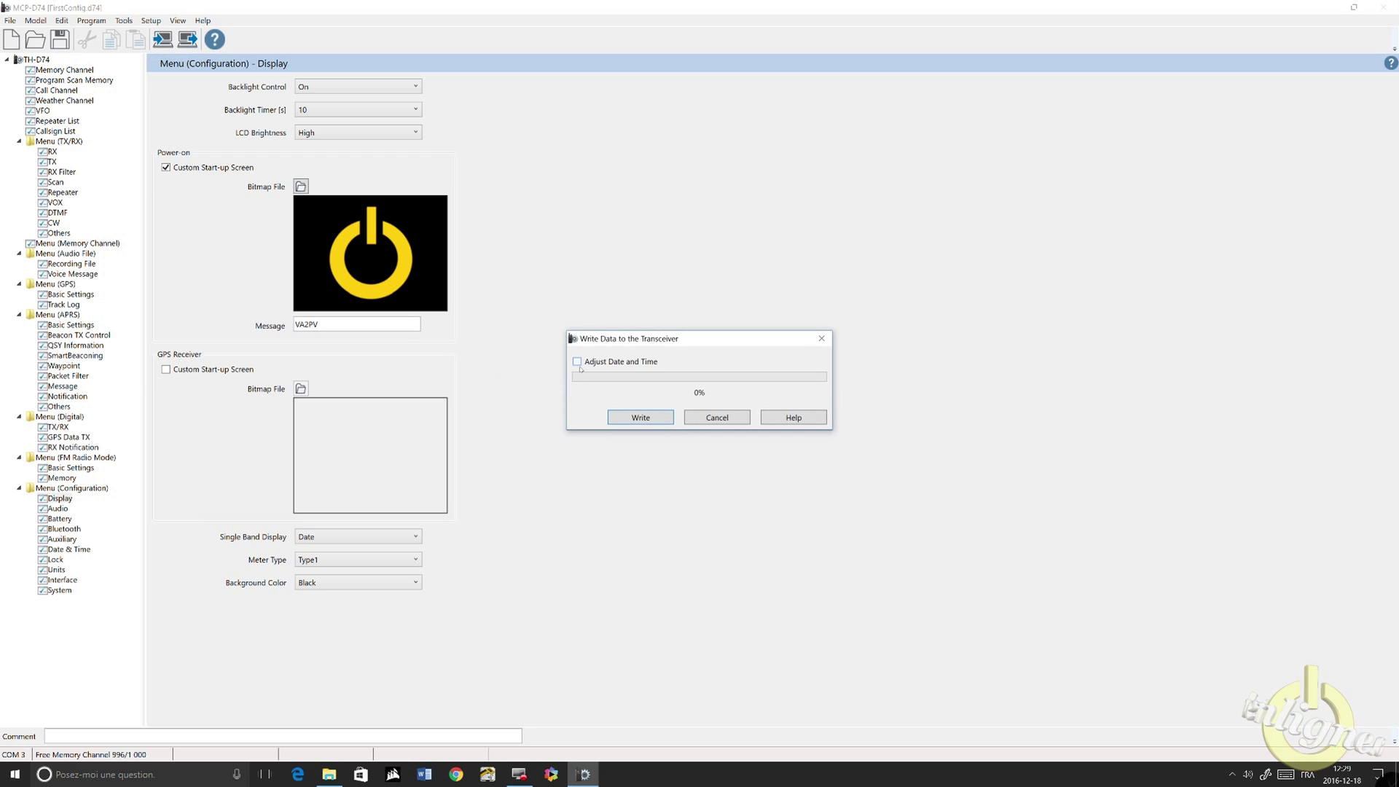
# Write the configuration data to the transceiver with Adjust Date and Time enabled
pyautogui.click(640, 417)
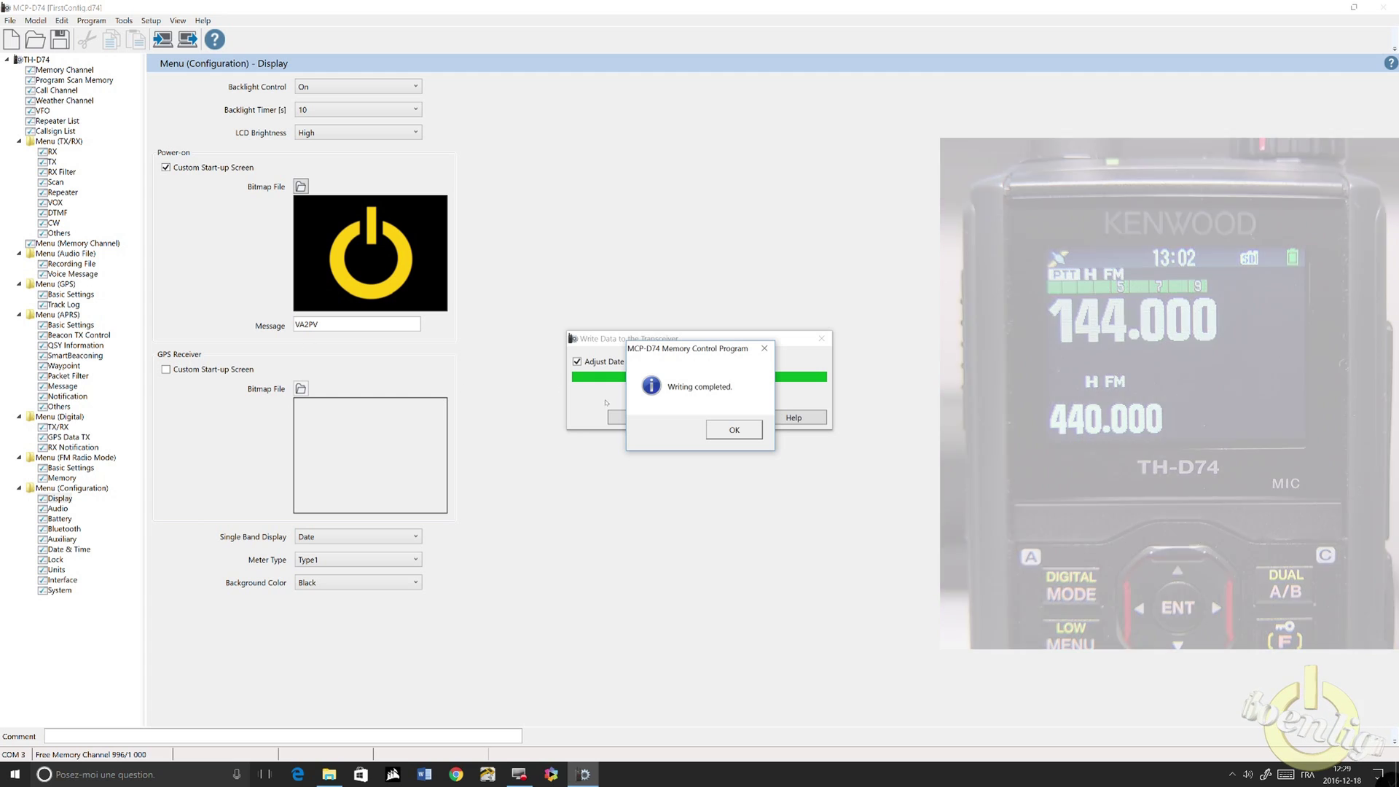
pyautogui.click(734, 430)
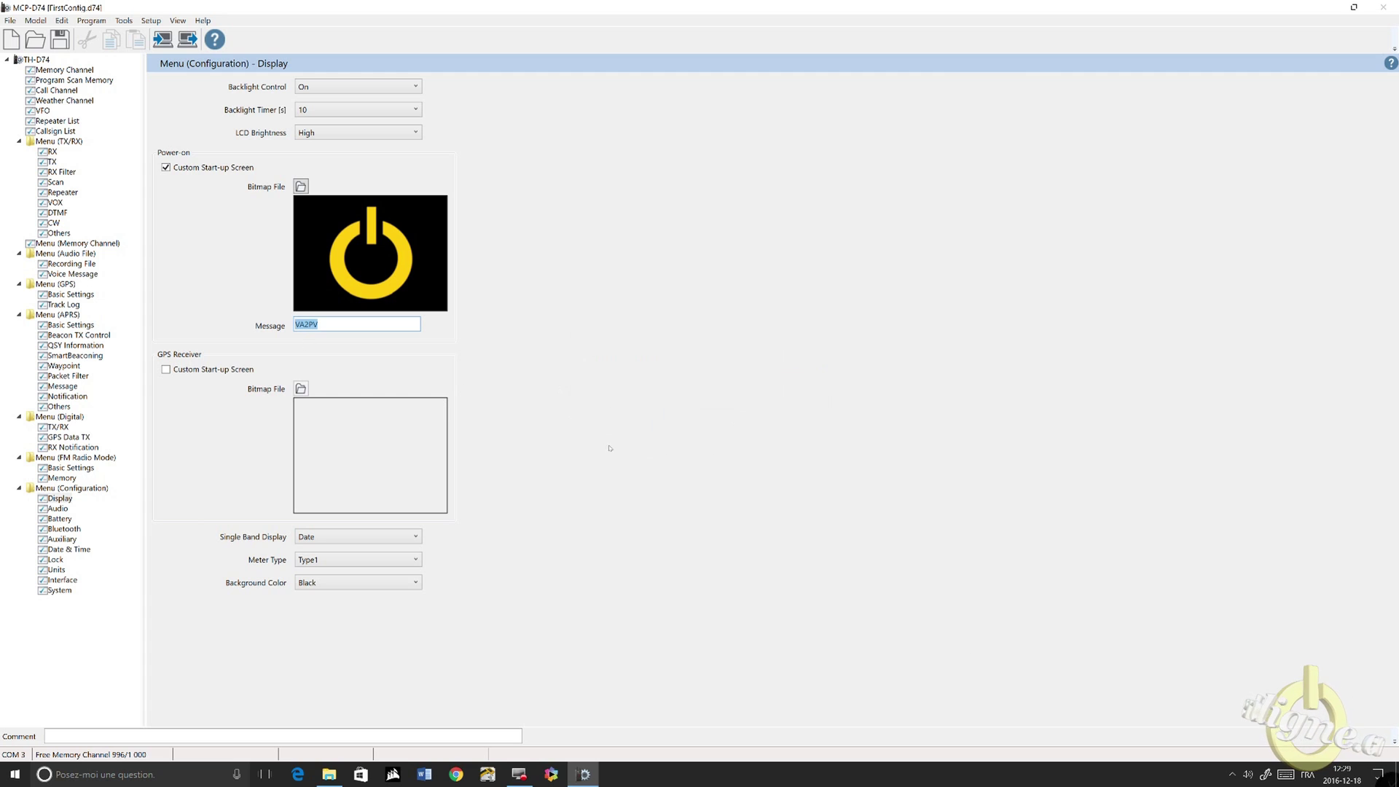